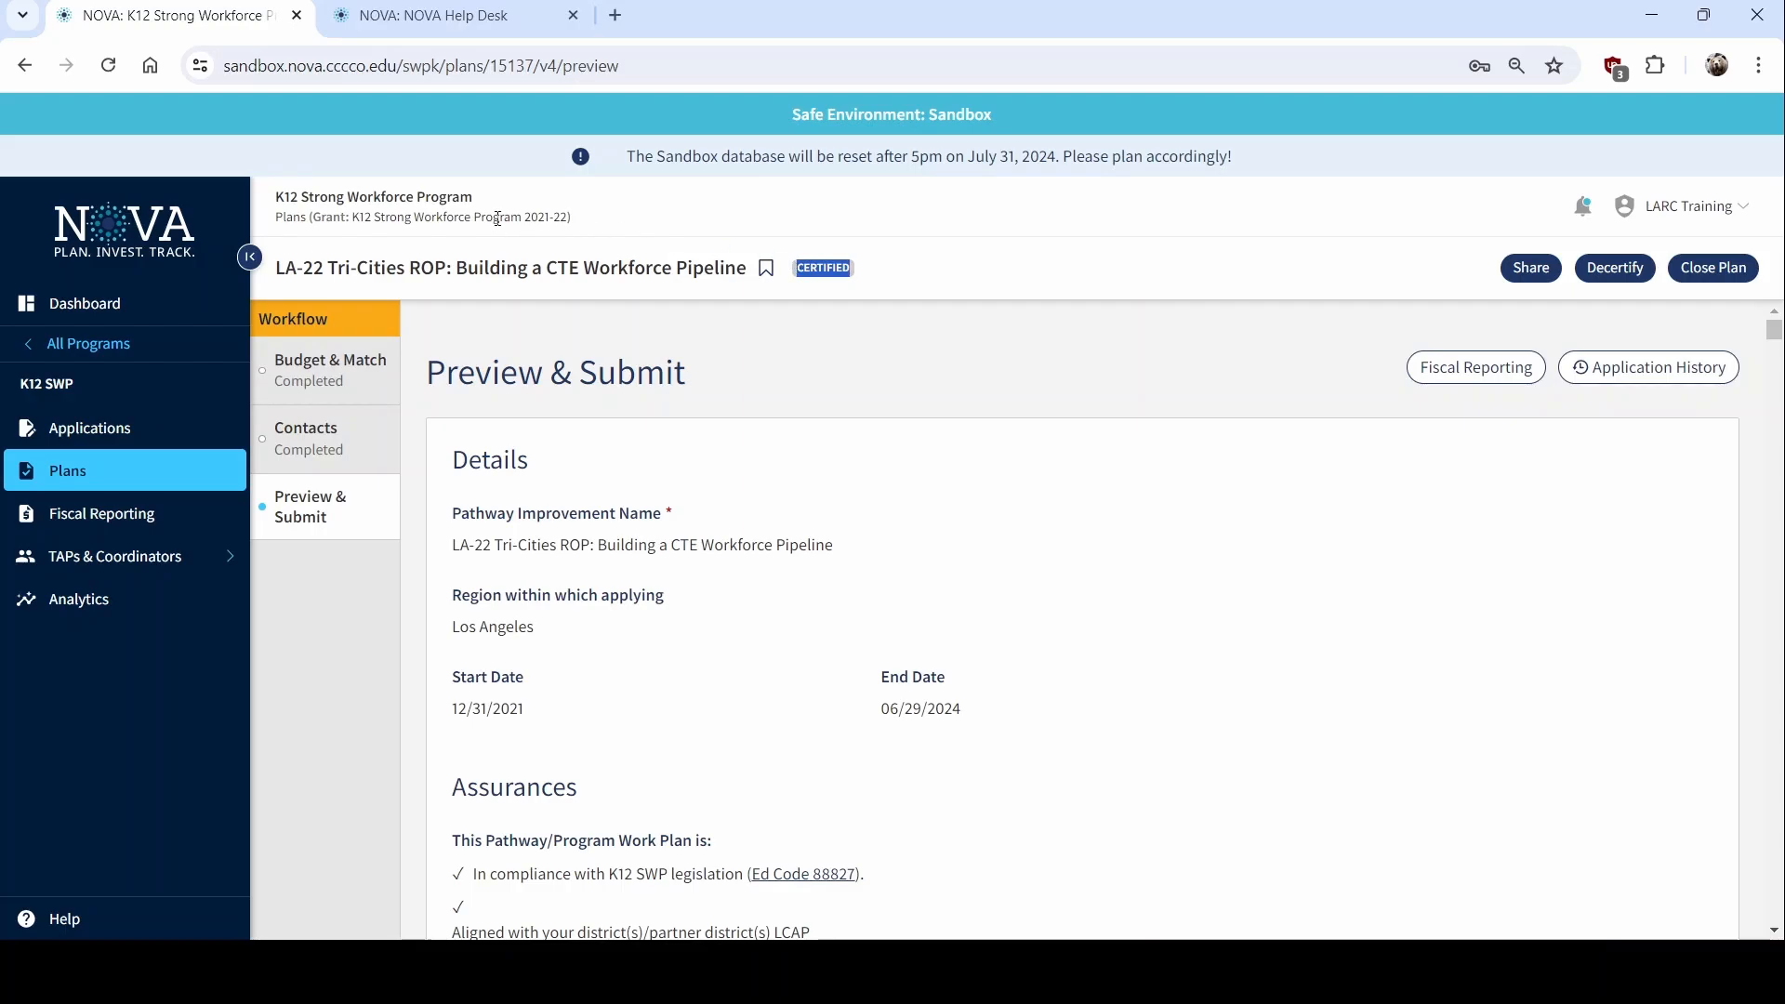
Review the certified plan's grant year, details, assurances and lead agency information in the Tri-Cities ROP plan preview
drag(521, 217, 573, 216)
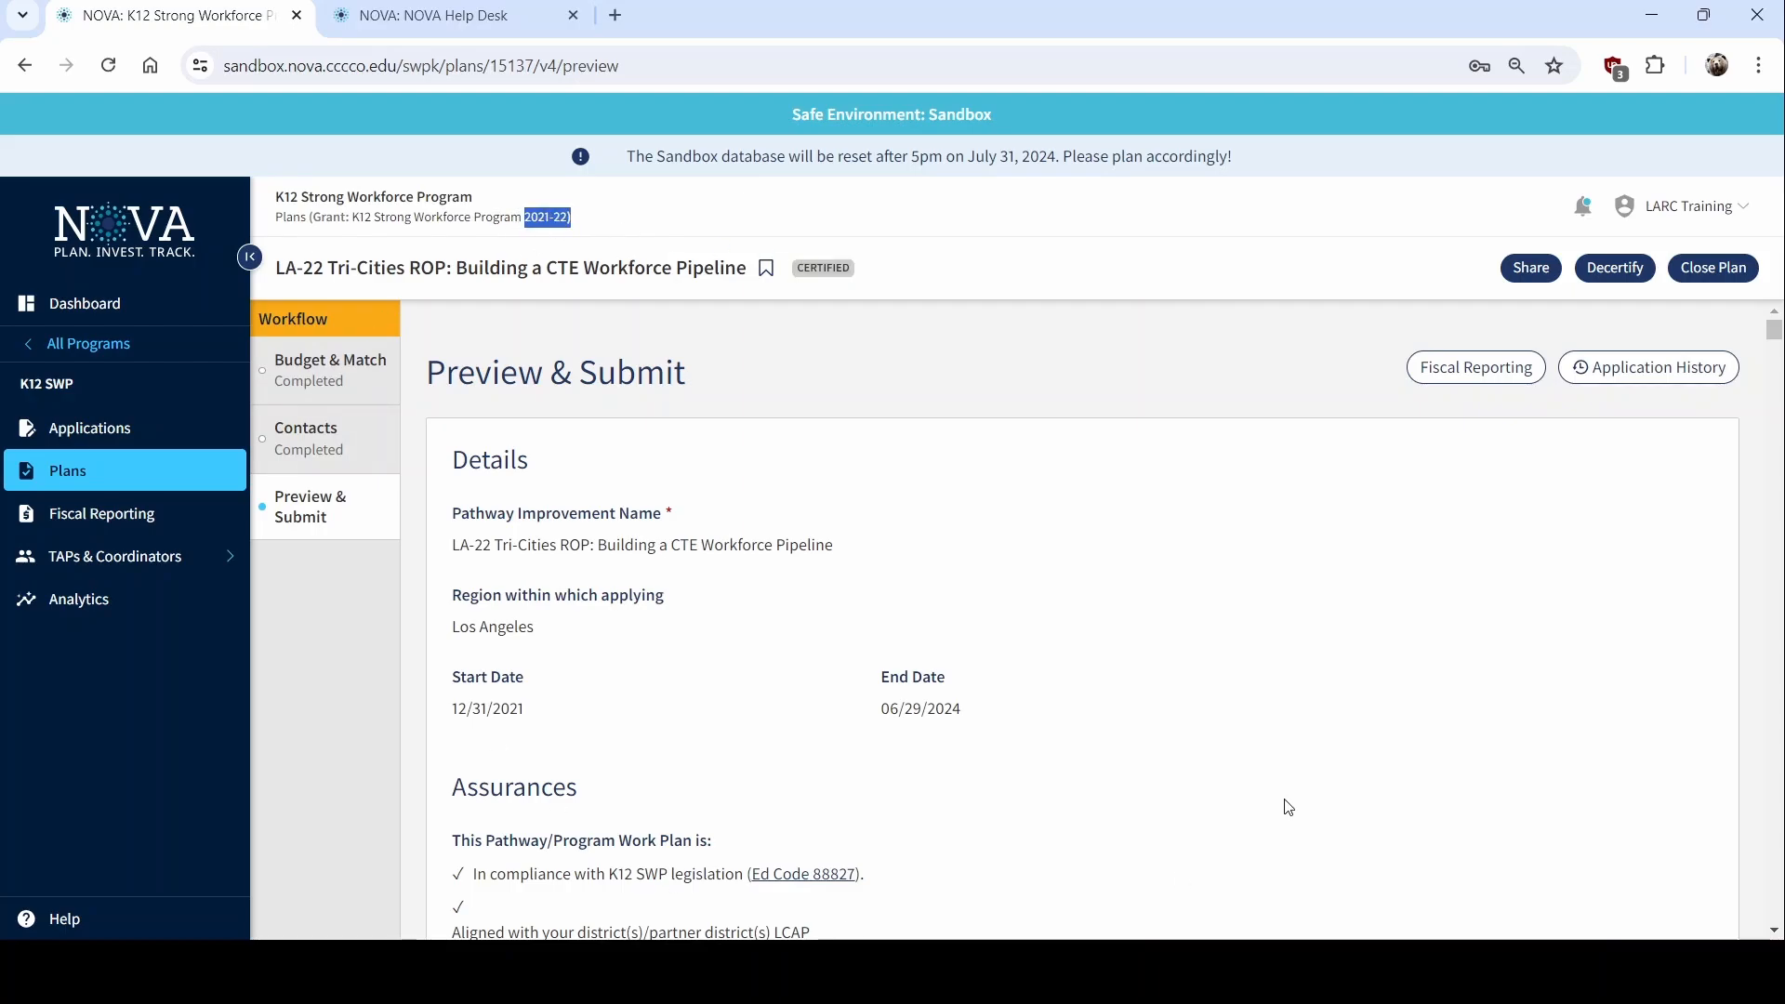
click(1278, 614)
scroll(958, 649, down, 6)
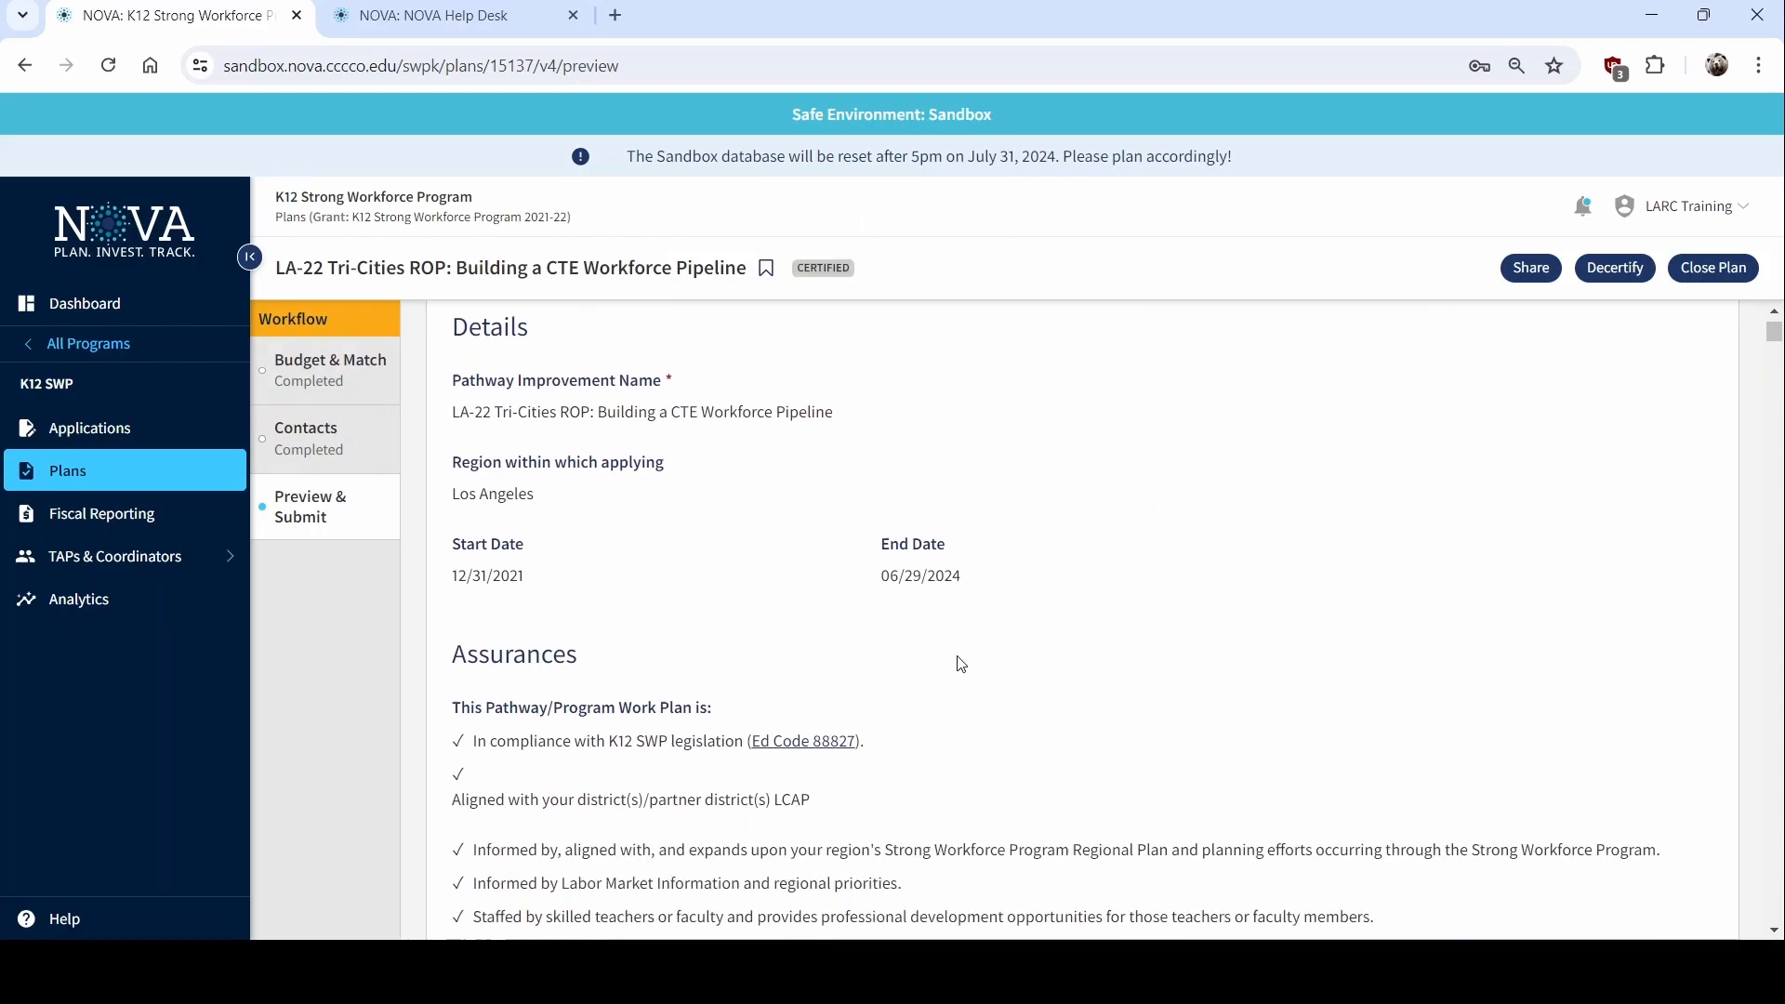
scroll(938, 667, up, 7)
scroll(922, 802, down, 6)
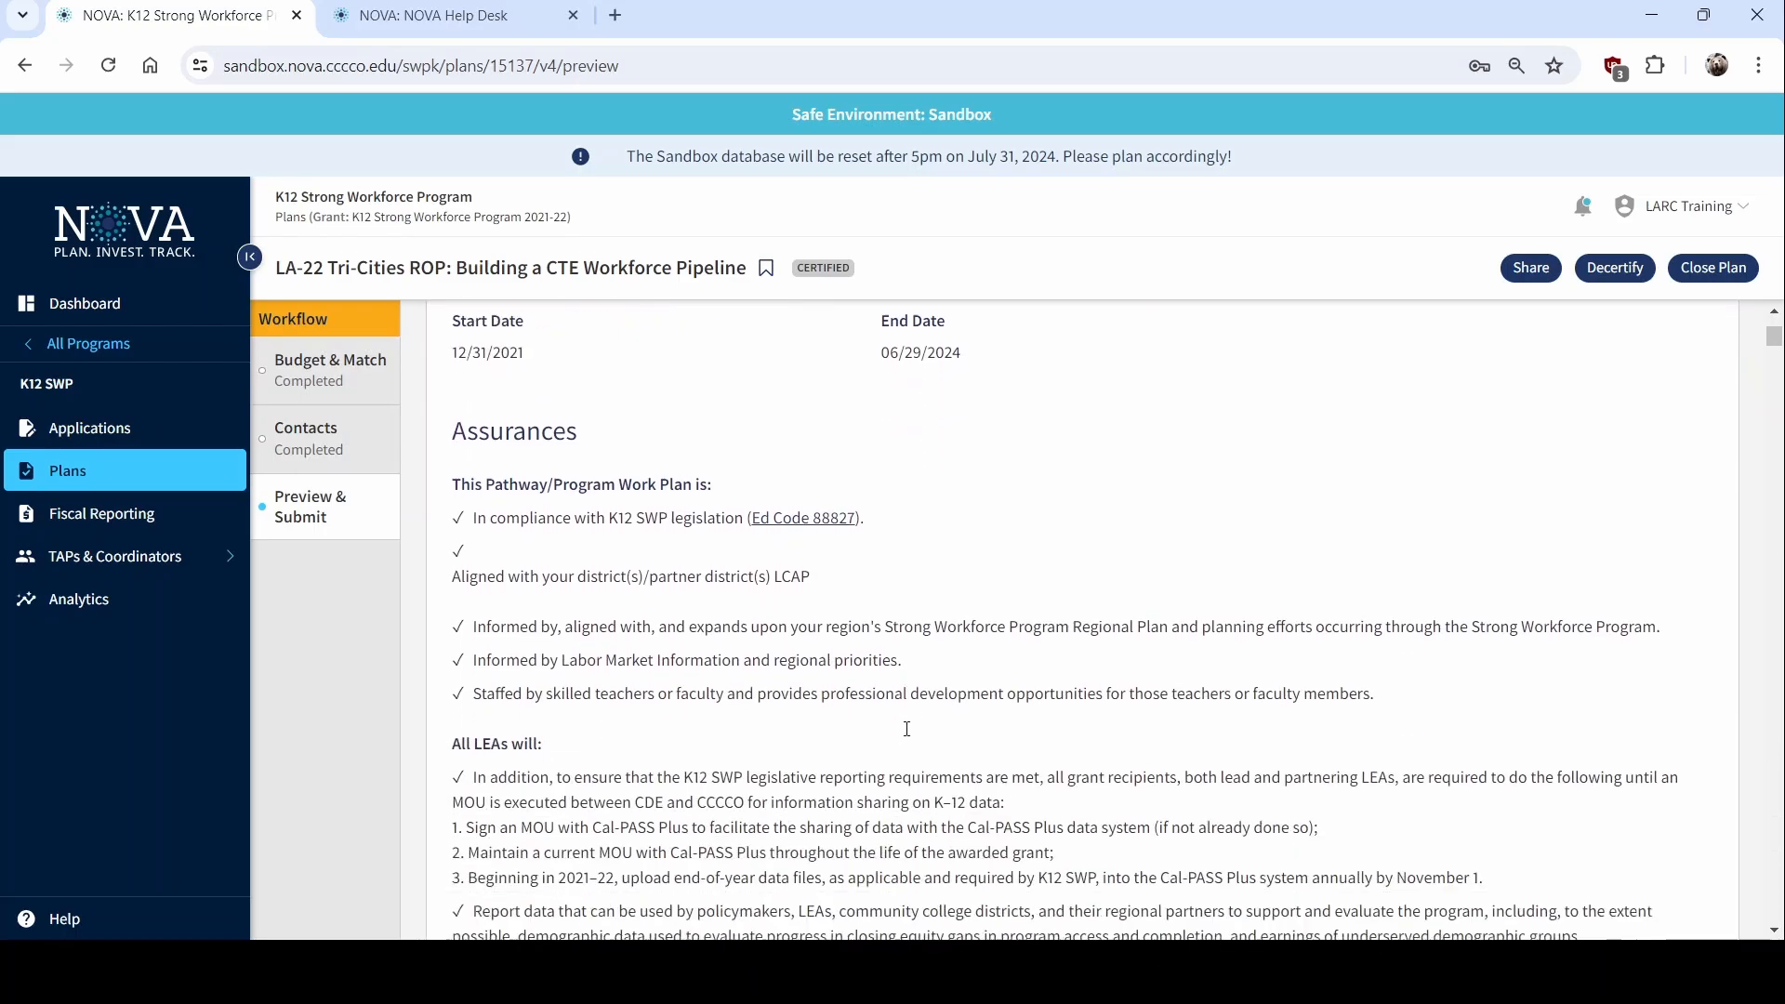
scroll(815, 713, down, 6)
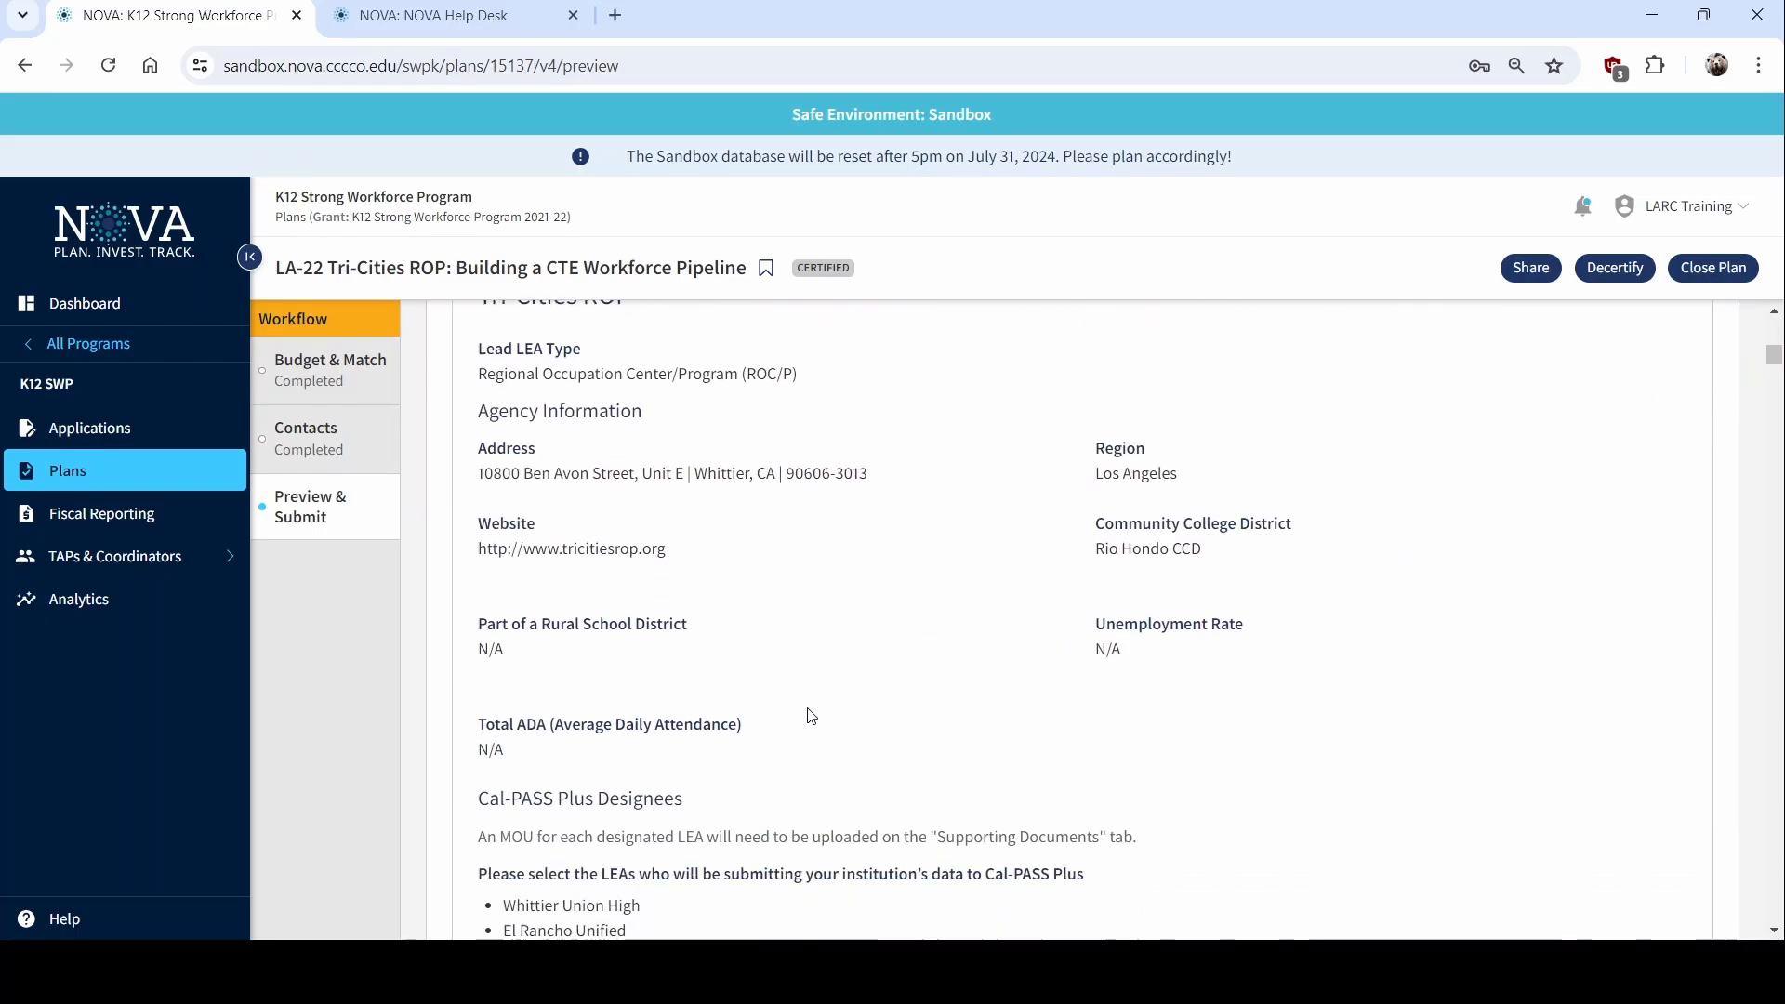
scroll(798, 709, up, 3)
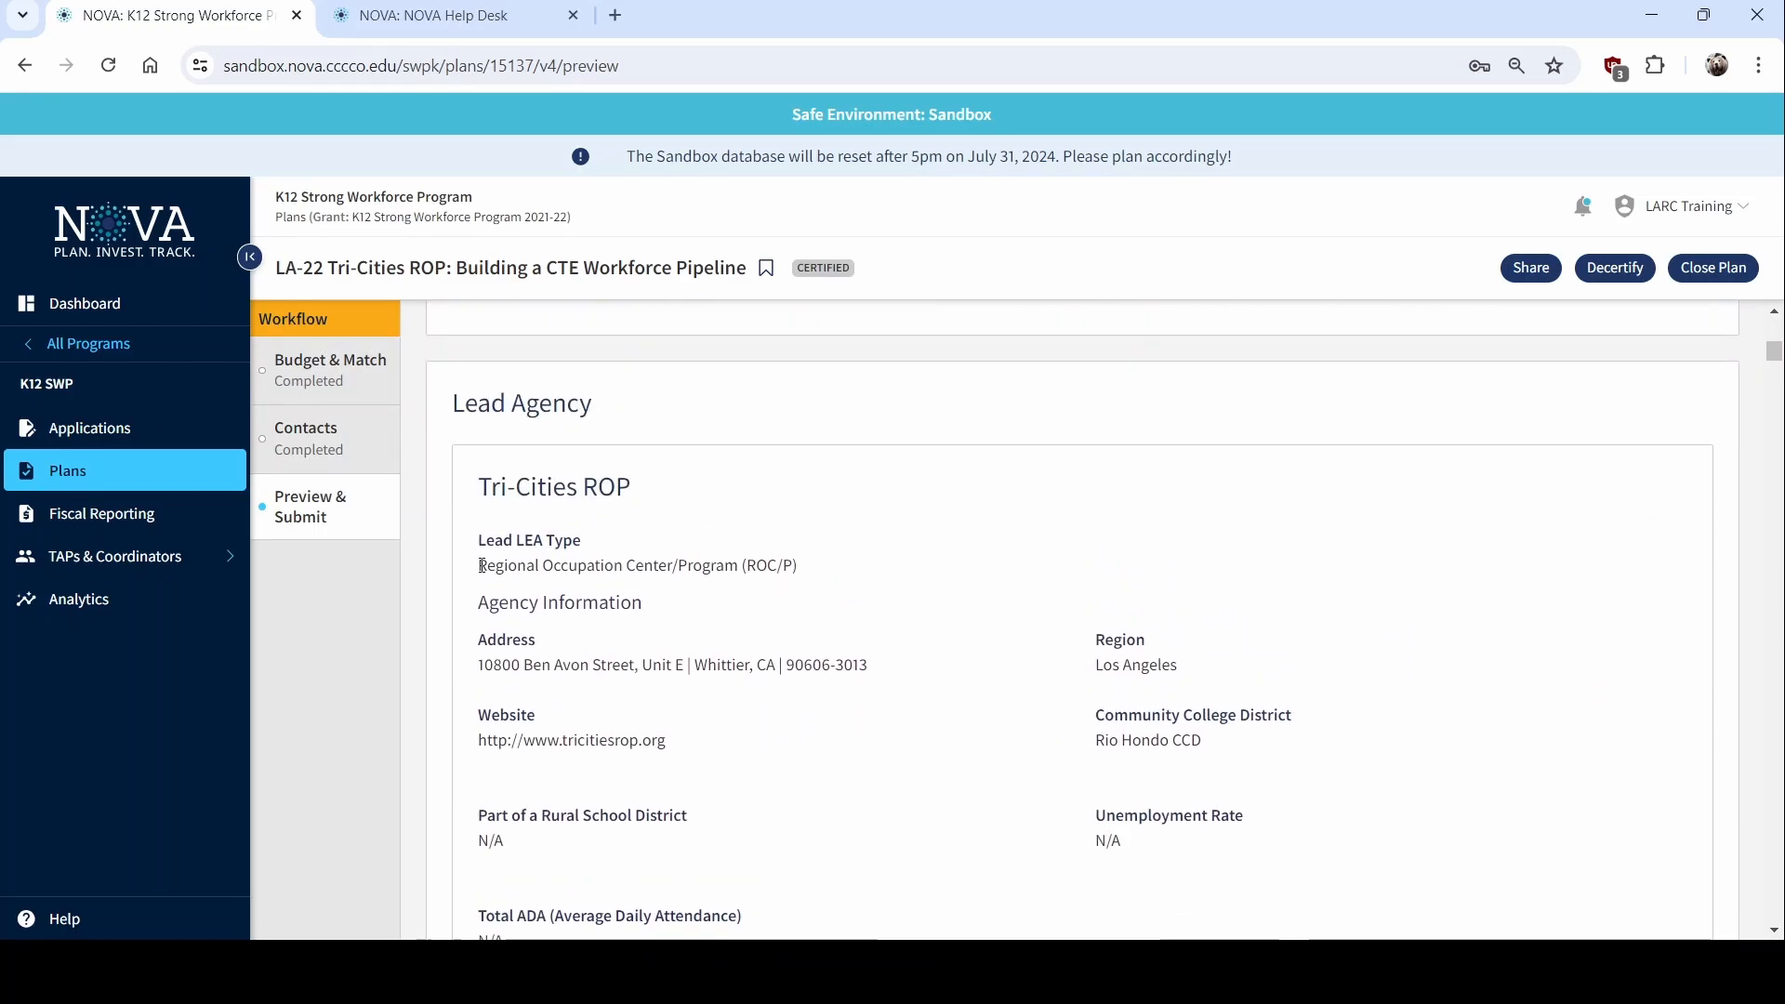
scroll(755, 697, down, 5)
scroll(748, 688, down, 15)
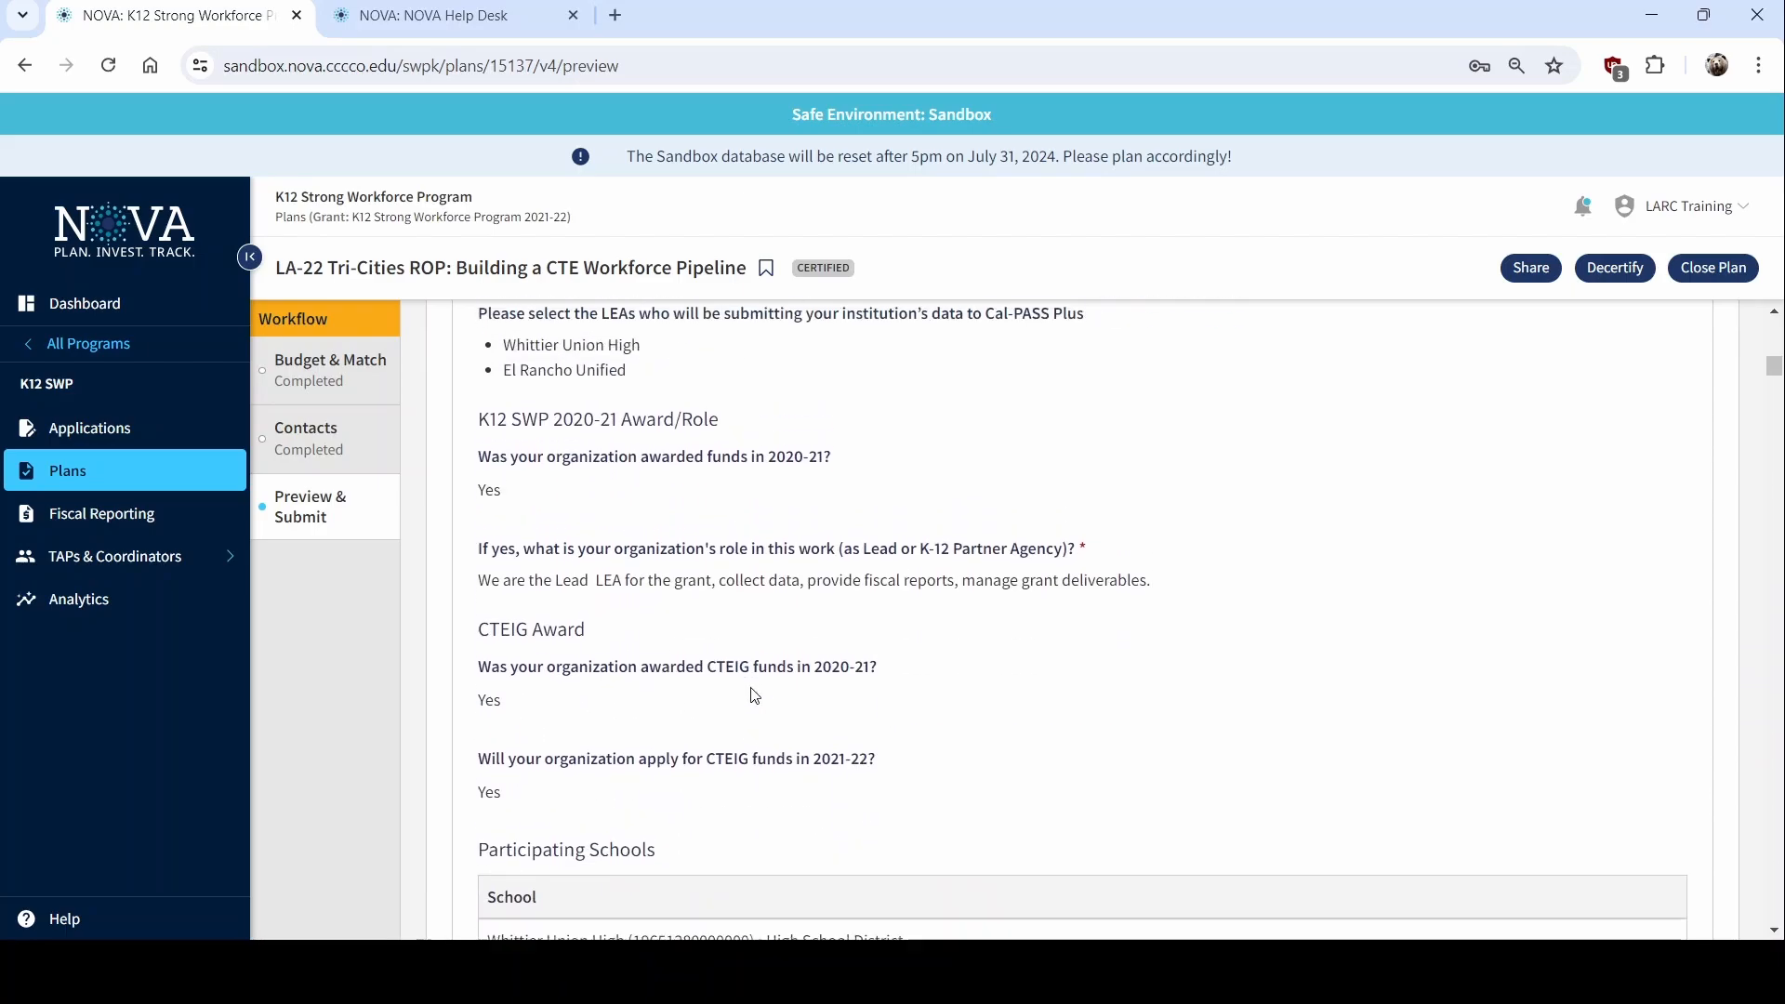
Review the K12 partner agencies El Rancho Unified, South Whittier Elementary and Whittier Union High, including the previously funded pathway improvements
scroll(592, 609, up, 2)
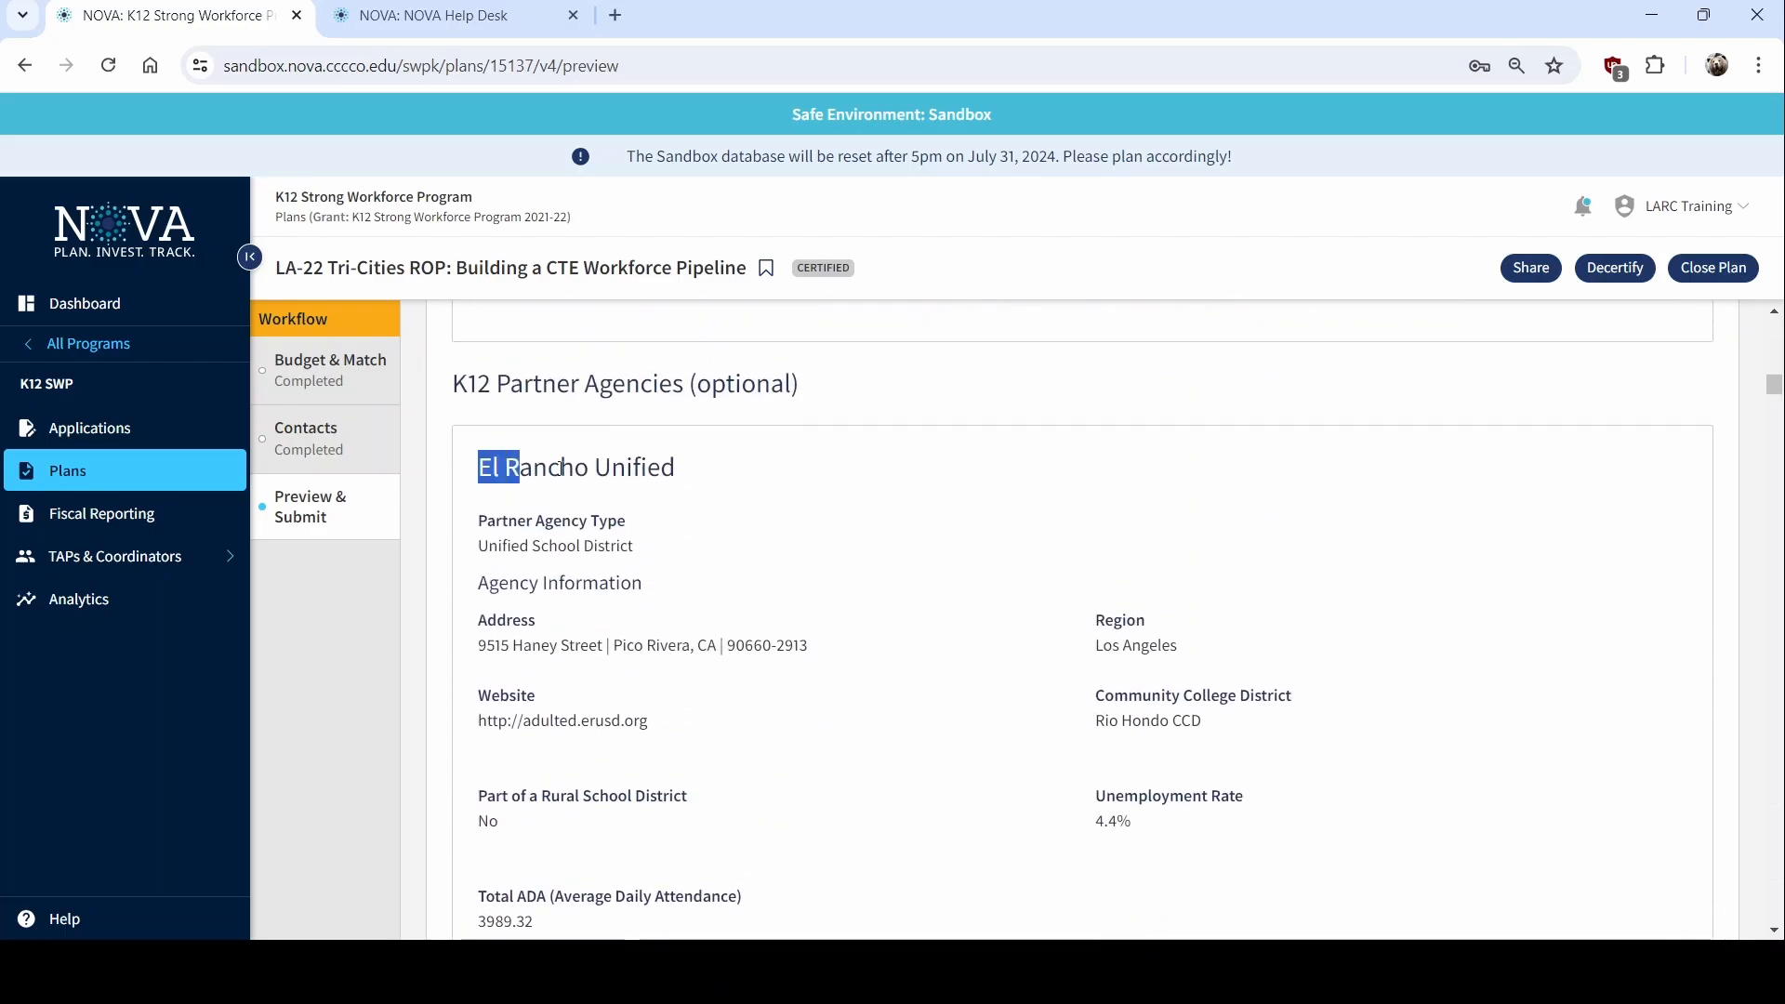
scroll(799, 521, down, 17)
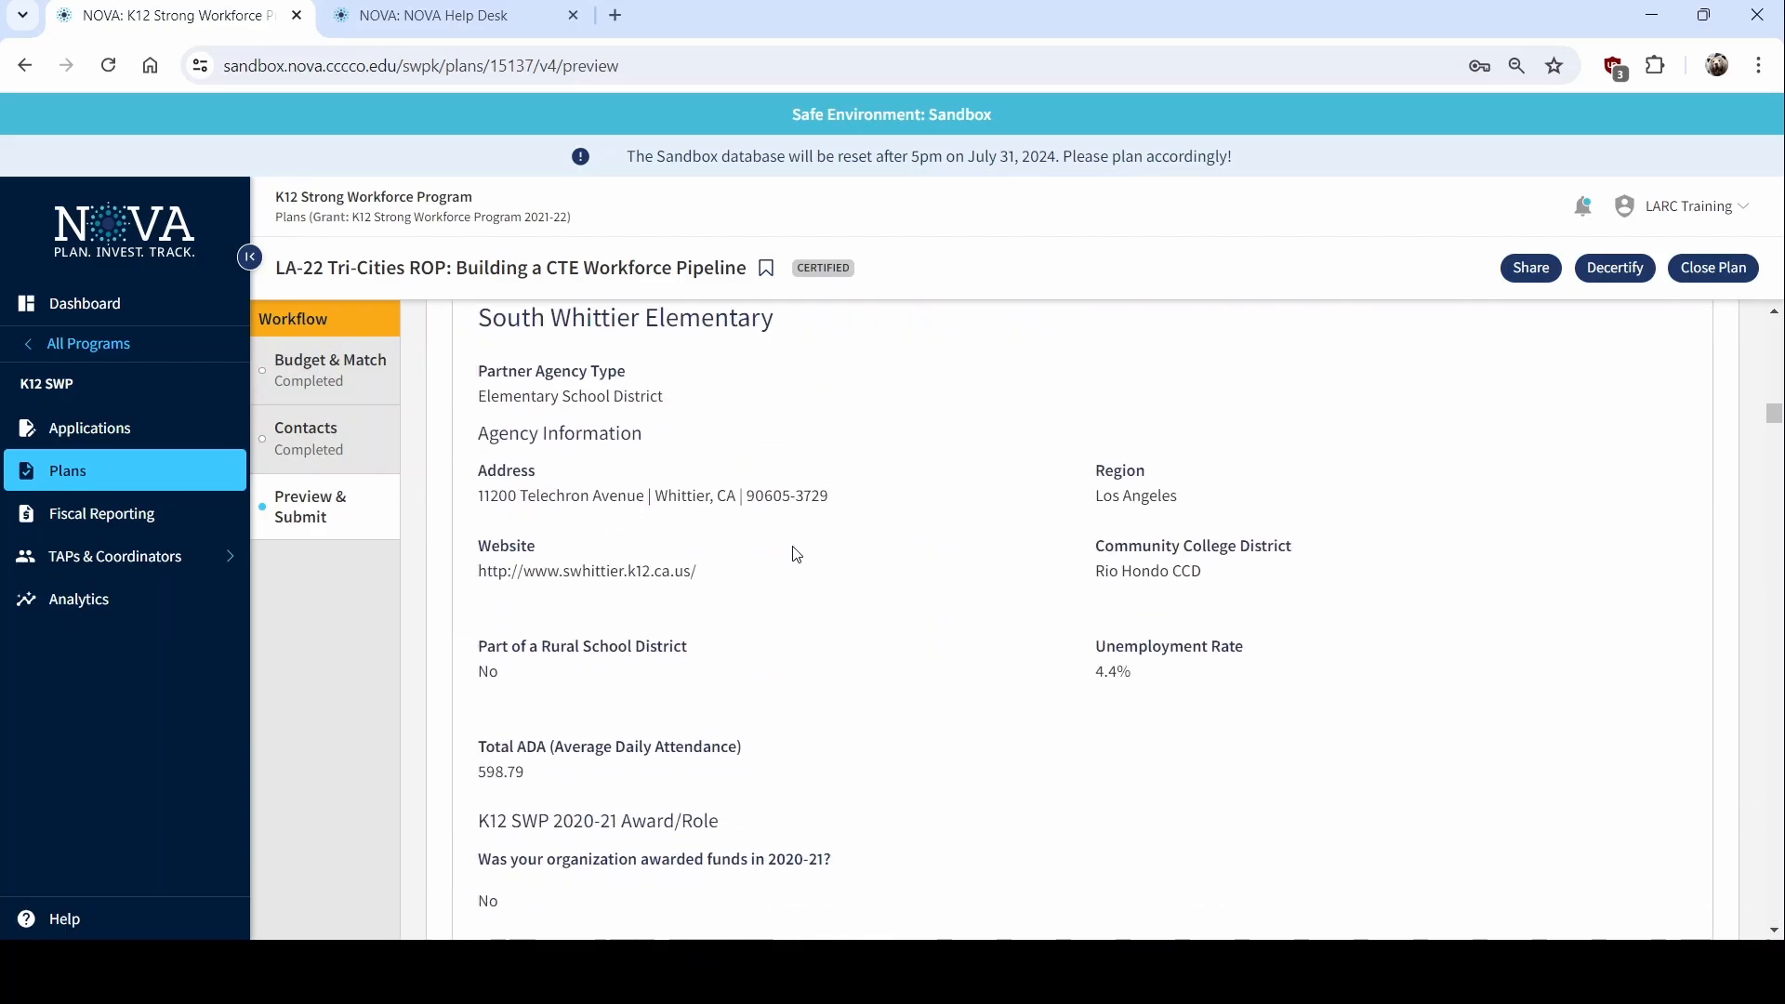
scroll(769, 538, up, 3)
drag(491, 551, 762, 579)
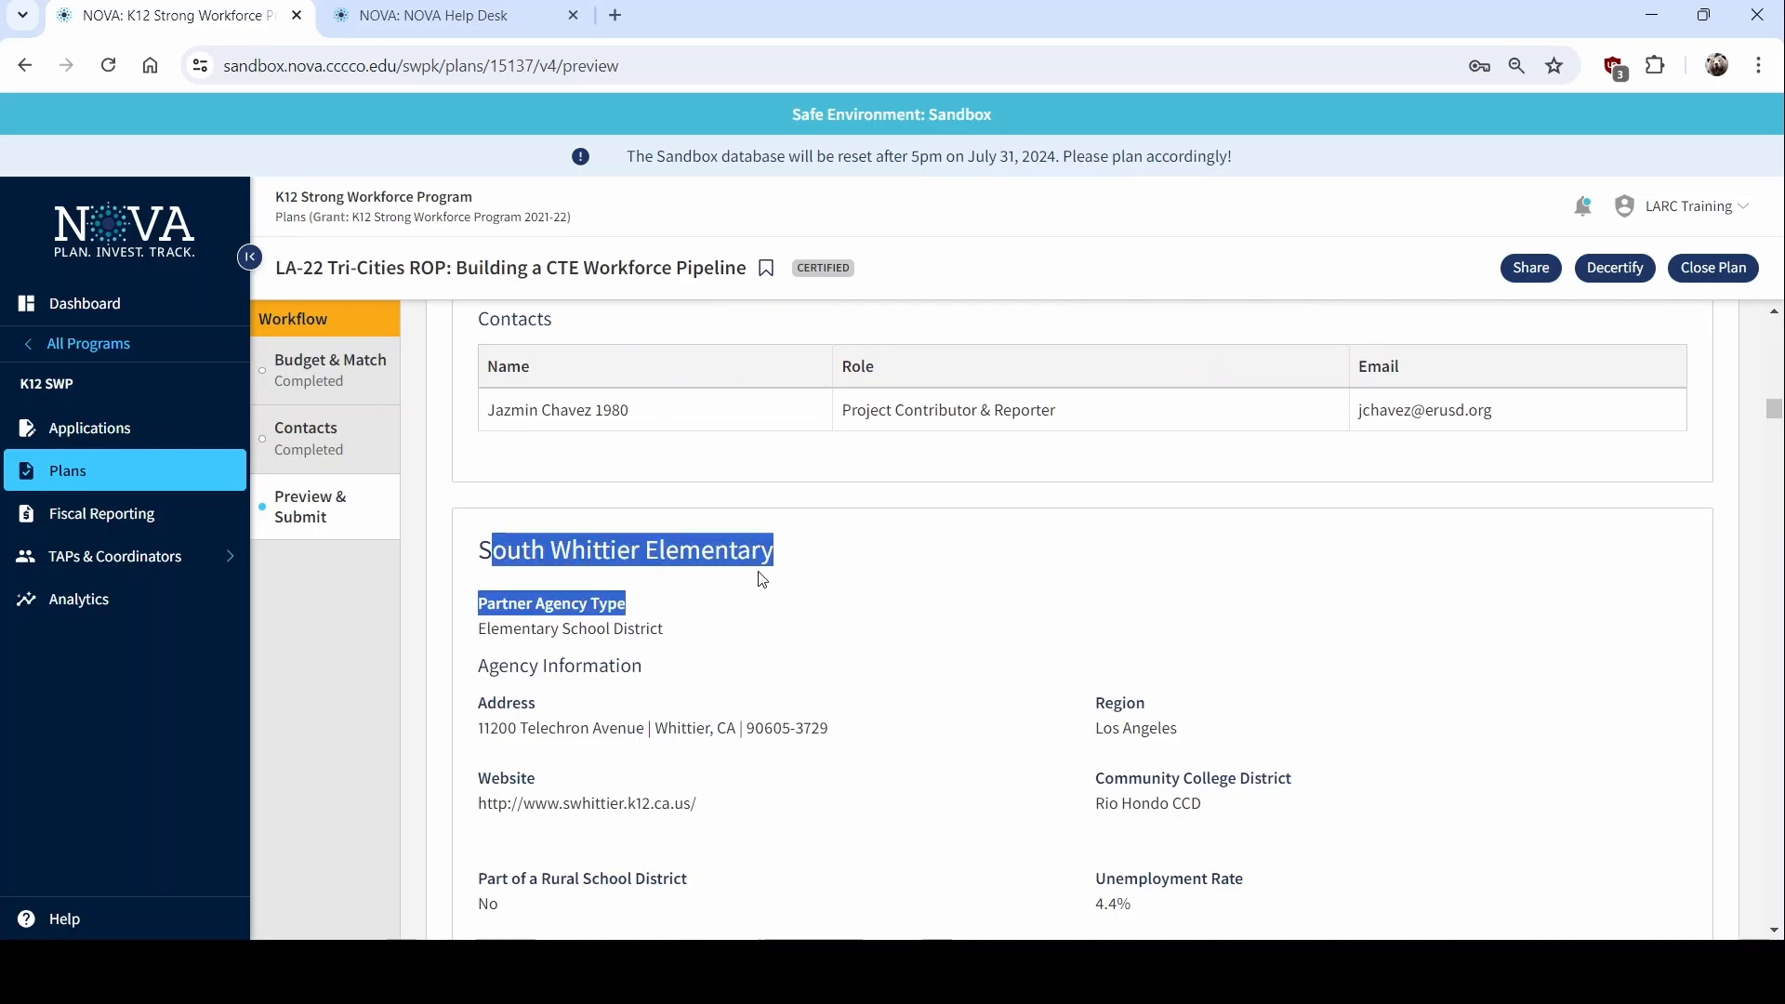
click(828, 666)
scroll(828, 665, down, 14)
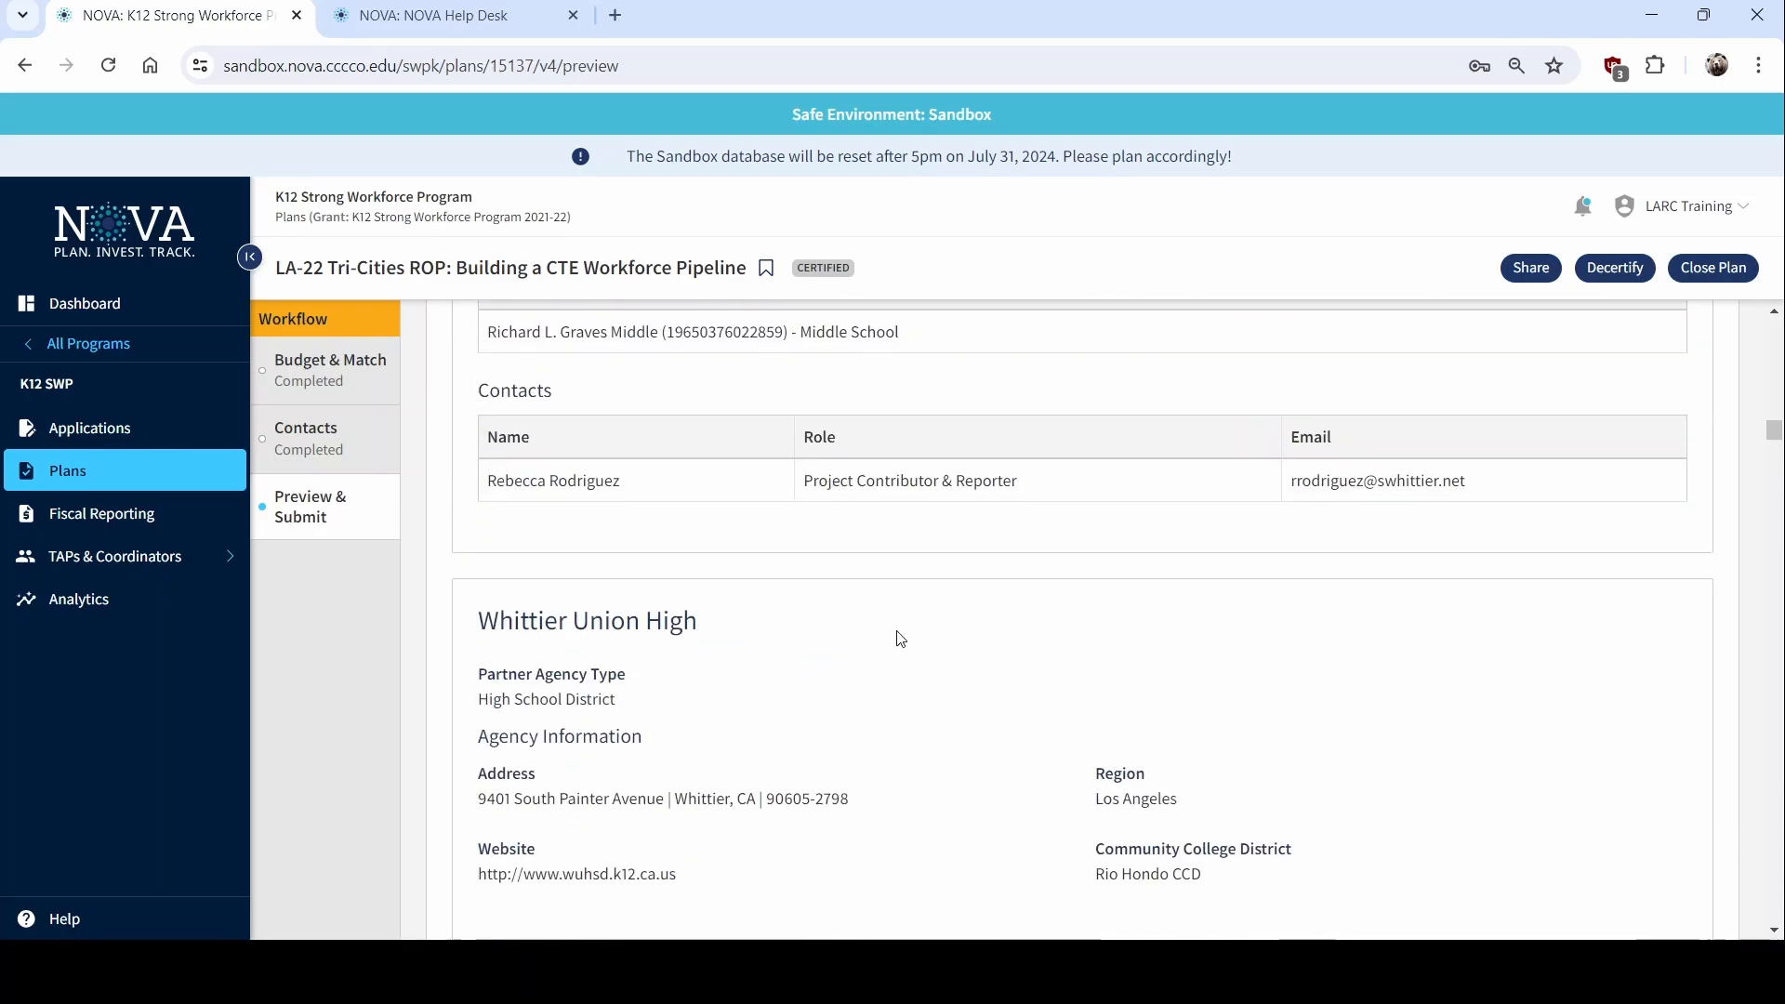
scroll(900, 638, down, 14)
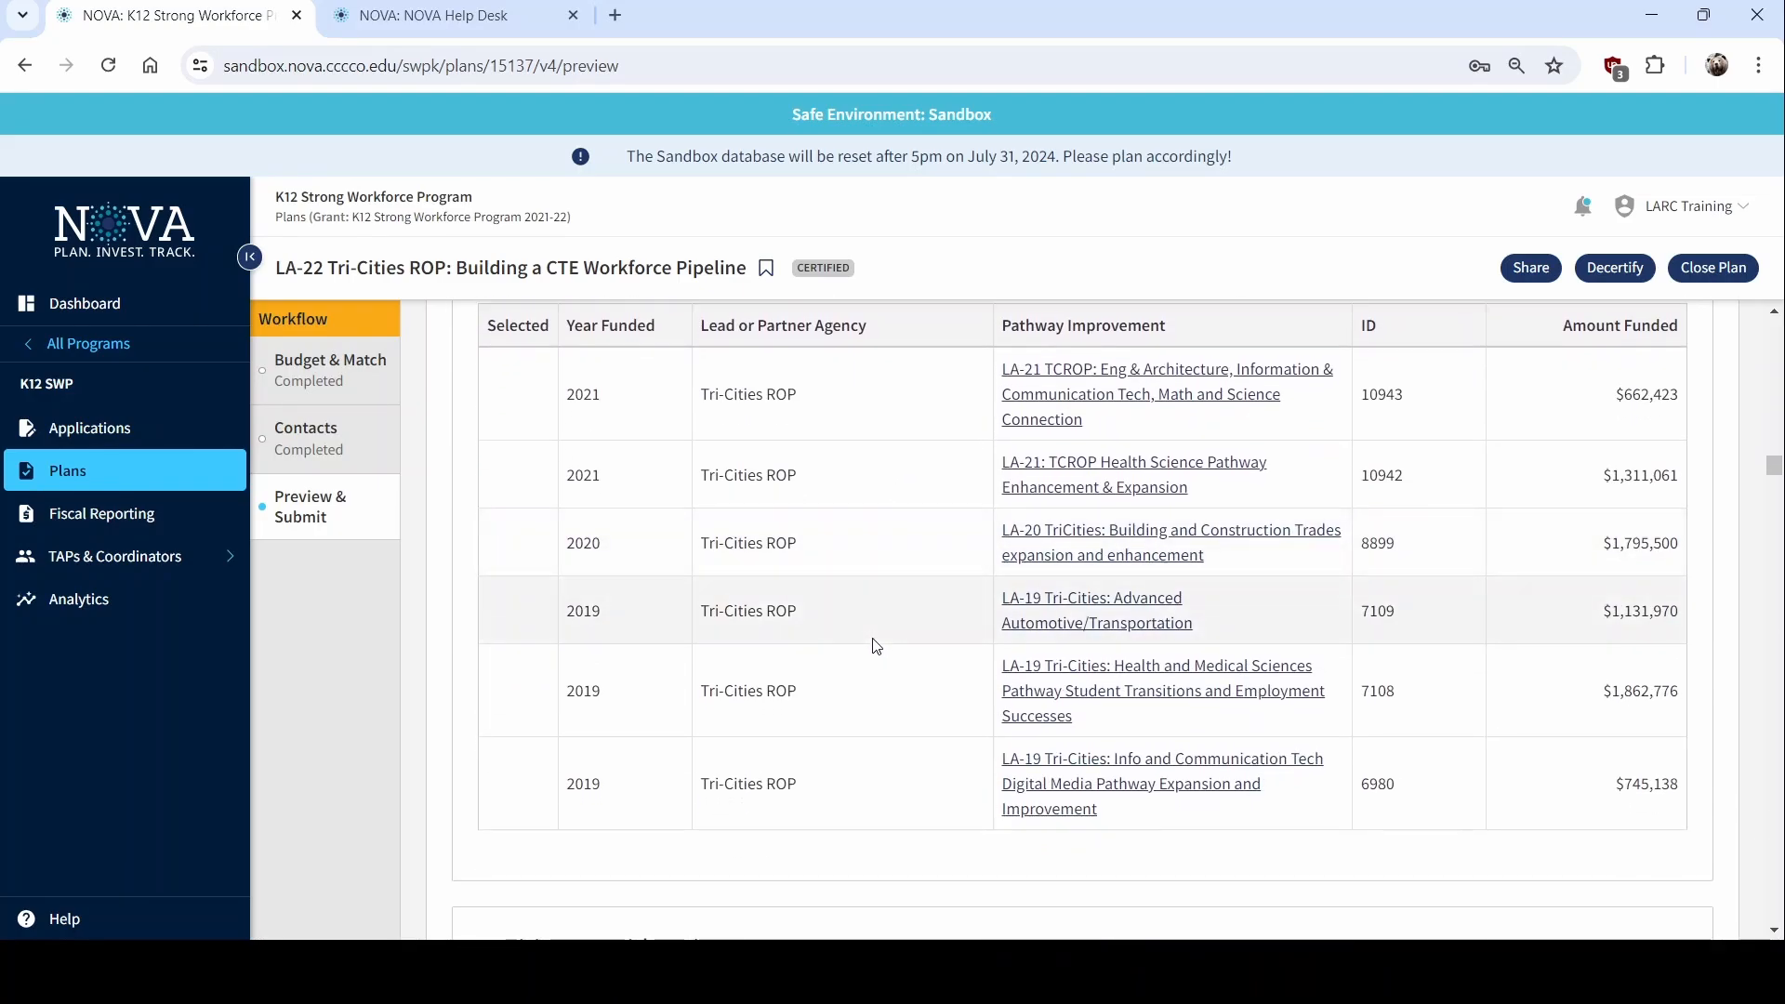
scroll(869, 646, down, 10)
scroll(827, 645, down, 10)
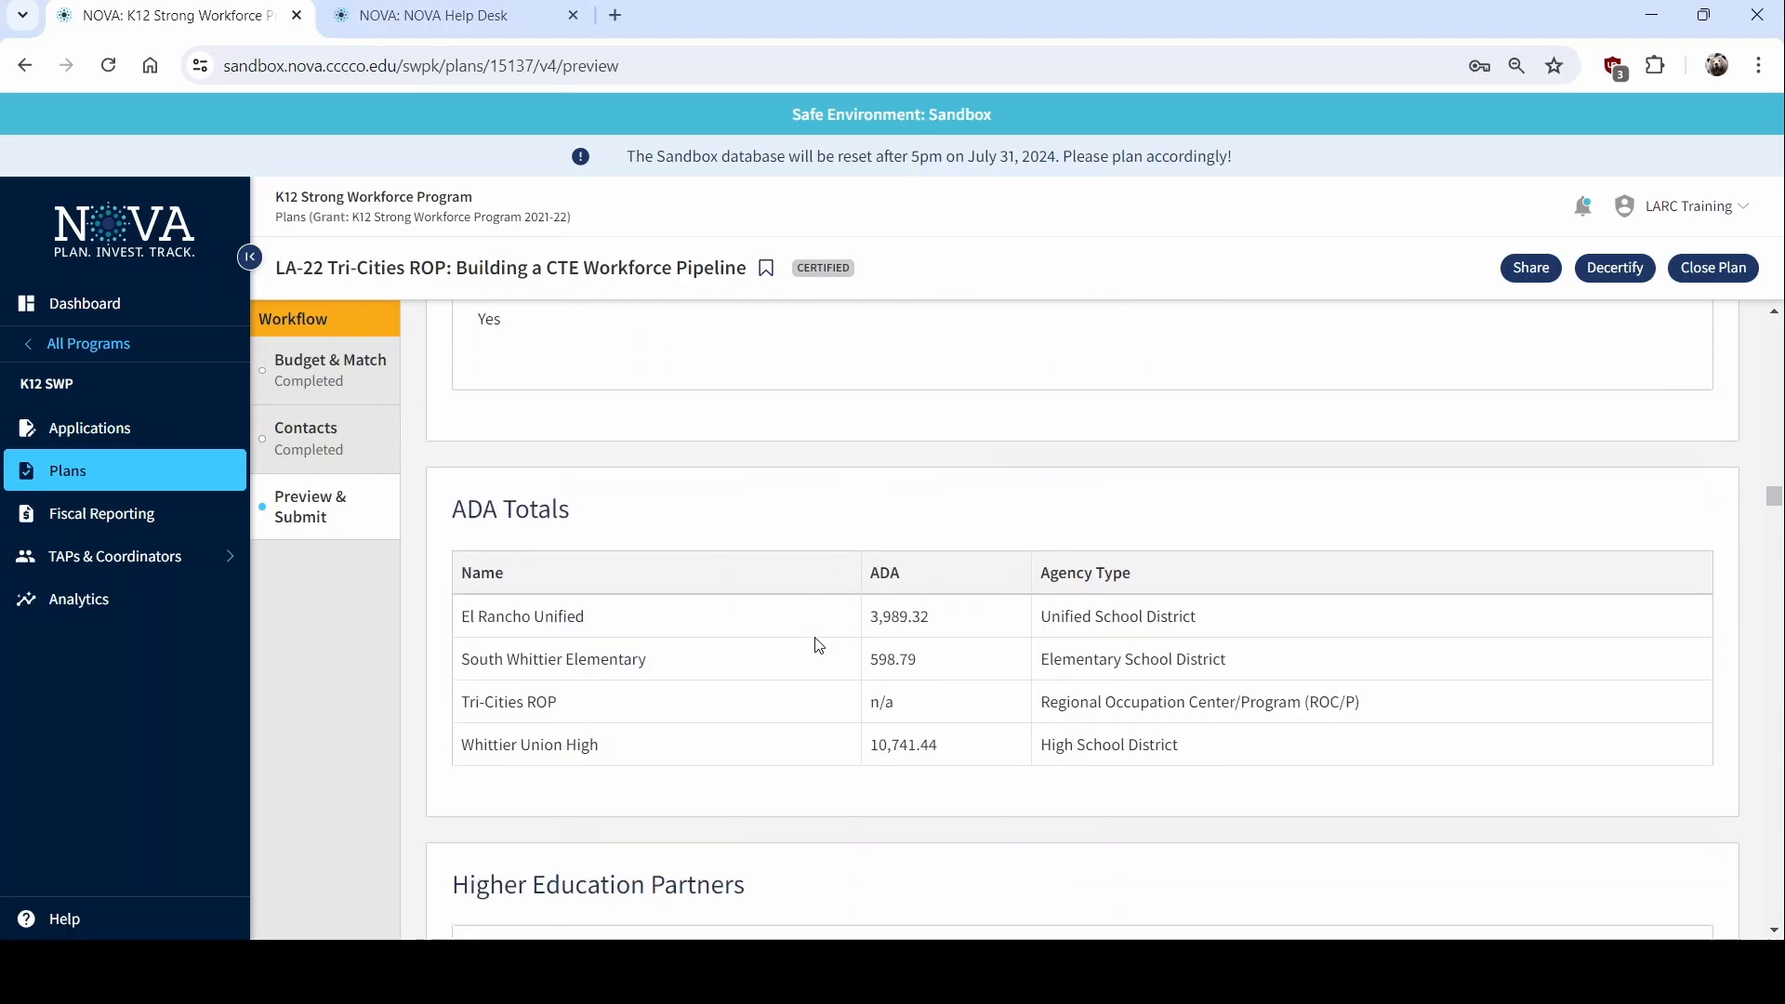
Examine the plan's ADA totals, higher education partners, collaborative partners and problem statement
scroll(818, 645, down, 6)
scroll(797, 669, up, 4)
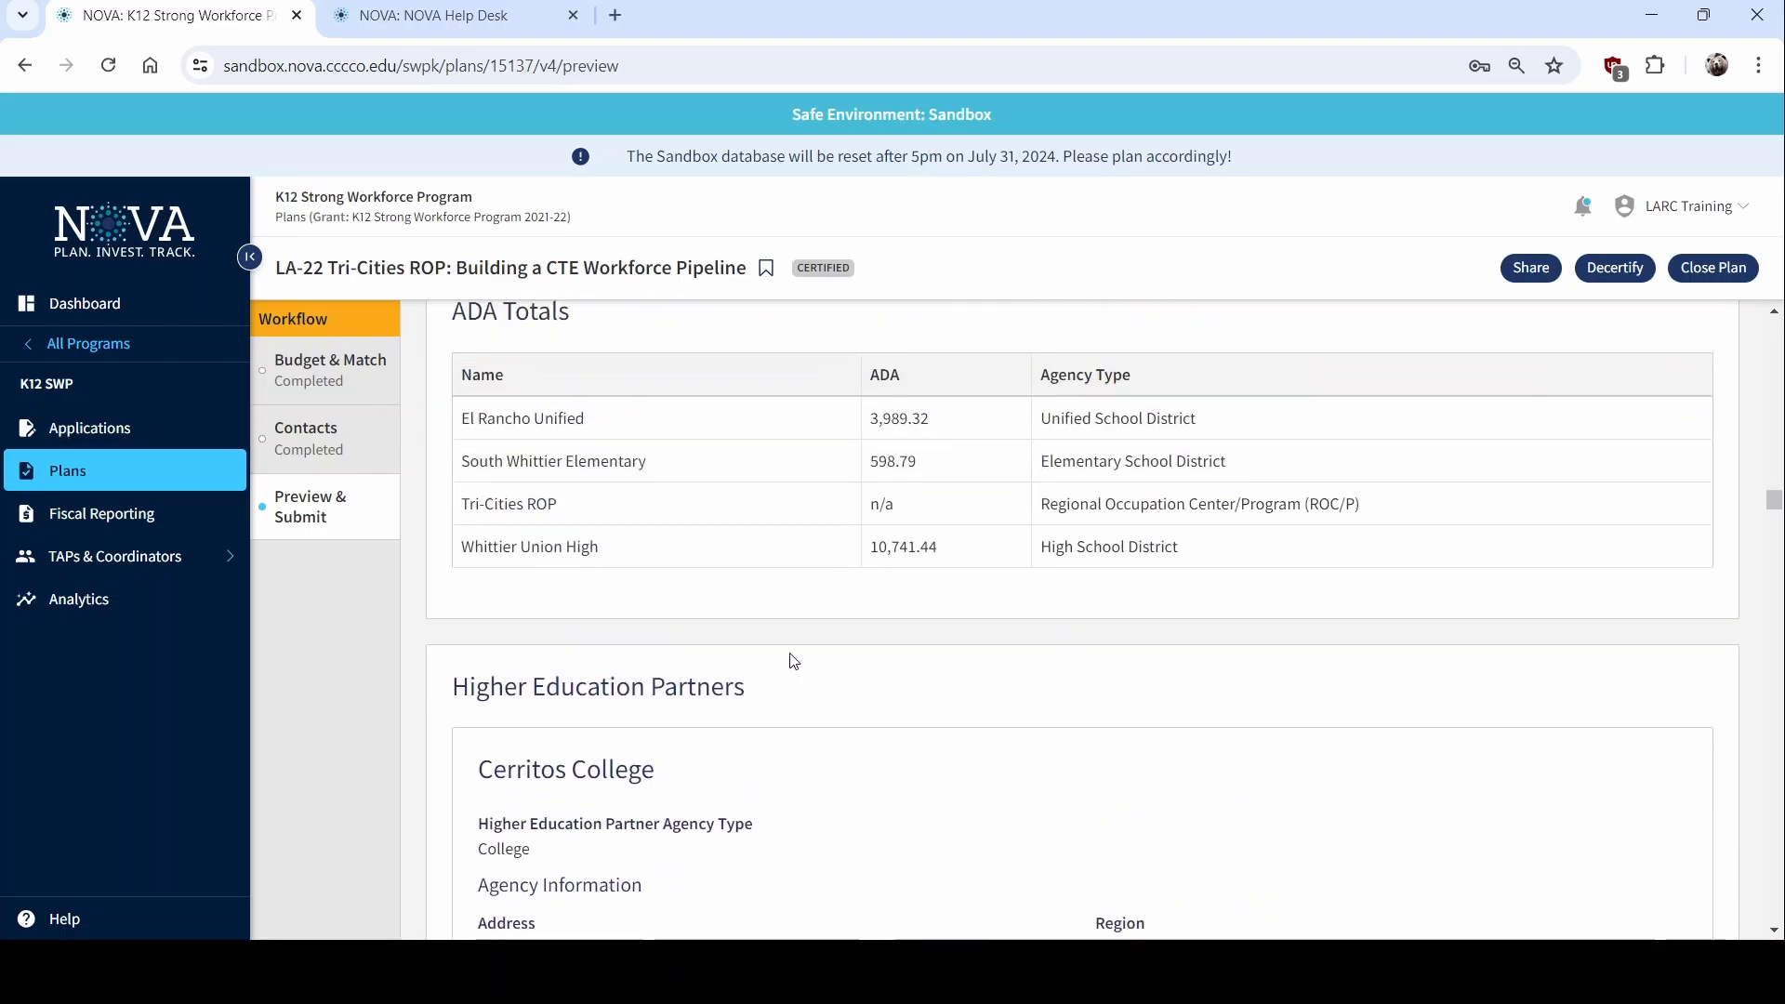
scroll(762, 665, up, 2)
scroll(710, 677, down, 9)
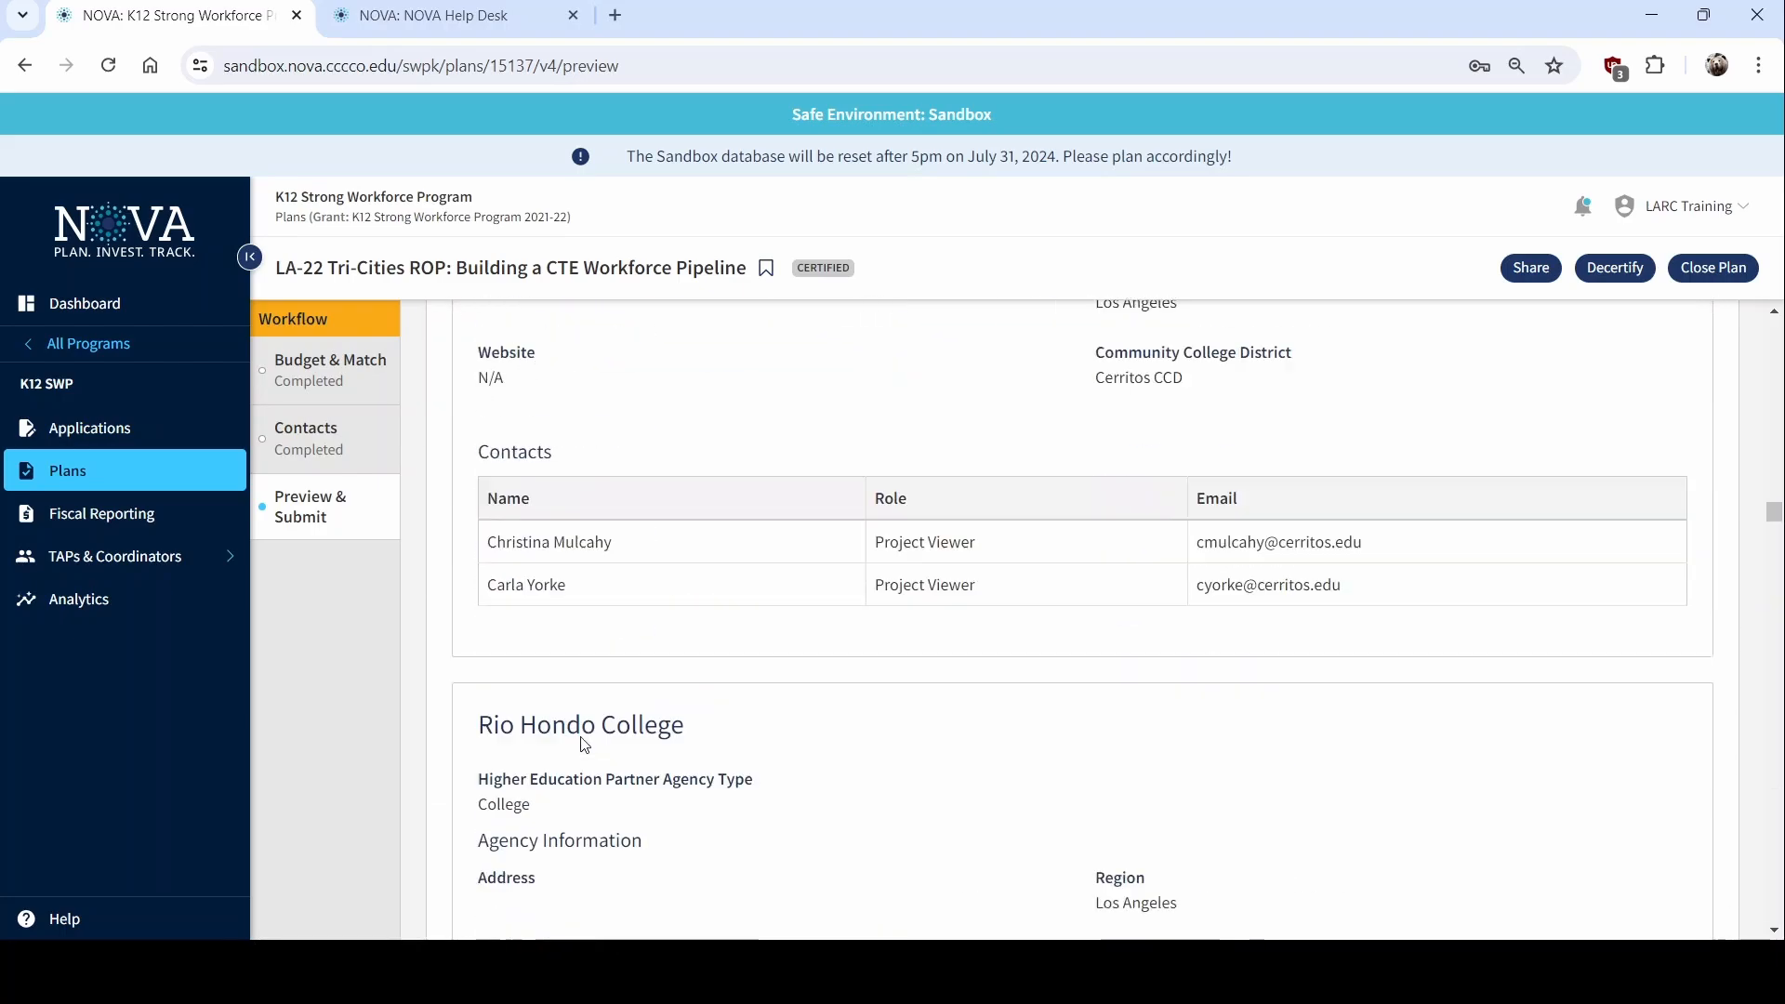
scroll(584, 745, down, 3)
scroll(737, 618, down, 8)
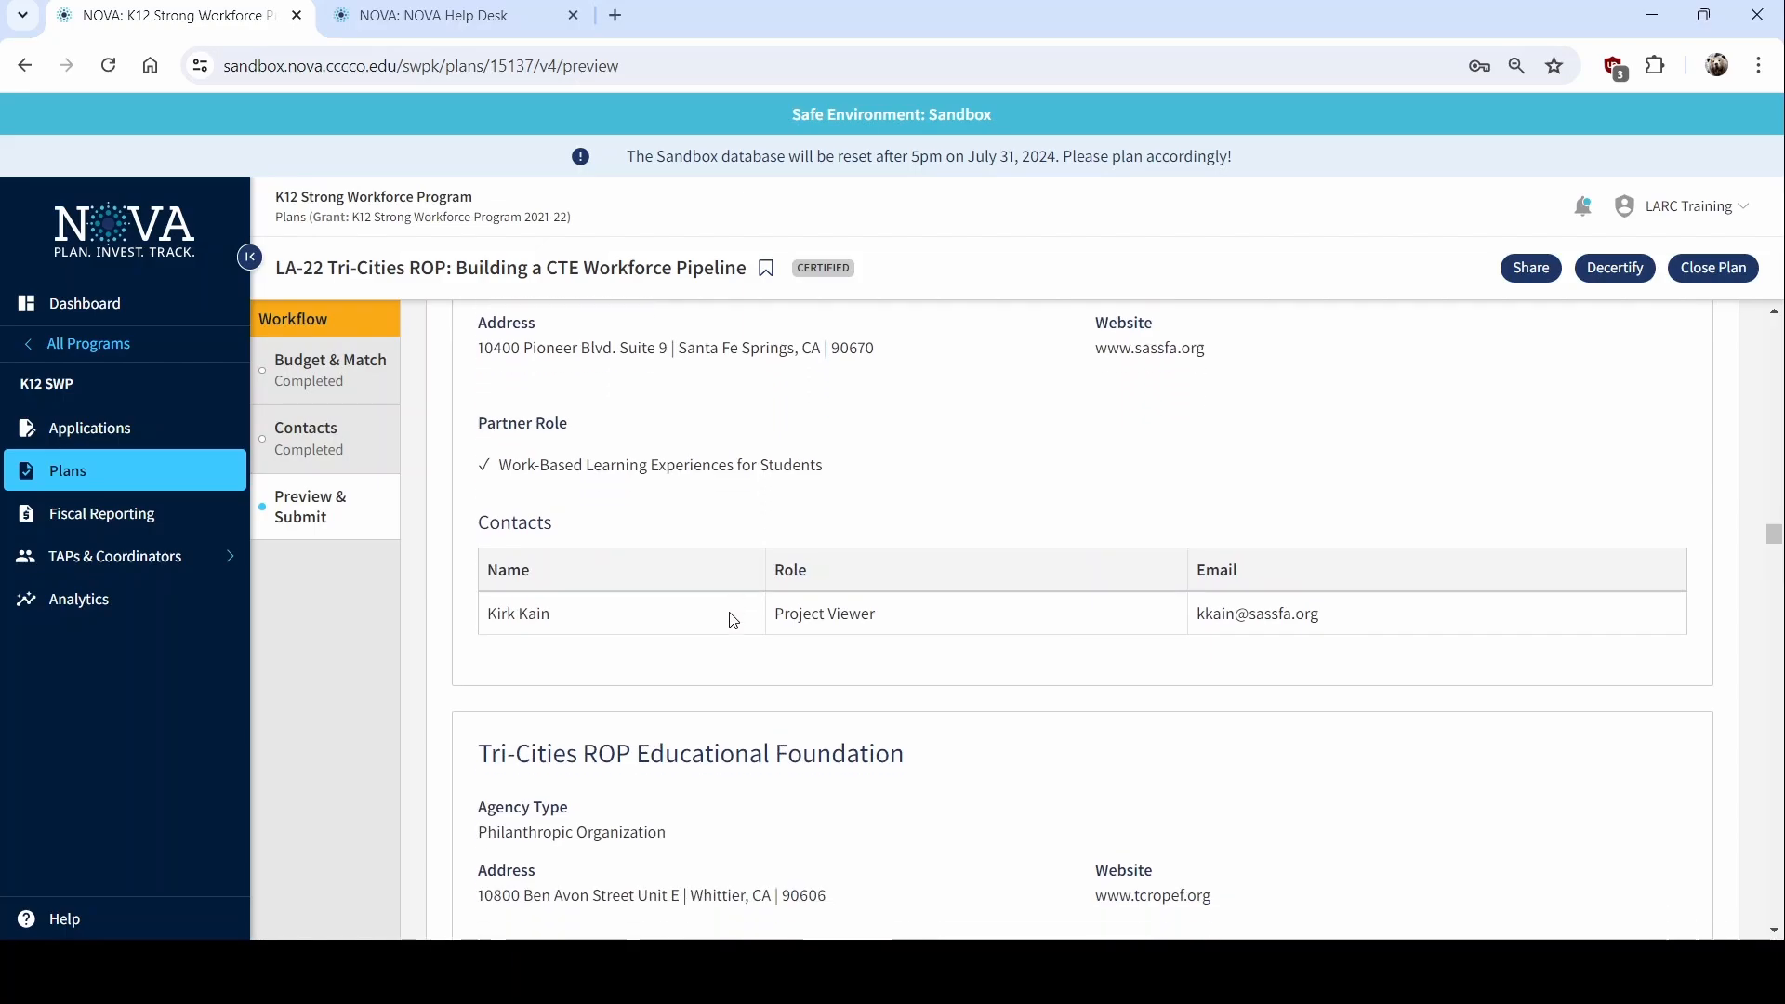
scroll(733, 620, down, 3)
scroll(889, 579, down, 20)
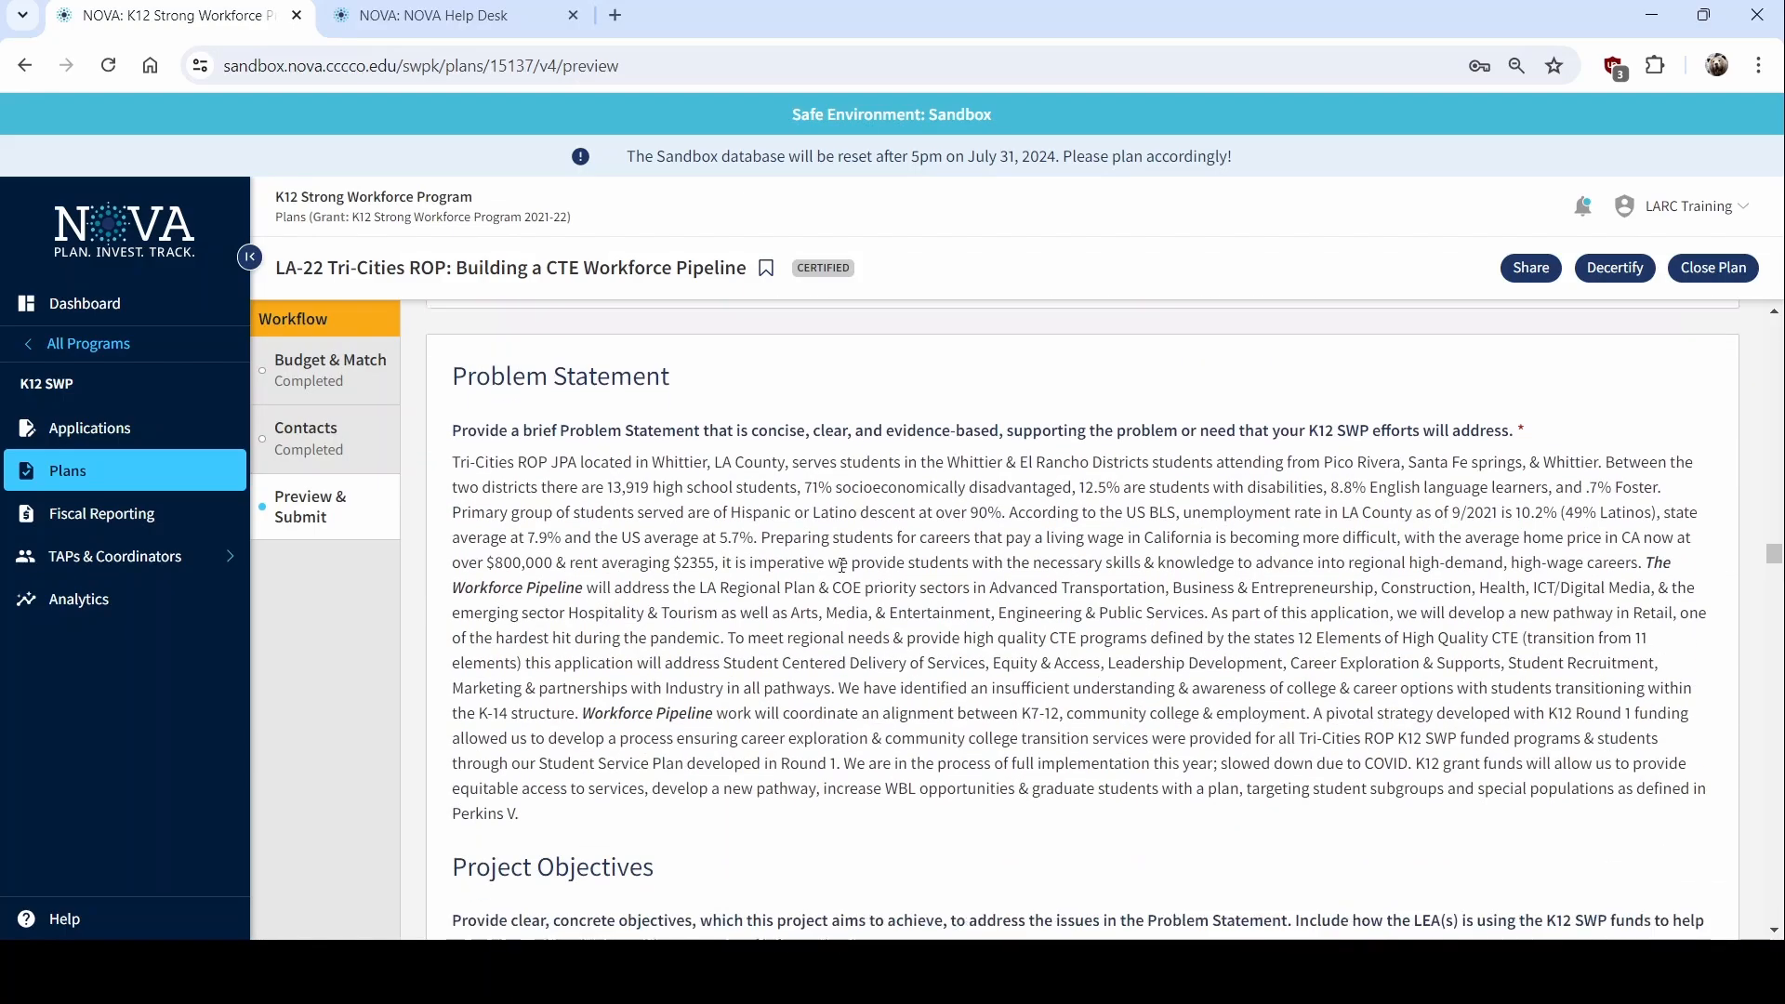
scroll(754, 597, up, 20)
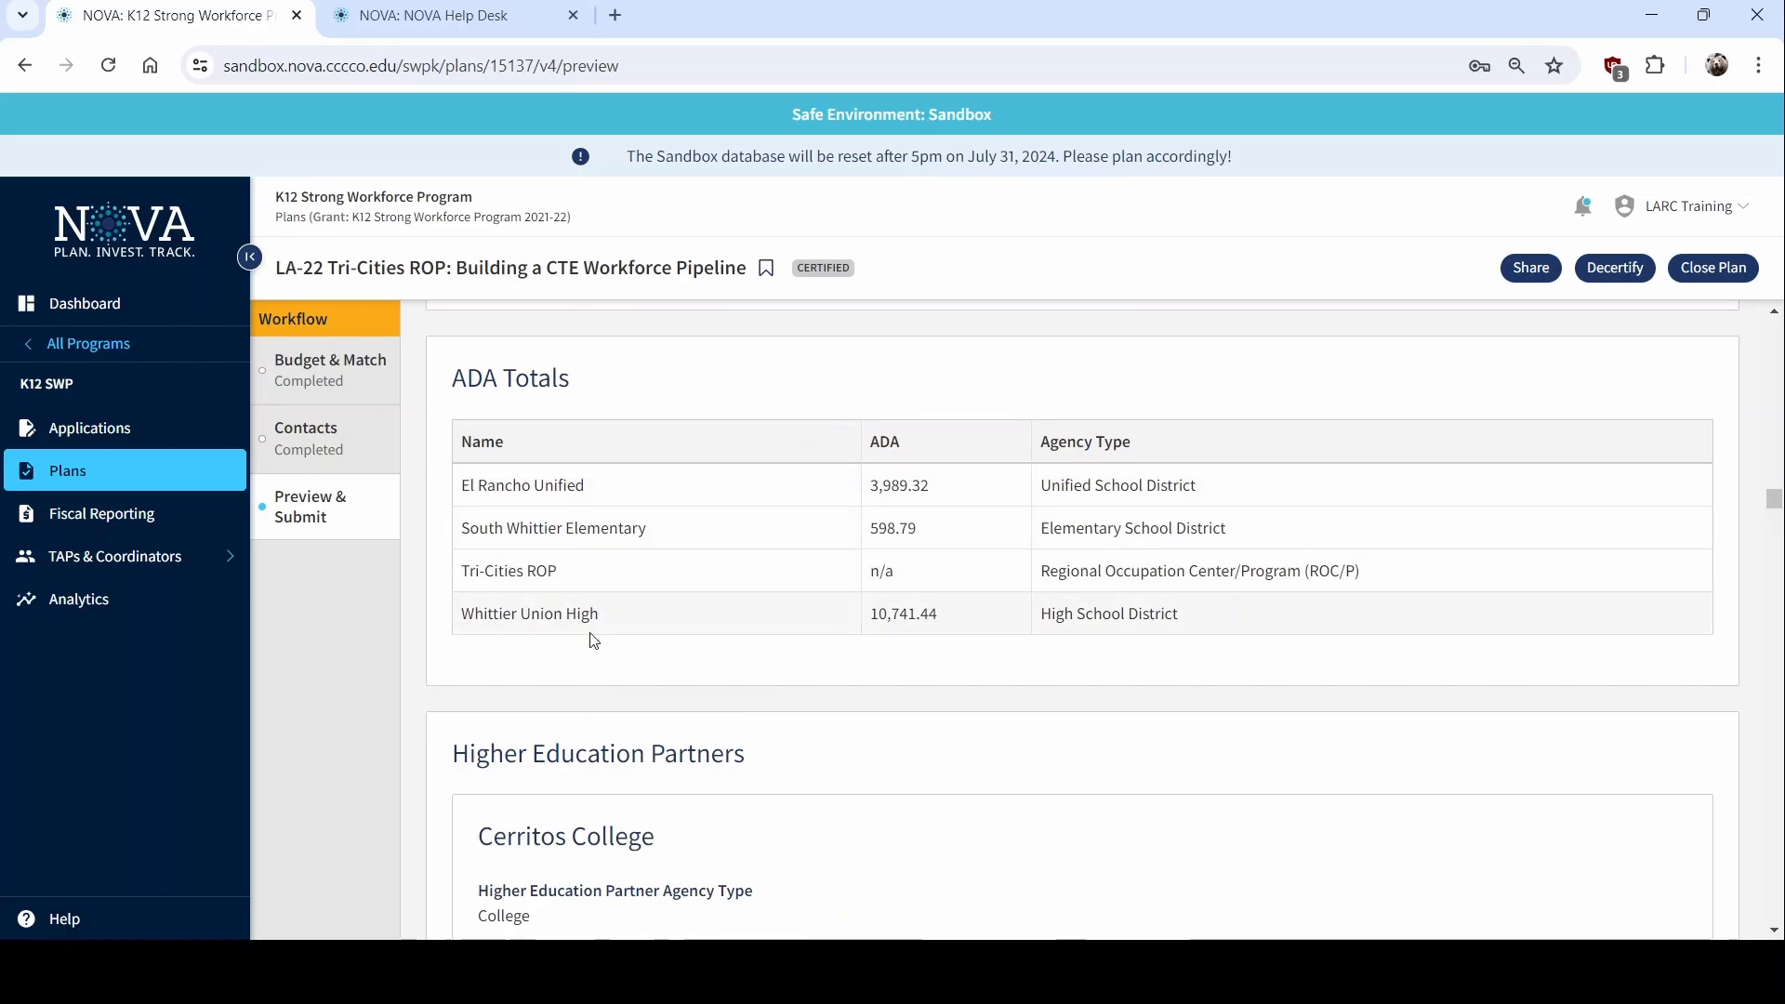
scroll(595, 604, down, 3)
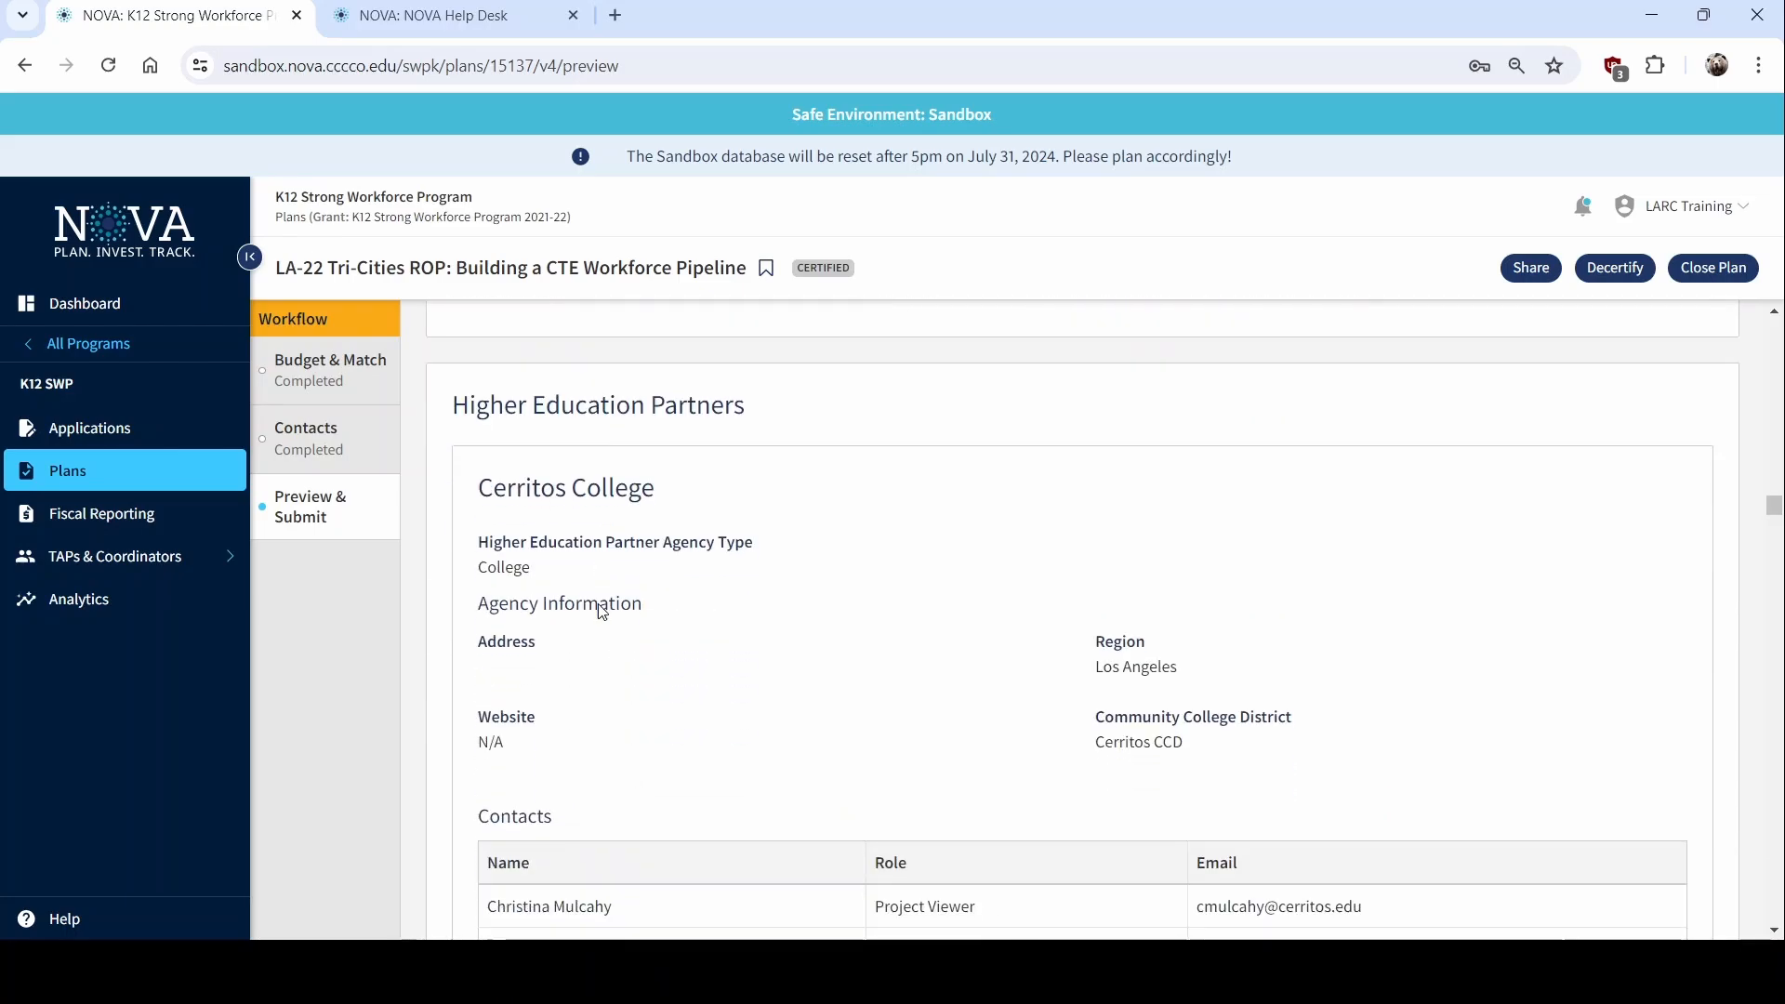
scroll(444, 550, down, 5)
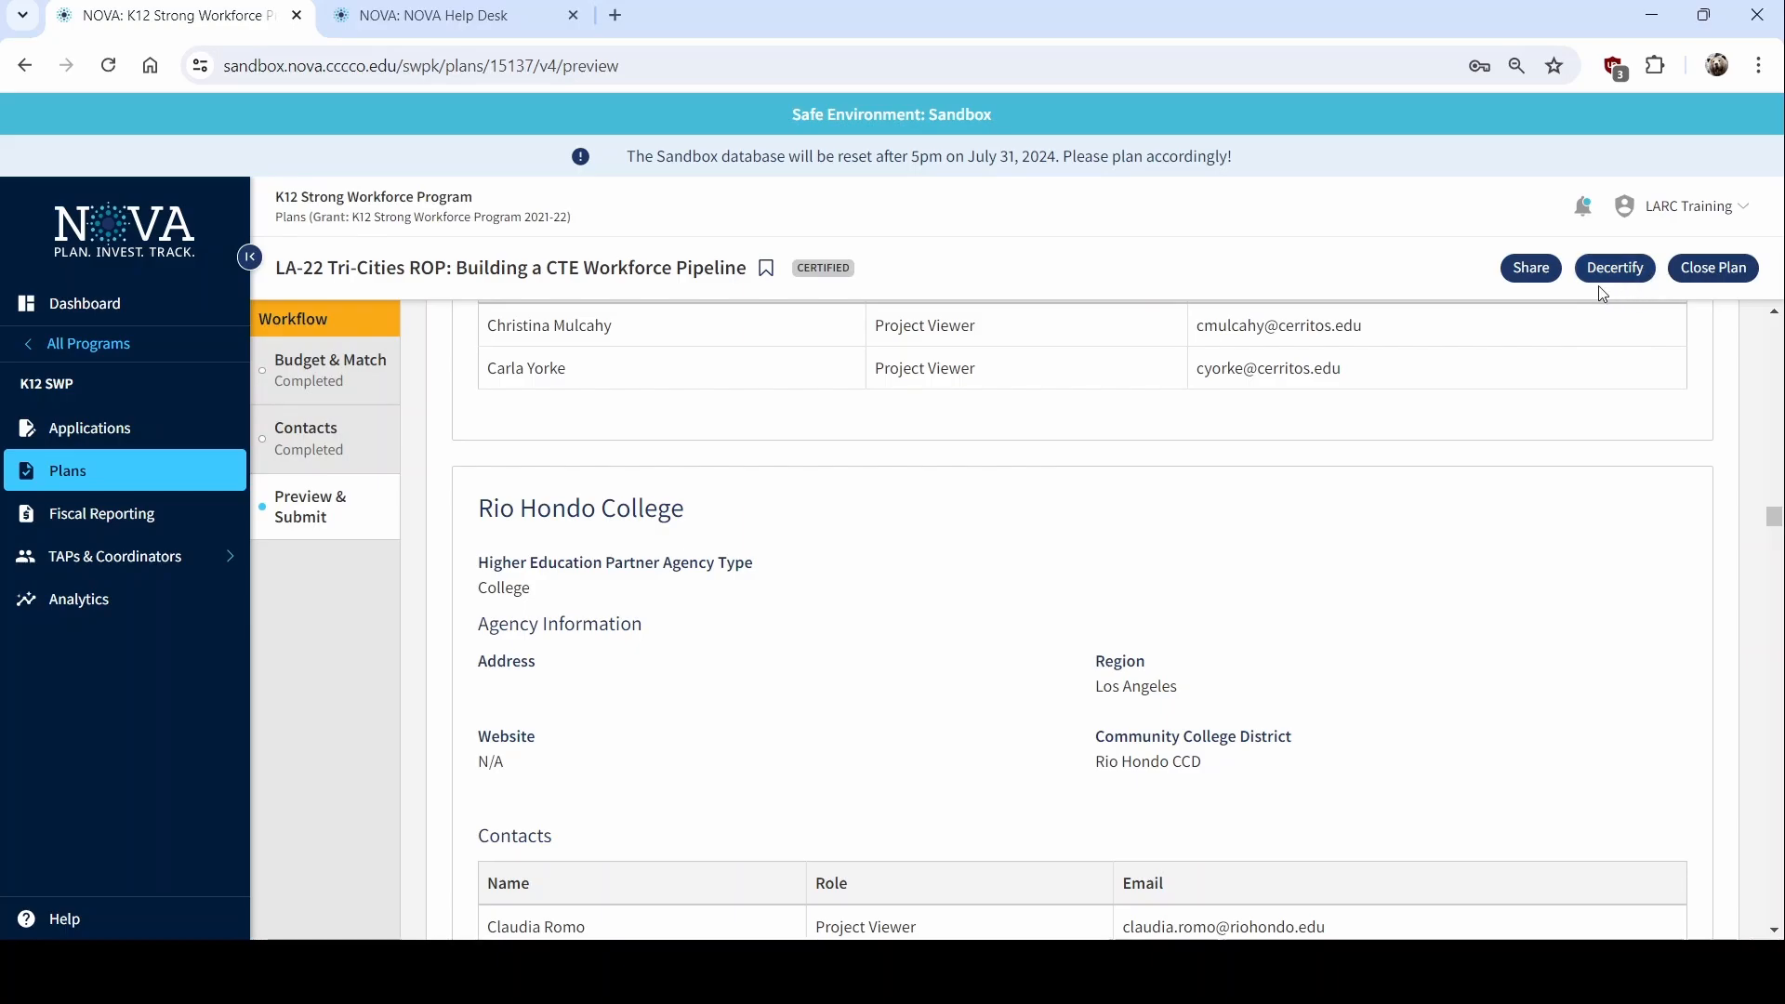
Decertify the LA-22 Tri-Cities ROP plan, reading through the decertification notice before confirming
click(1616, 270)
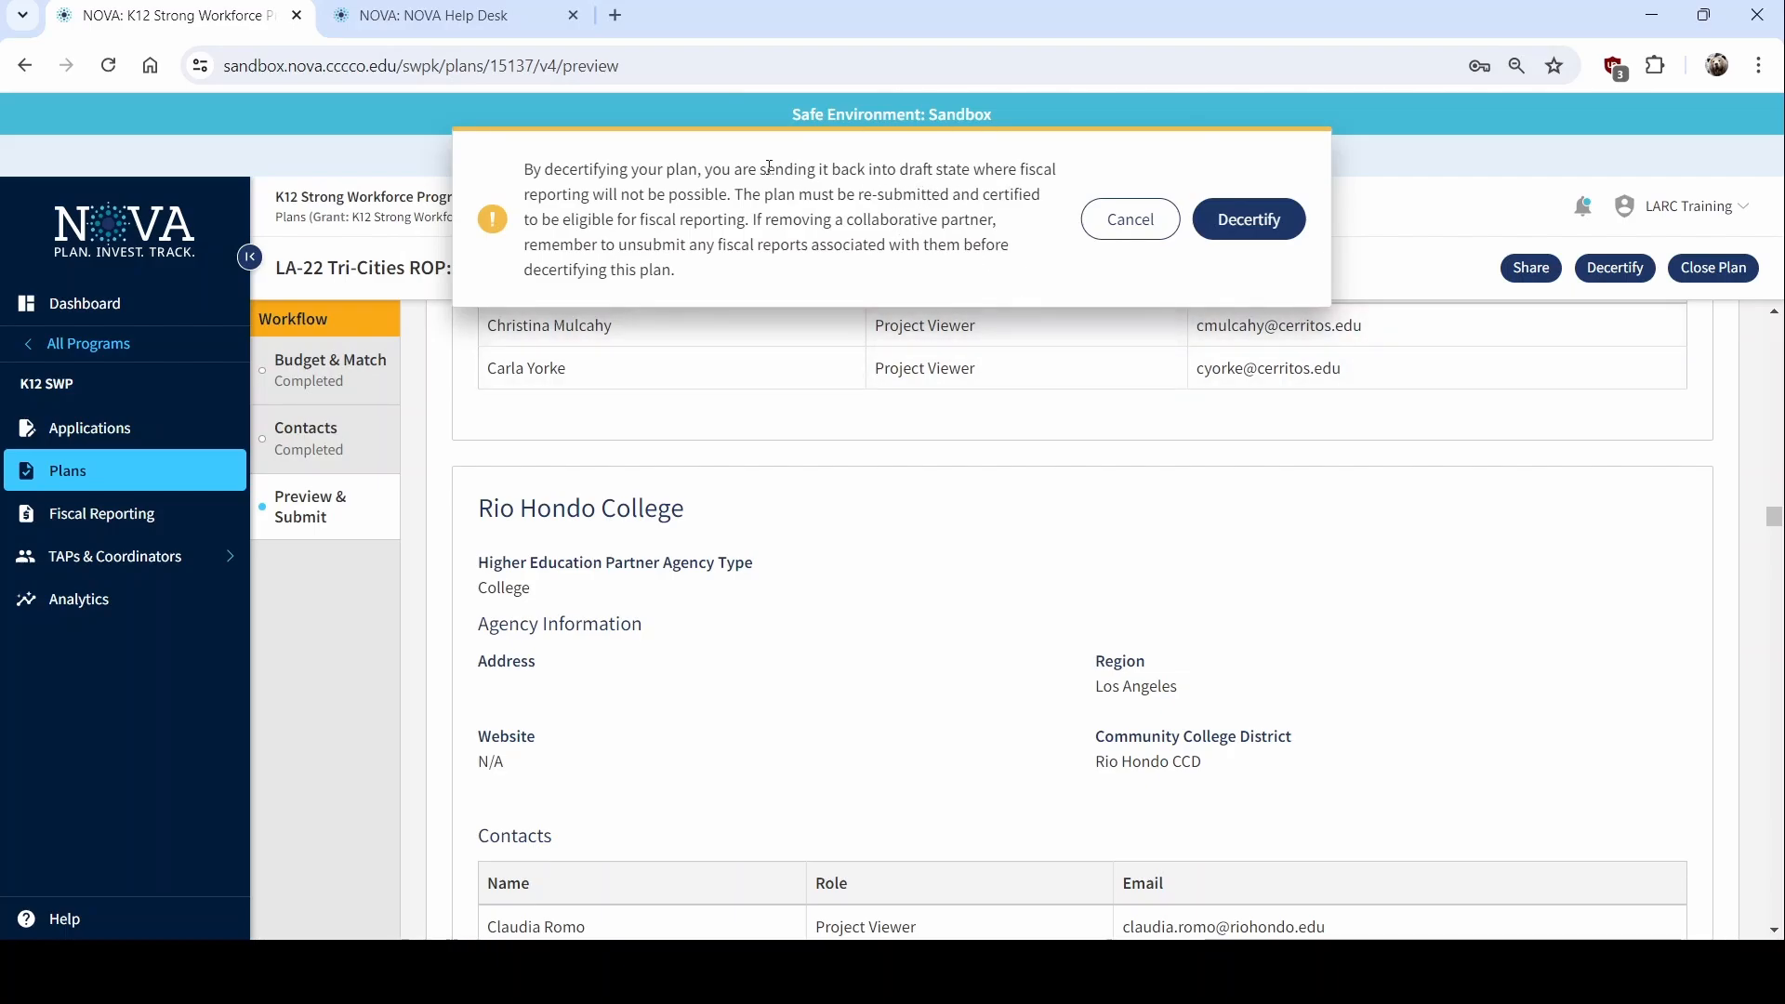
drag(526, 182, 997, 220)
click(963, 277)
click(1248, 220)
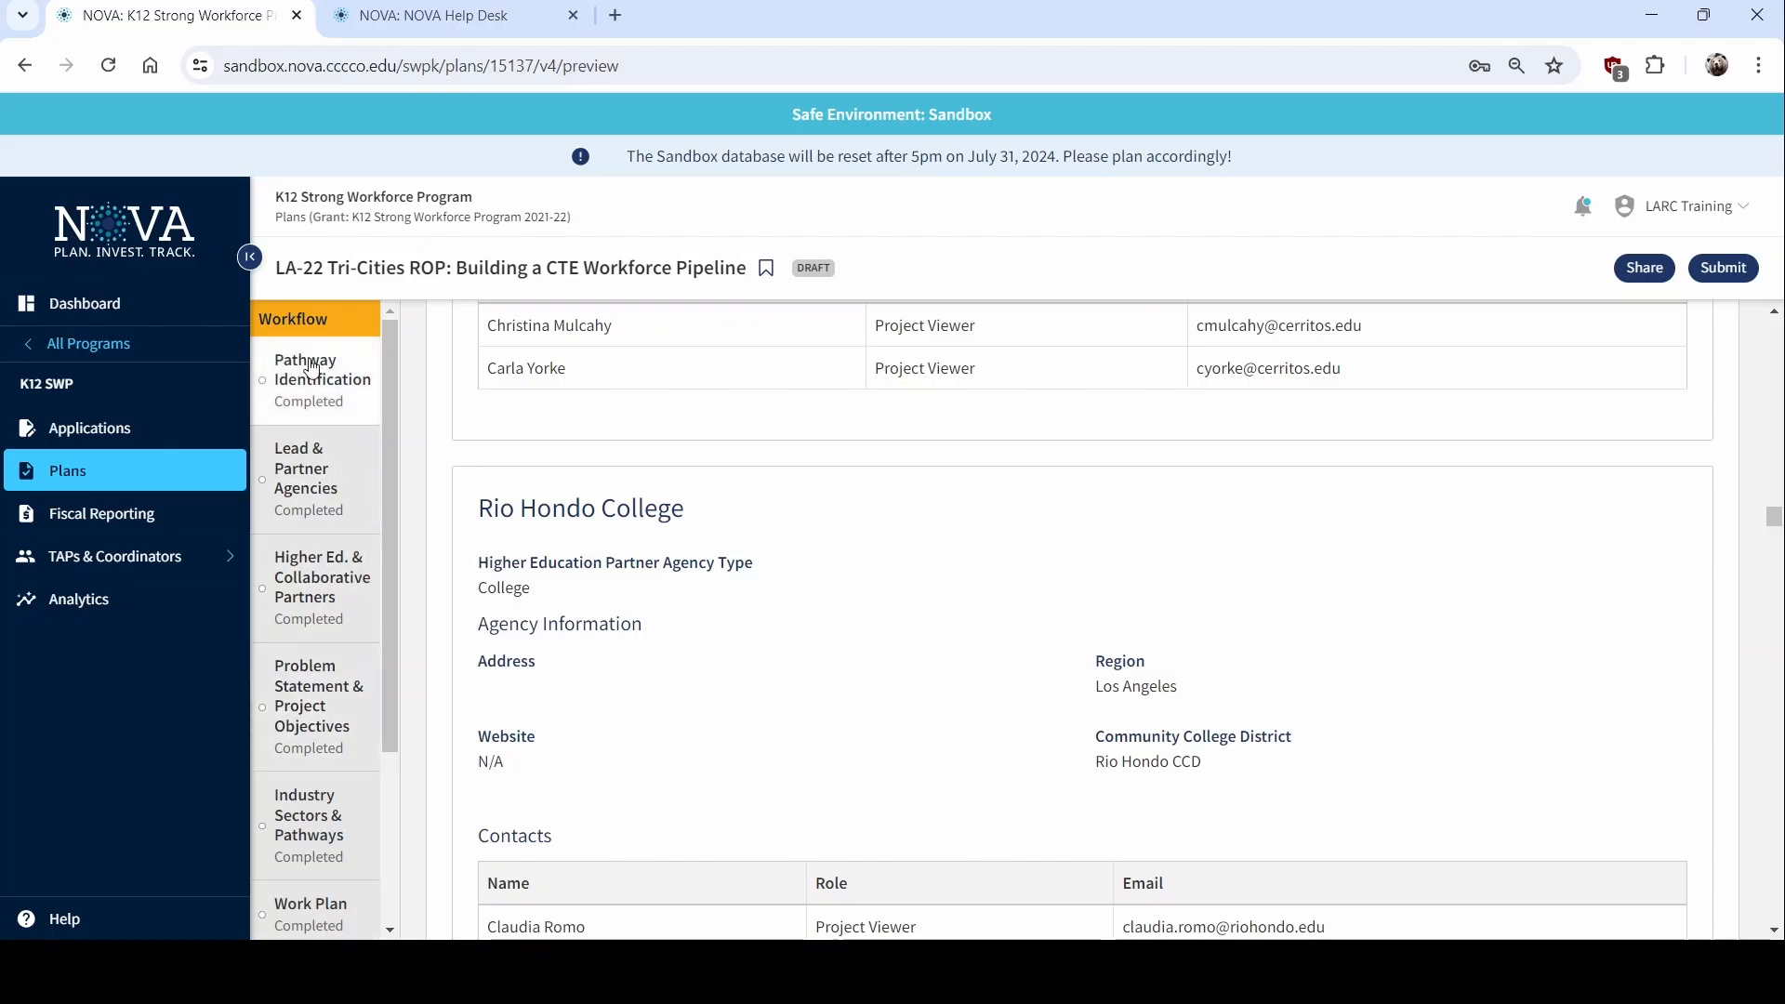
Look over the draft plan's workflow sections and open Higher Ed. & Collaborative Partners for editing
scroll(331, 520, down, 3)
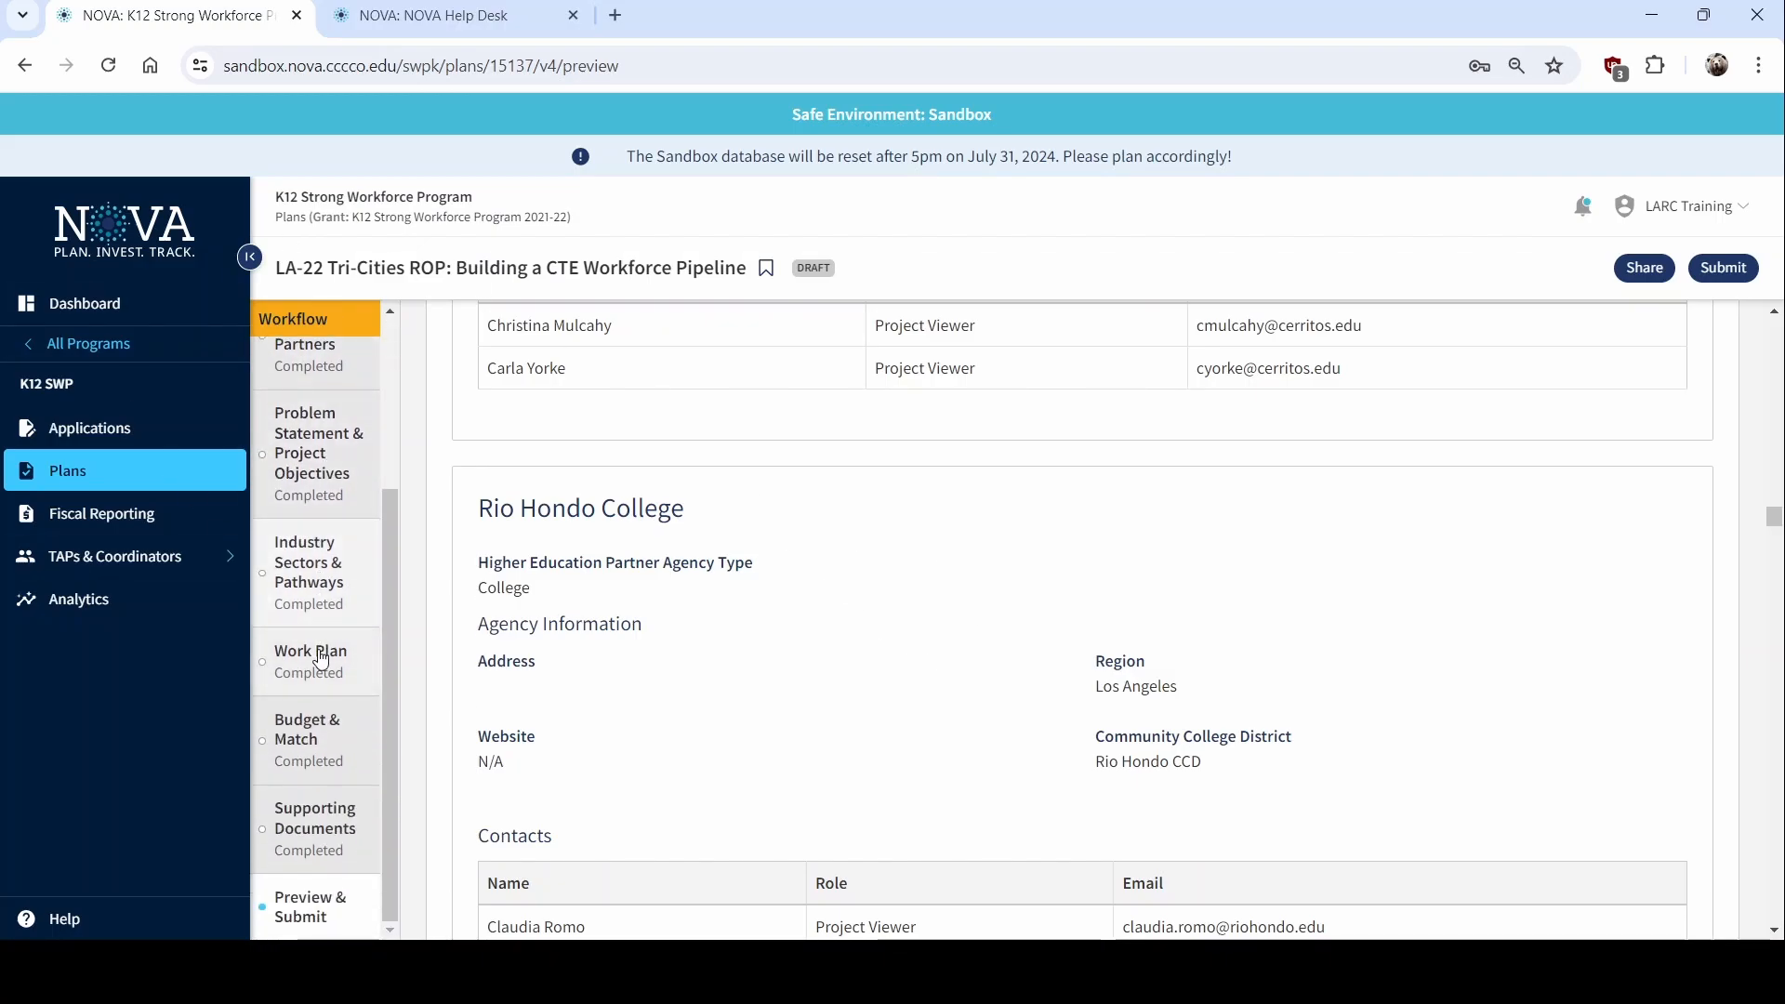
scroll(316, 641, up, 3)
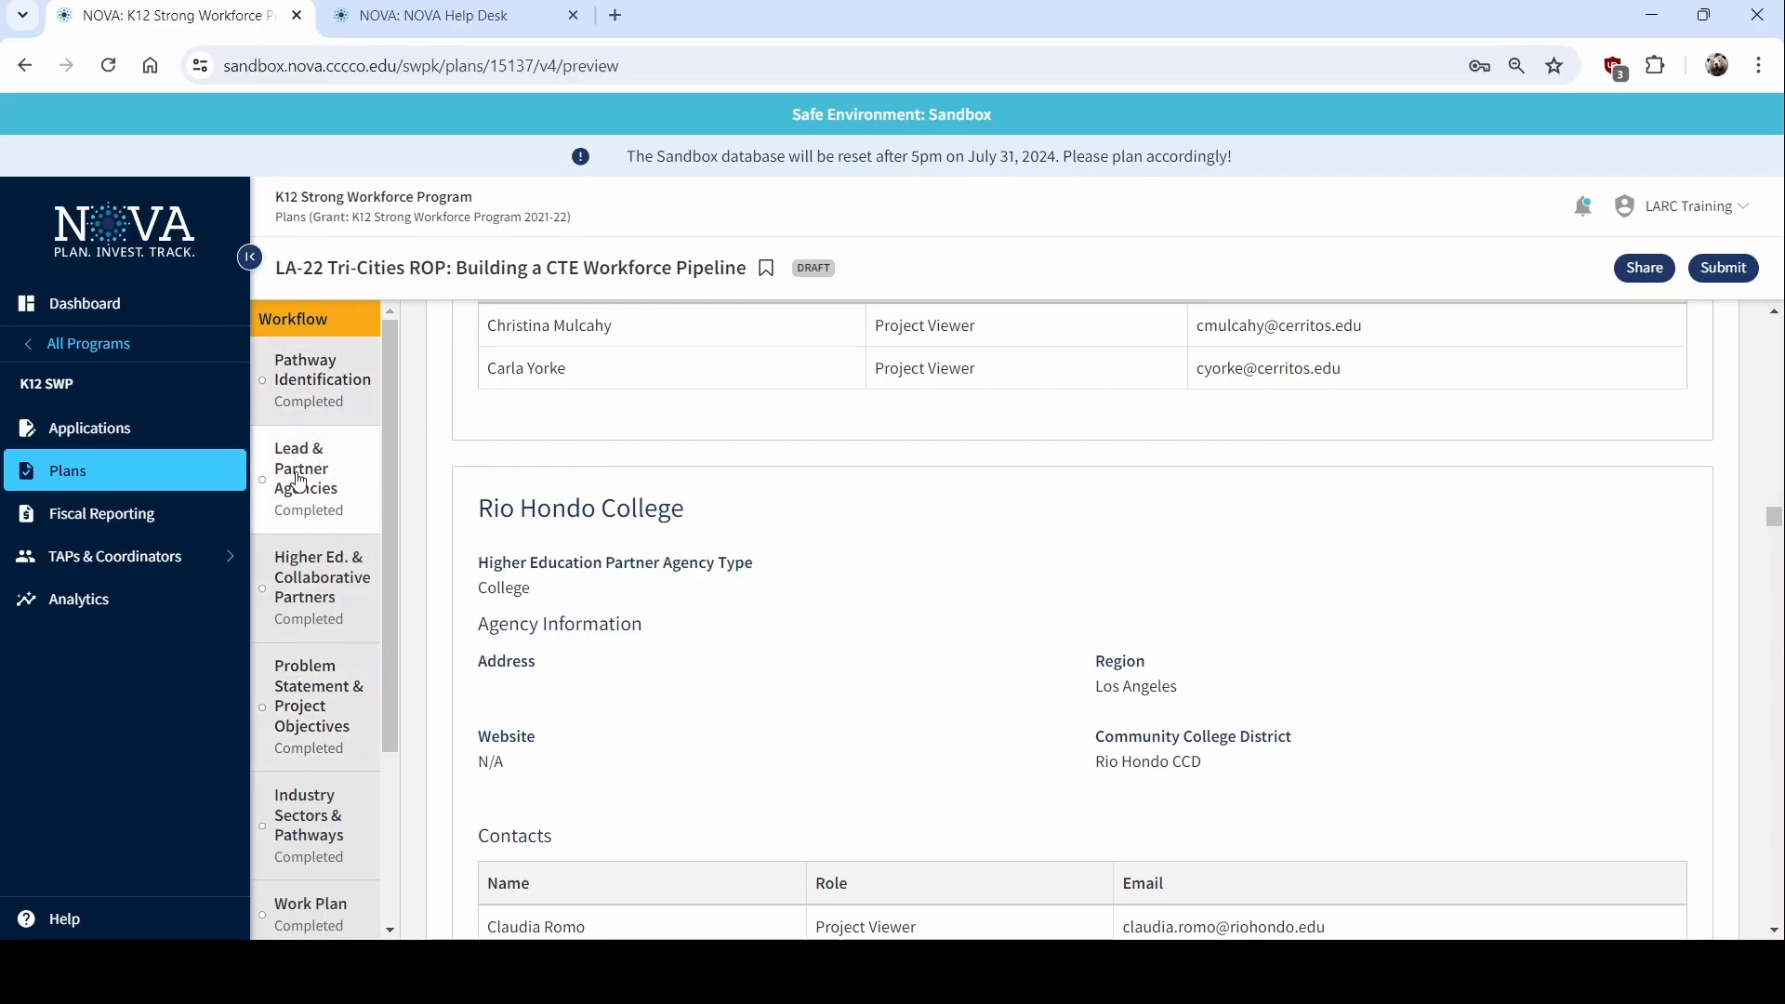
click(318, 581)
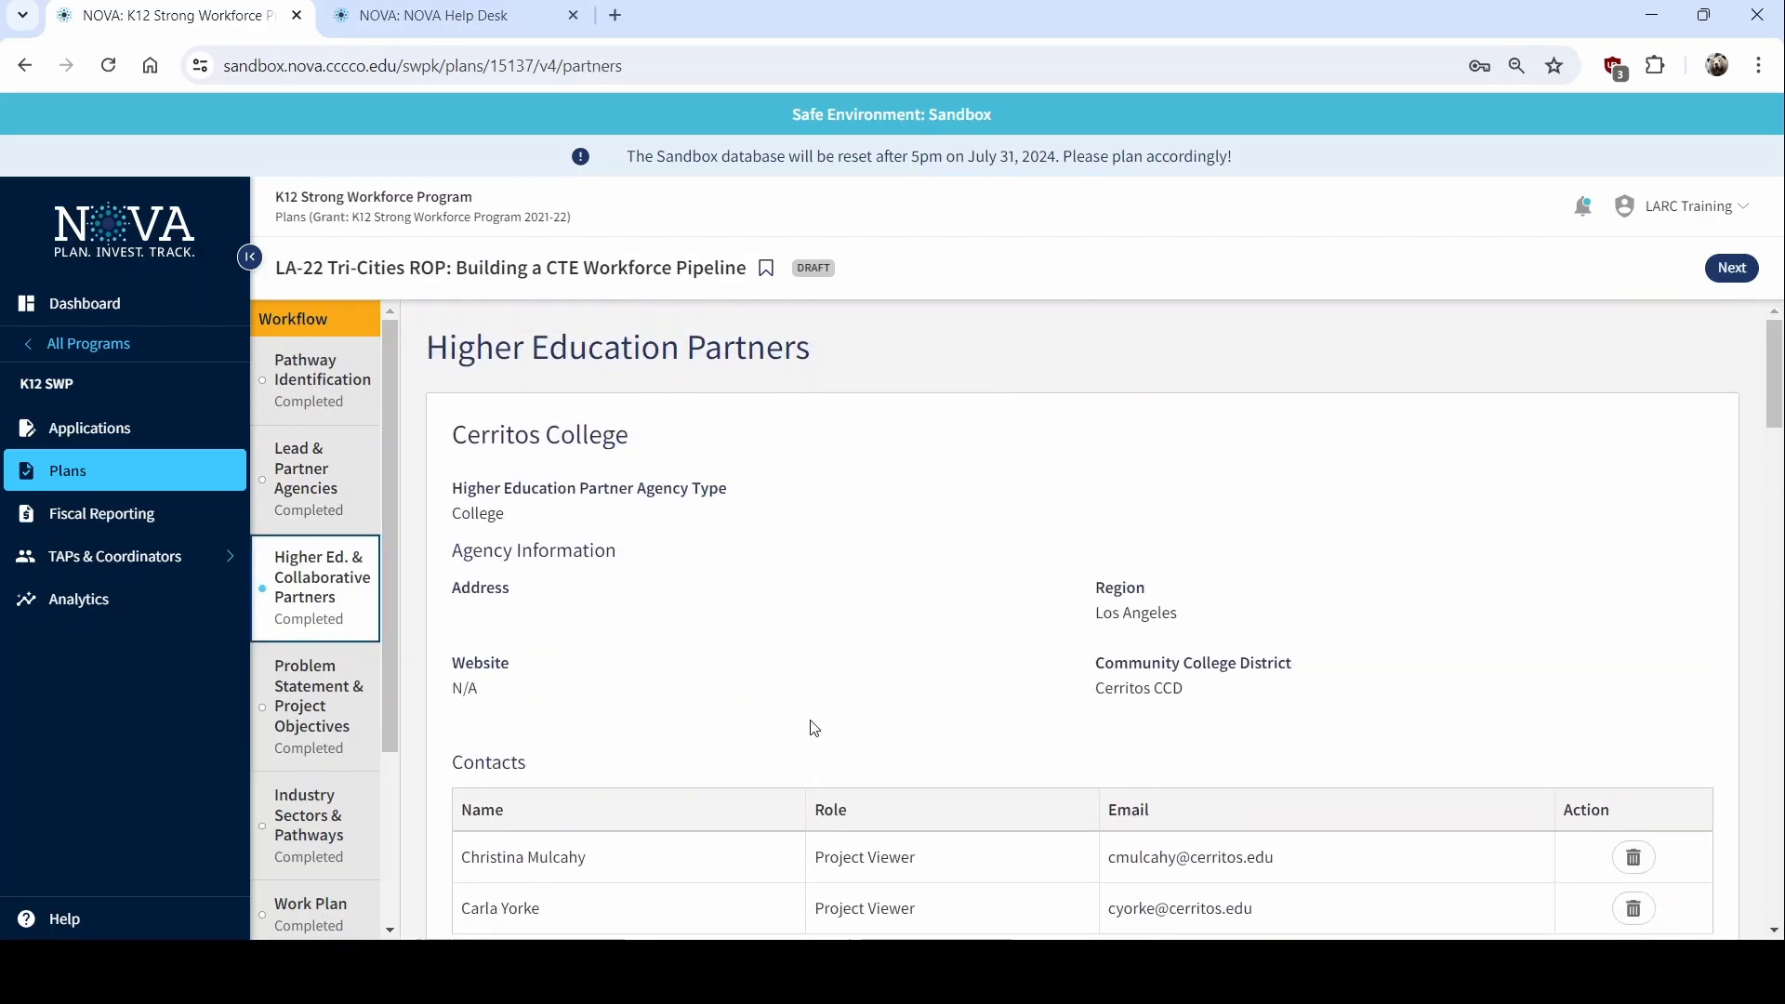
Add a new higher education partner after Rio Hondo College with the agency type 4-Year College/University
scroll(814, 728, down, 5)
scroll(836, 722, down, 4)
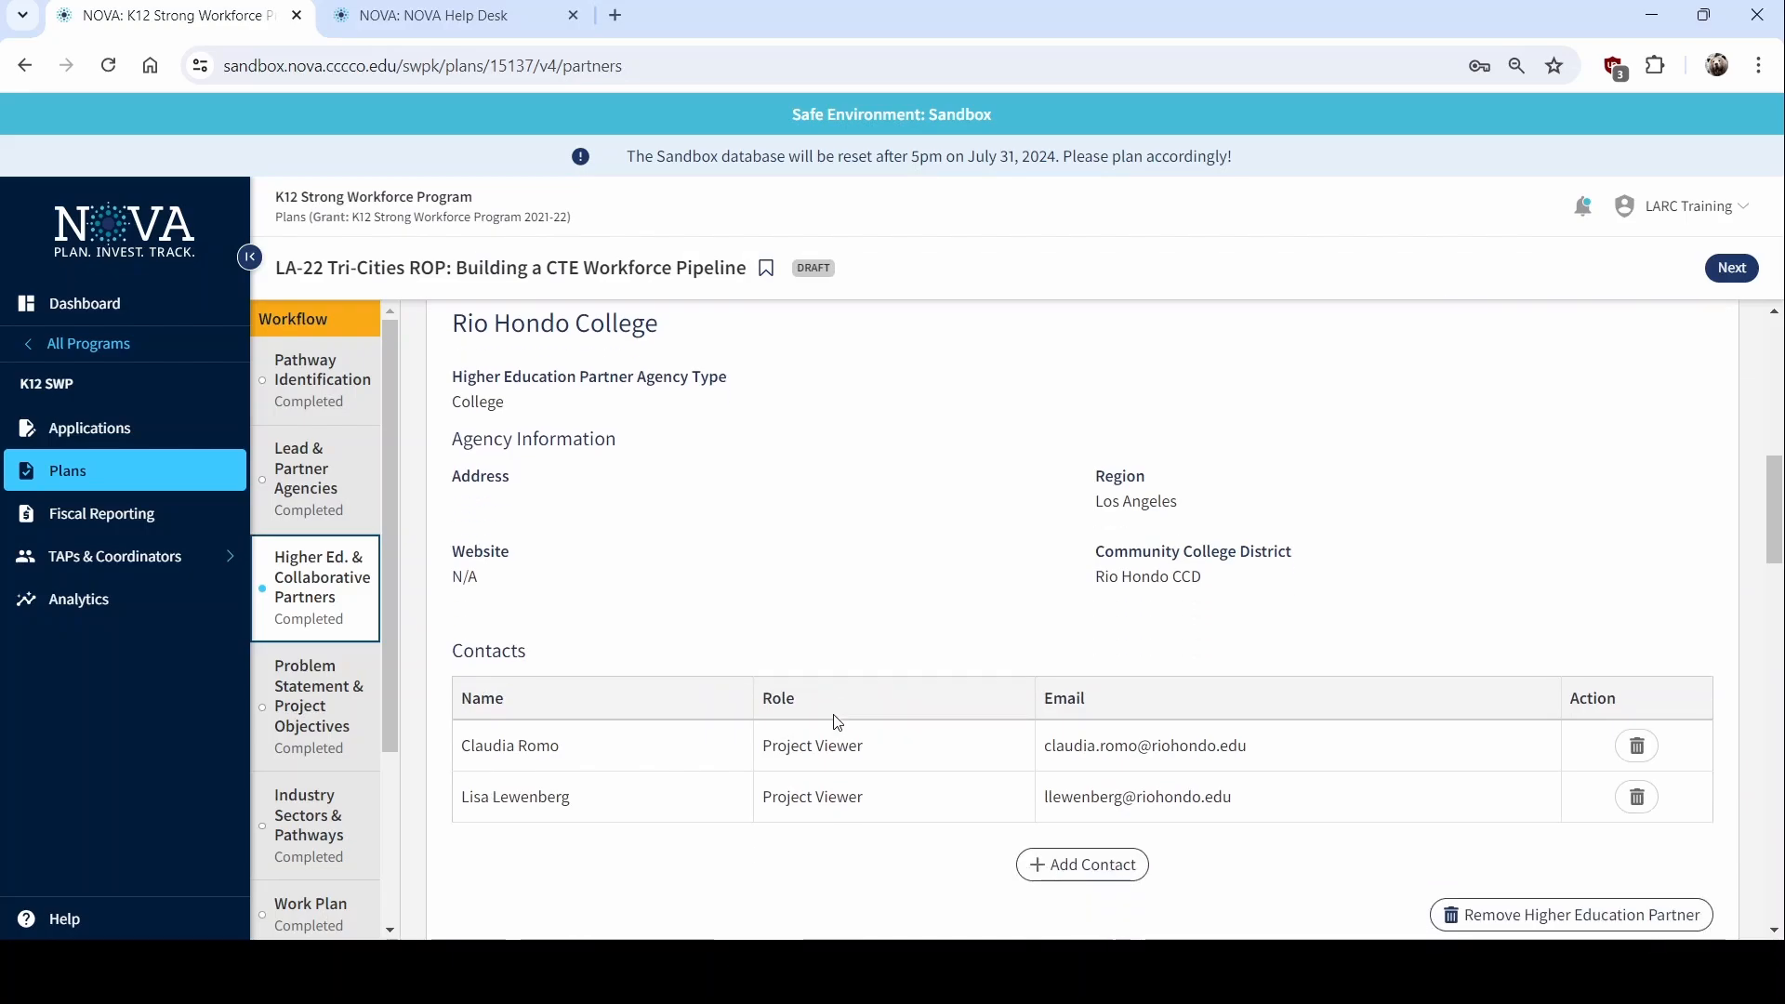
scroll(828, 721, up, 1)
scroll(930, 670, down, 6)
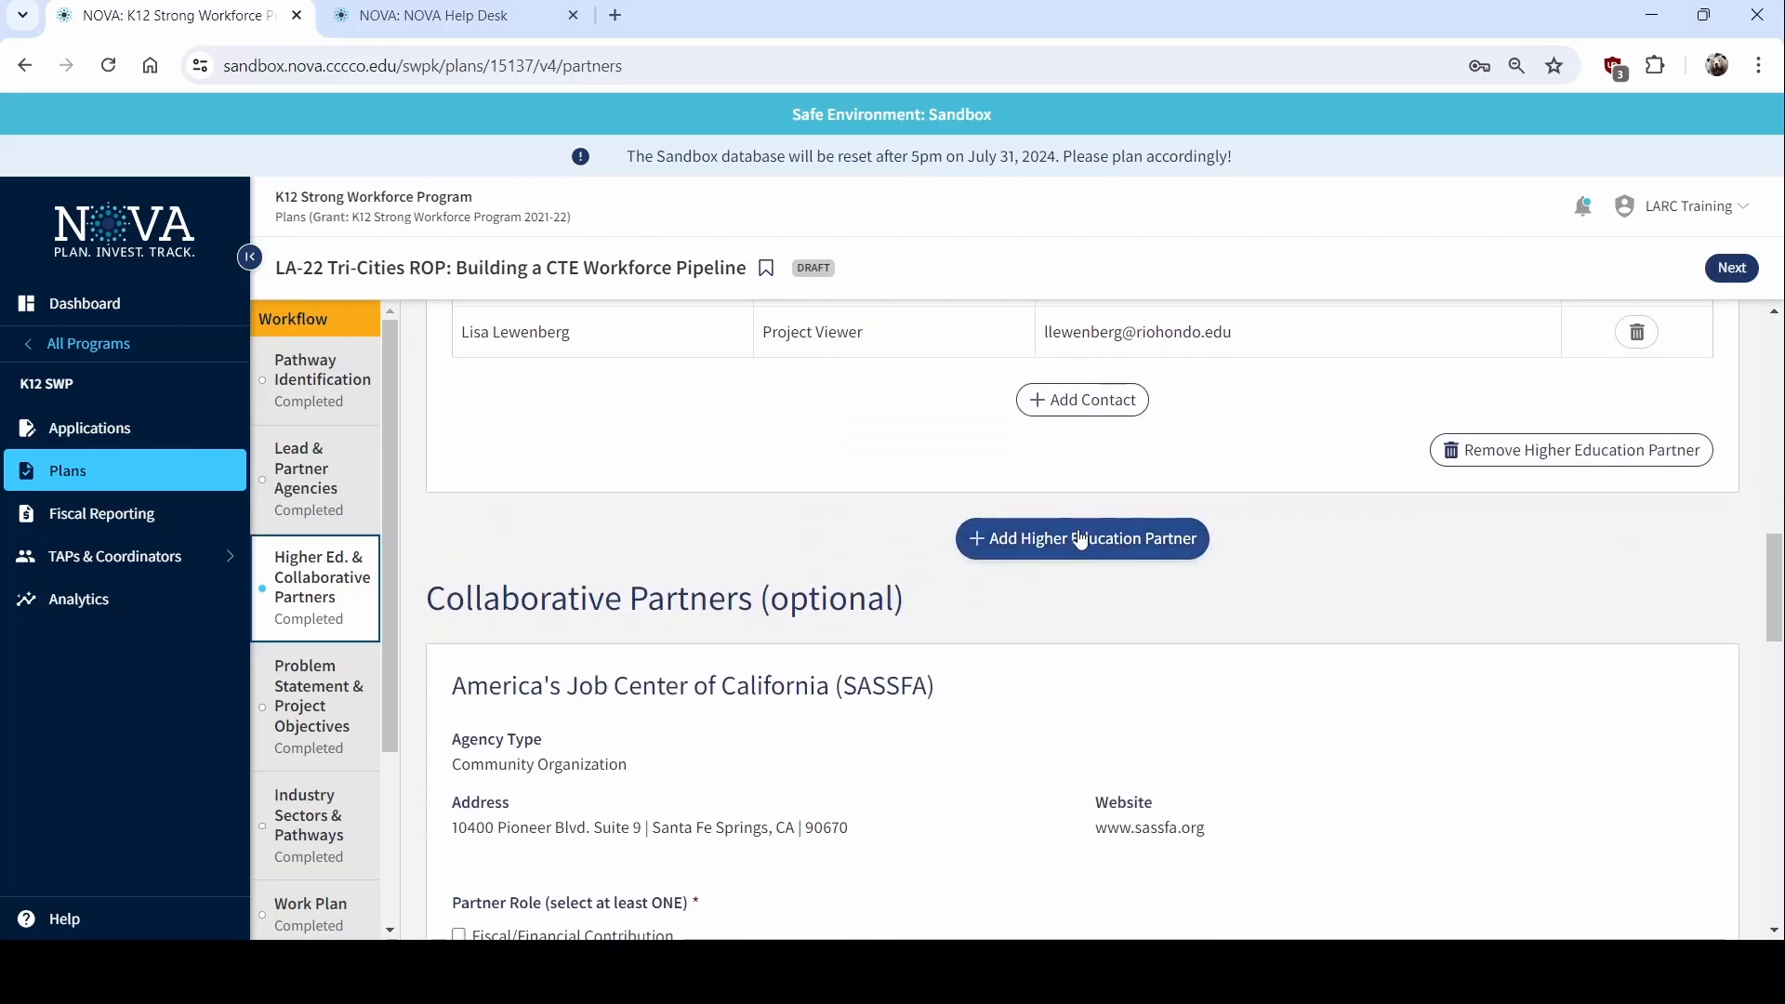
scroll(930, 697, up, 5)
scroll(881, 820, down, 2)
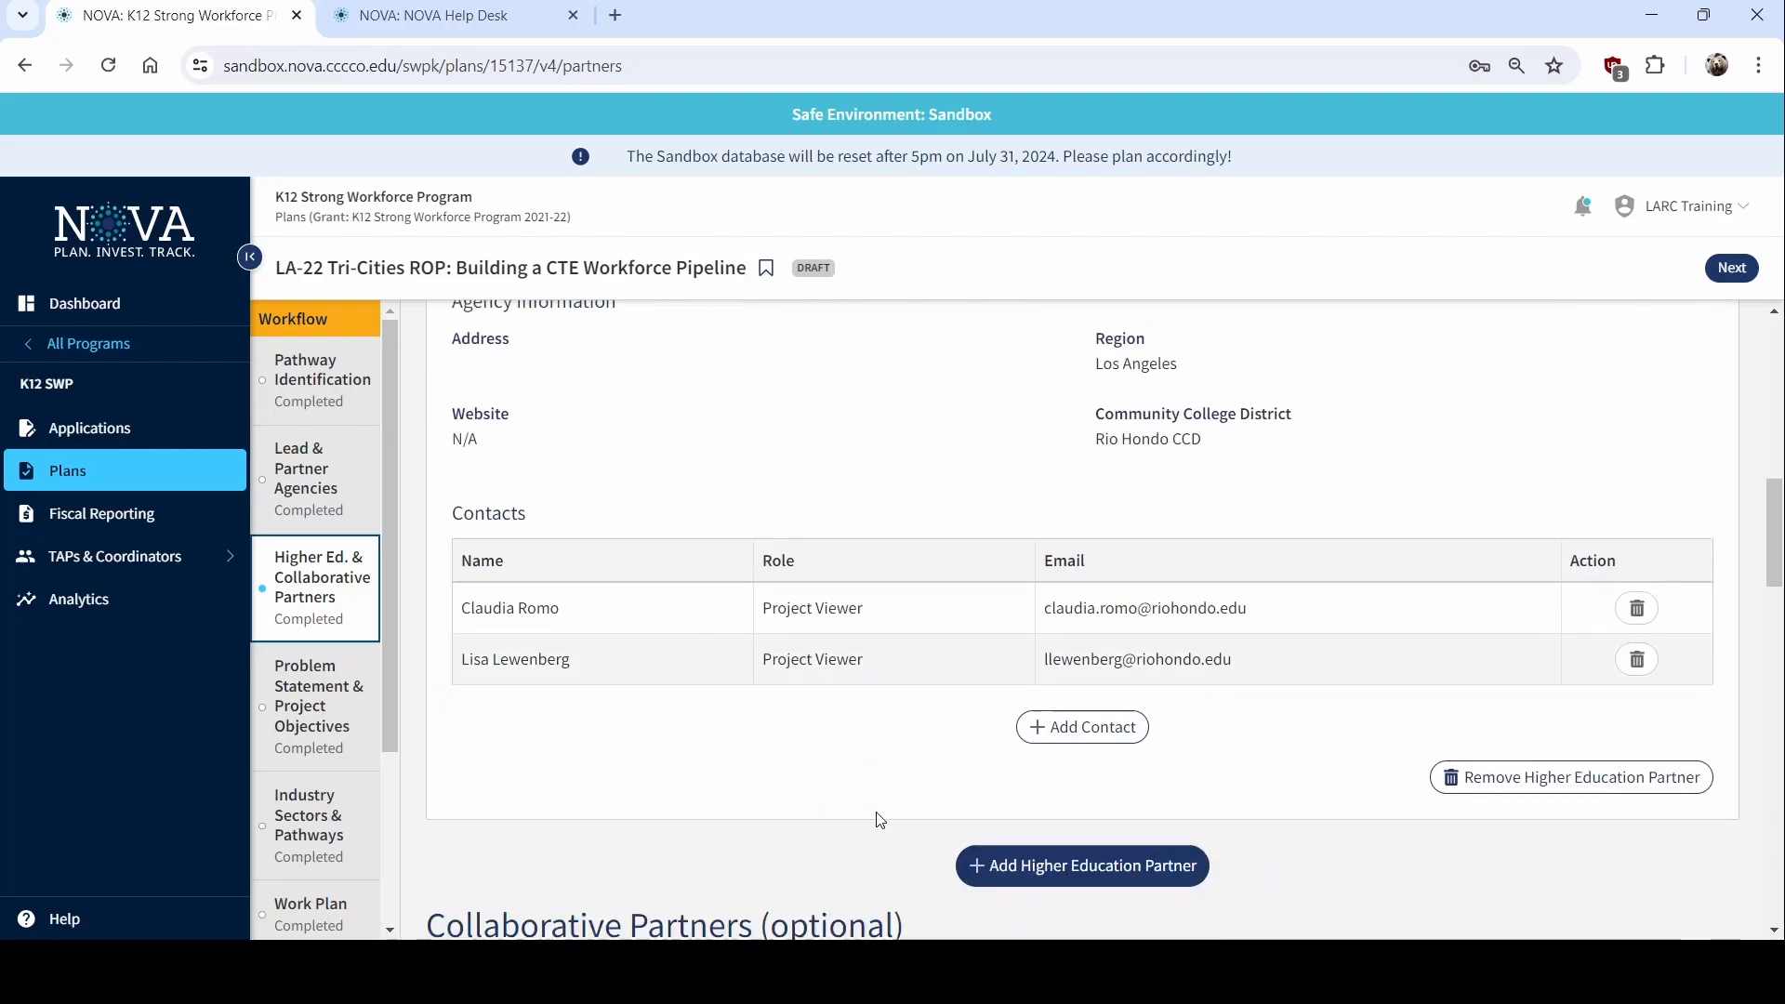
scroll(881, 820, down, 4)
scroll(1093, 470, up, 1)
click(1088, 539)
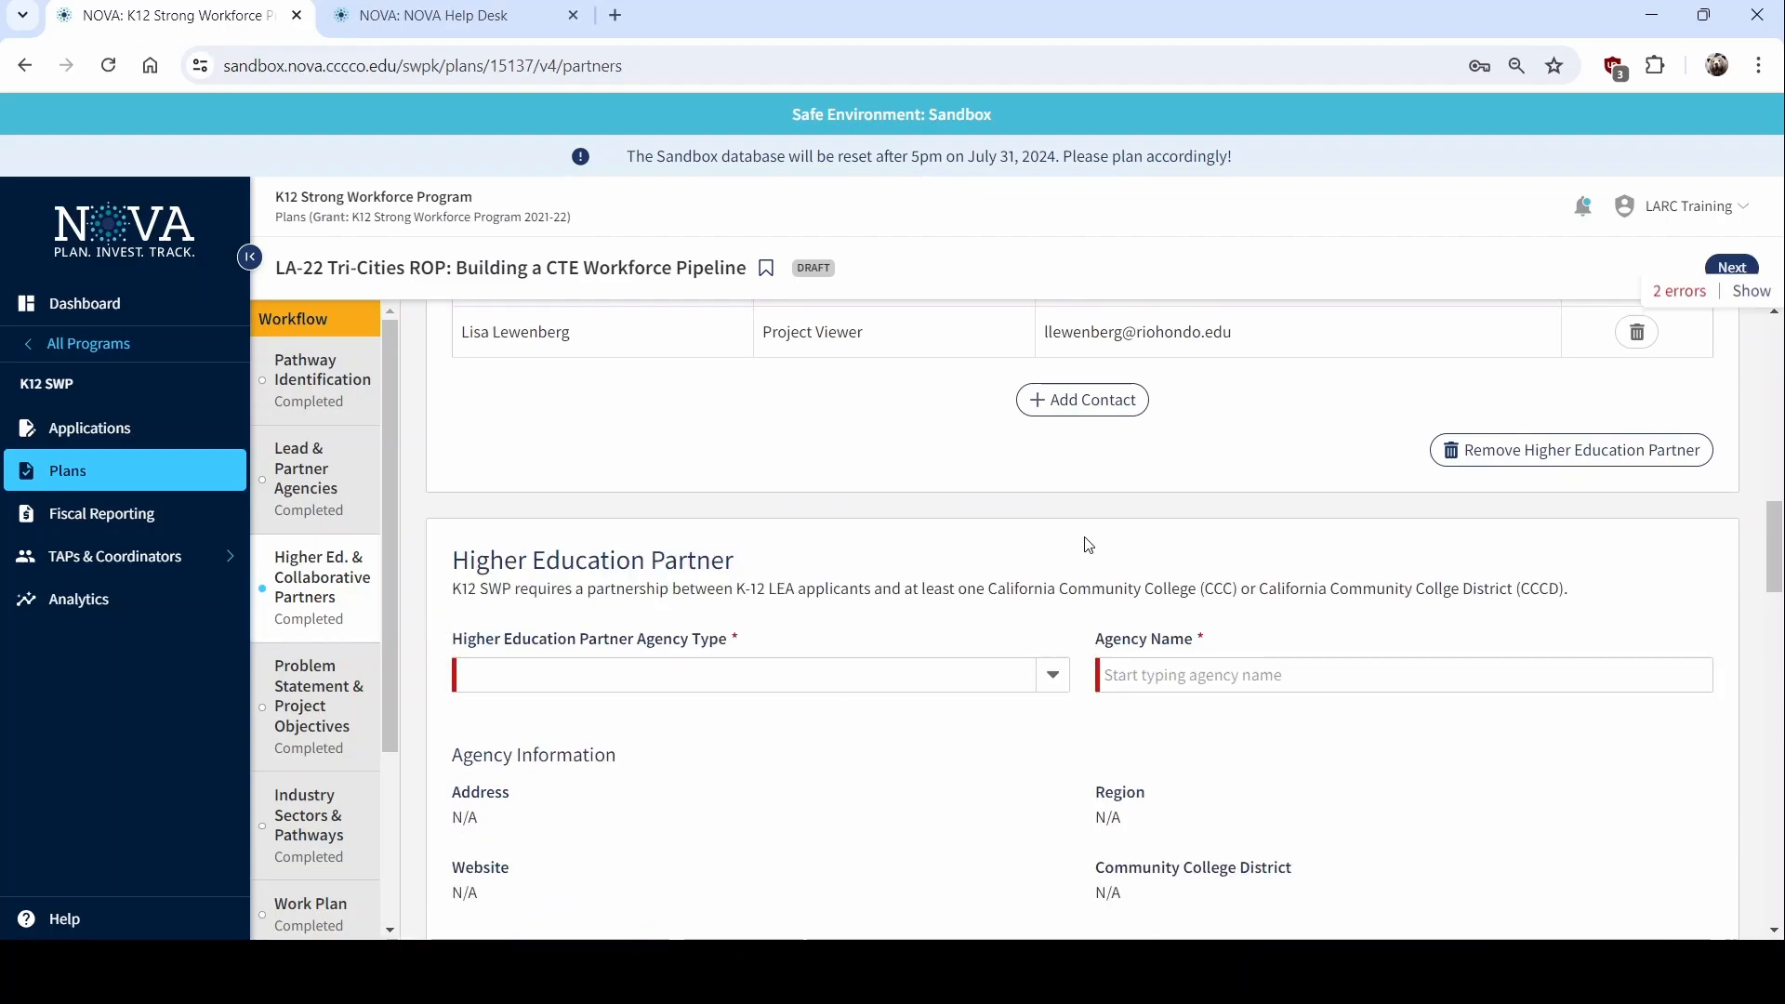
click(550, 675)
click(553, 818)
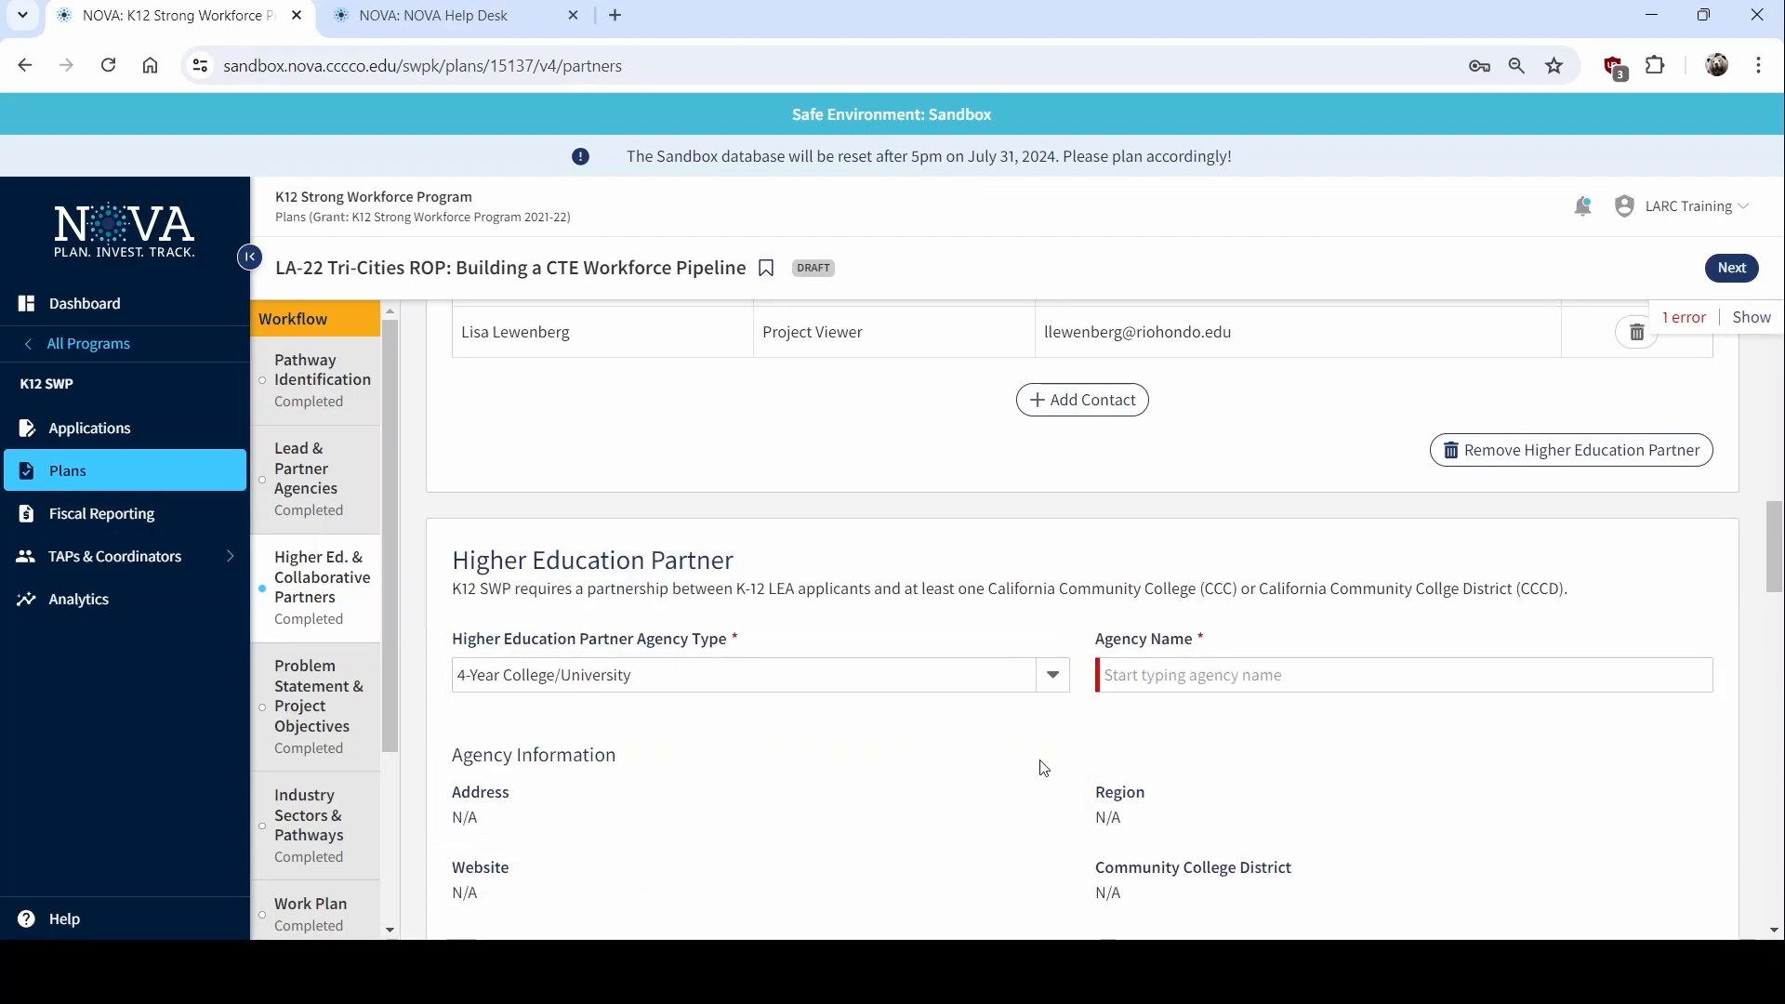
Search the agency names for "university of california" and choose University of California-Los Angeles as the new partner
click(1232, 669)
text(ucla)
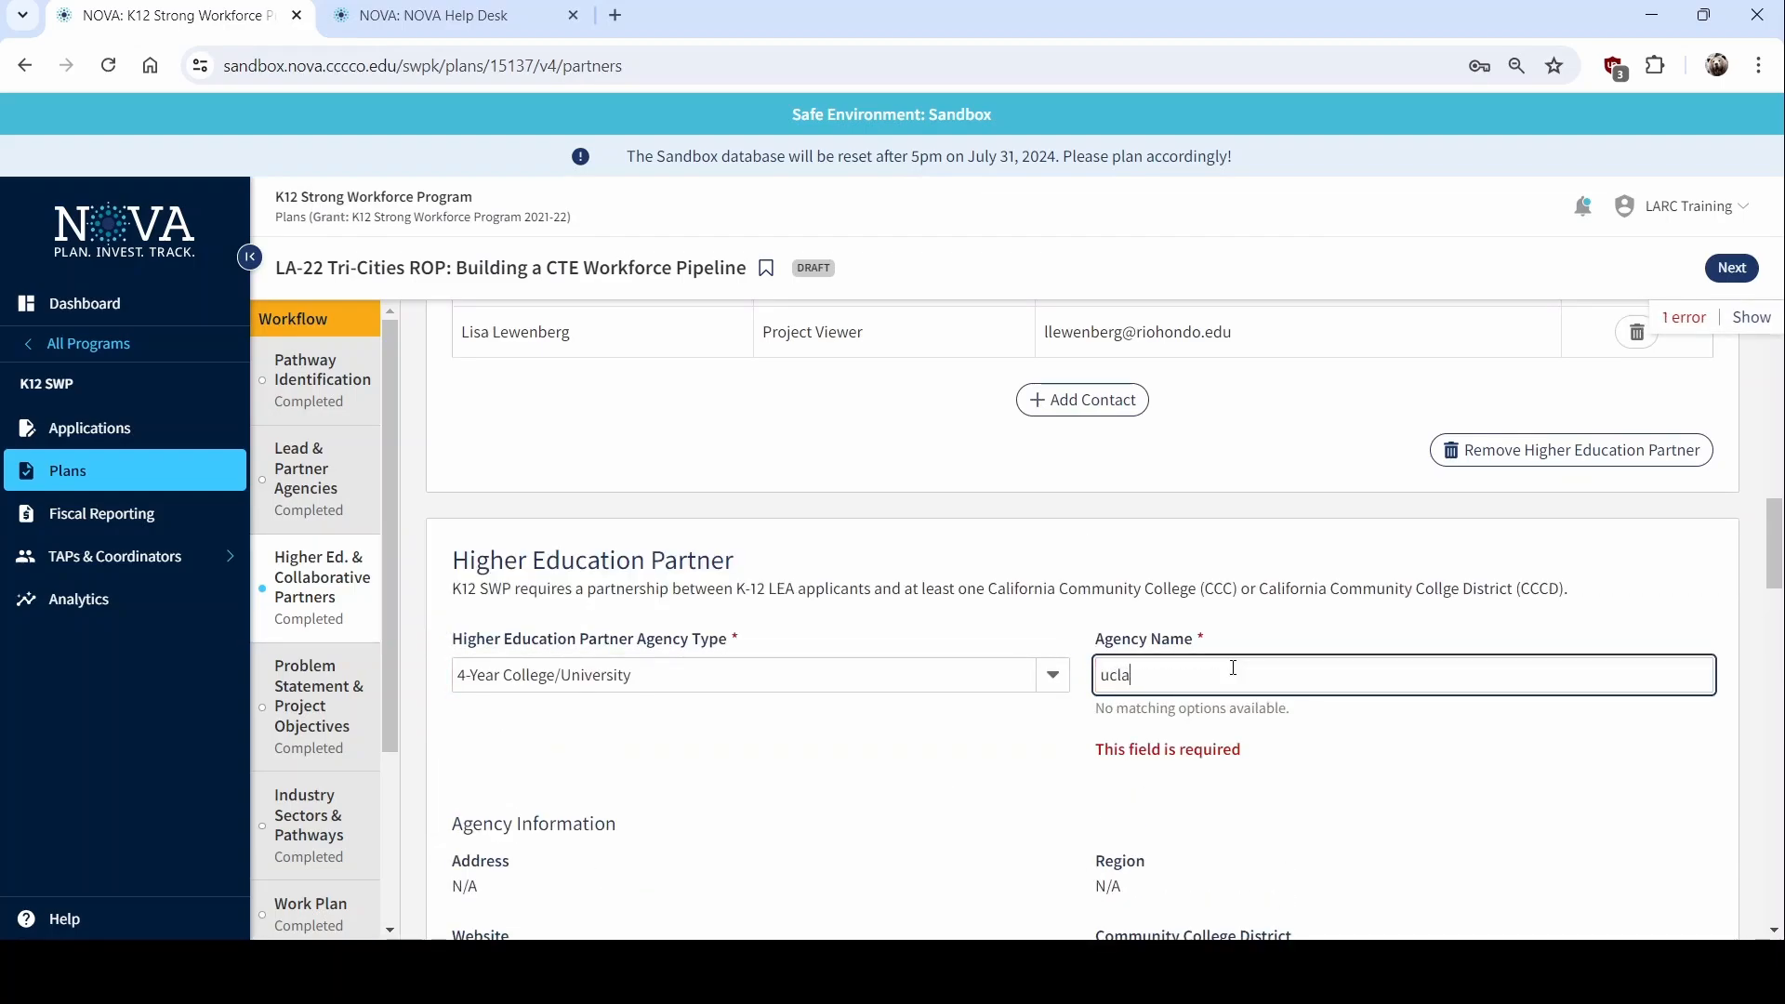
key(BackSpace)
key(BackSpace)
key(BackSpace)
text(niversity )
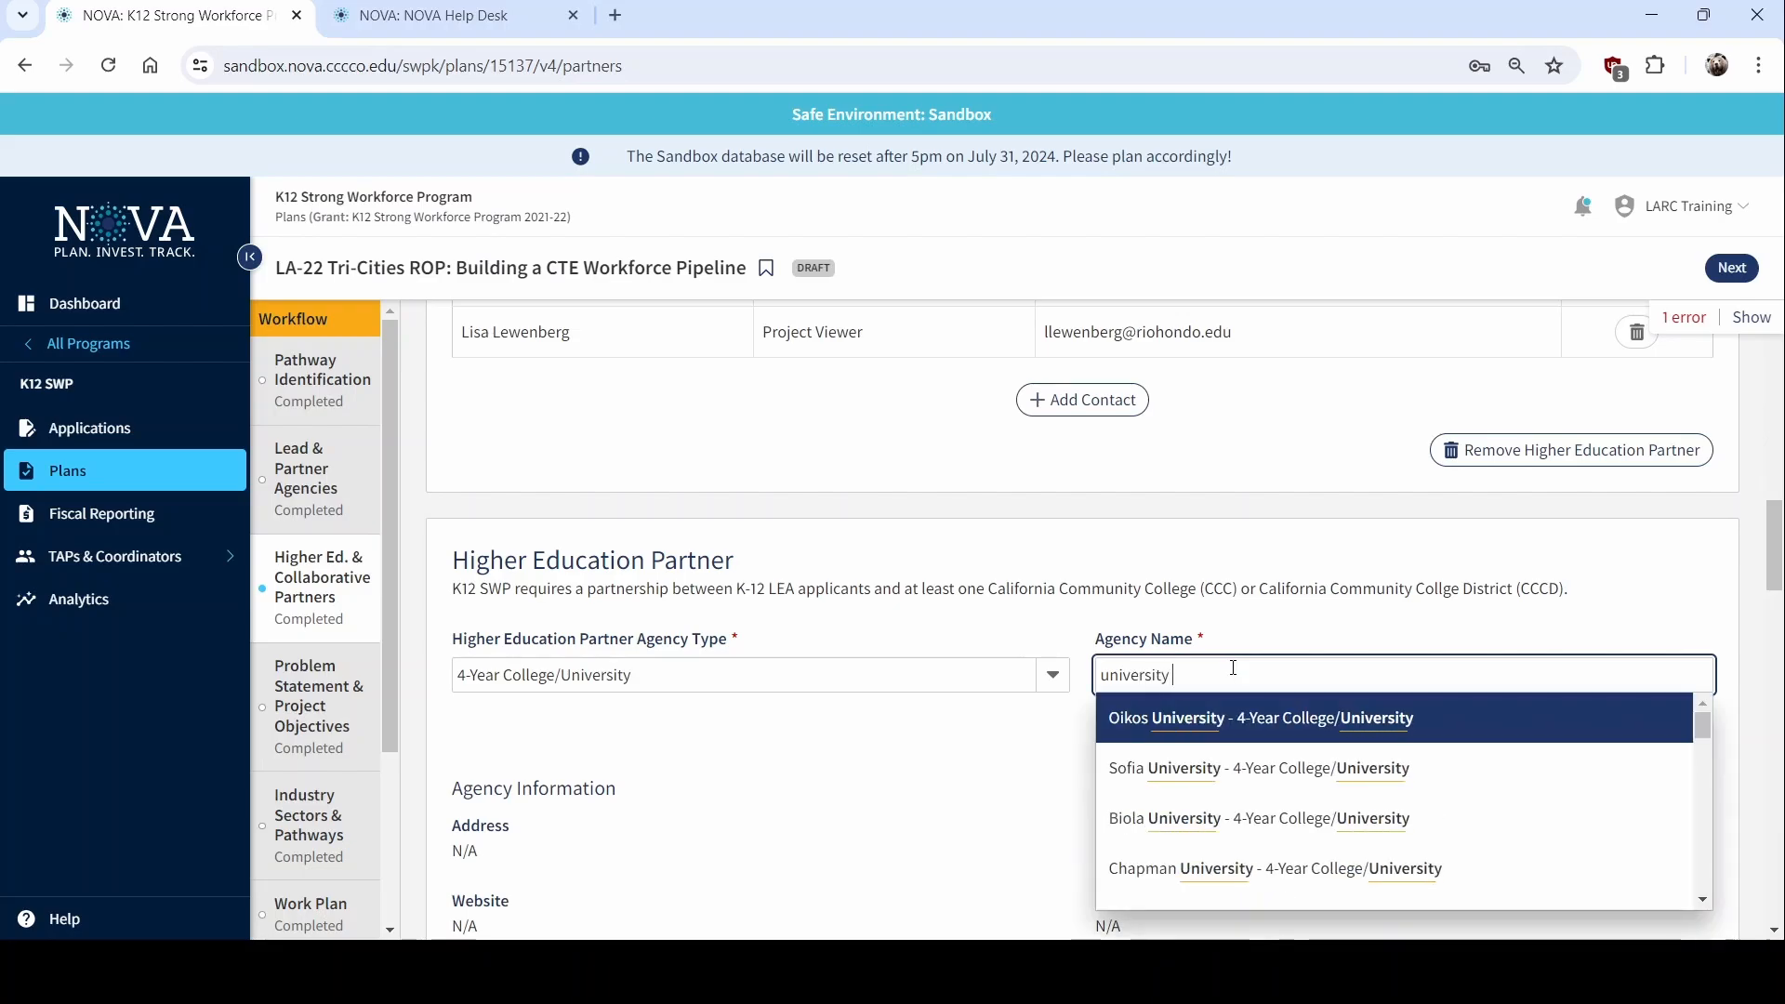
text(of cai)
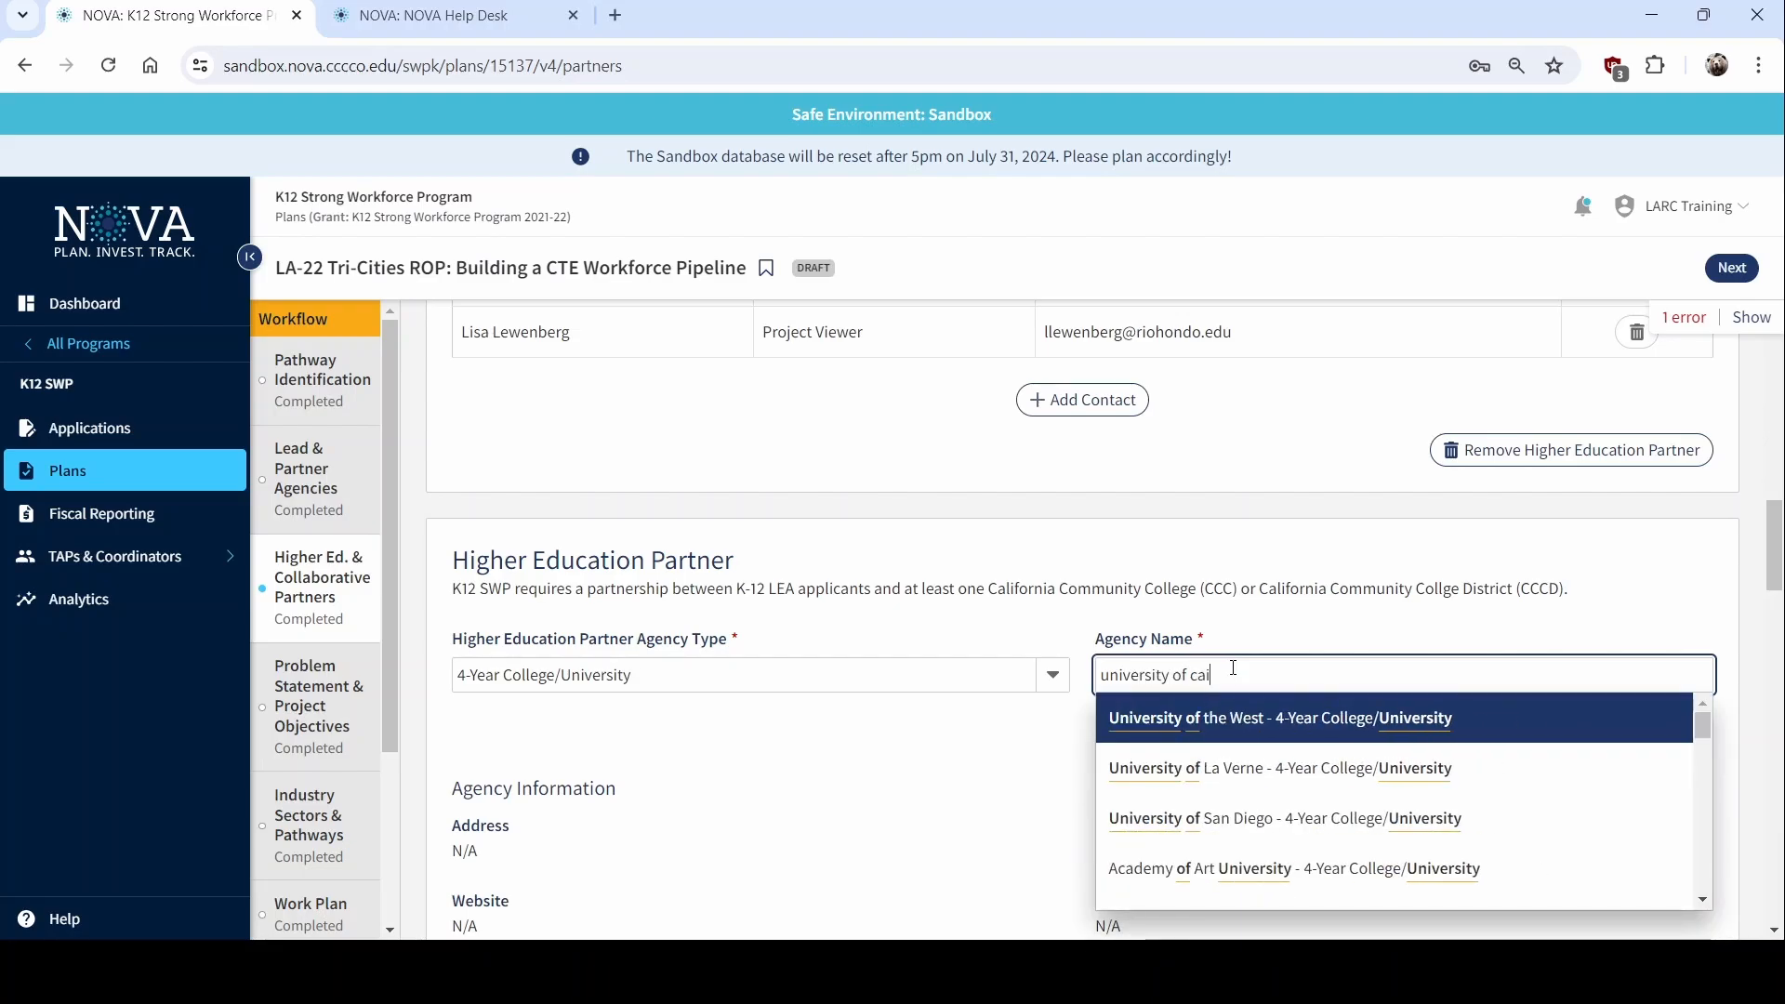
key(BackSpace)
text(lifornia)
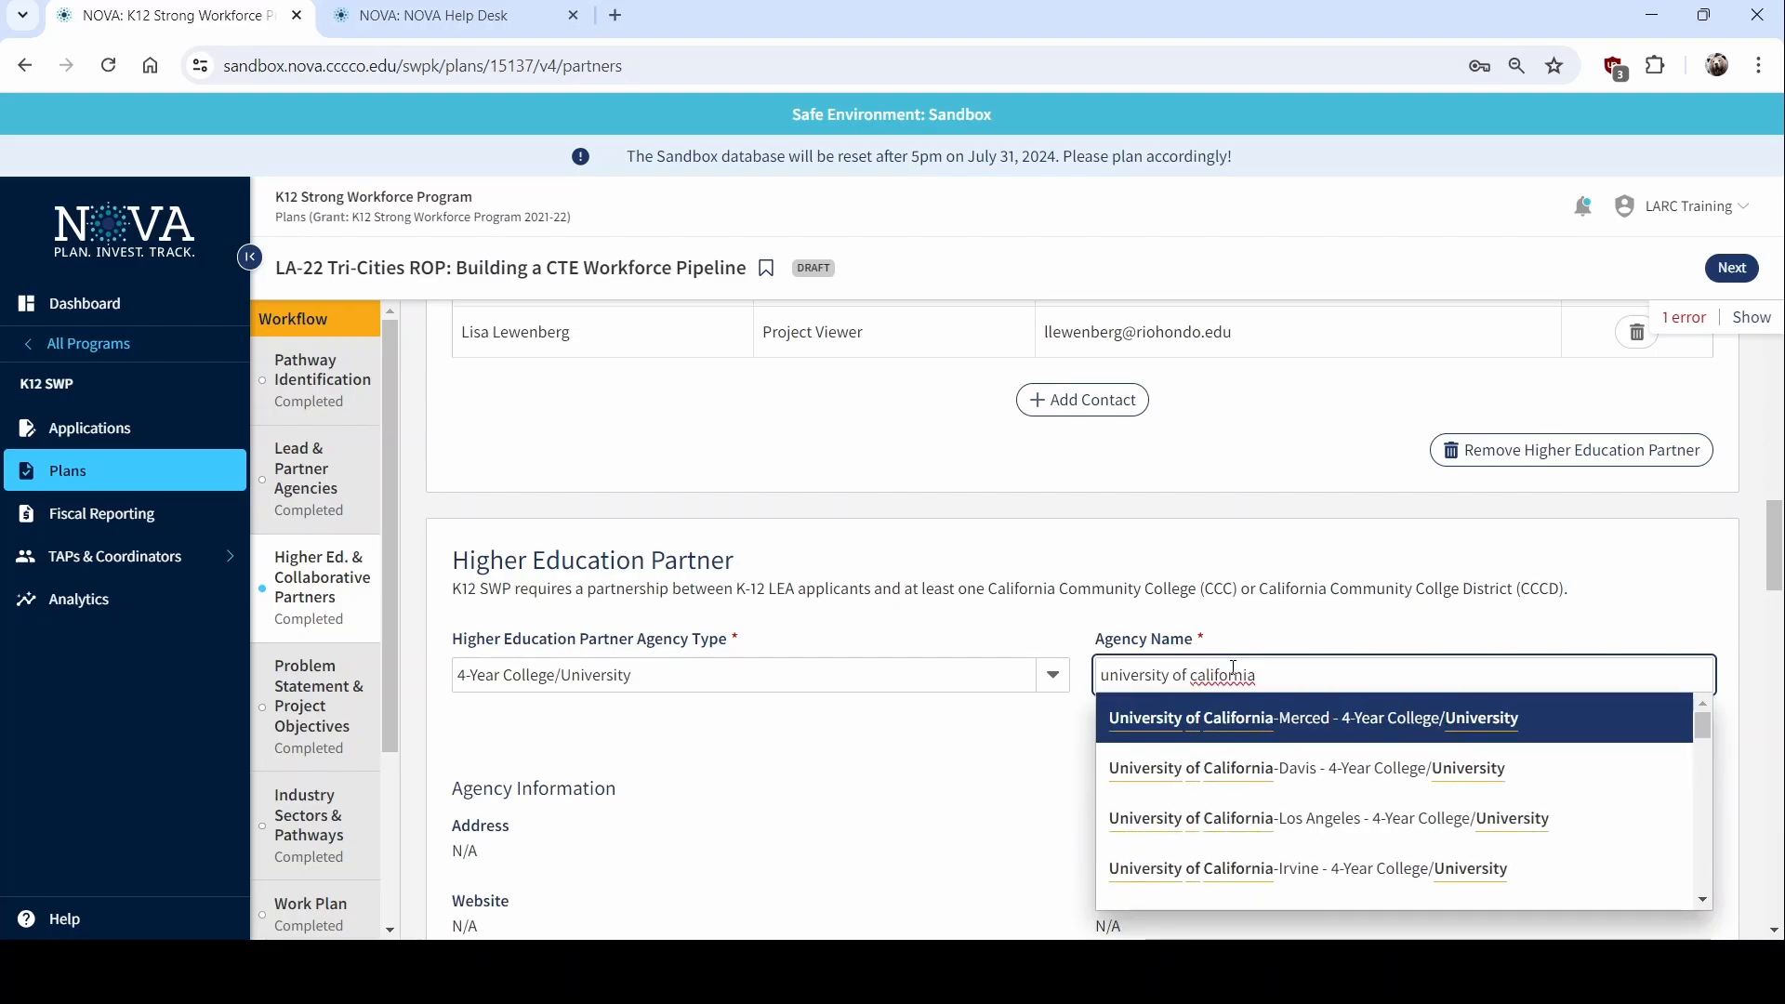
click(1304, 833)
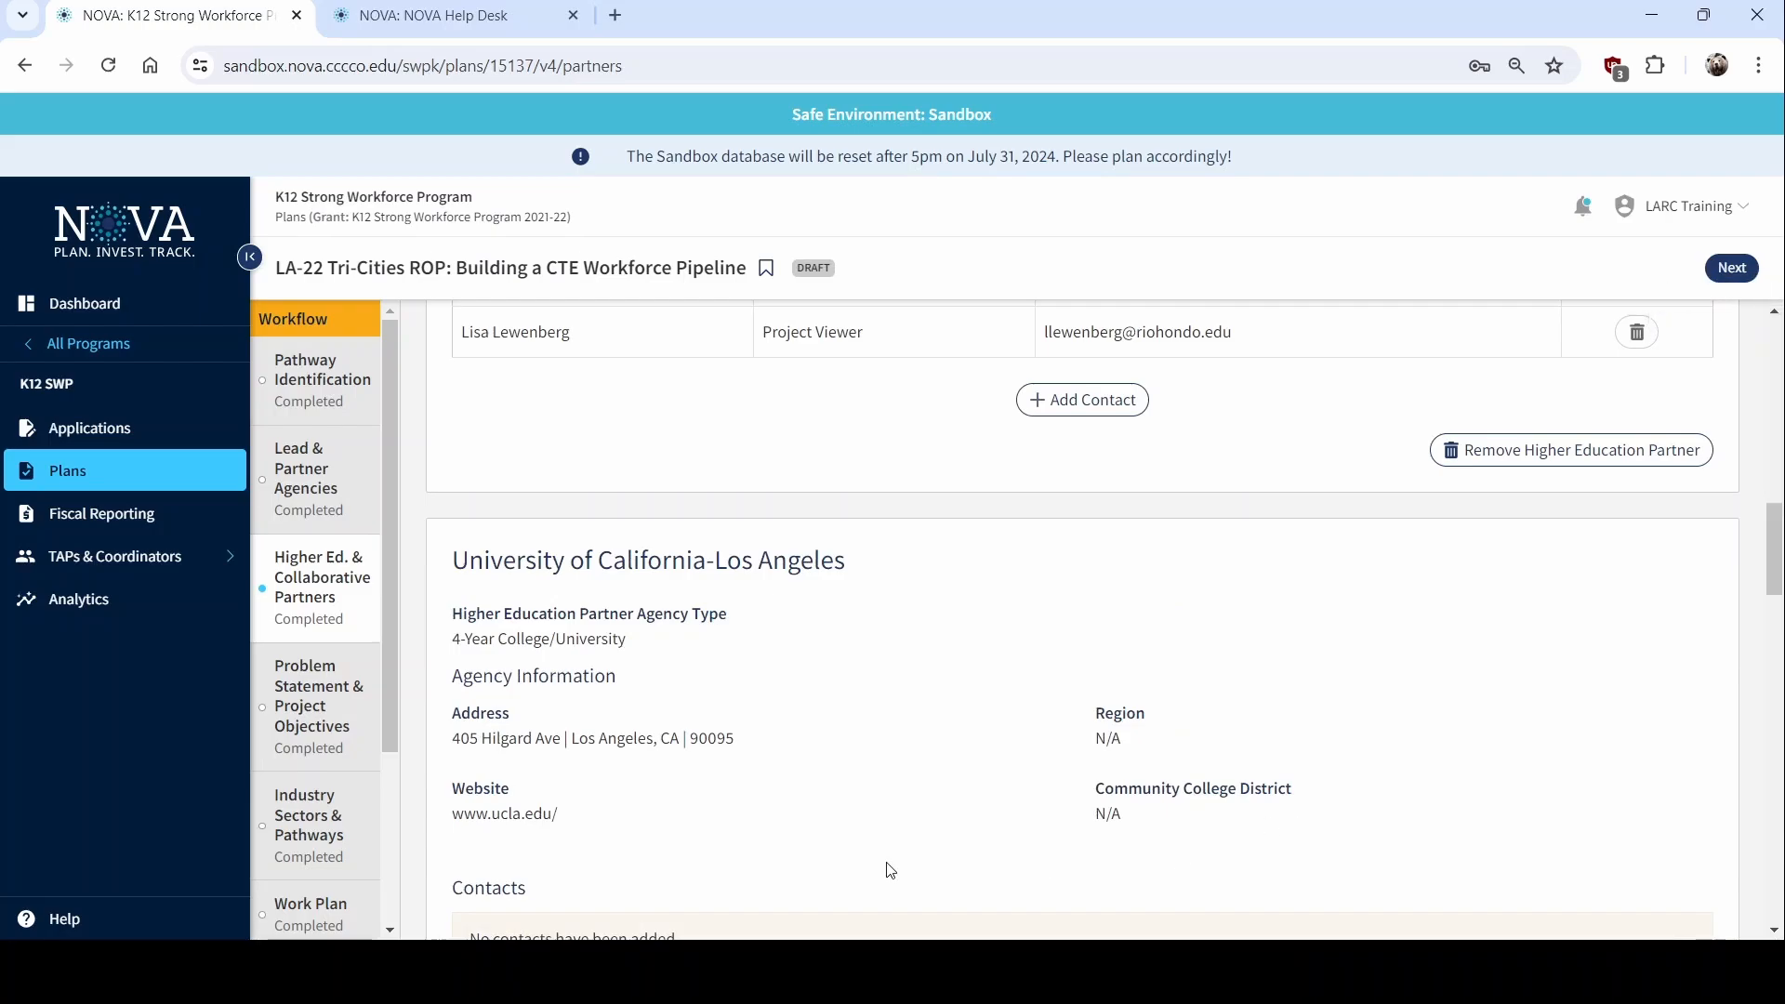
scroll(832, 705, down, 2)
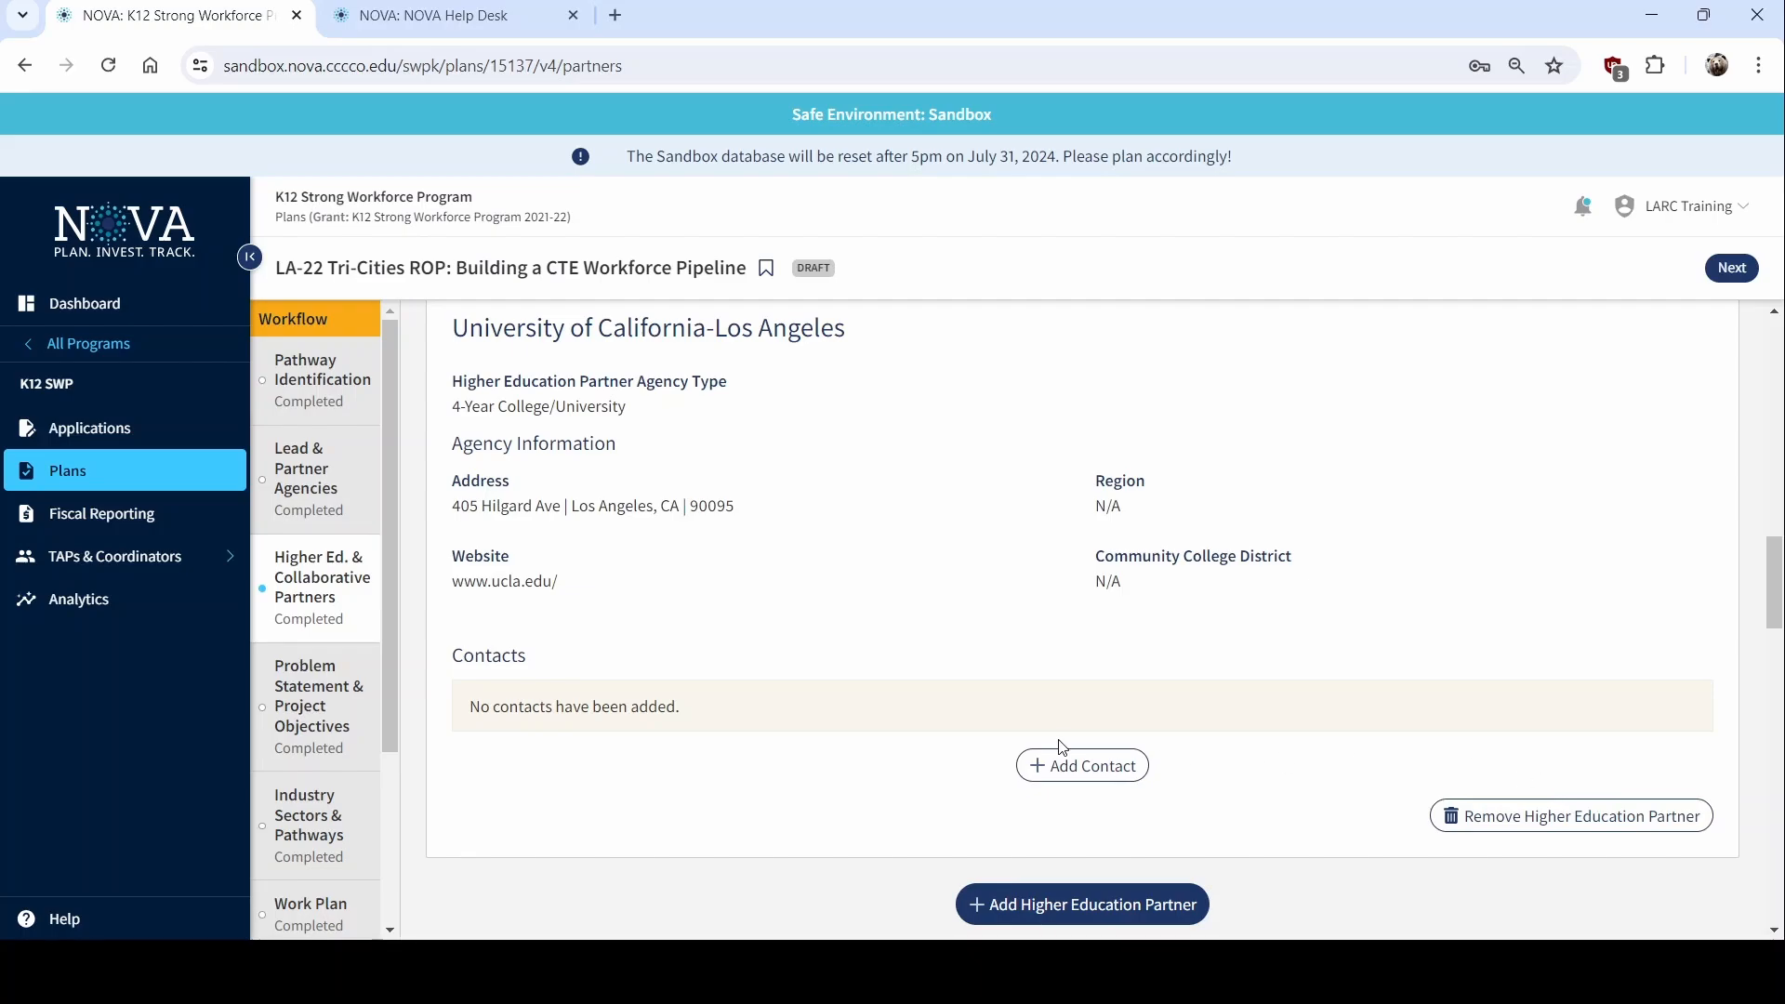
Draft a contact for University of California-Los Angeles with the role Project Viewer, switch to inviting a new user and cancel the invitation
click(1085, 767)
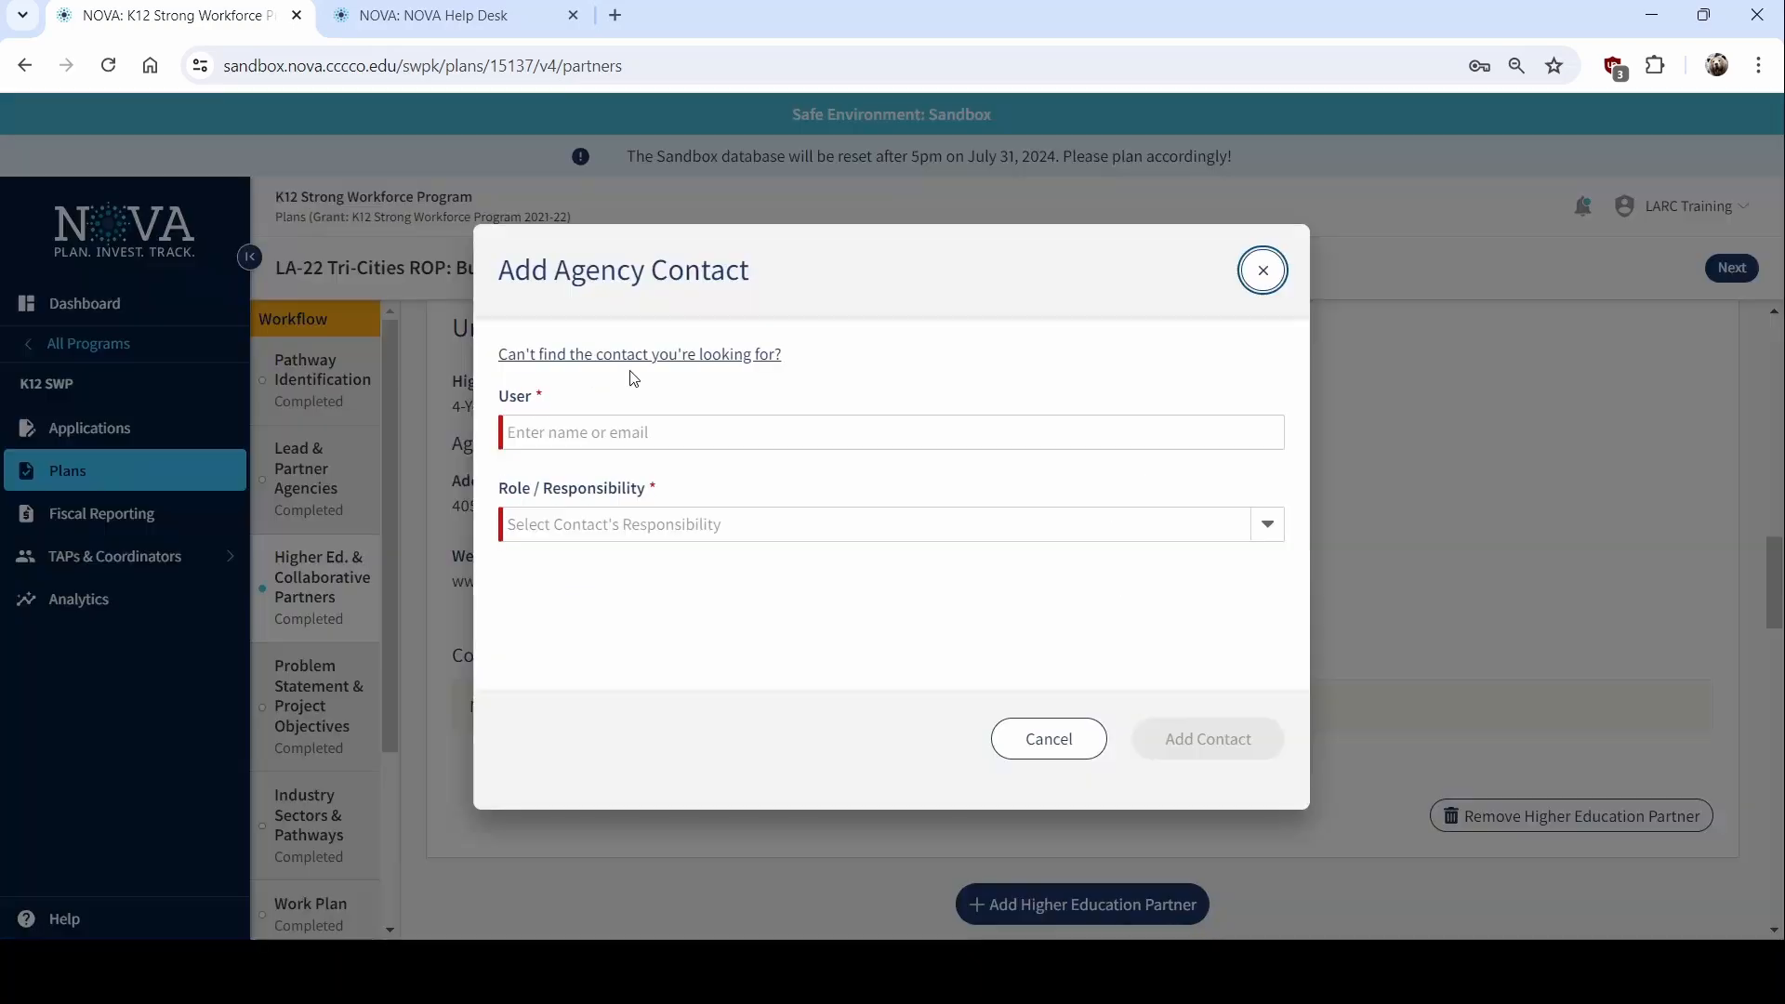
click(634, 438)
text(john)
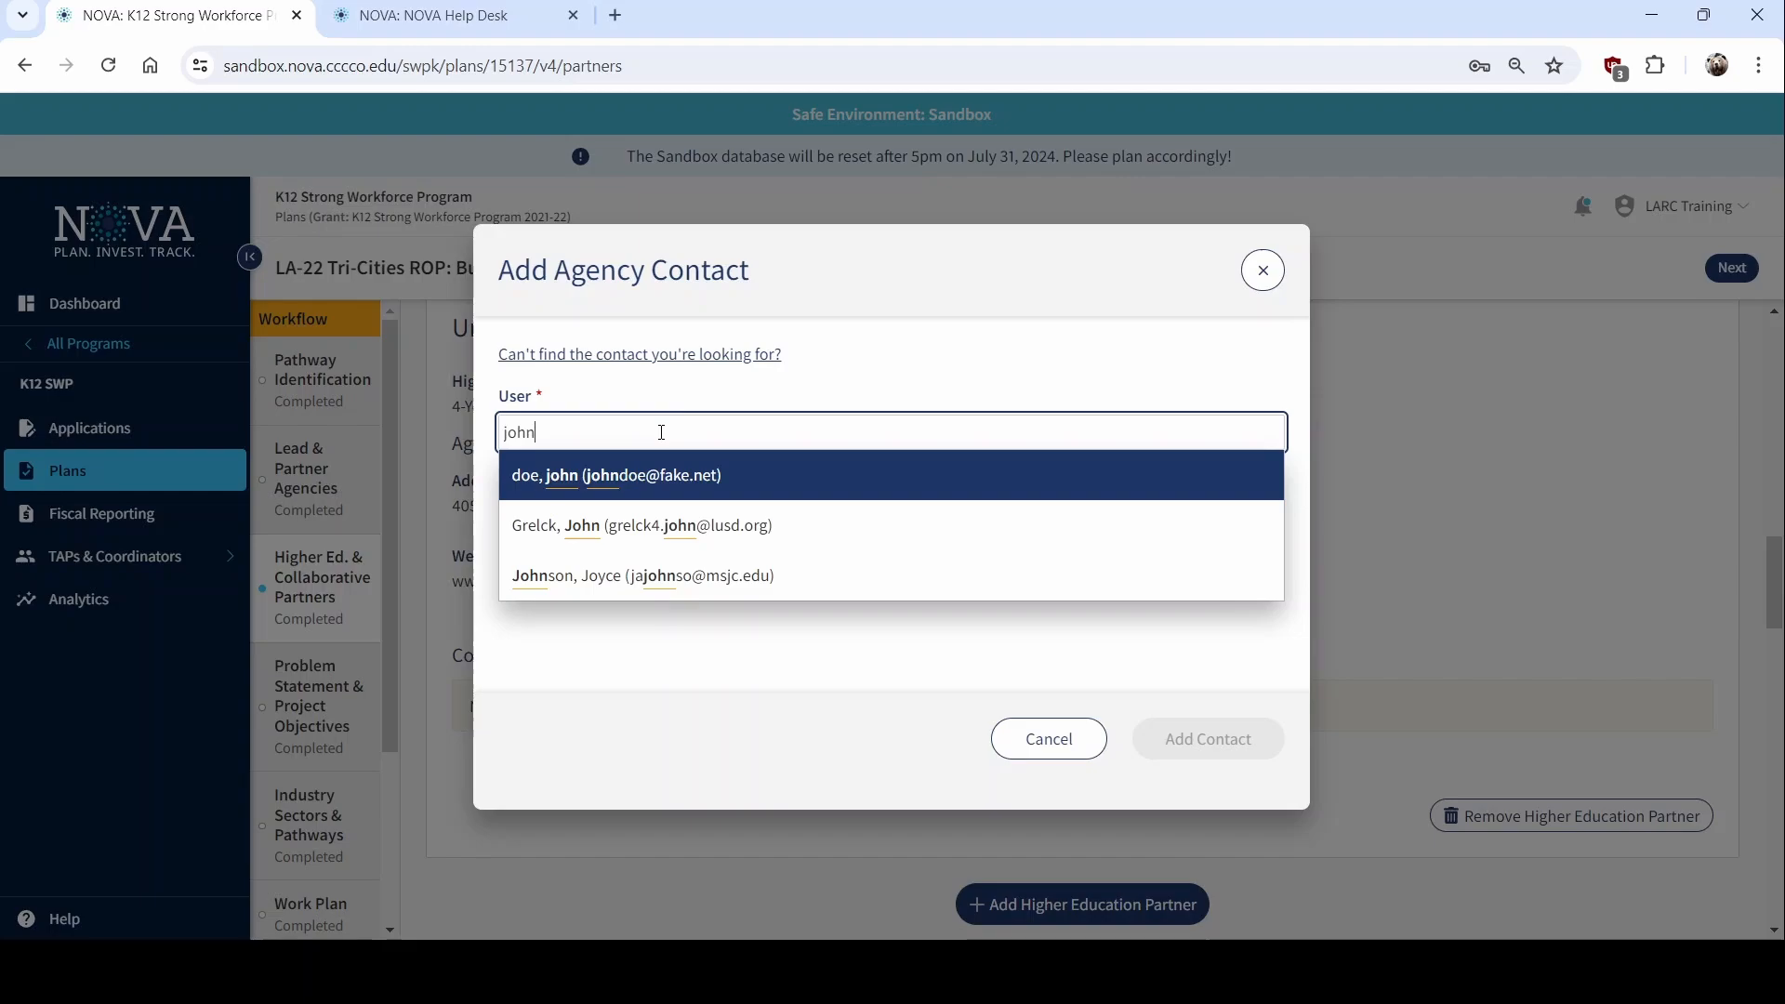
click(626, 480)
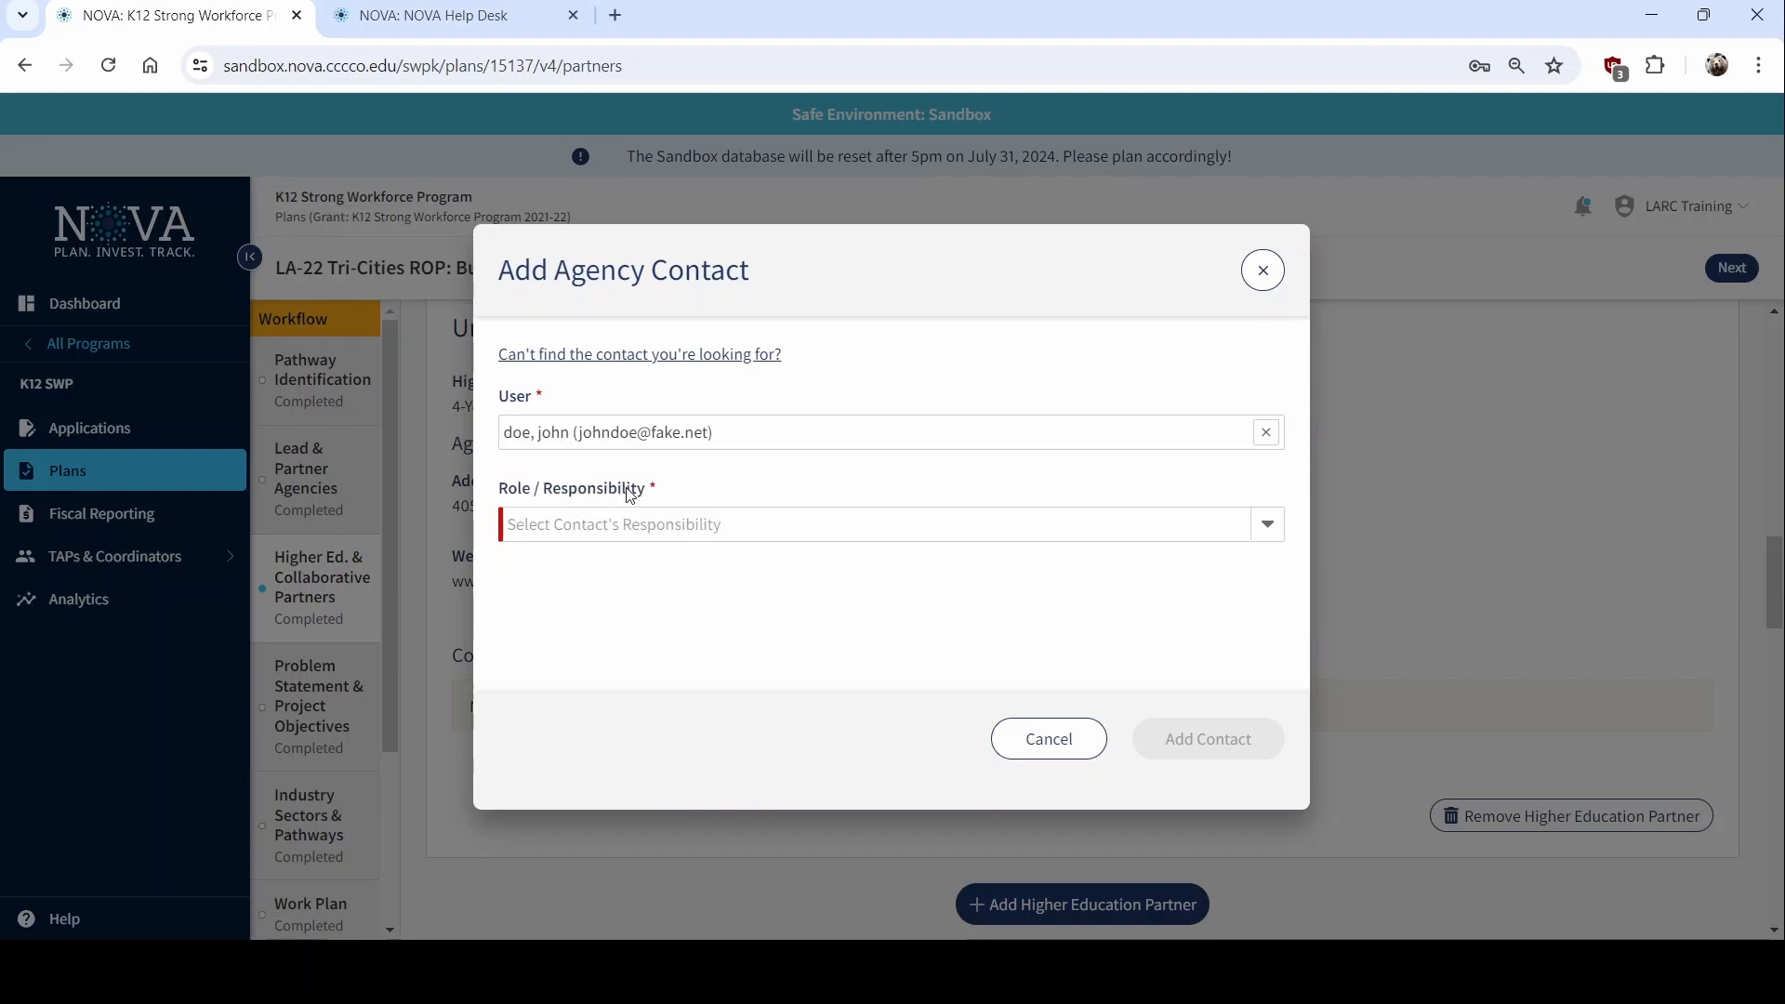
click(582, 526)
click(585, 574)
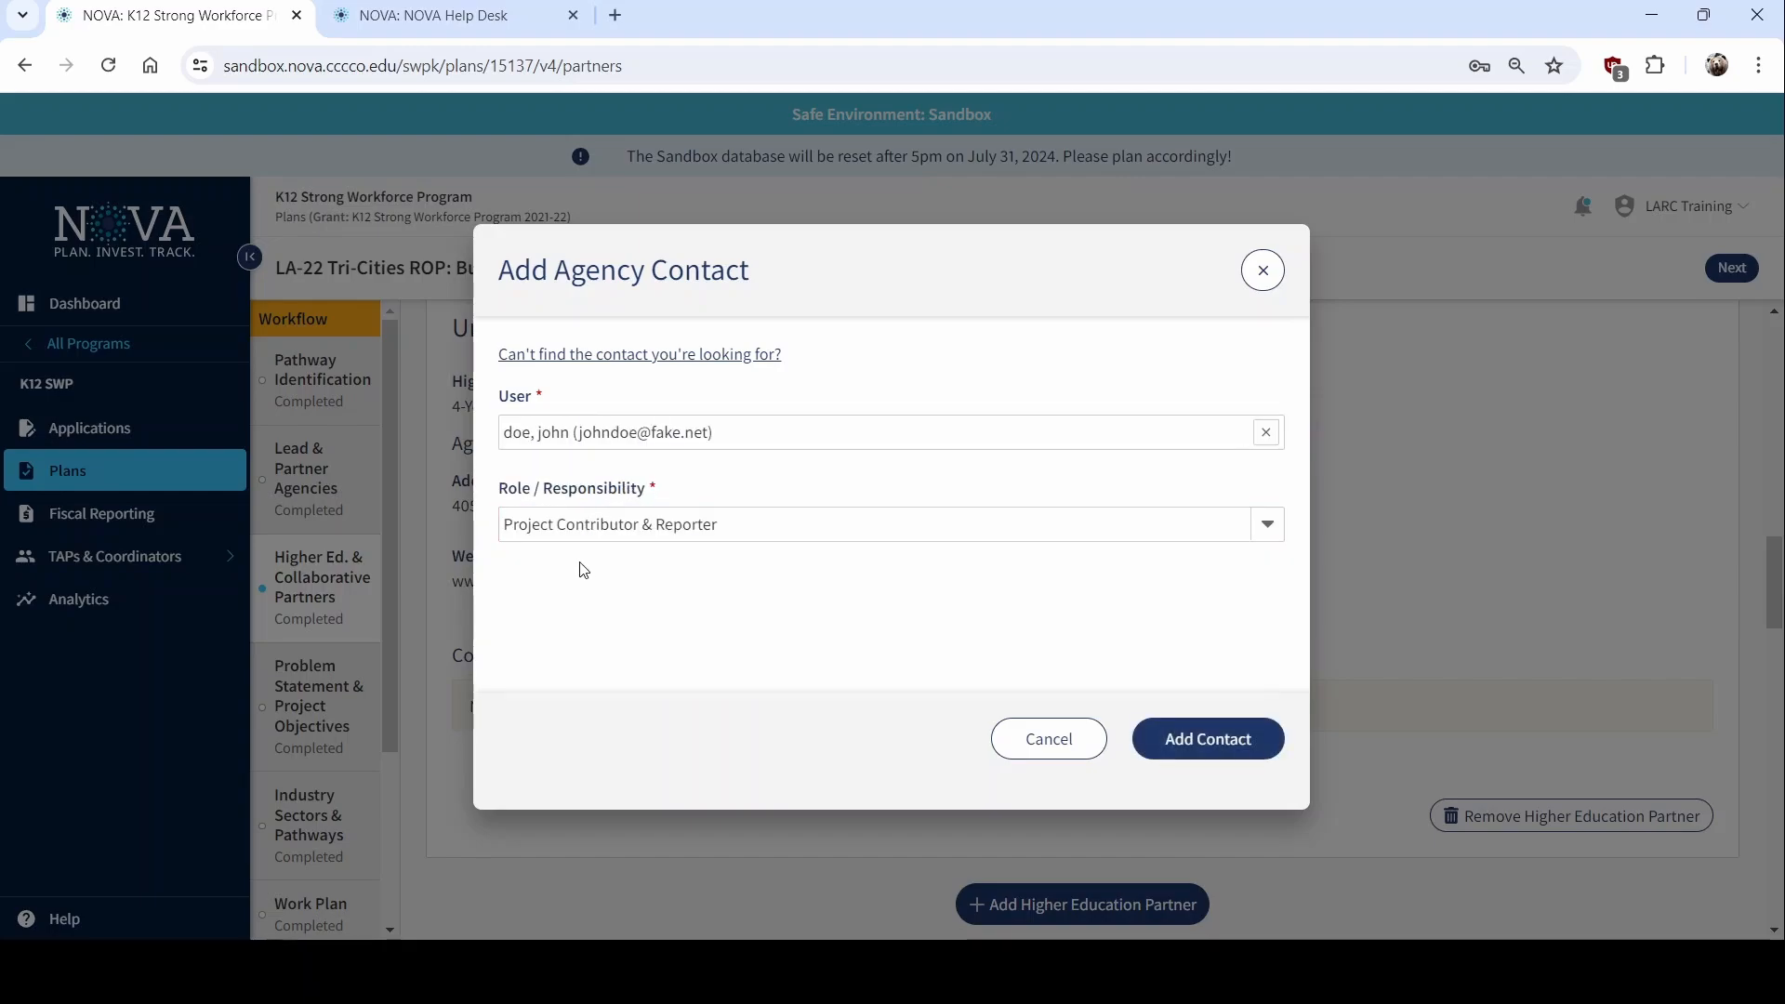
click(641, 527)
click(650, 621)
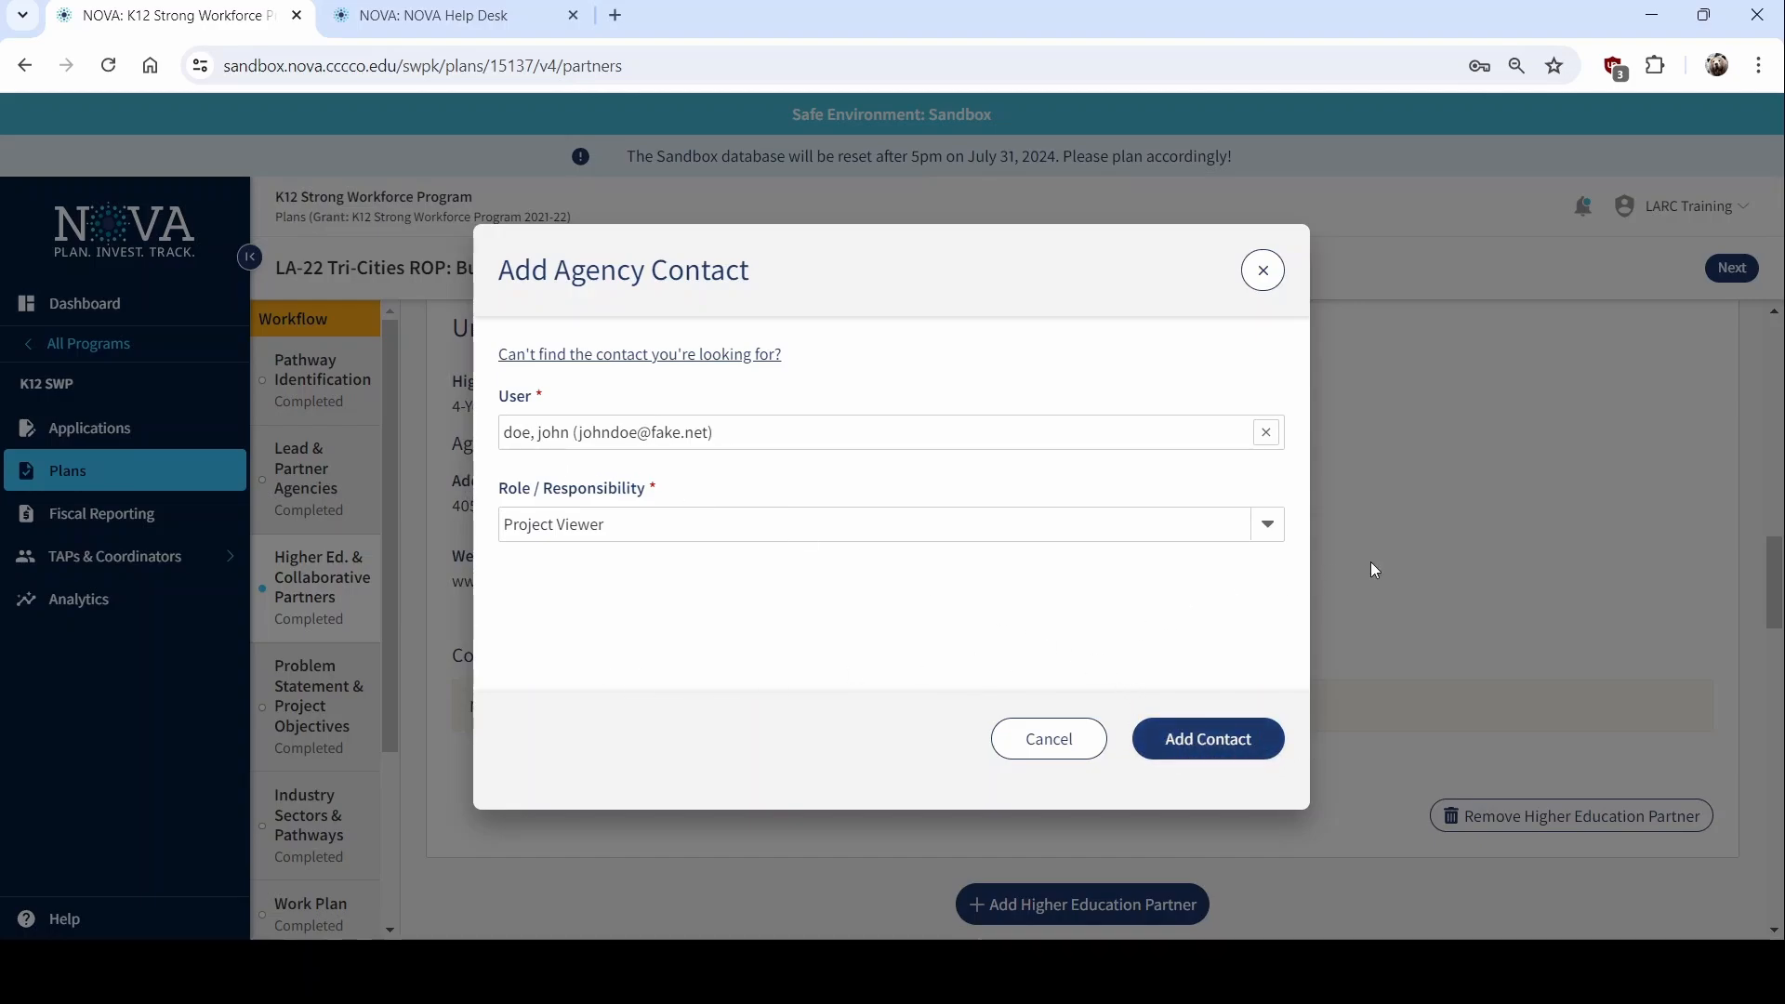
click(685, 359)
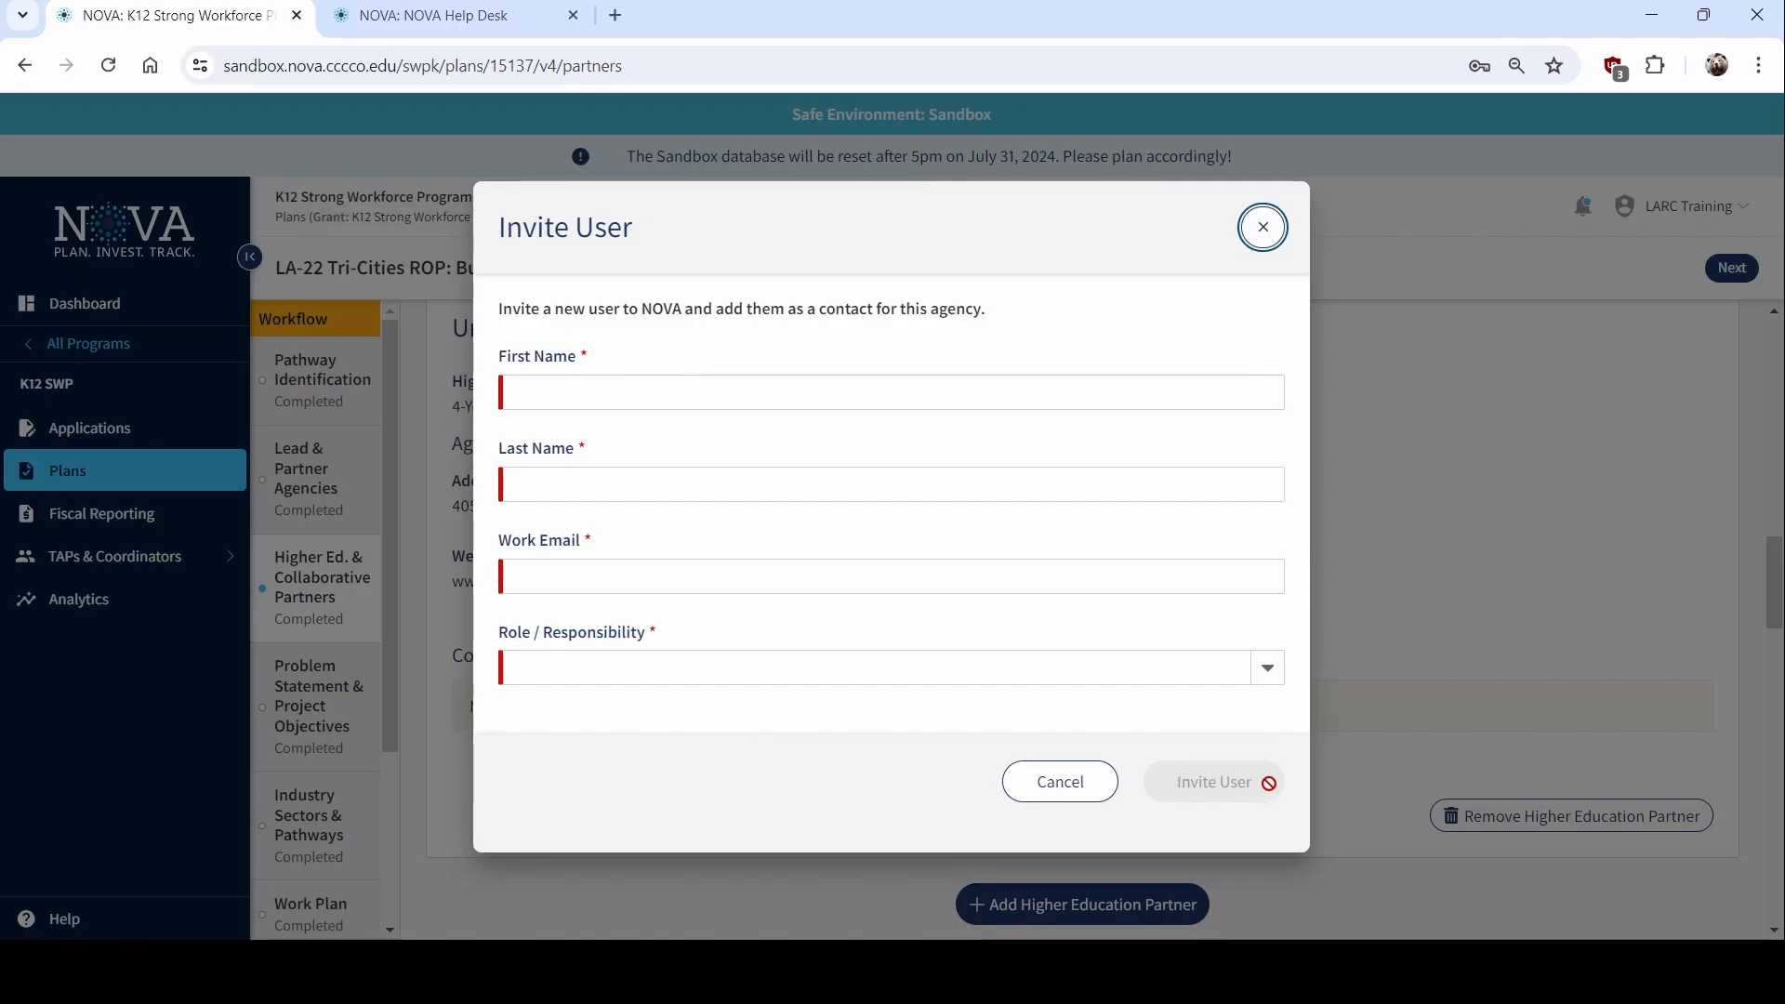
click(1082, 793)
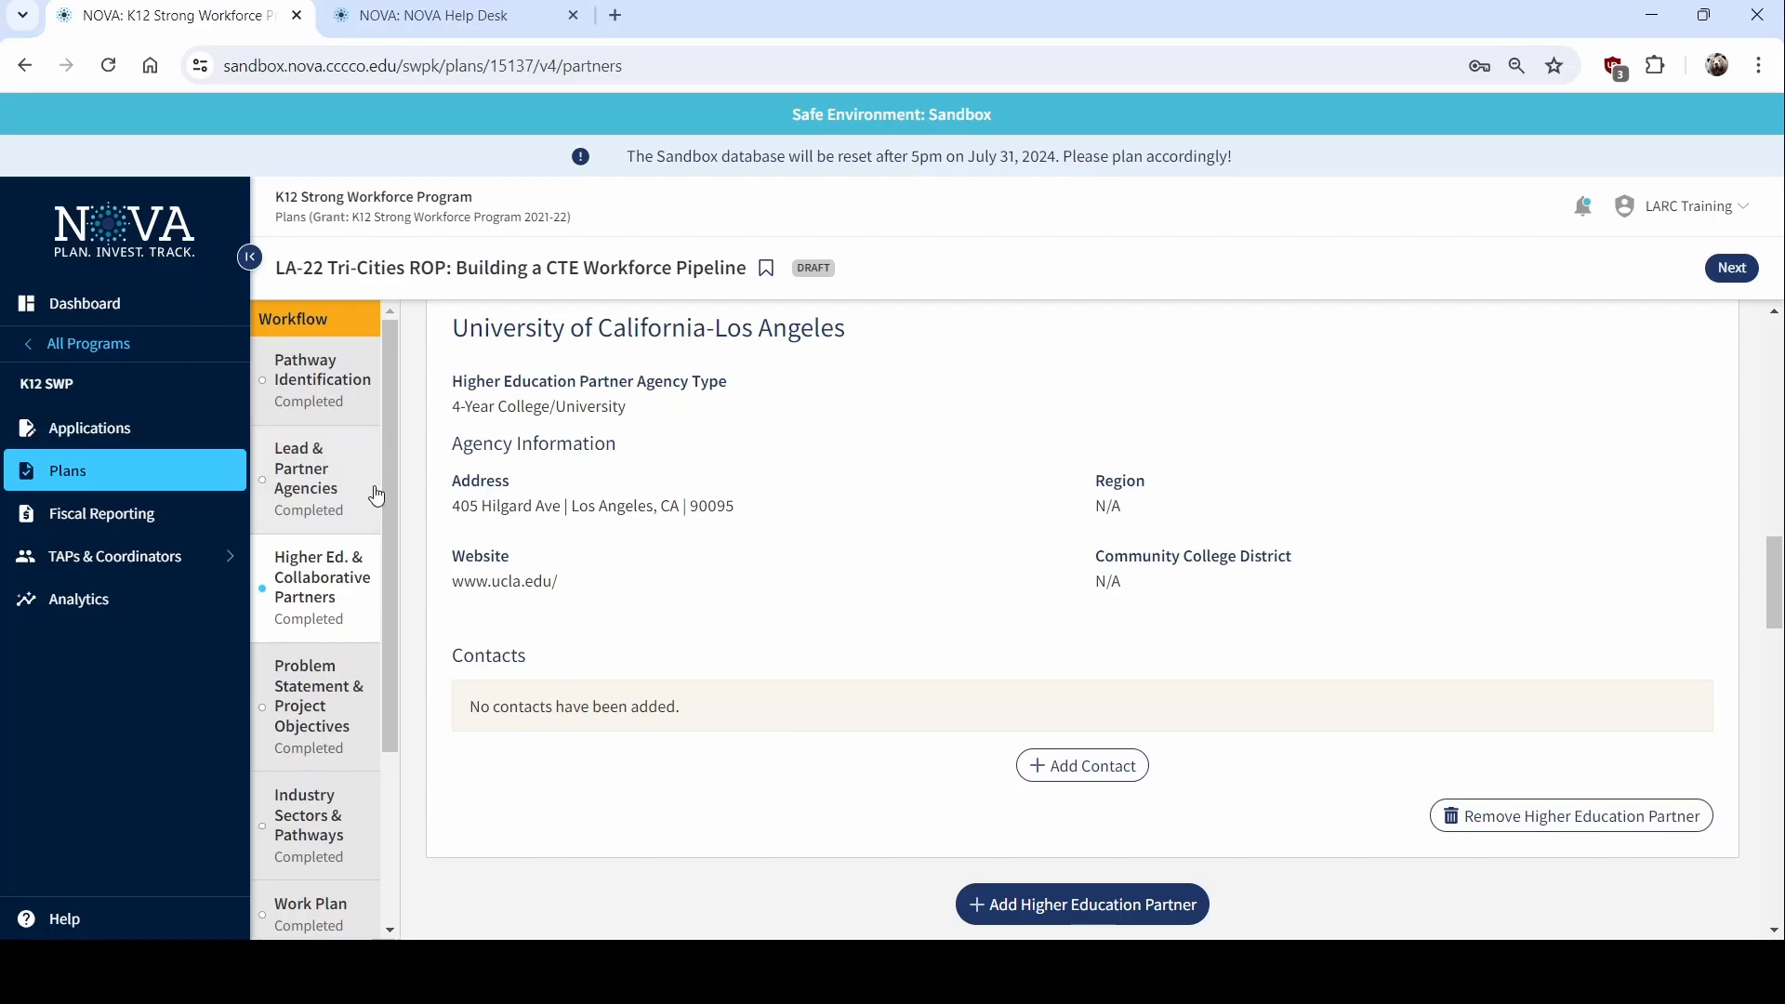
Add the existing collaborative partner ABC - Community Organization after the last listed partner, searching for it with "abc"
scroll(975, 677, down, 2)
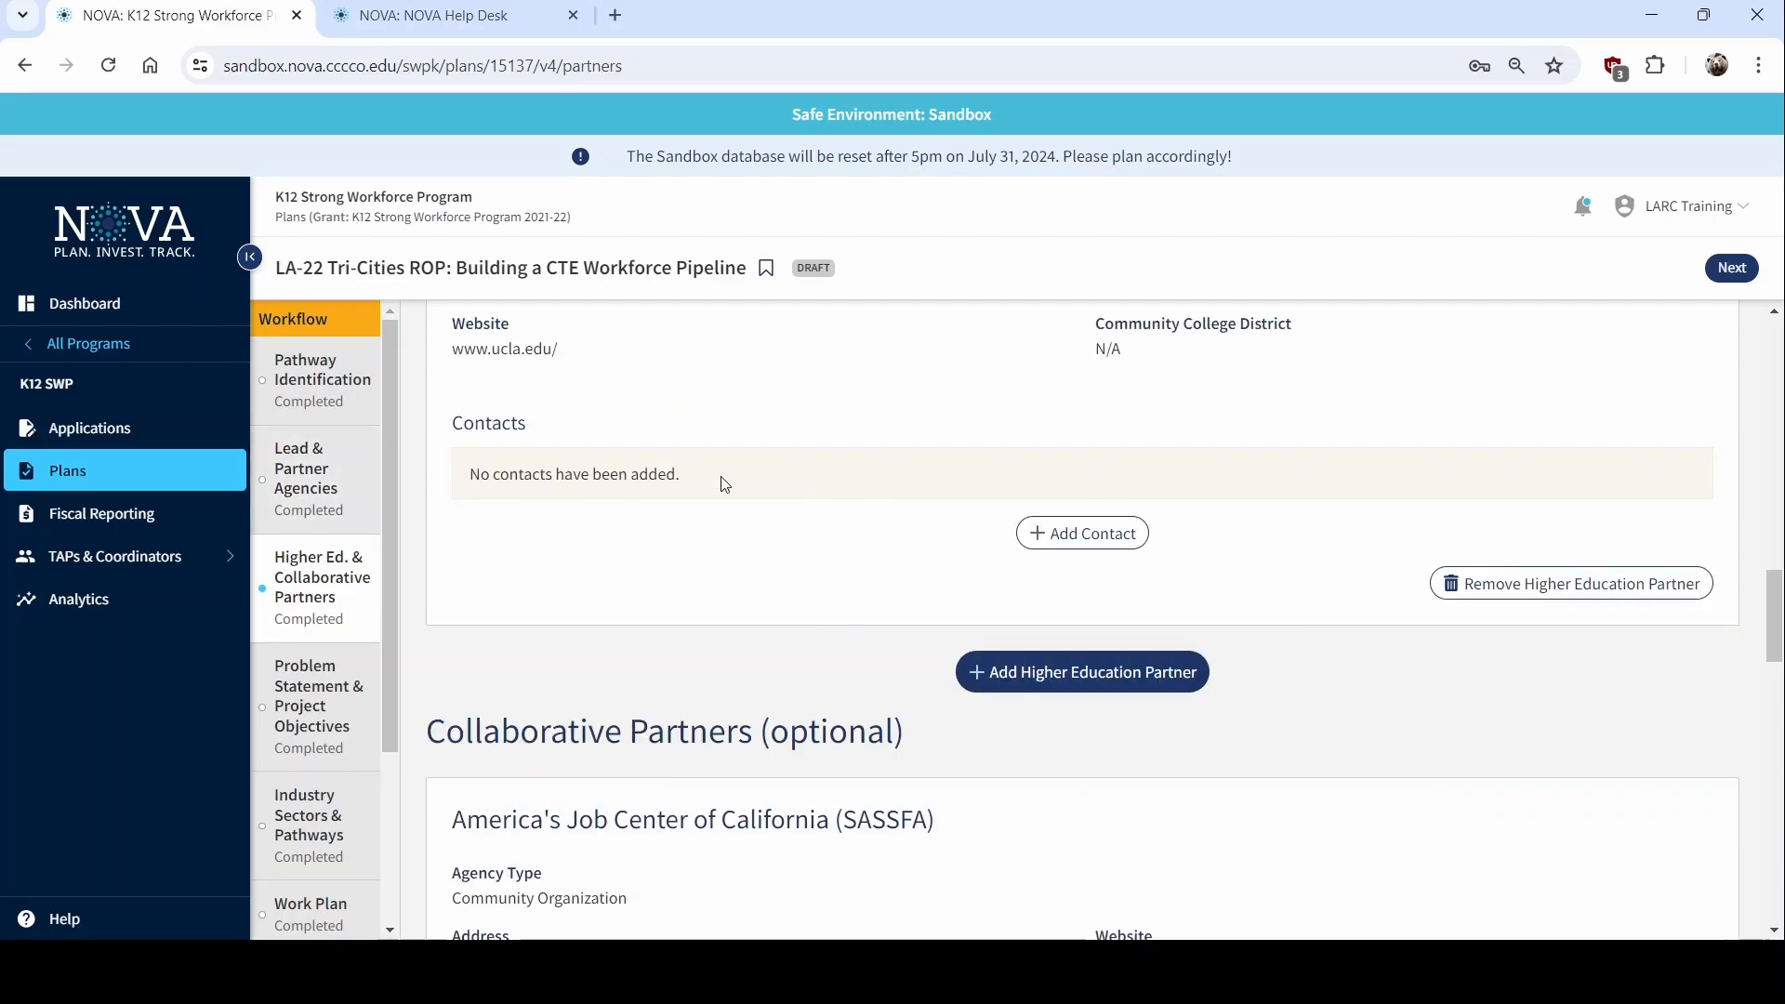
scroll(805, 685, up, 3)
scroll(789, 677, down, 15)
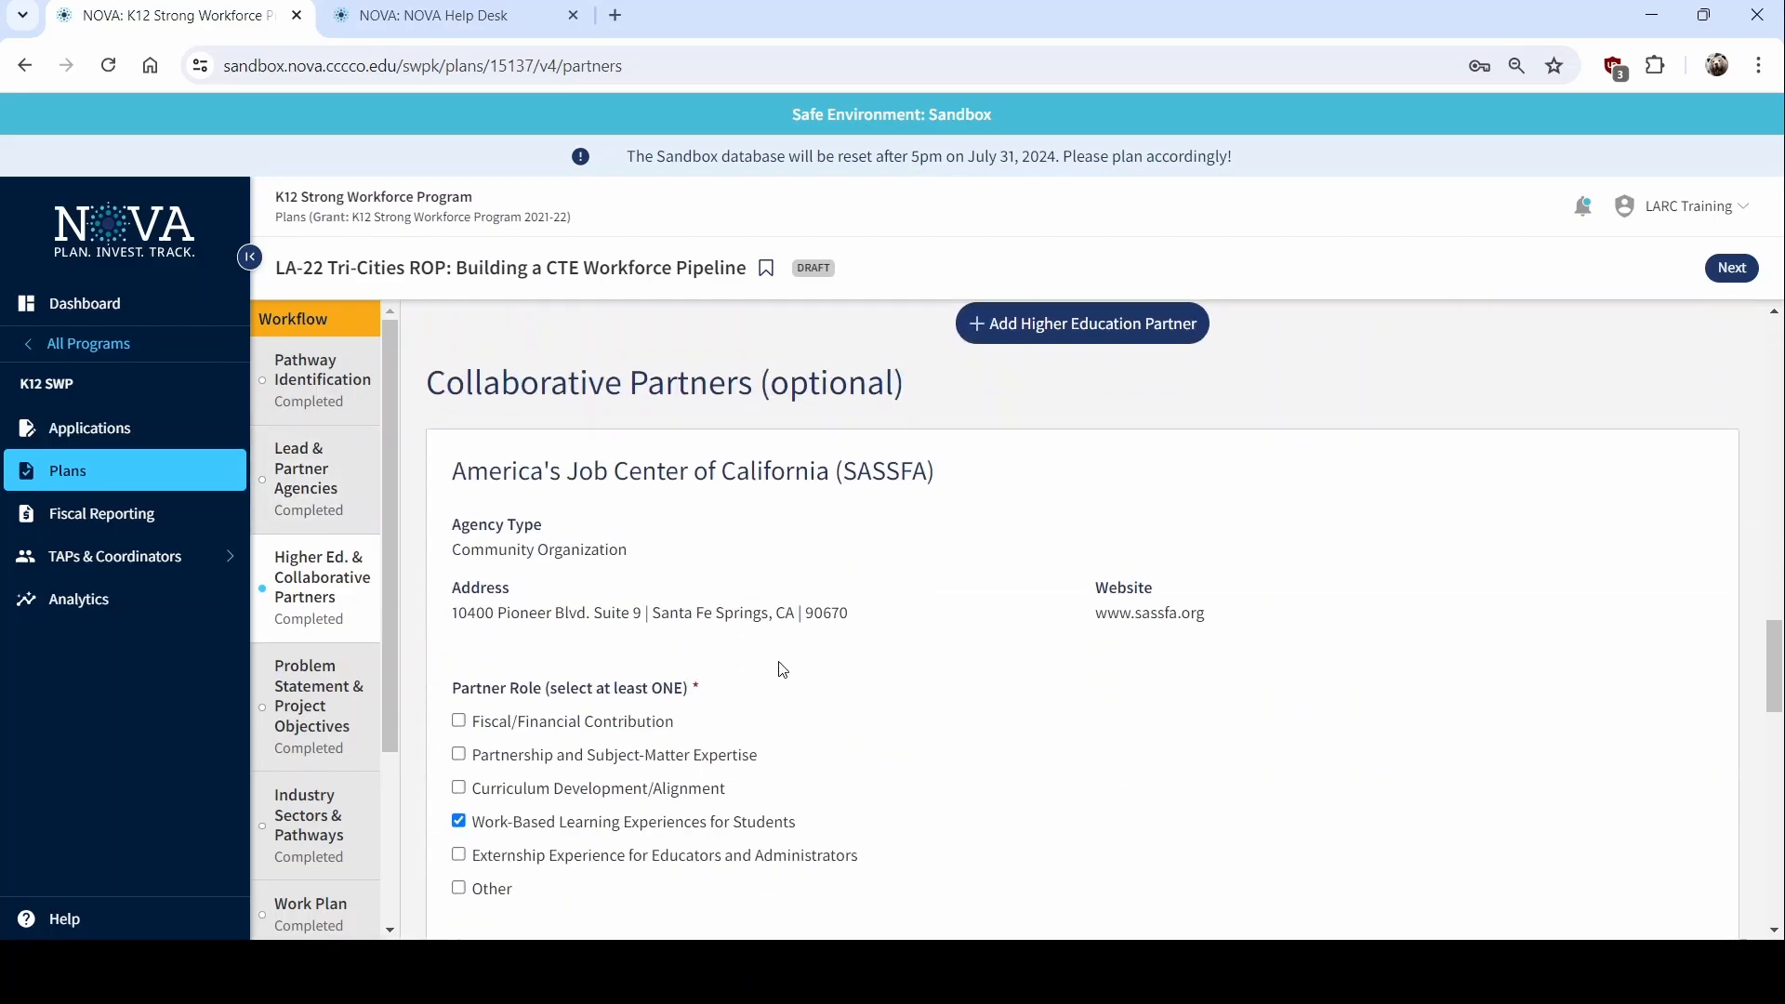
scroll(779, 663, down, 5)
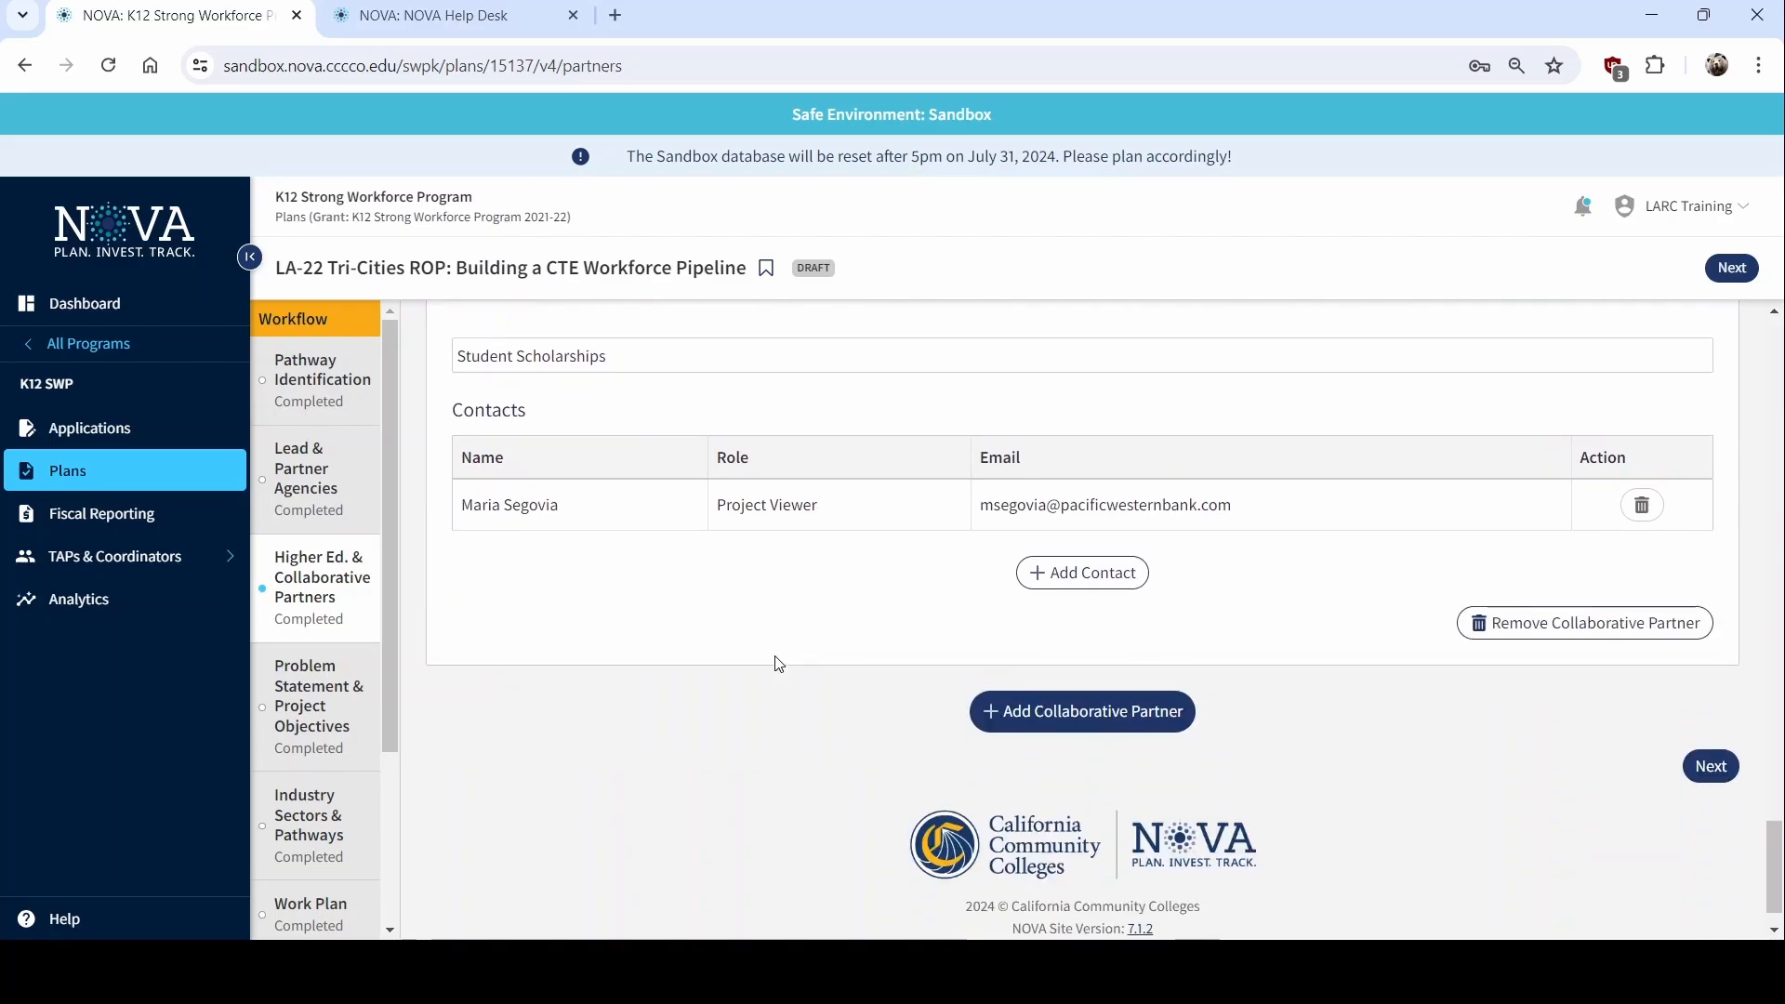
click(1080, 651)
scroll(642, 828, down, 3)
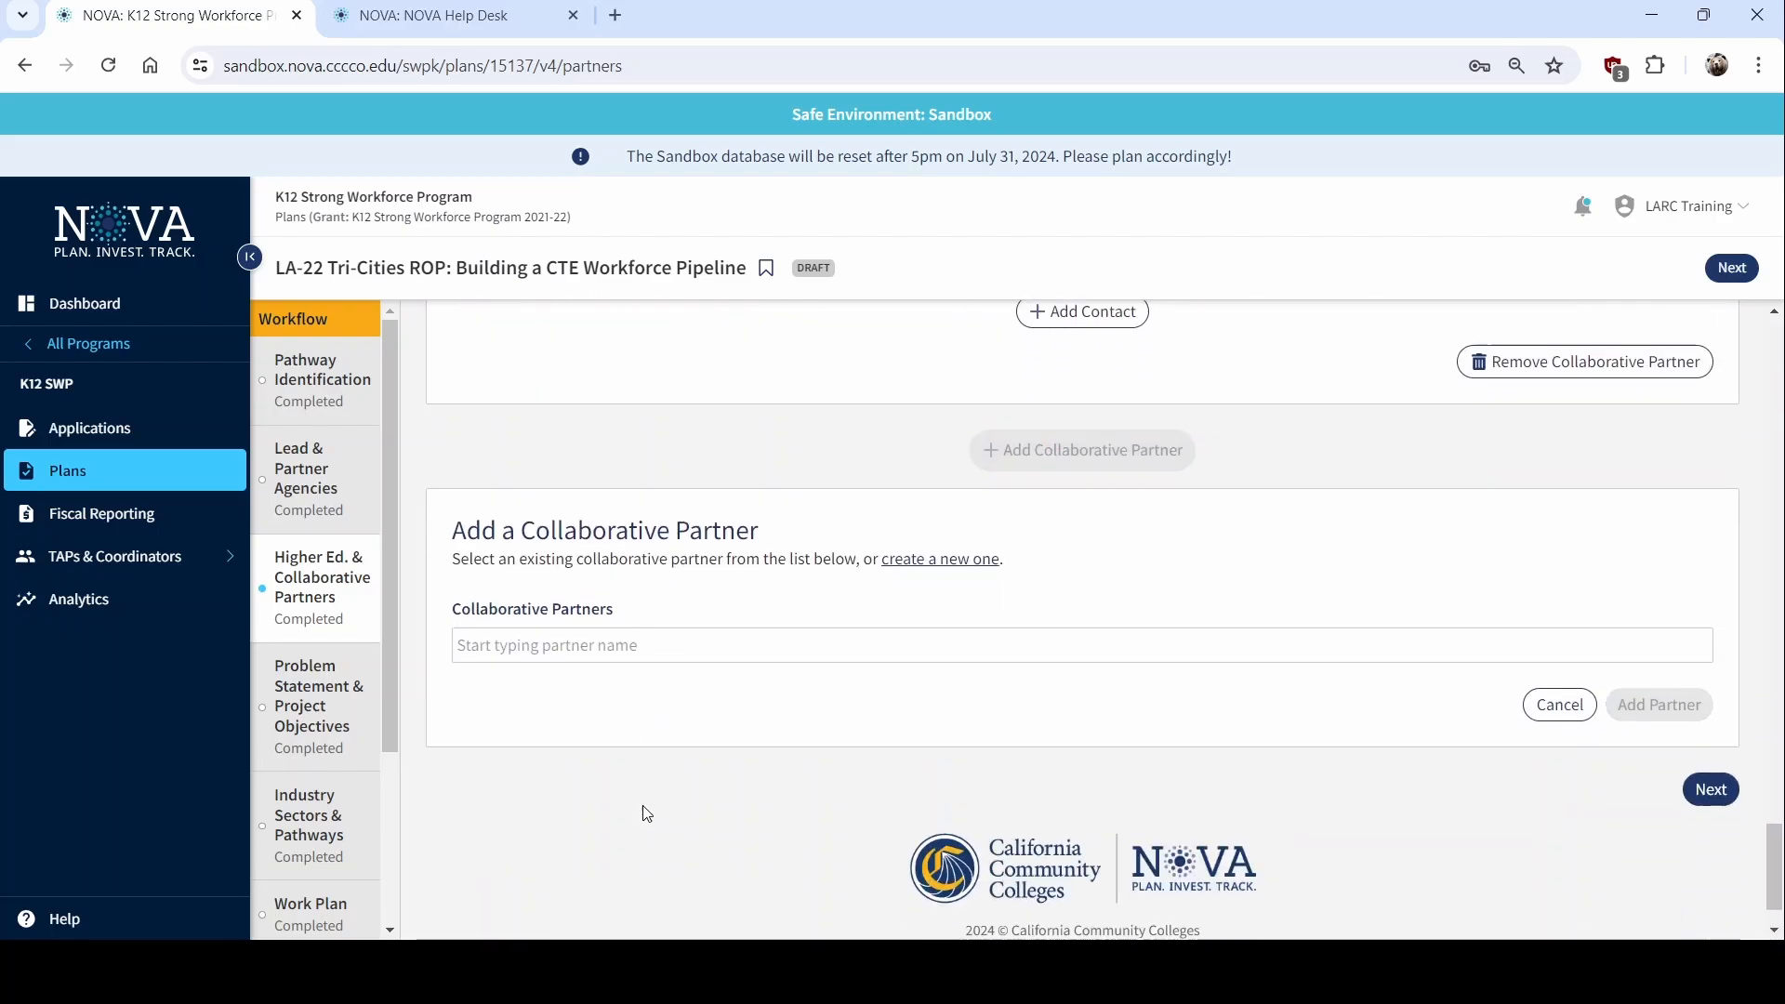
click(624, 614)
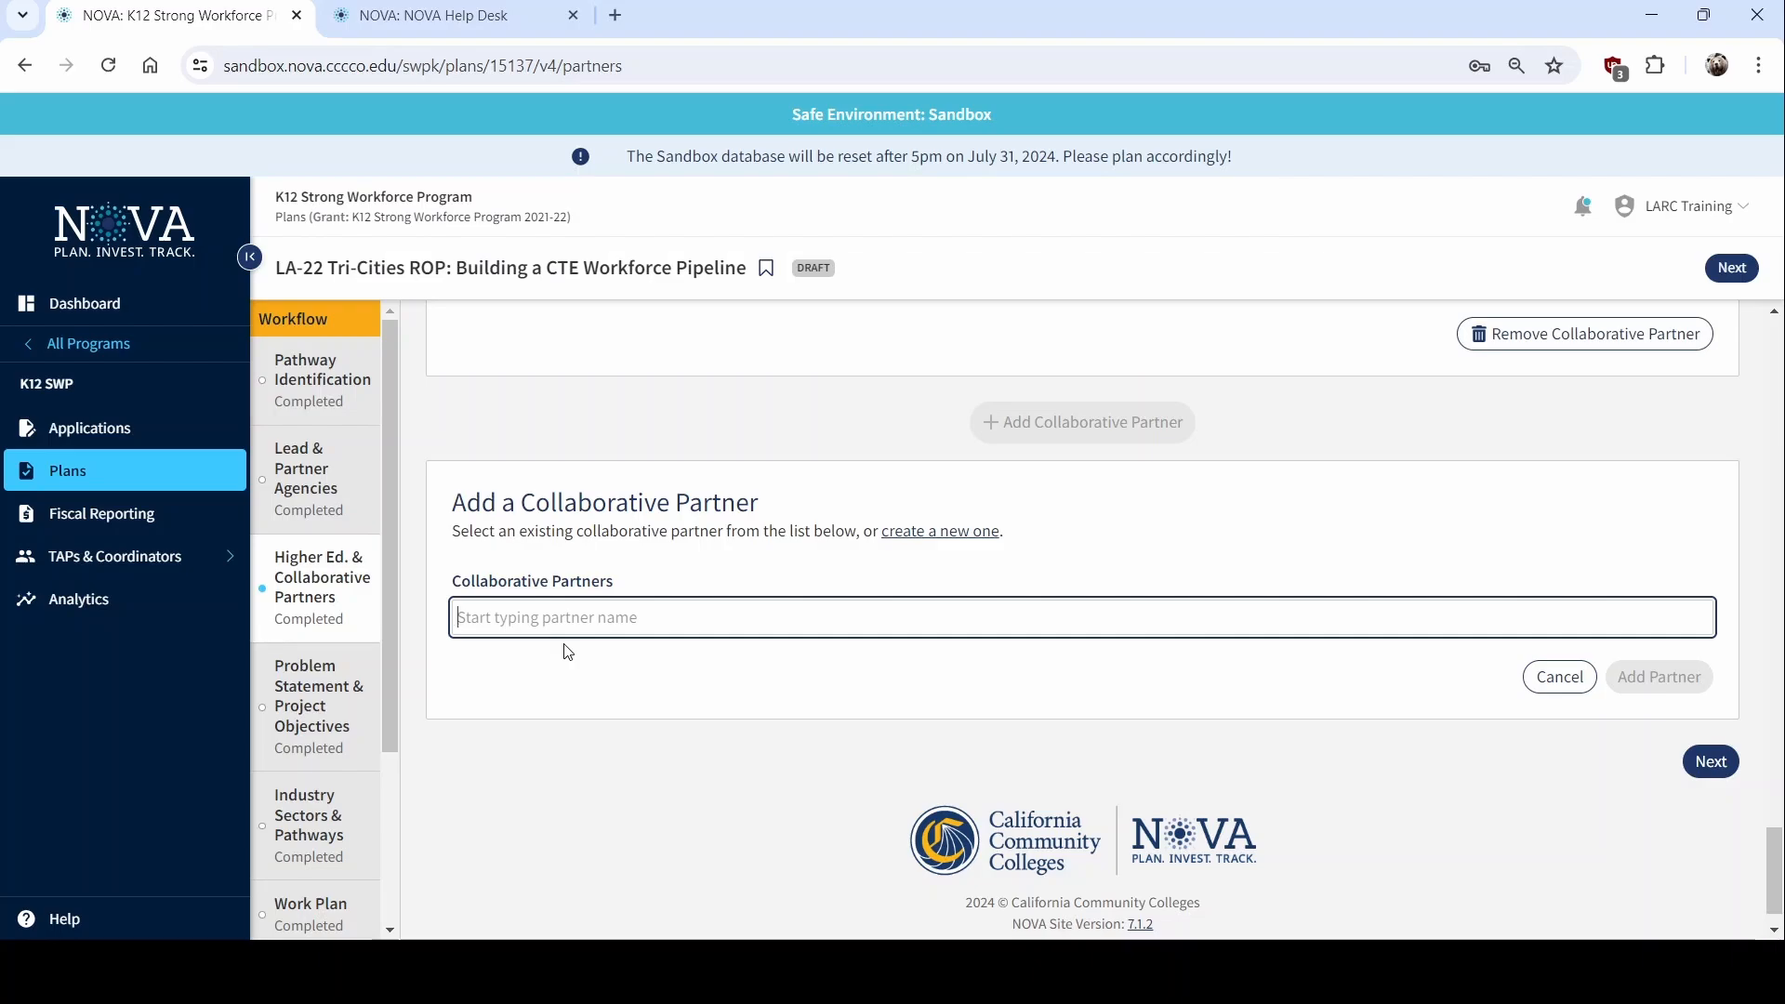
text(abc)
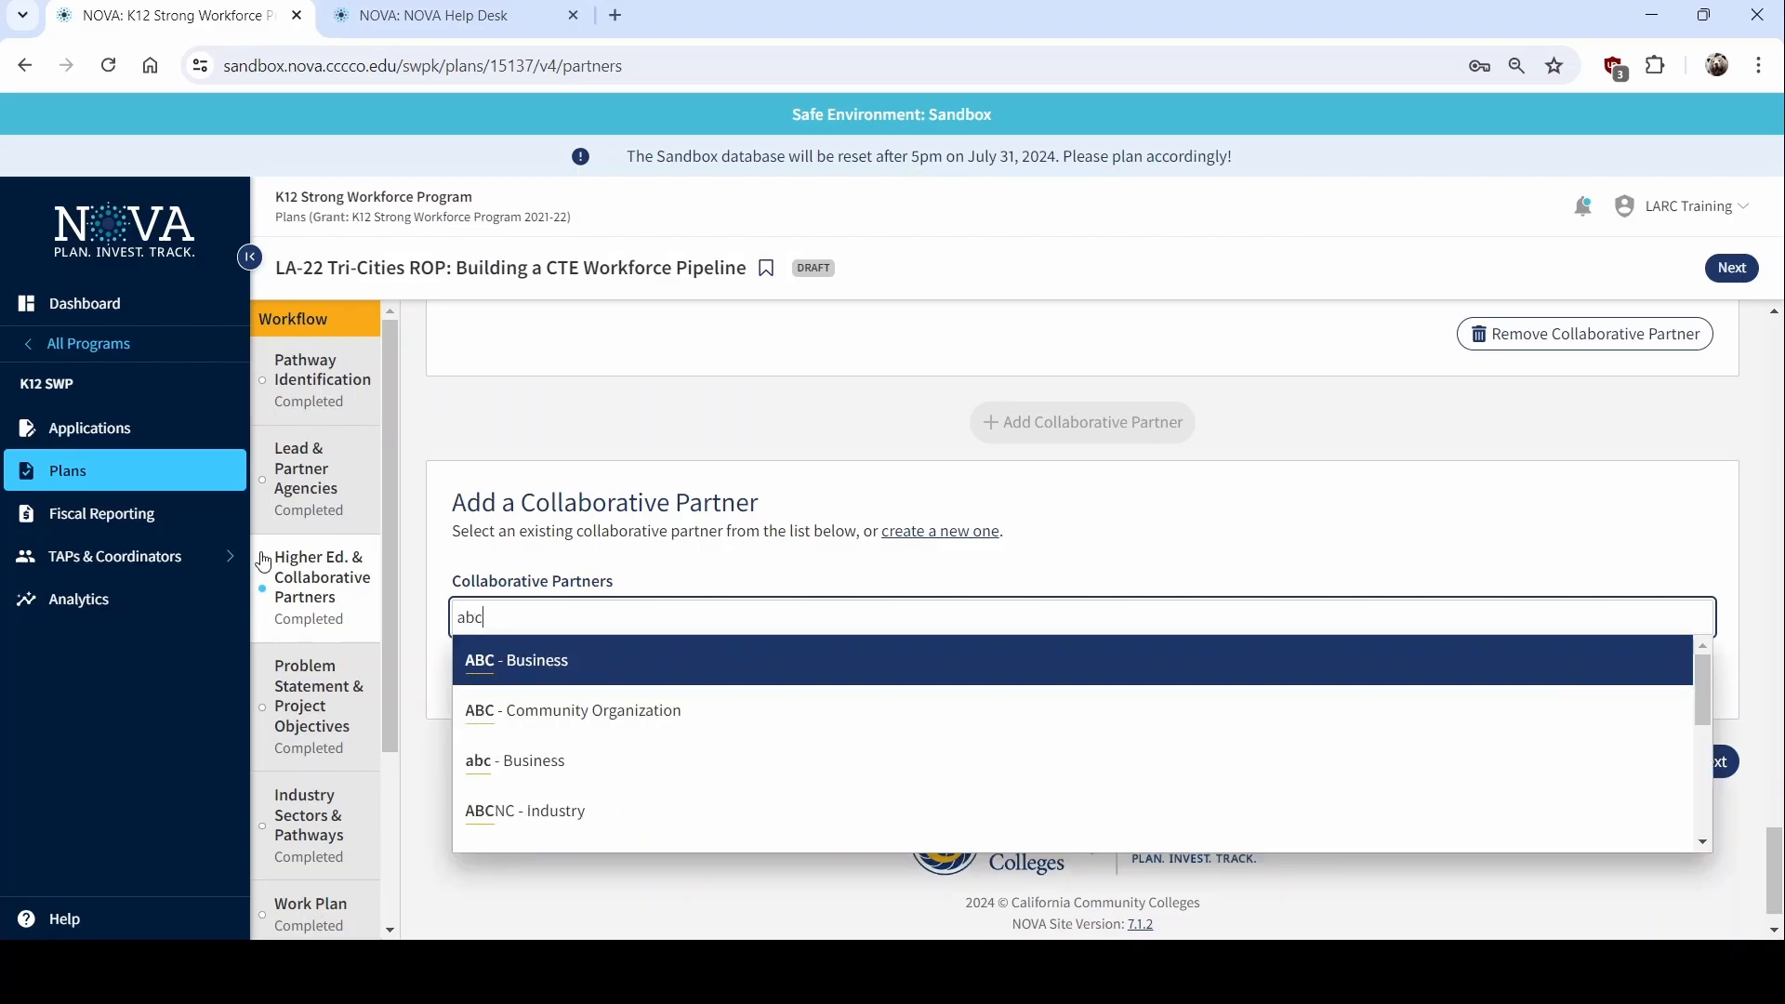
click(585, 725)
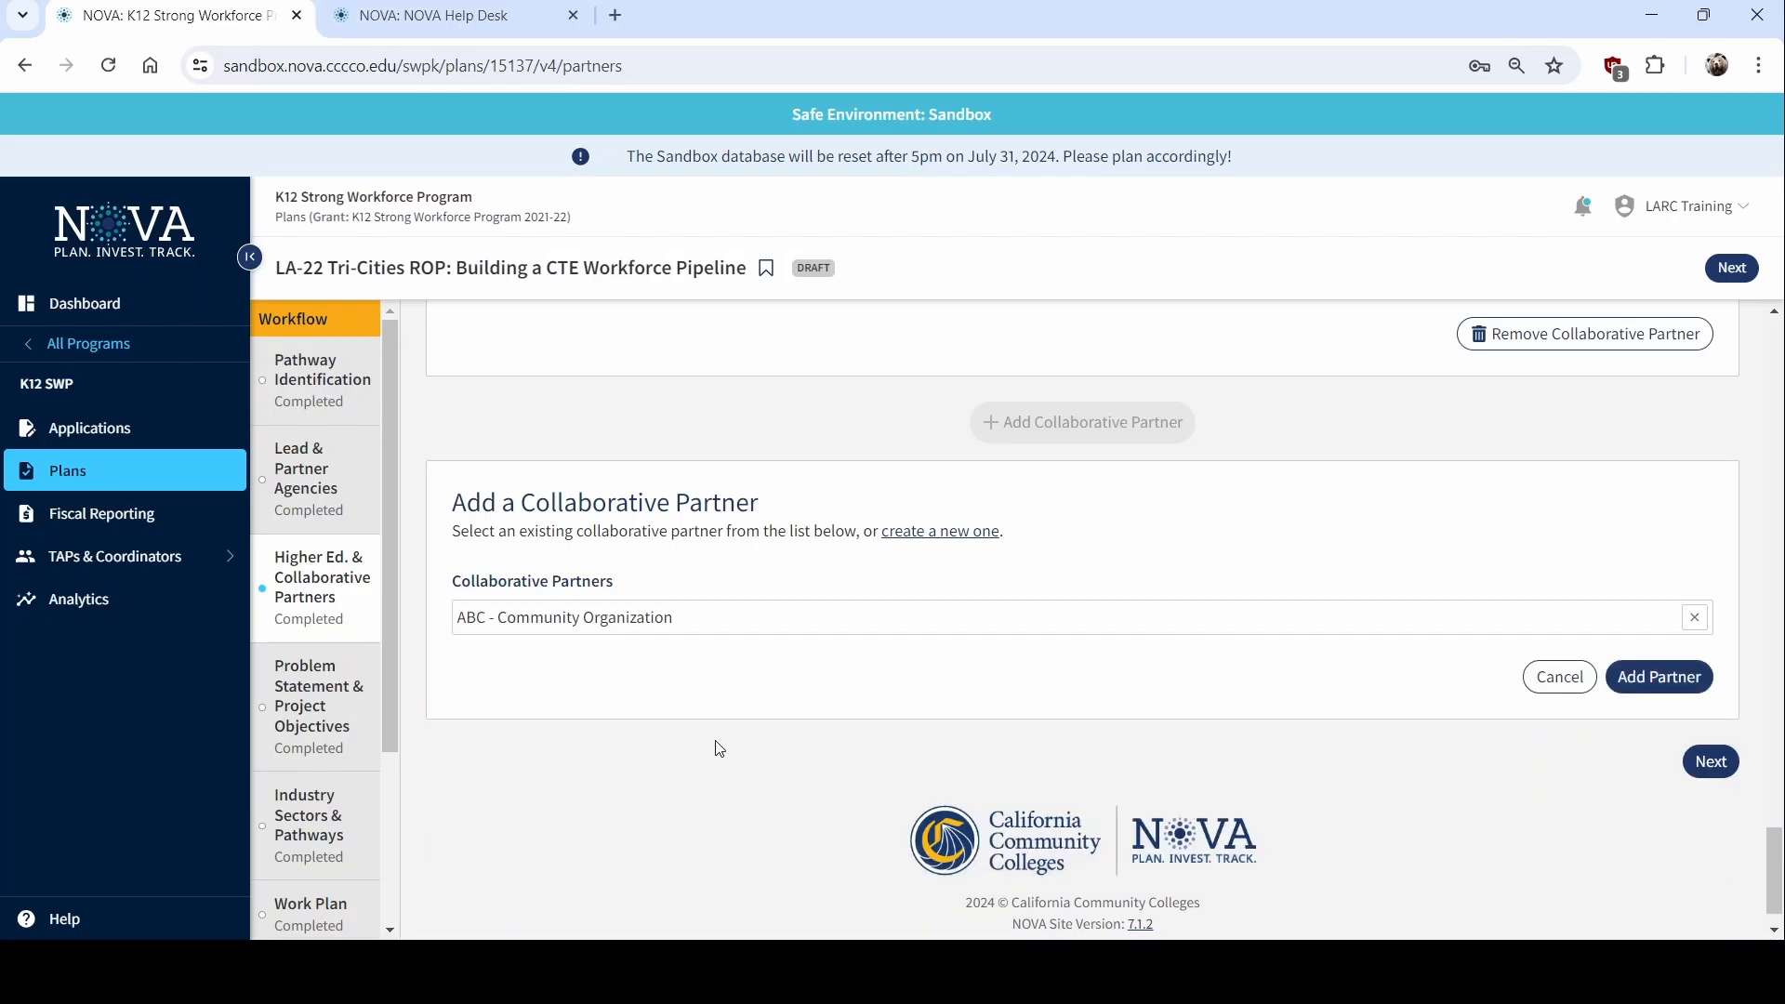
click(1661, 678)
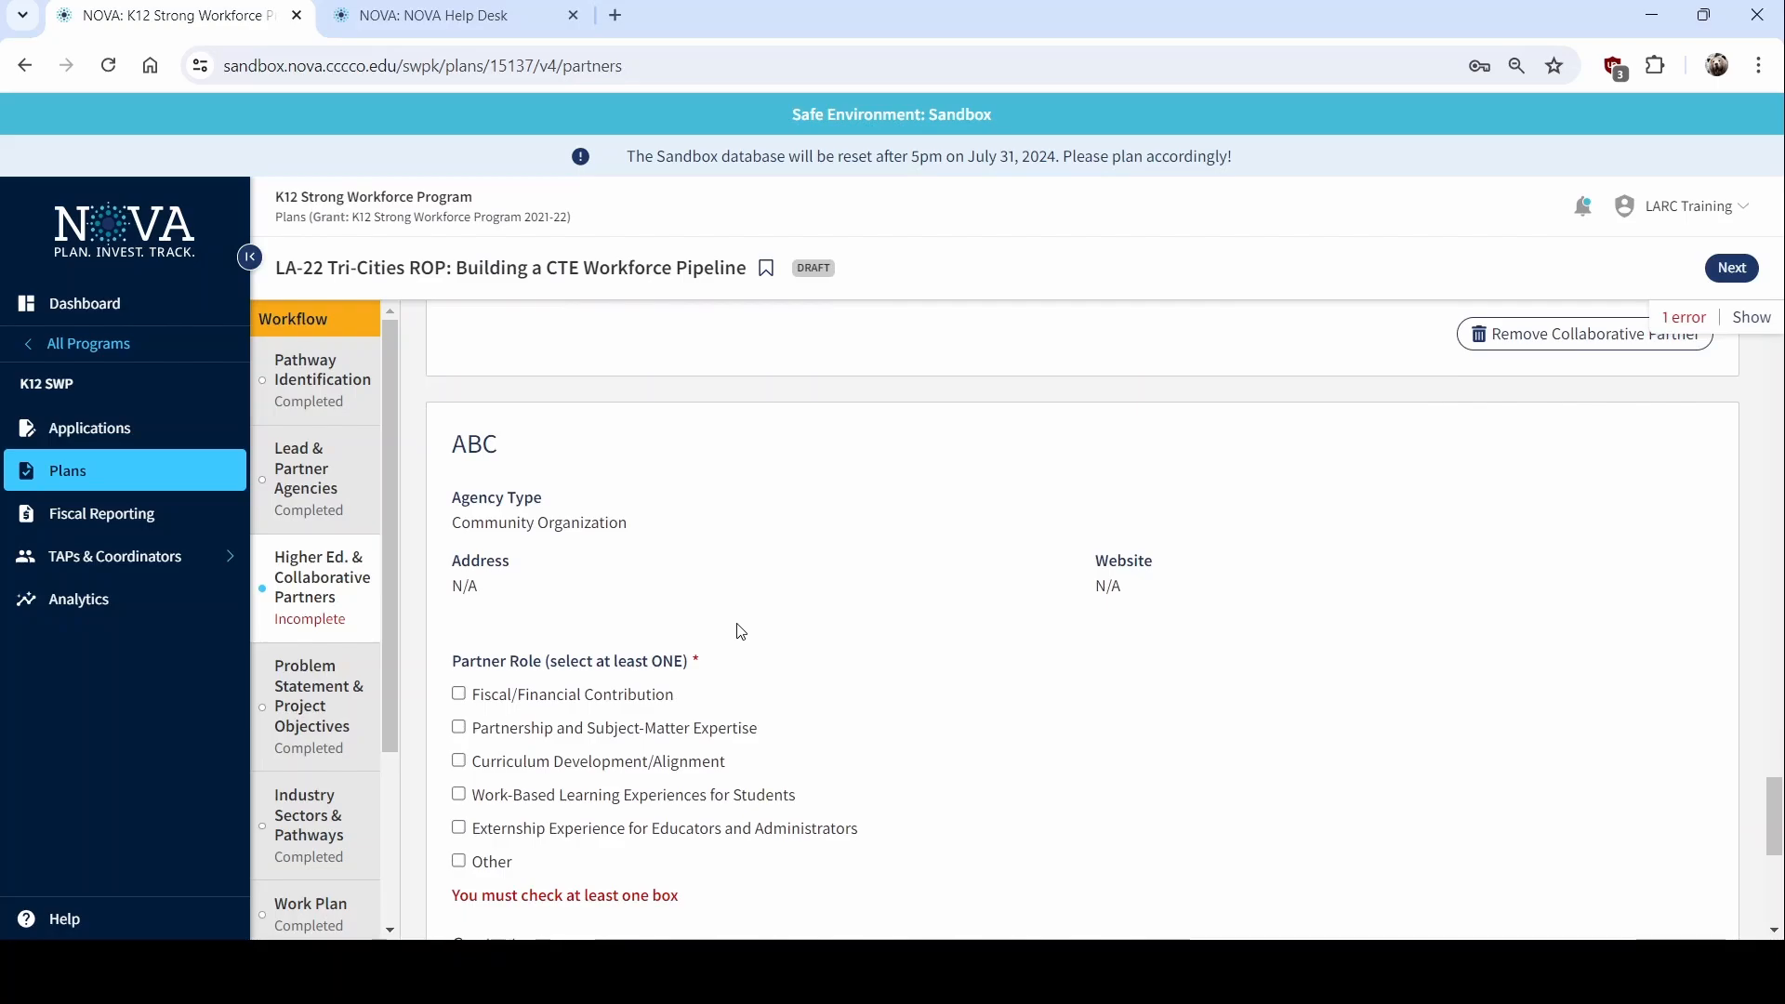
Give the ABC partner the roles Fiscal/Financial Contribution and Curriculum Development/Alignment
scroll(735, 631, up, 3)
scroll(716, 634, down, 6)
scroll(650, 521, up, 1)
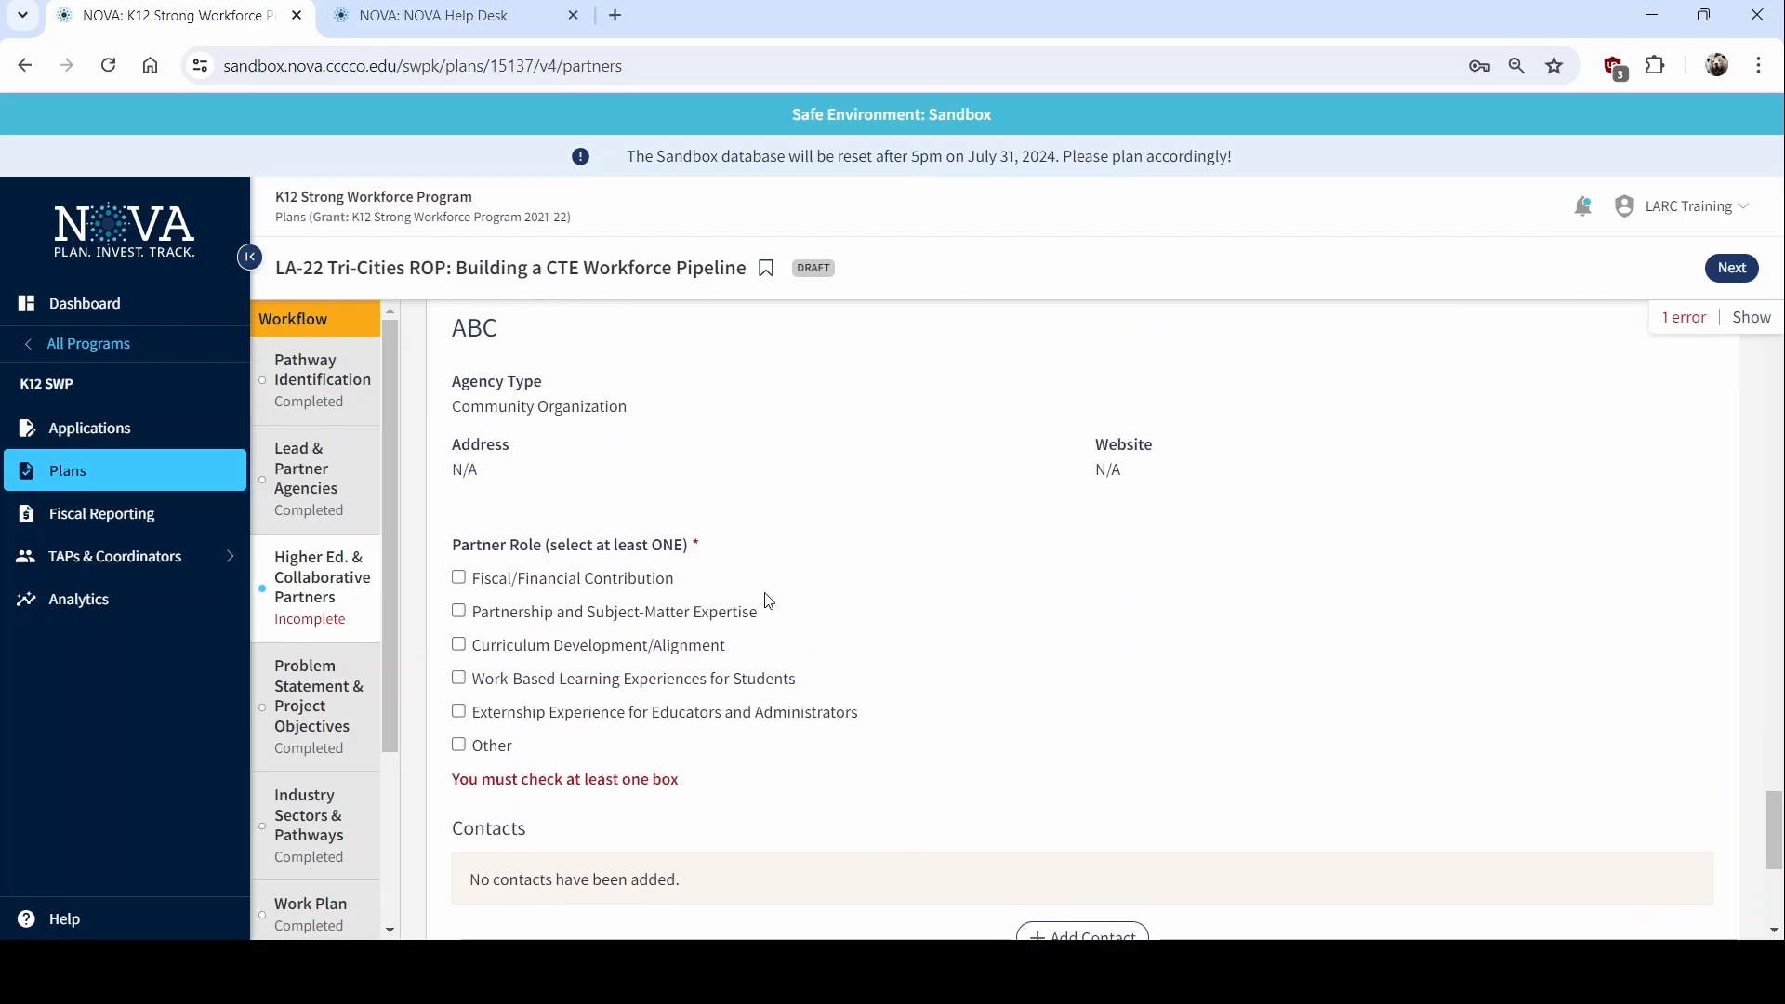
click(593, 592)
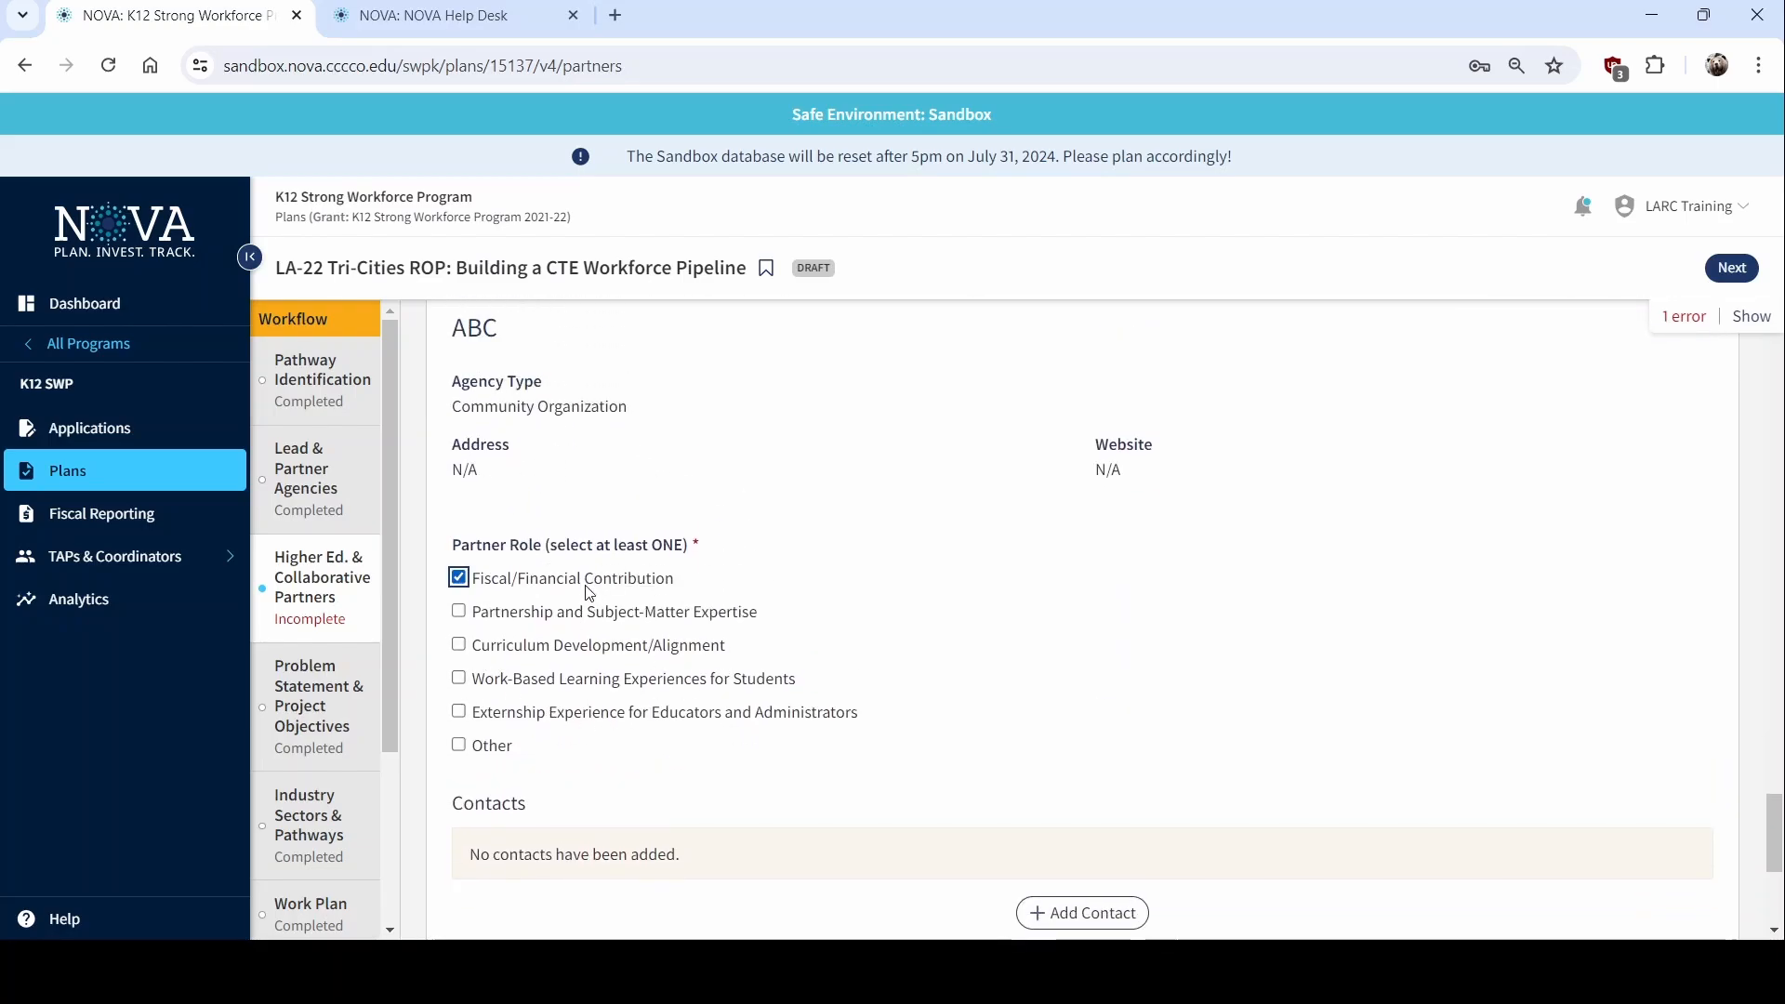
click(564, 648)
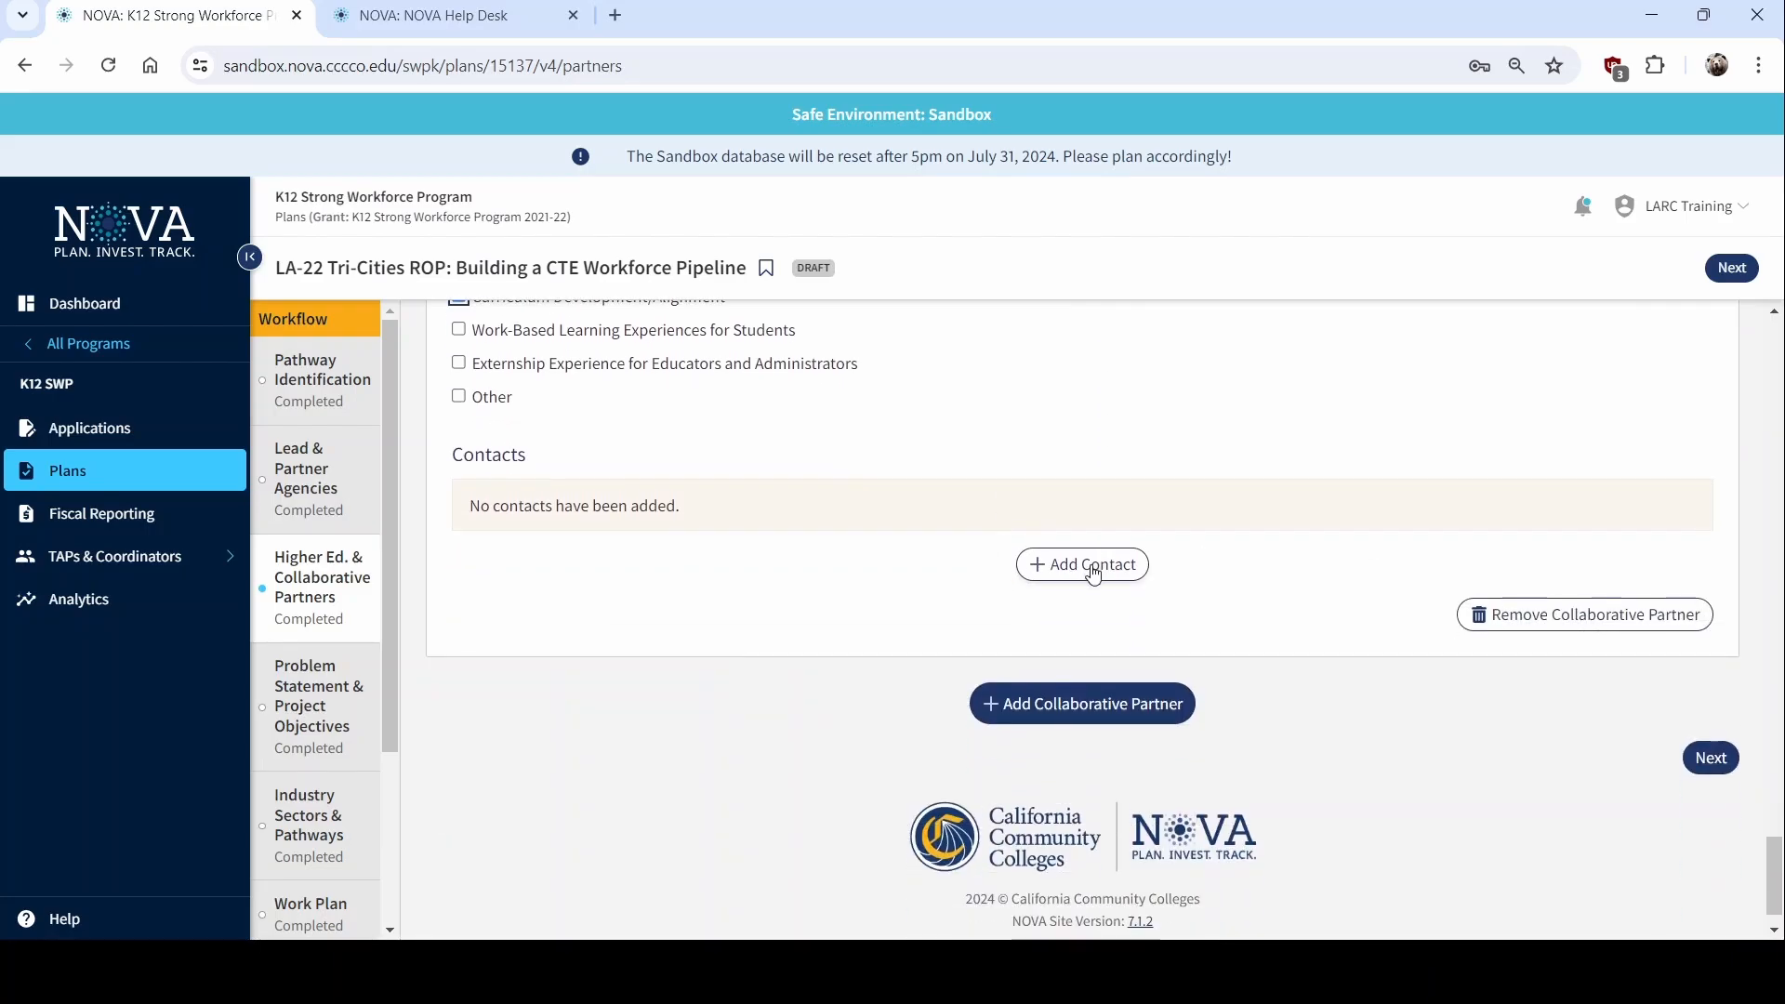
Add a contact to the ABC partner, finding an existing user by first name and assigning the role Project Viewer
click(1084, 563)
click(588, 434)
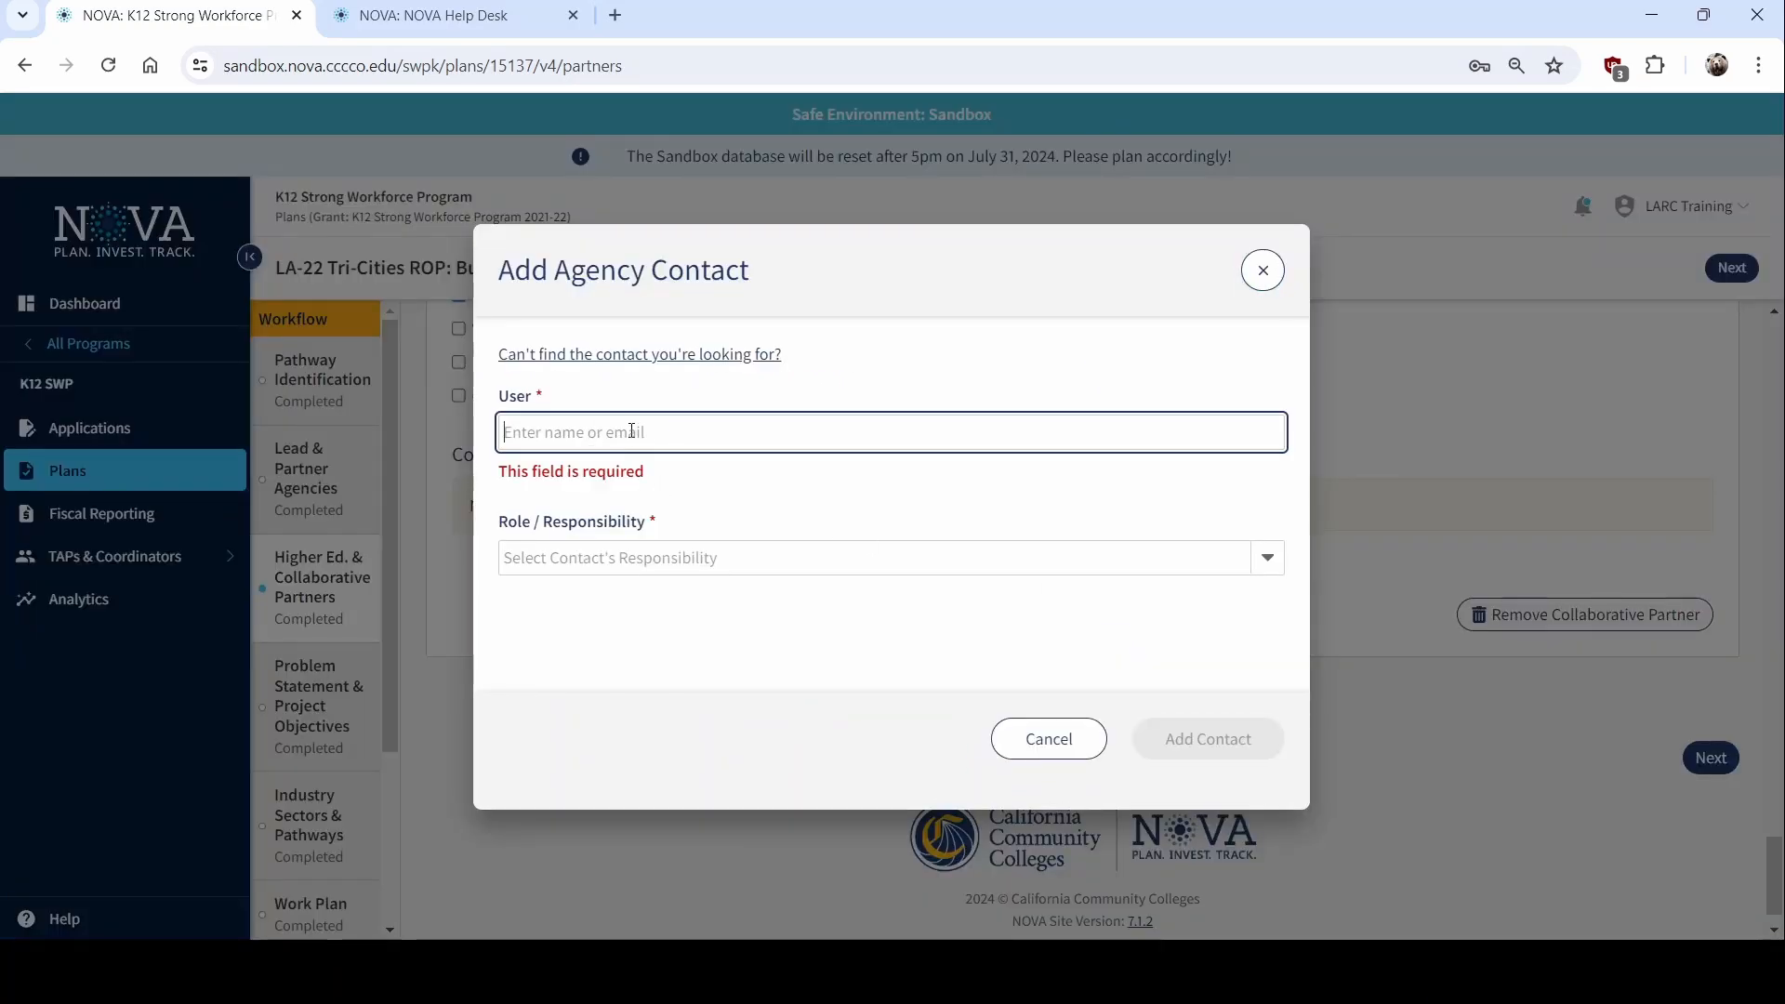
text(john)
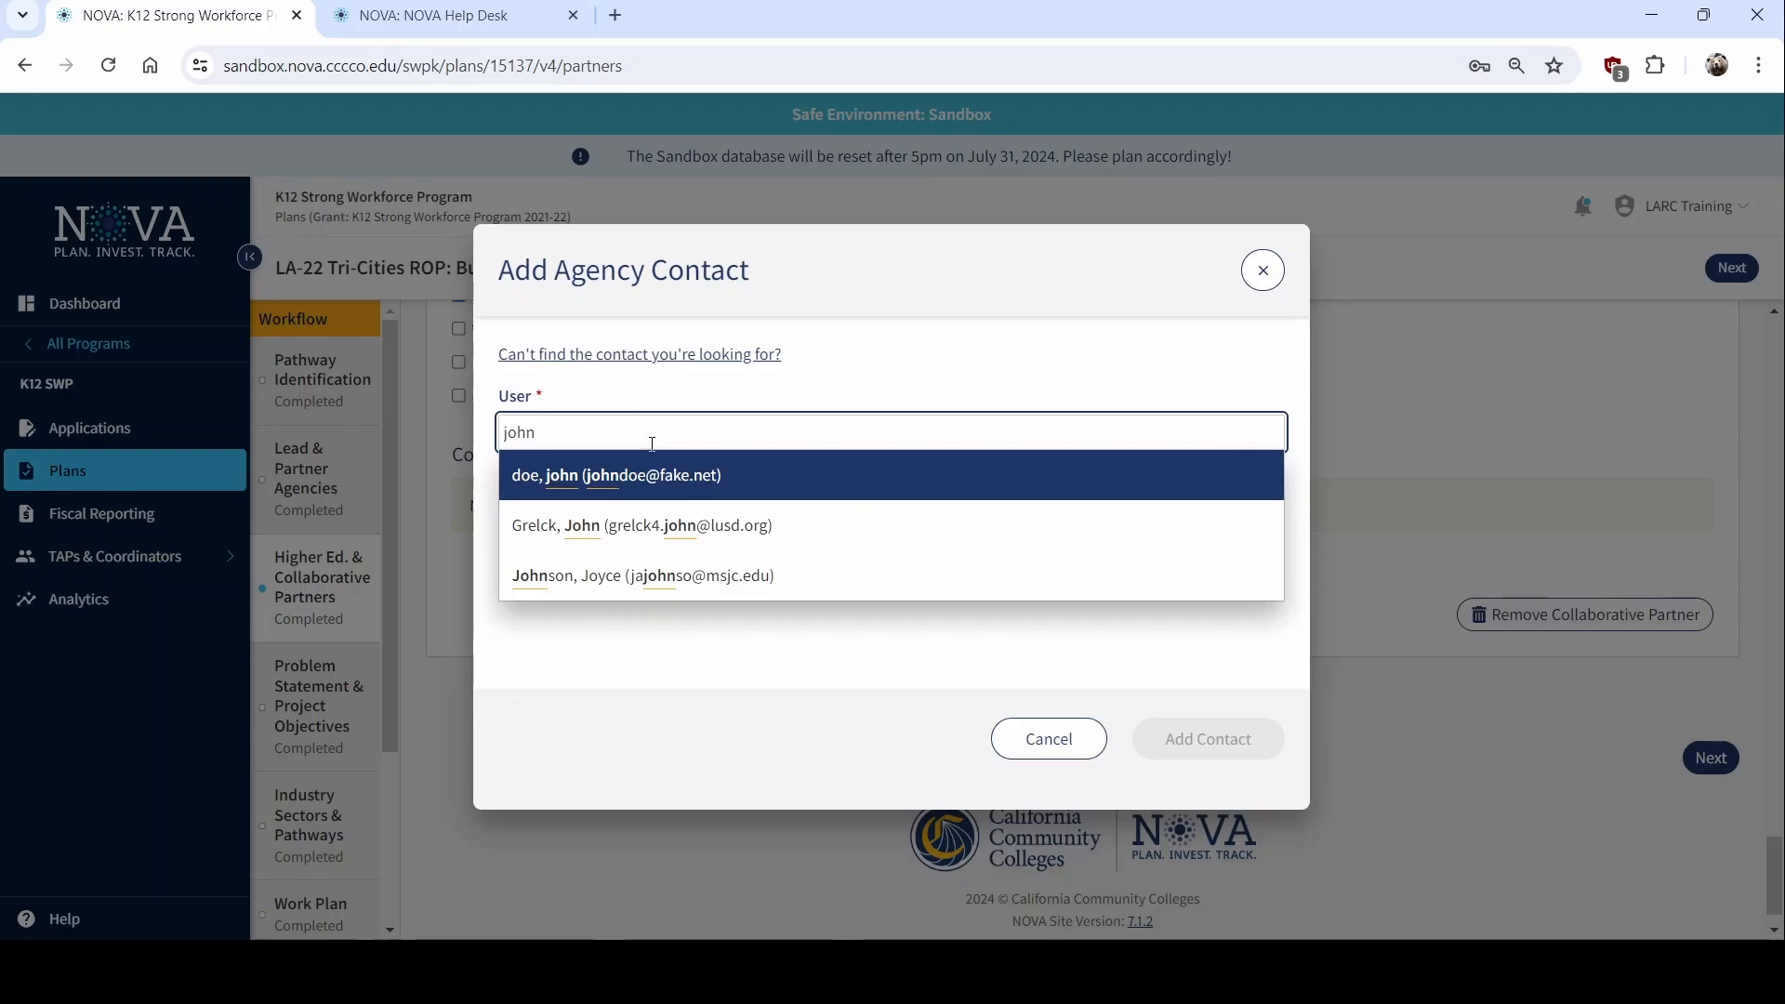
click(651, 478)
click(670, 524)
click(657, 617)
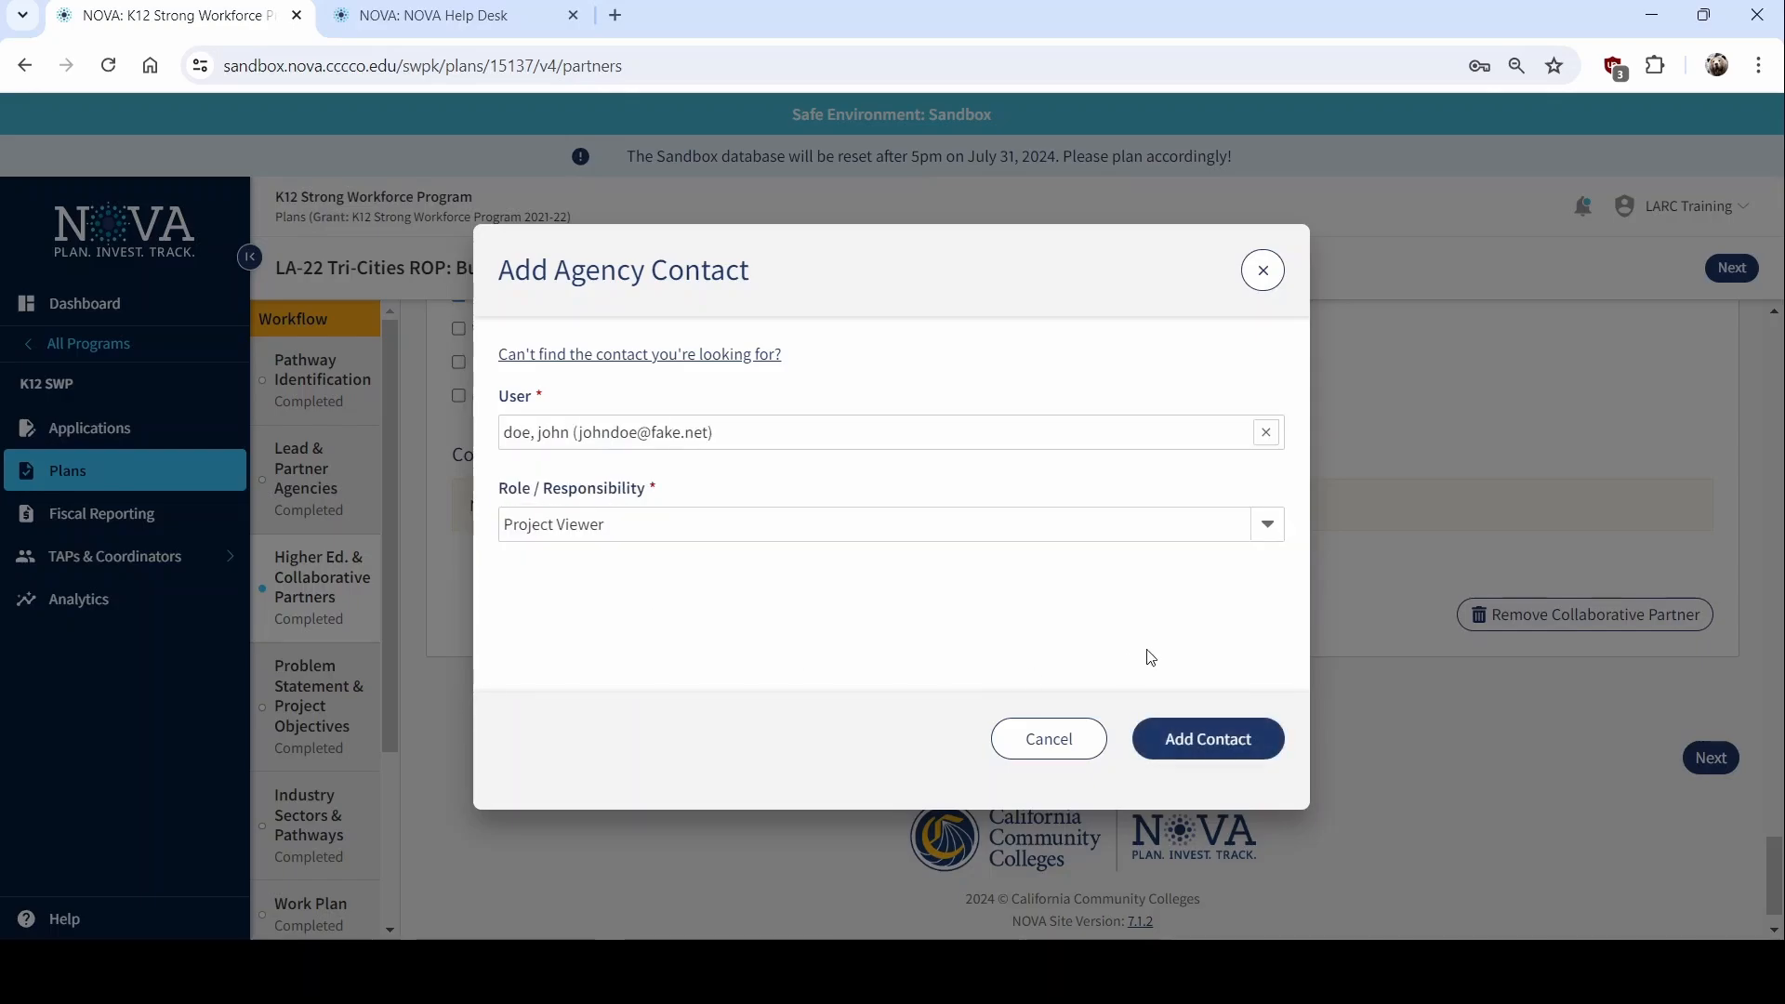
click(1162, 738)
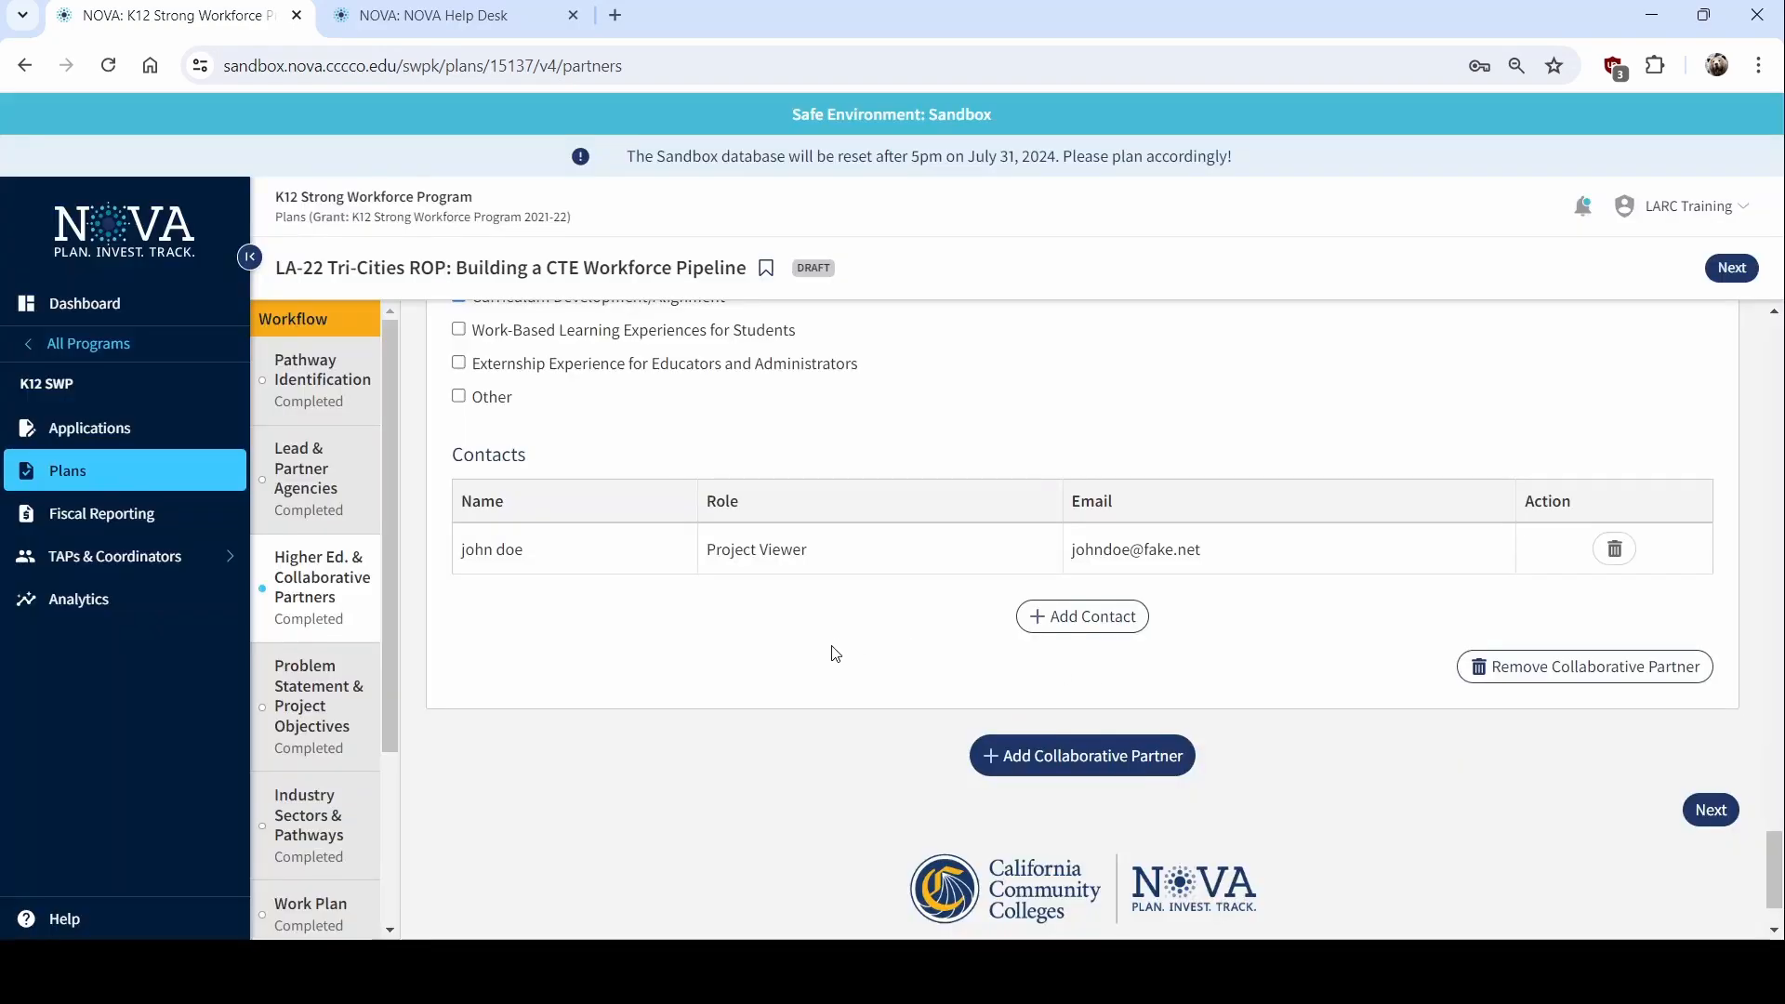
Review the roles and contacts of the collaborative and higher education partners, from ABC back up to Rio Hondo College
scroll(839, 667, up, 3)
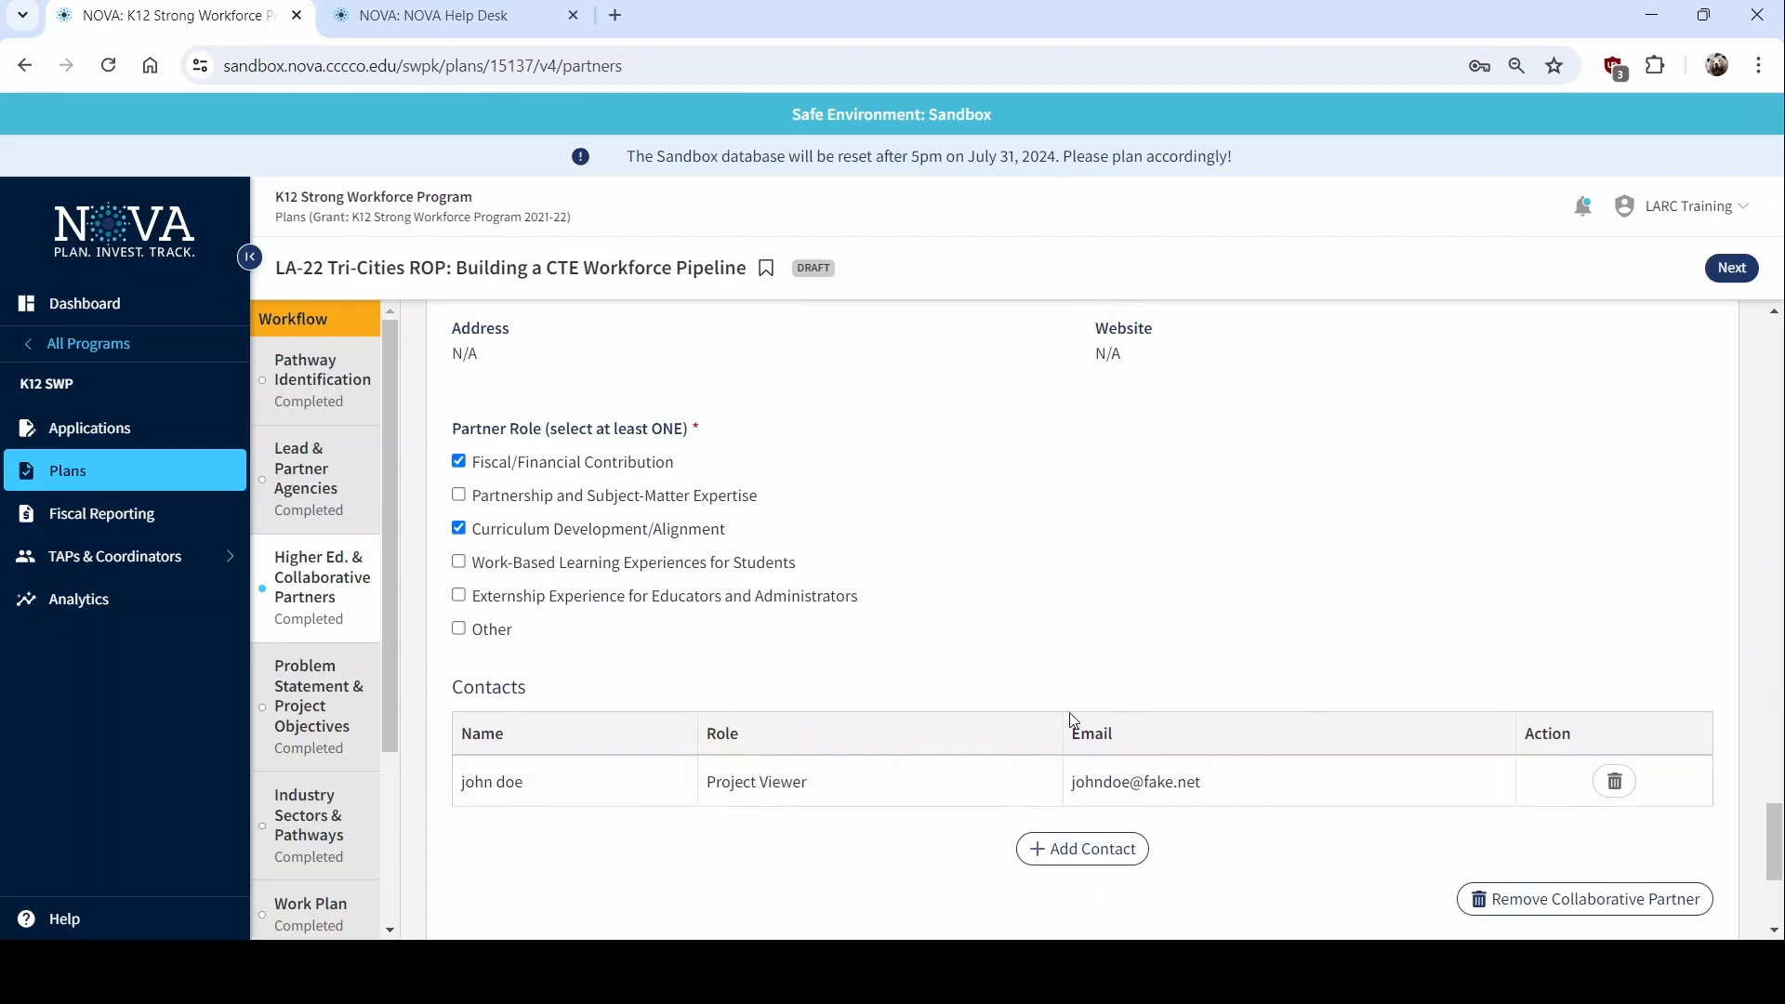
scroll(823, 650, up, 3)
scroll(936, 750, up, 3)
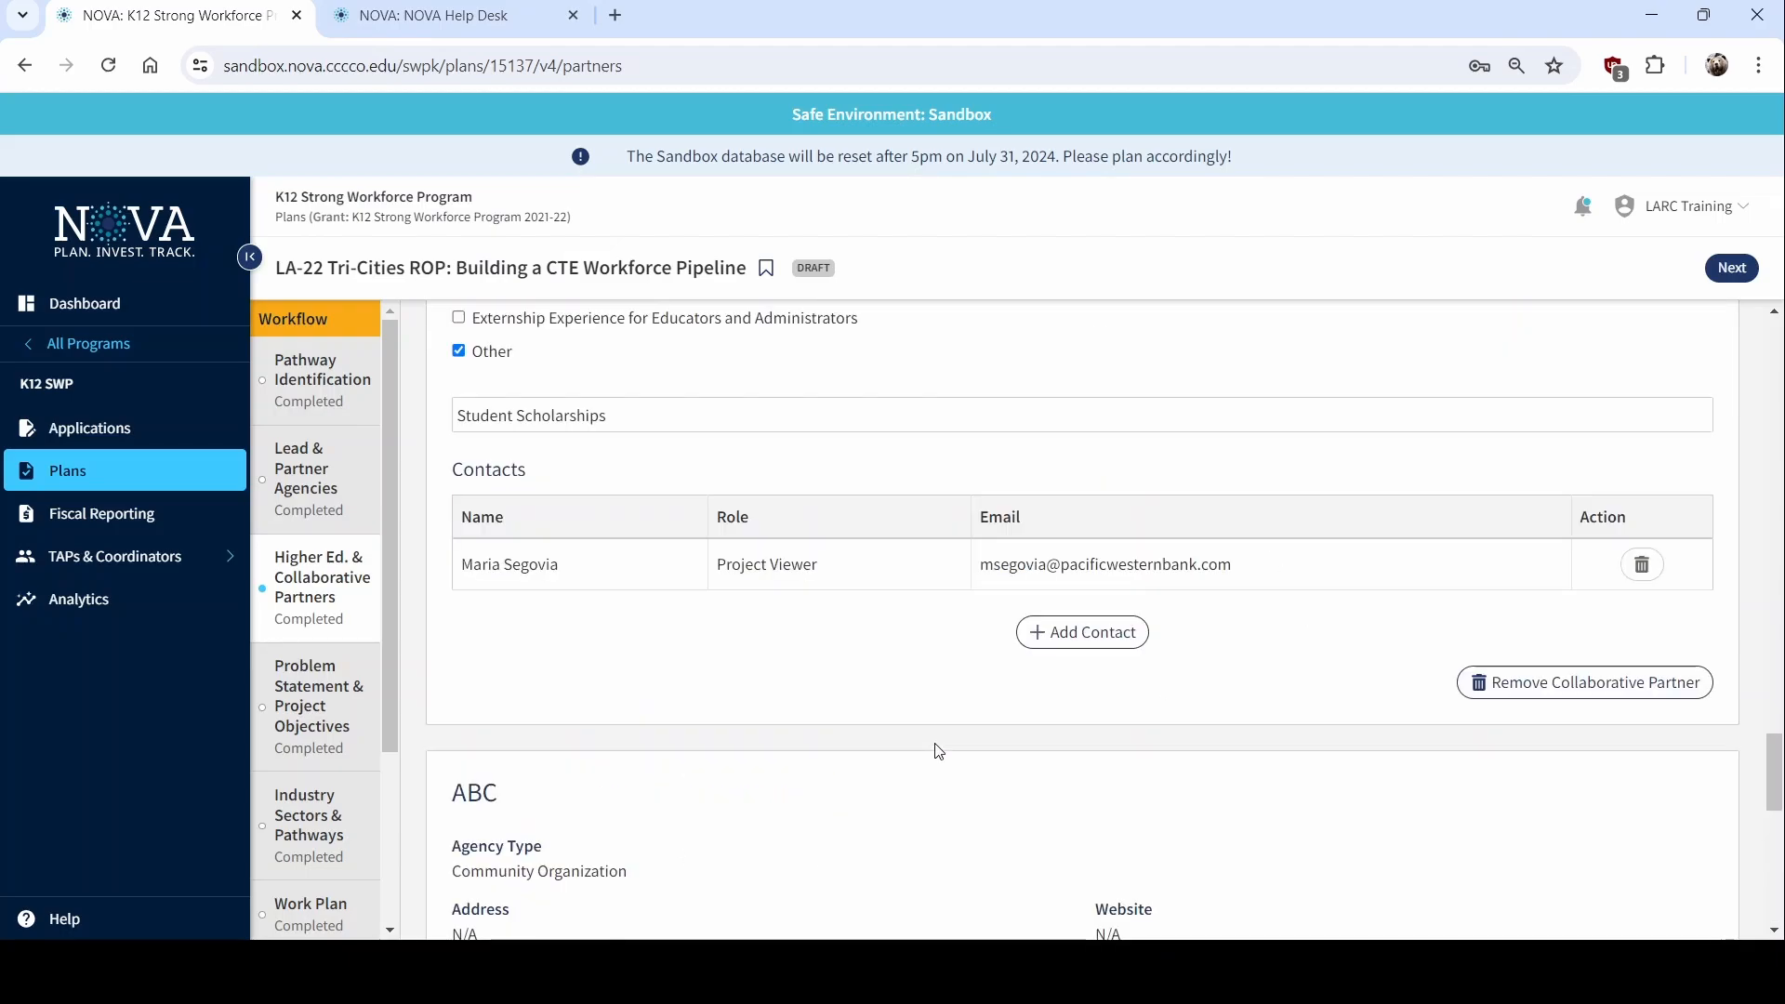
scroll(936, 751, down, 2)
scroll(936, 750, up, 11)
scroll(938, 752, down, 9)
scroll(938, 751, up, 10)
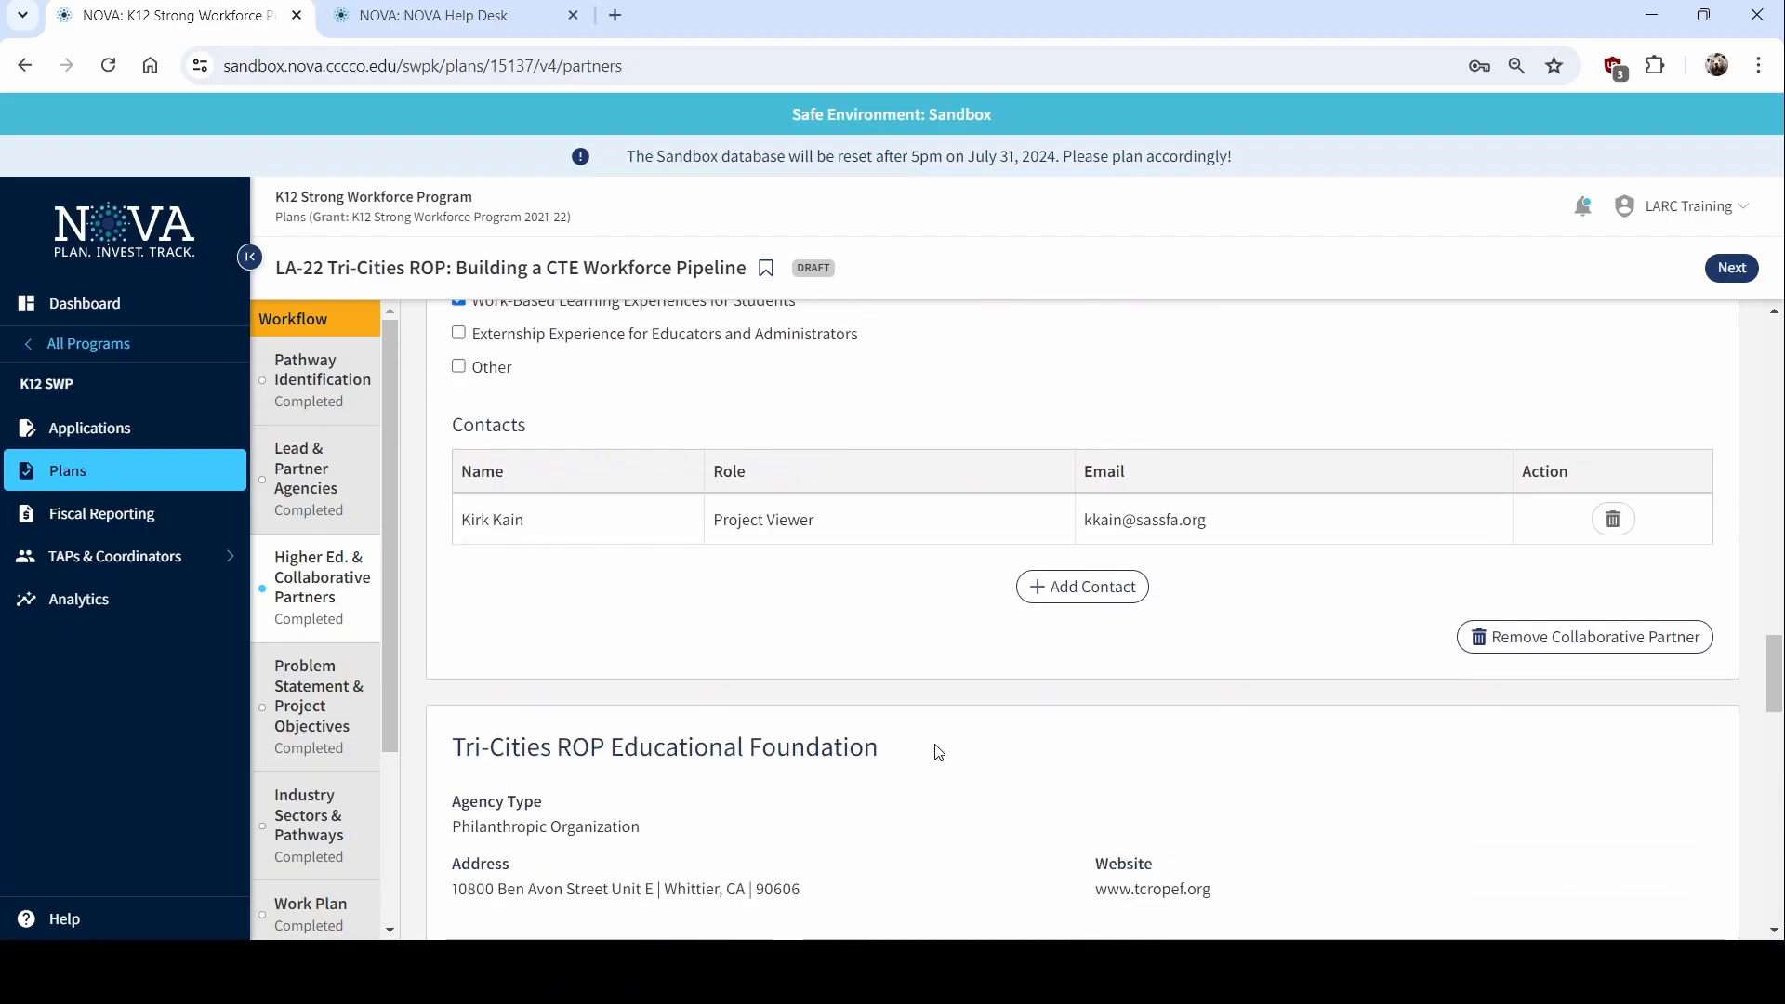
scroll(1647, 714, up, 5)
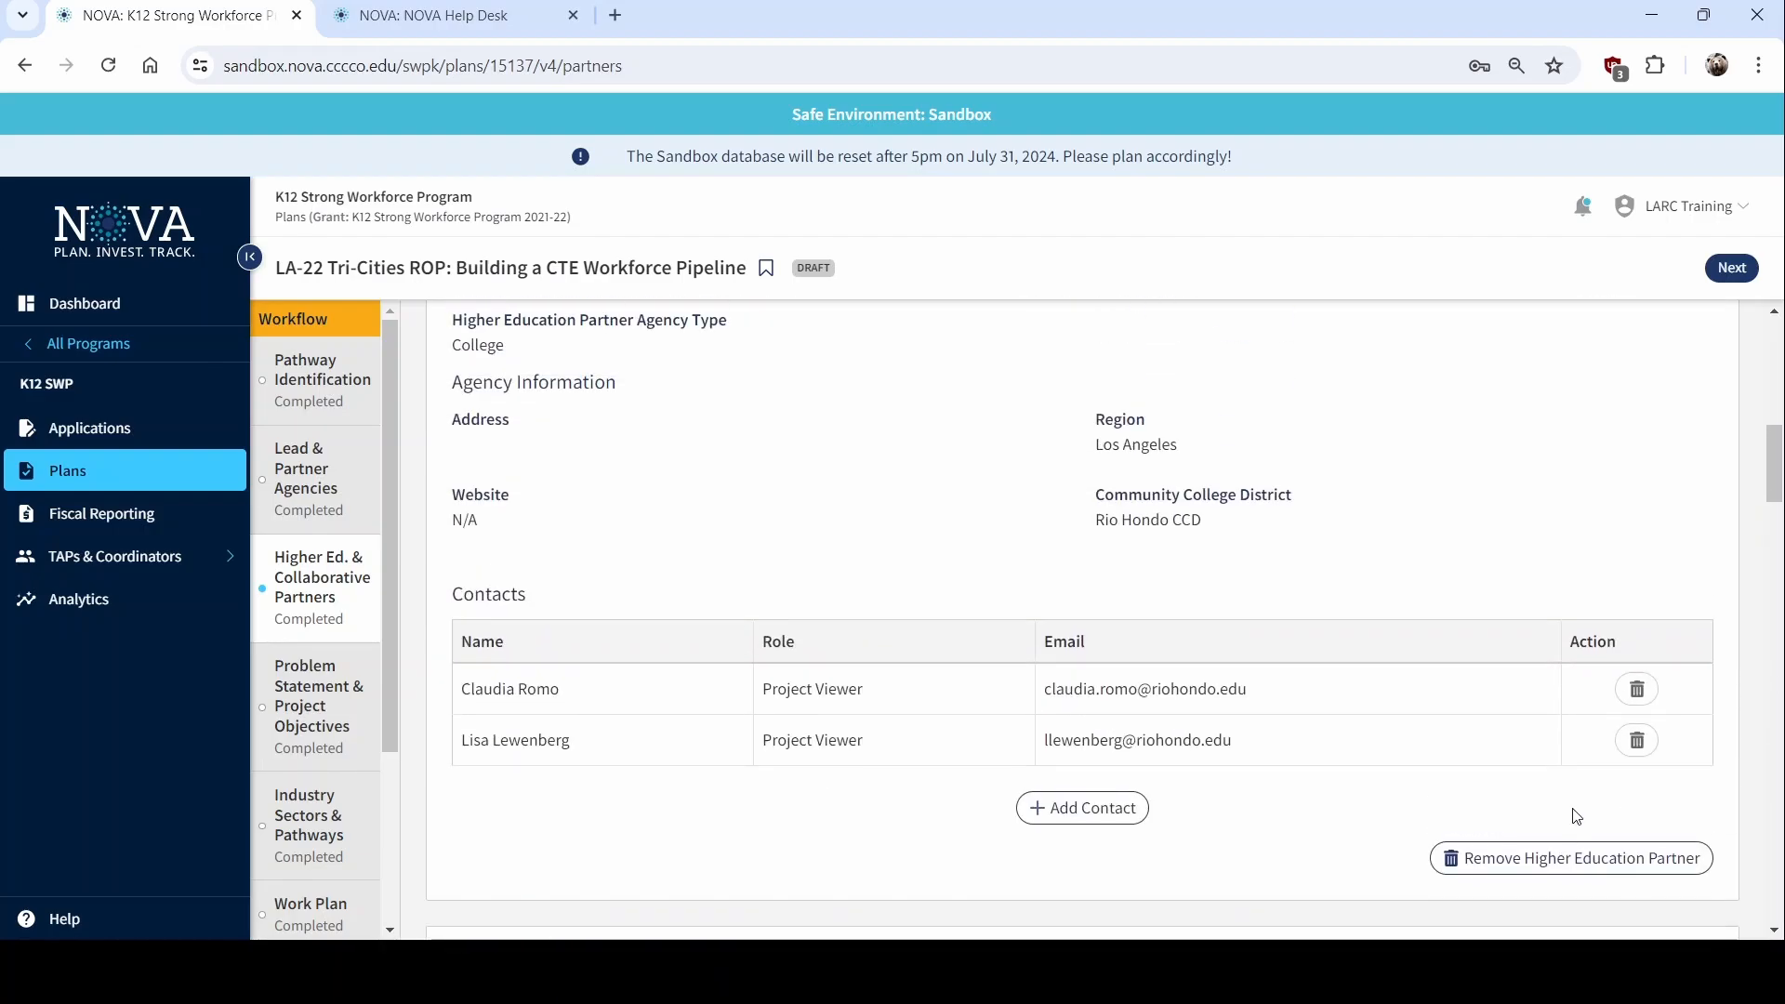
Remove the collaborative partner ABC from the plan and confirm the removal
click(1561, 869)
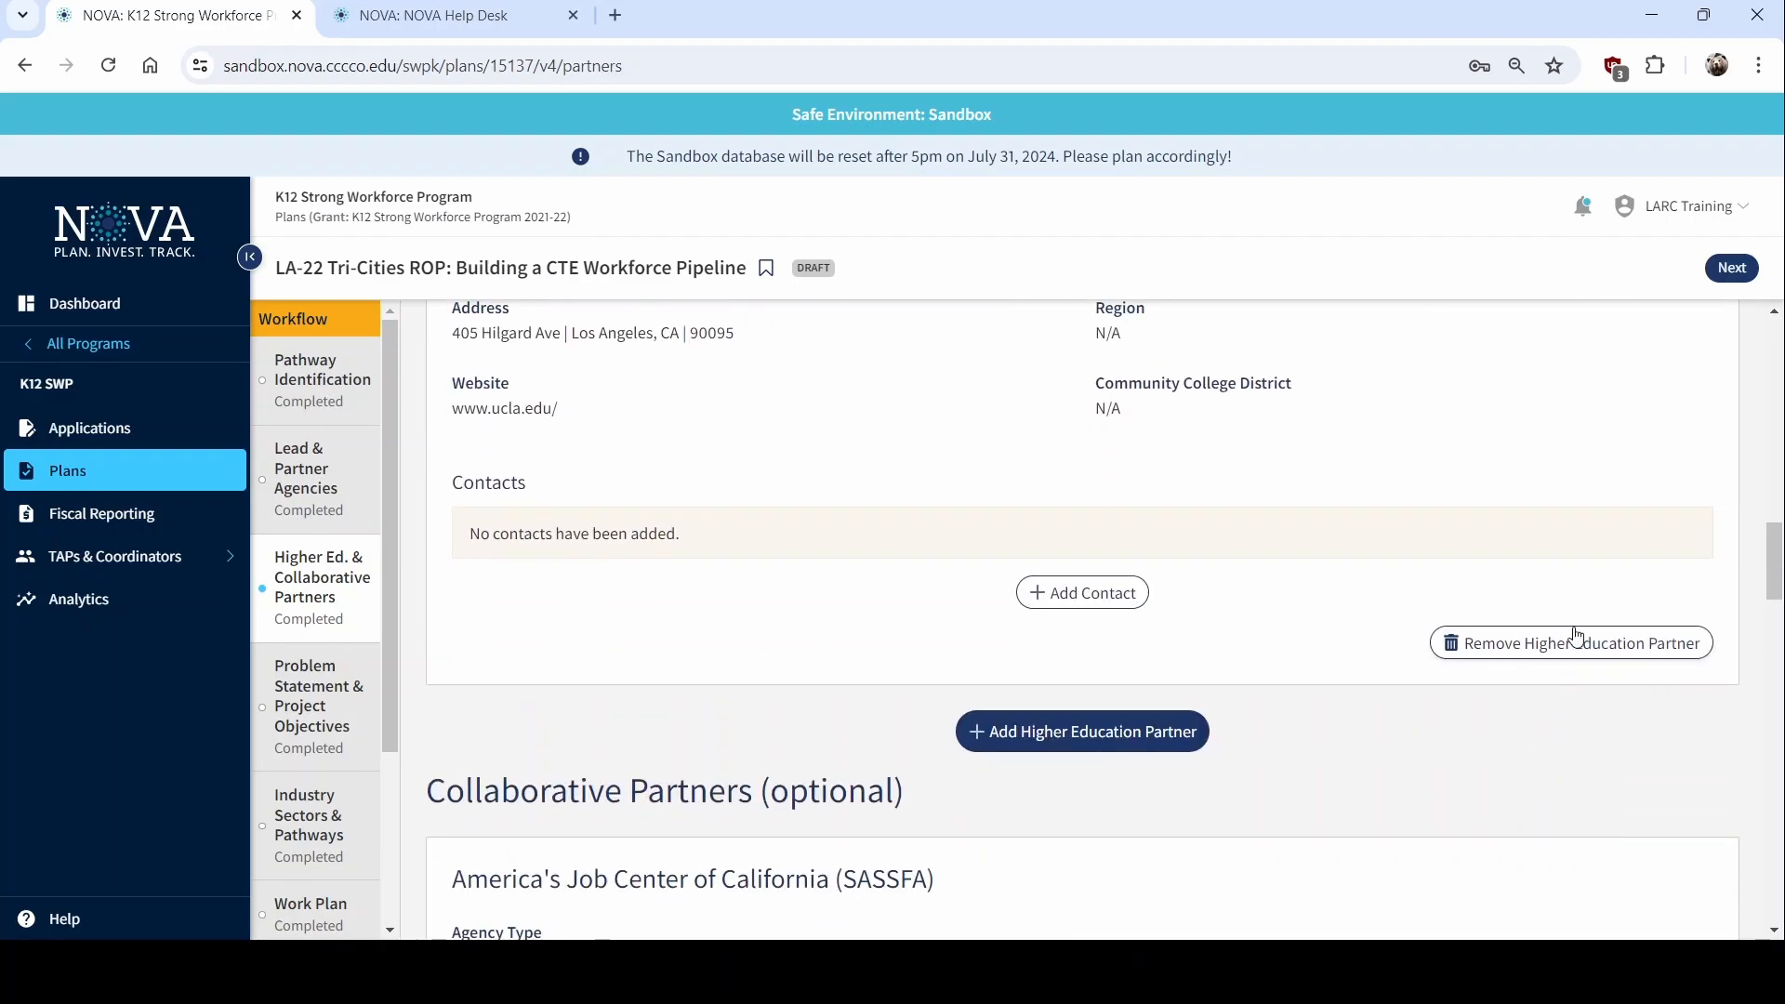
scroll(1414, 701, down, 8)
scroll(1474, 733, down, 5)
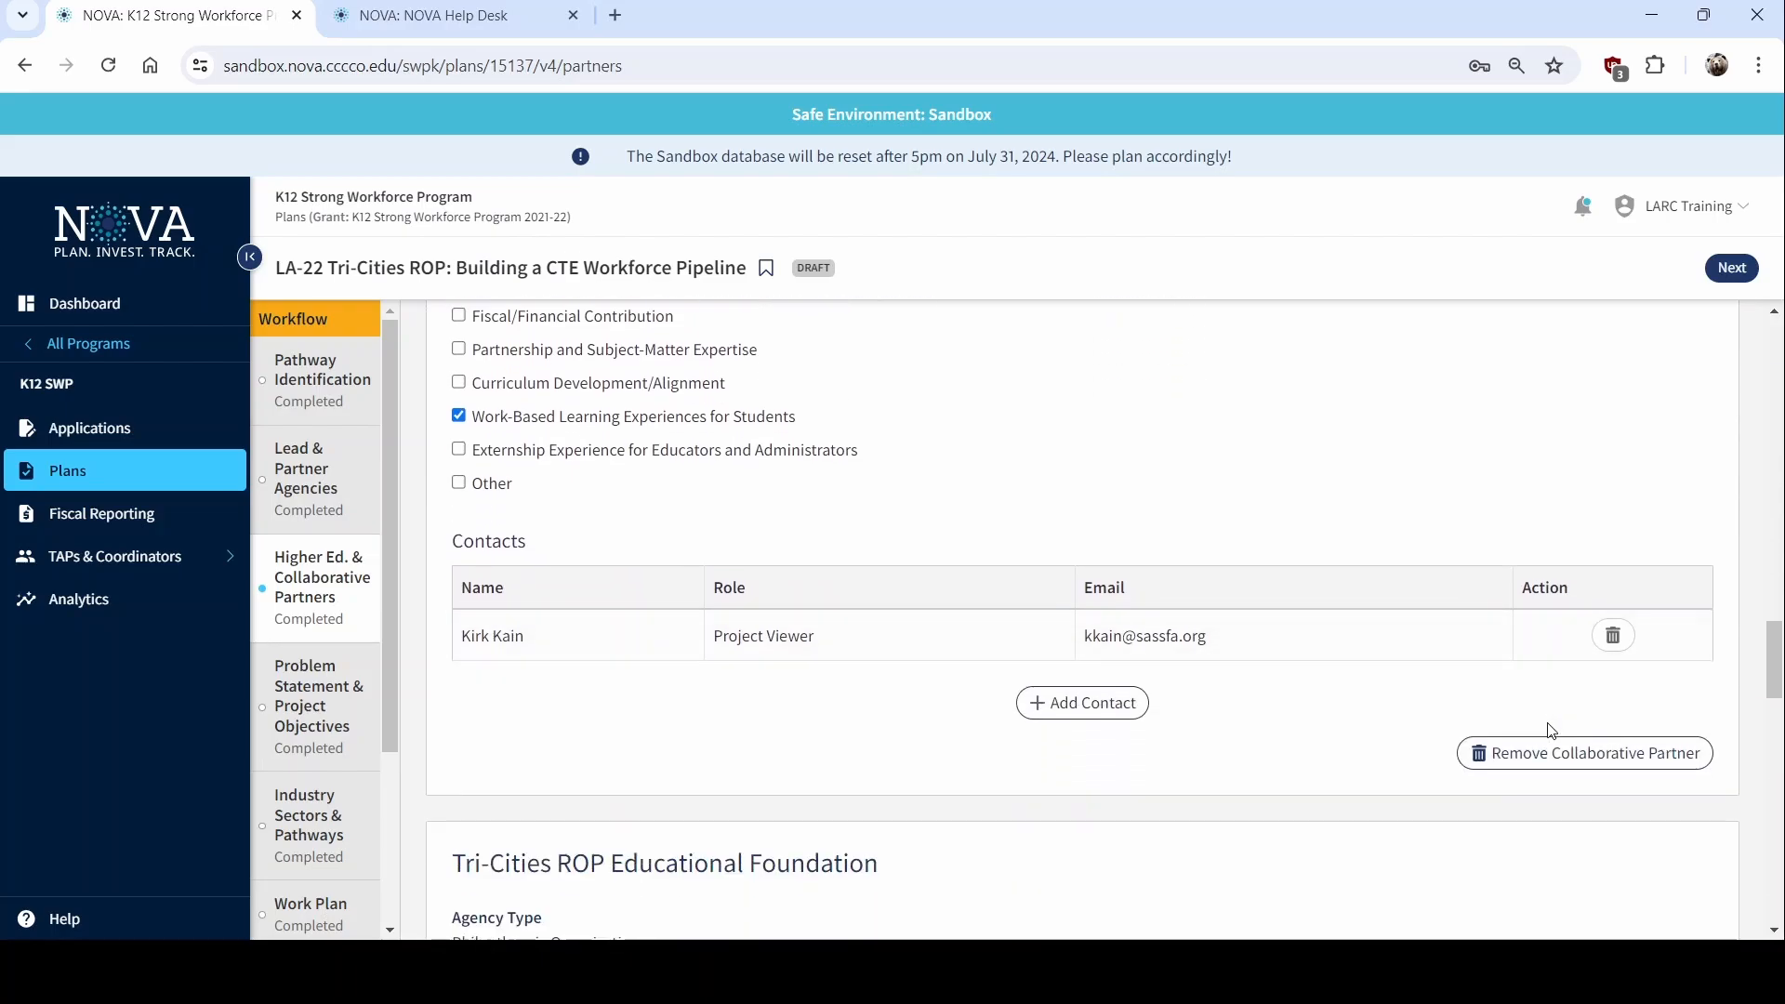
scroll(1610, 782, down, 4)
scroll(1611, 782, down, 6)
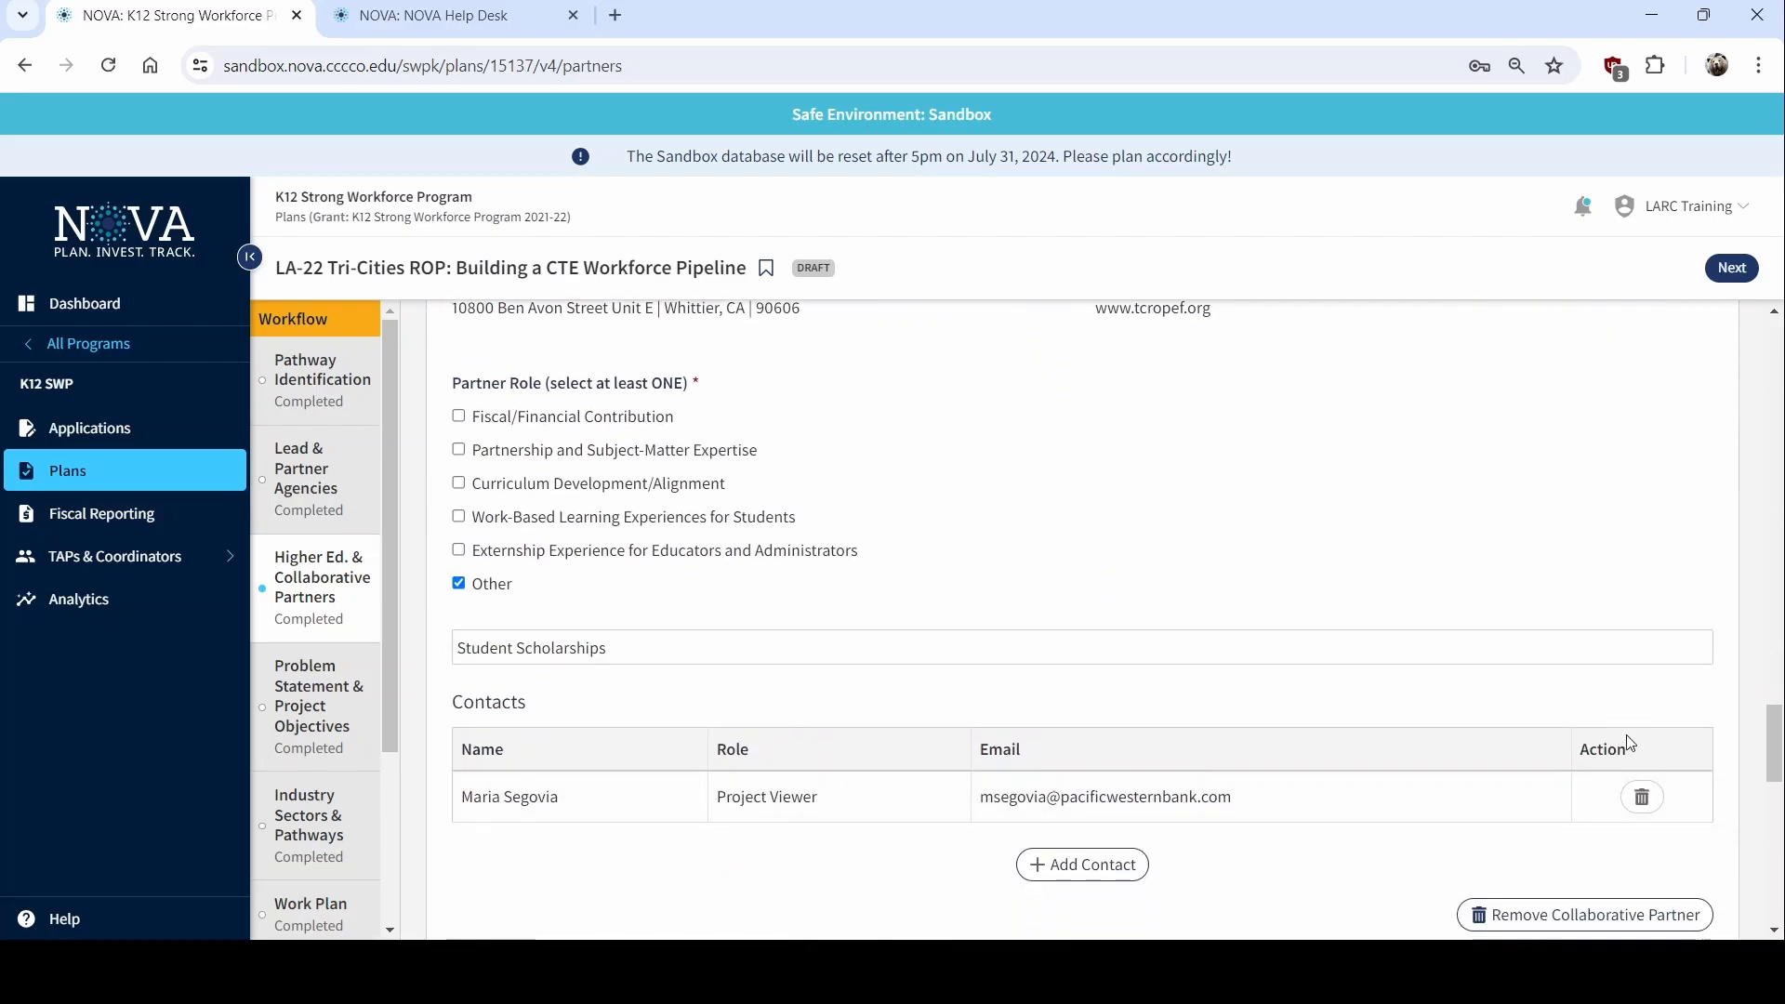
scroll(1613, 807, down, 5)
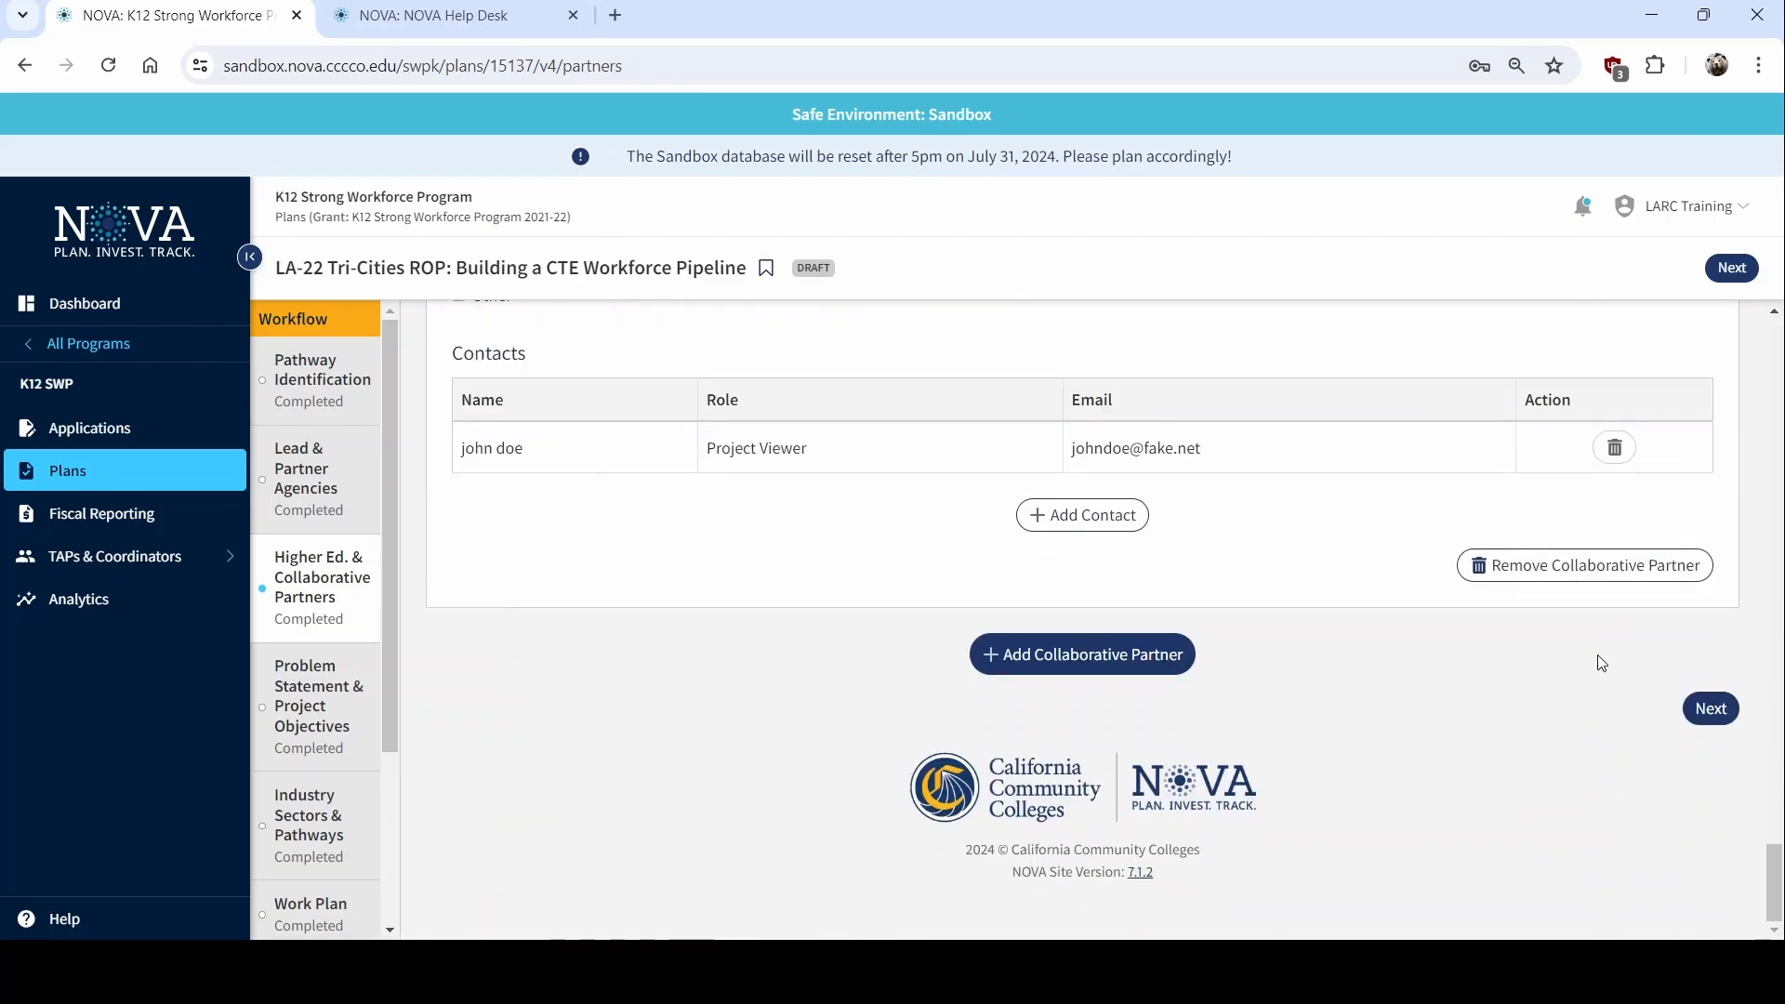
click(1586, 566)
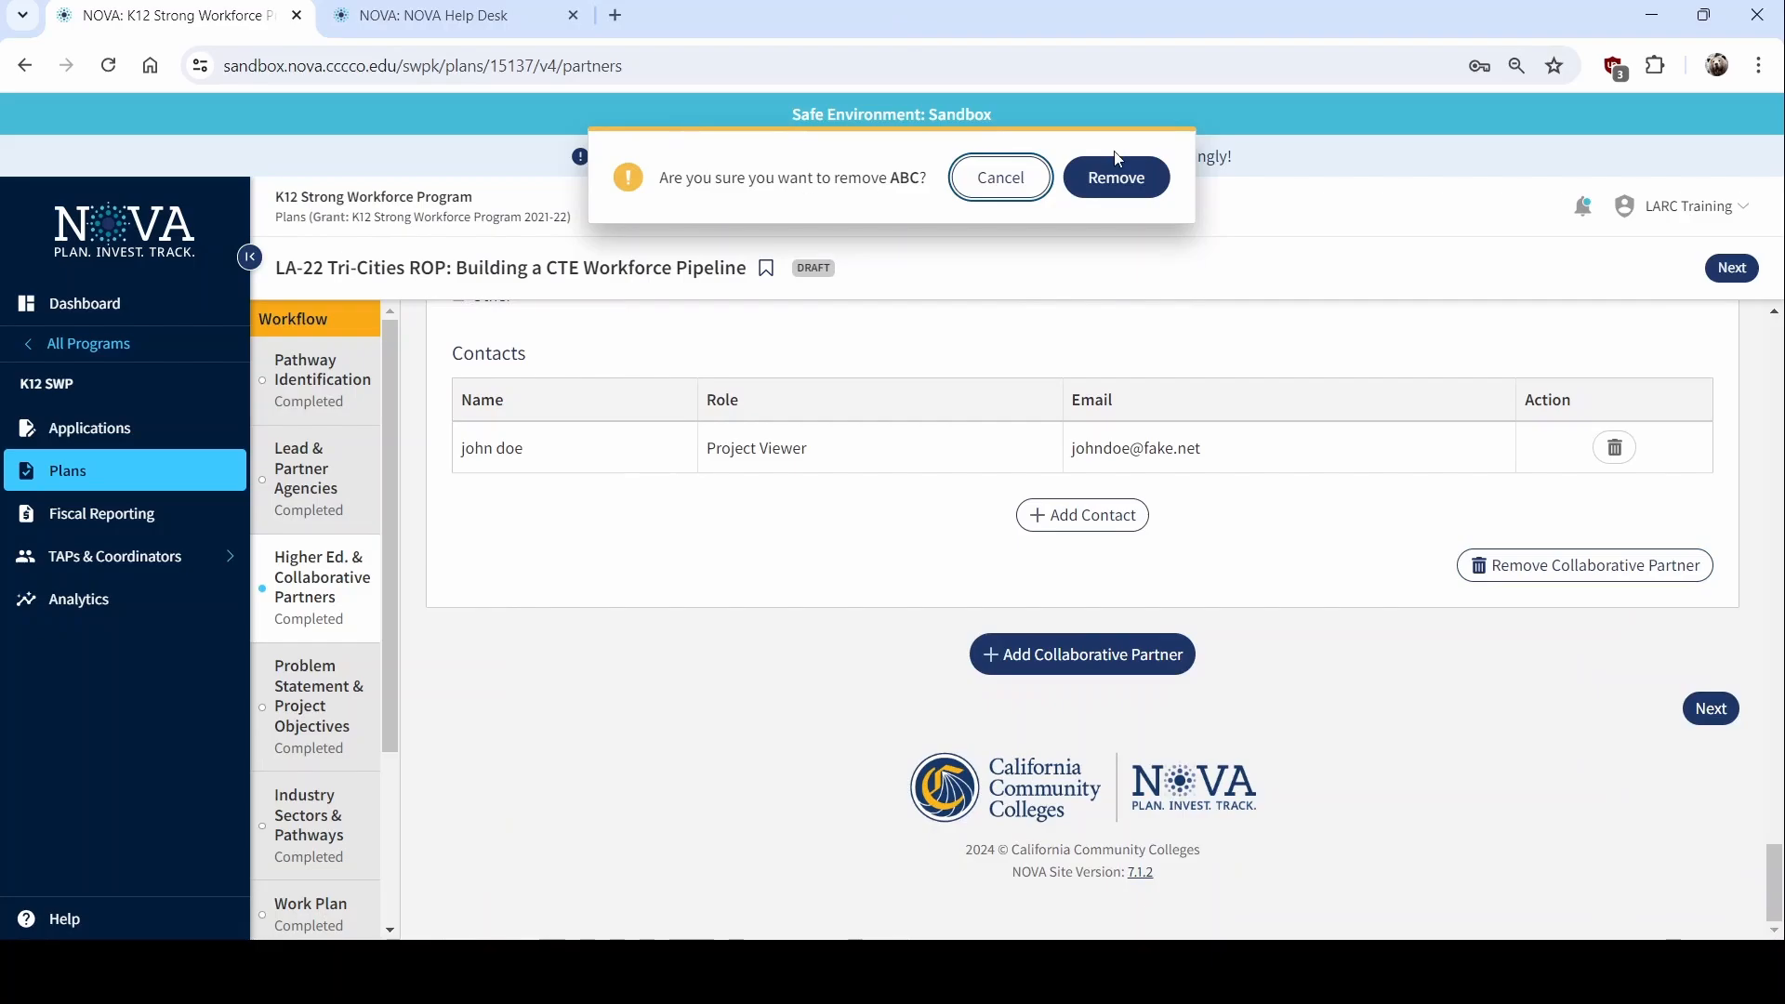
click(1116, 178)
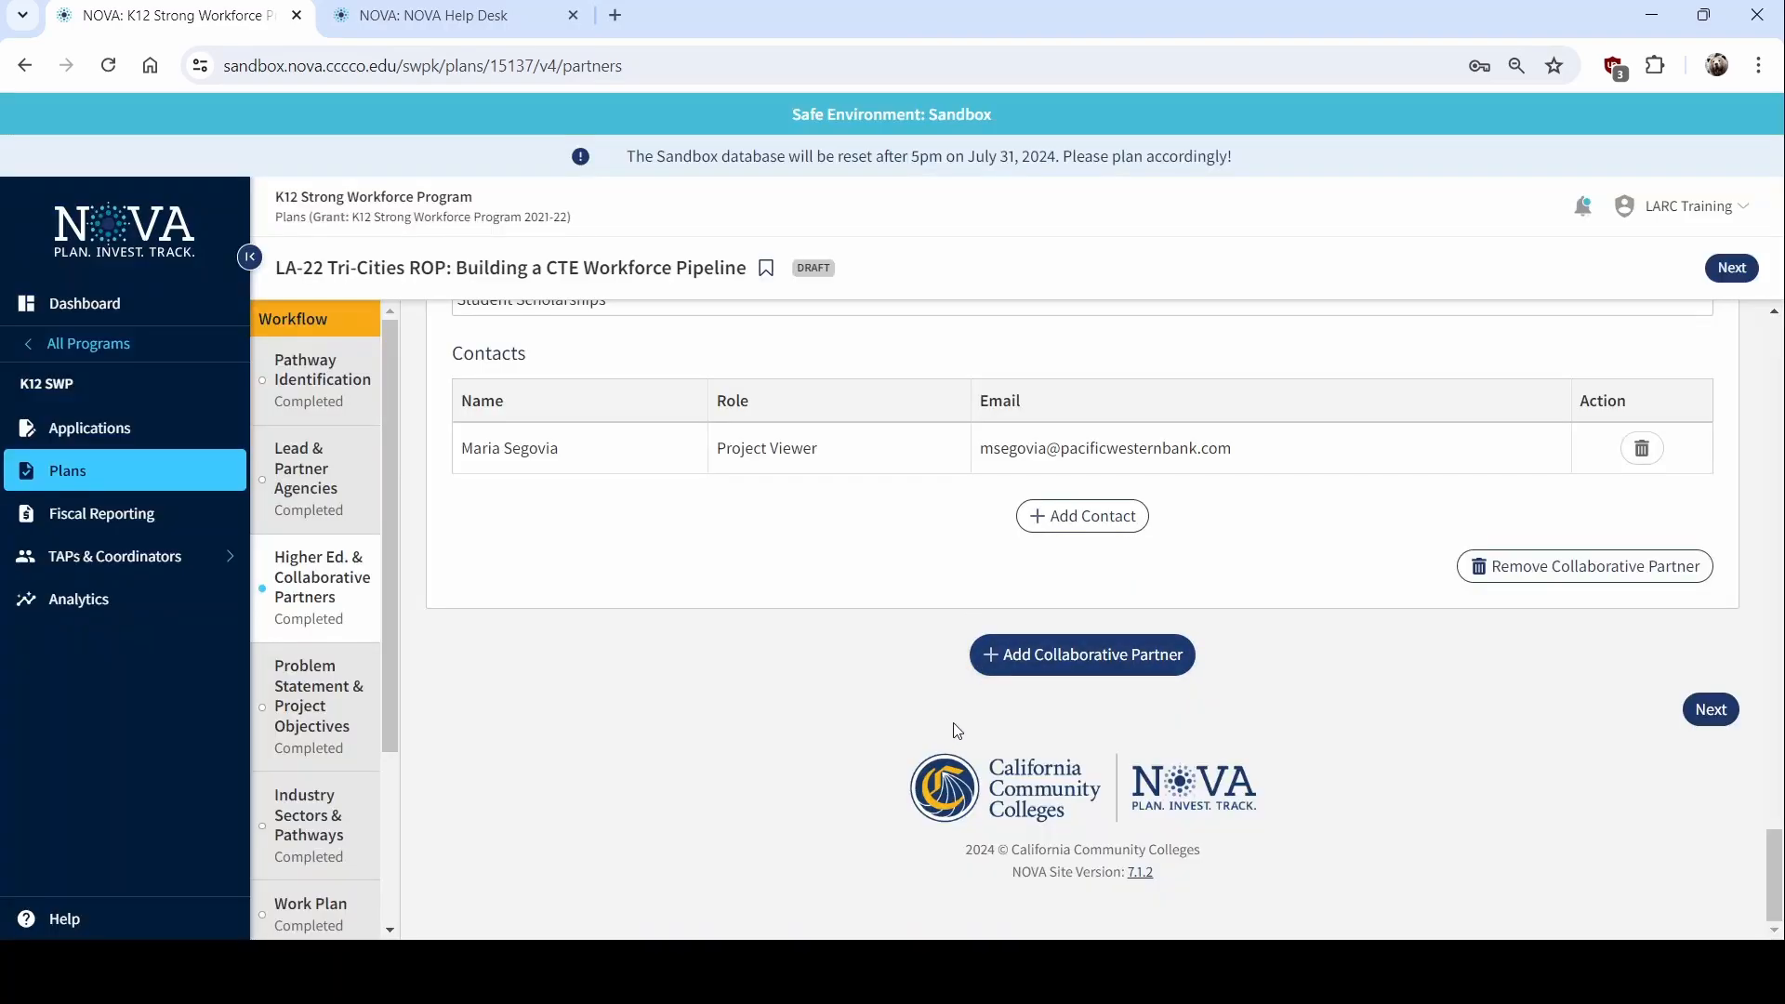
Remove the higher education partner University of California-Los Angeles from the plan and confirm the removal
scroll(702, 734, up, 10)
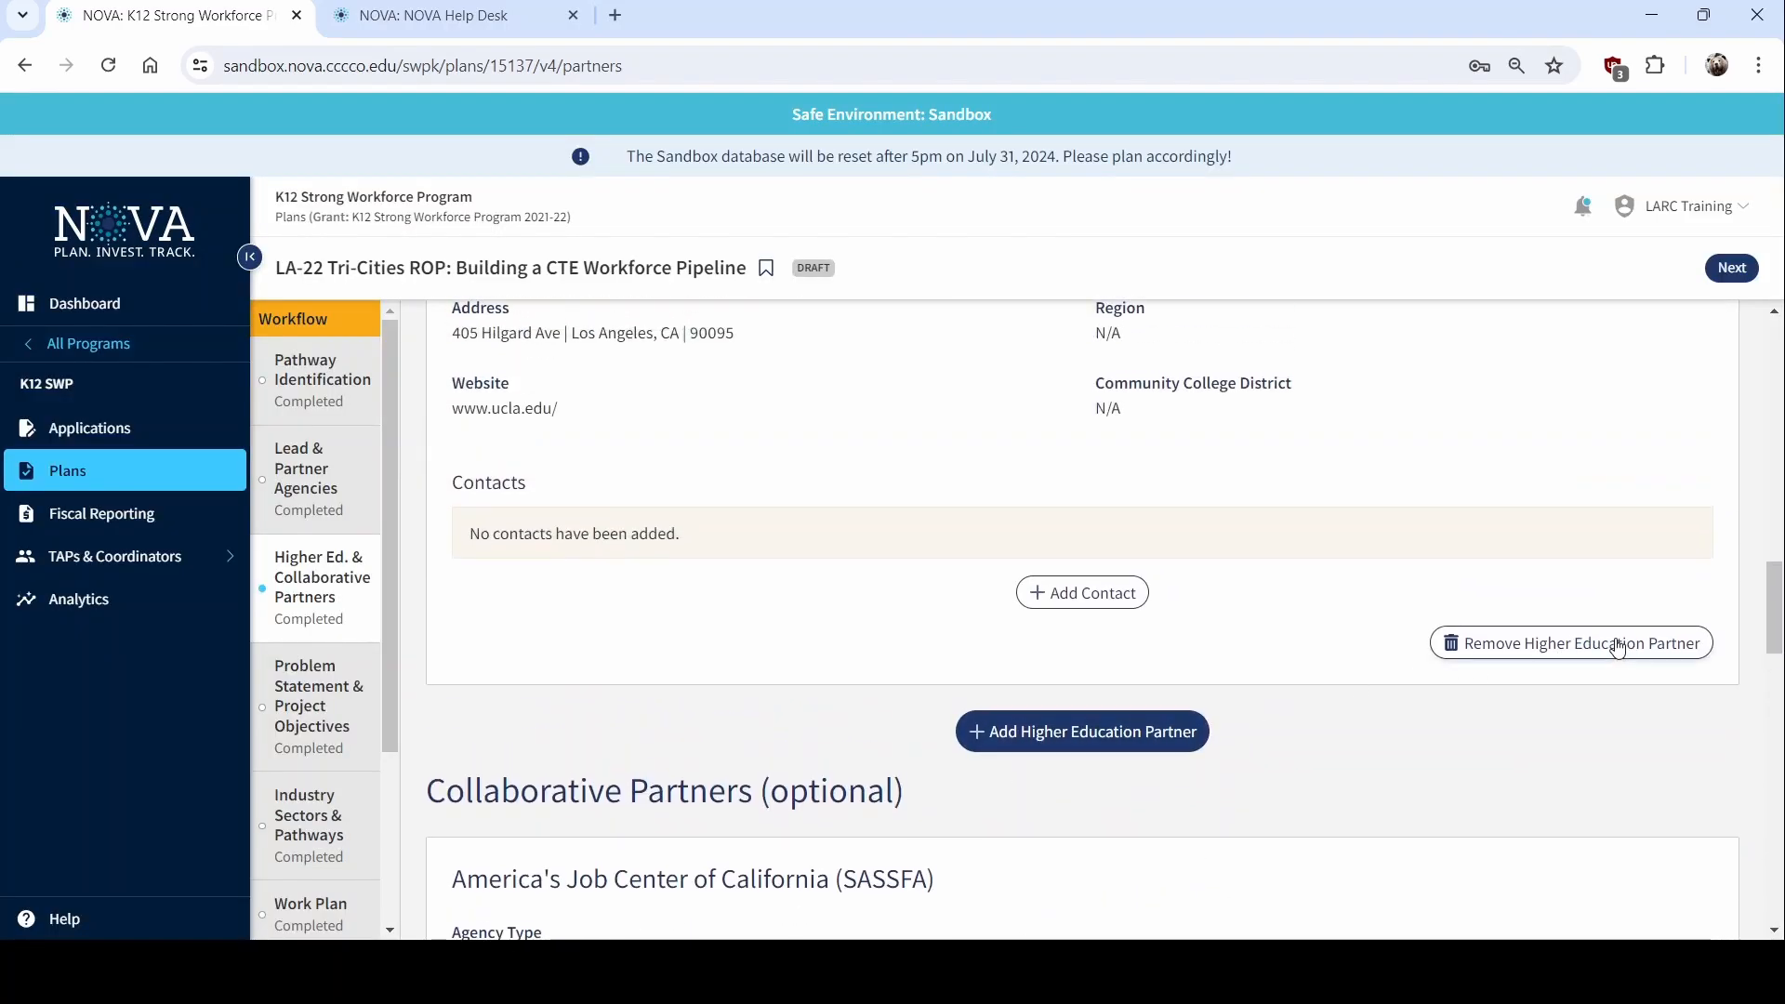
click(1610, 654)
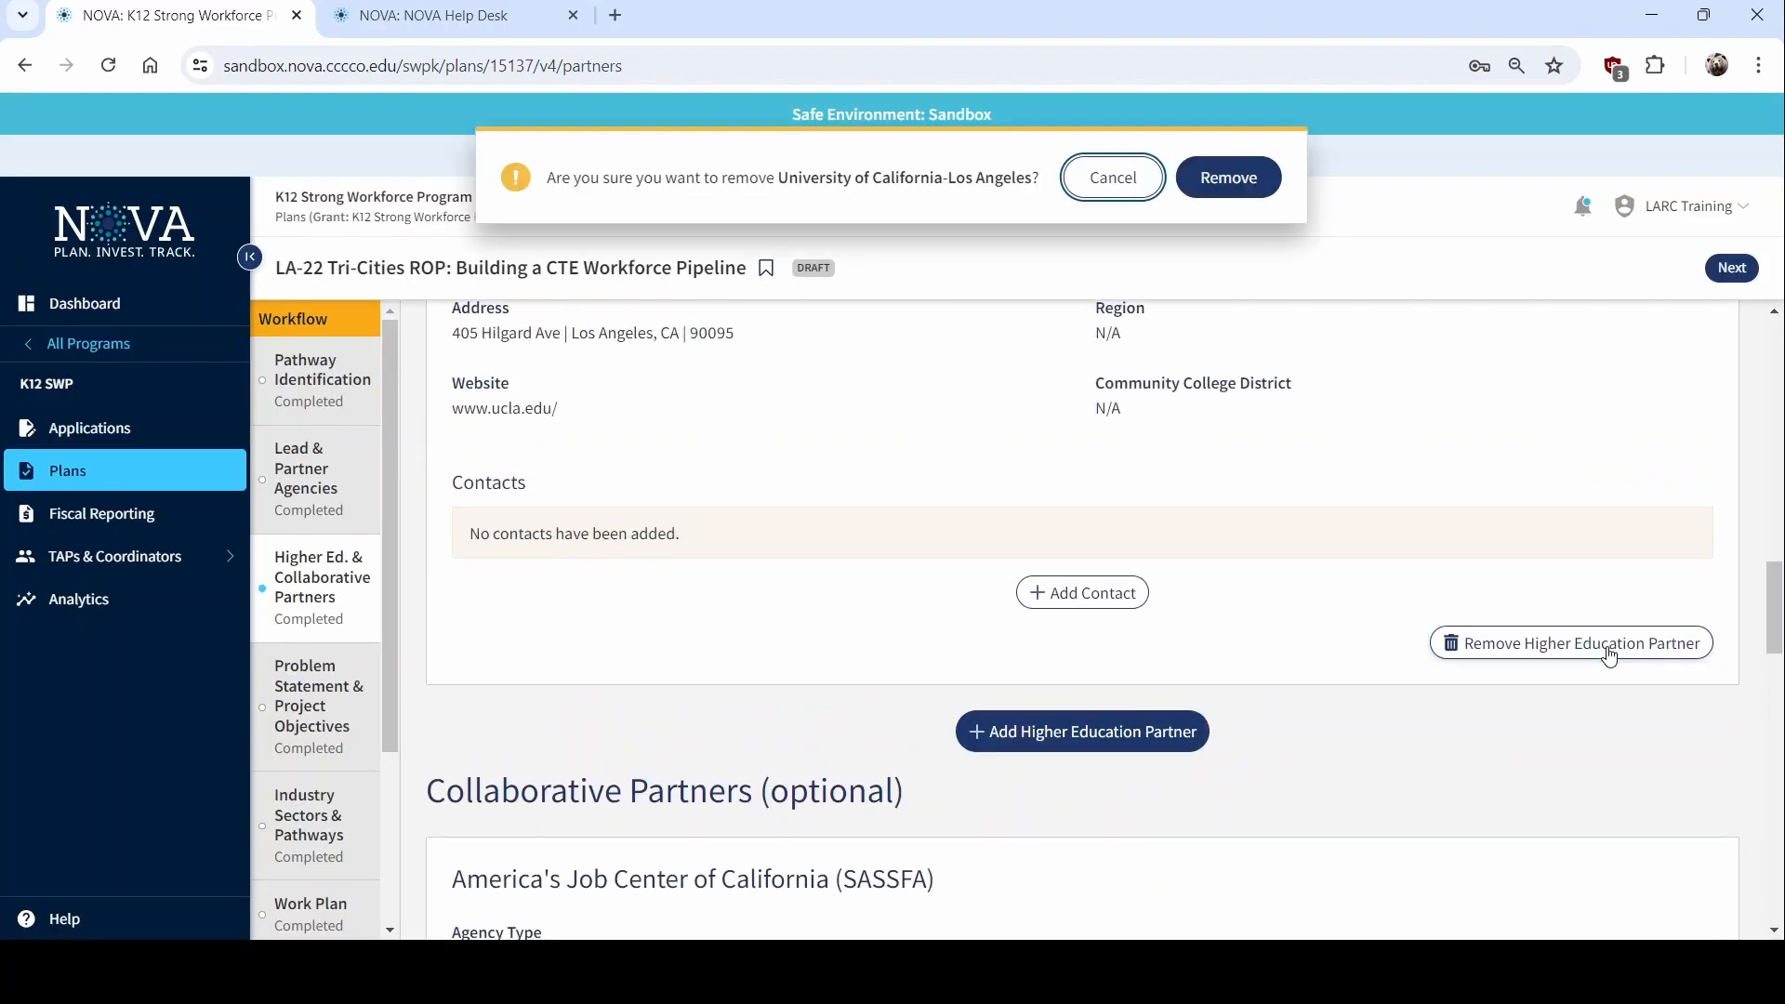
click(1243, 178)
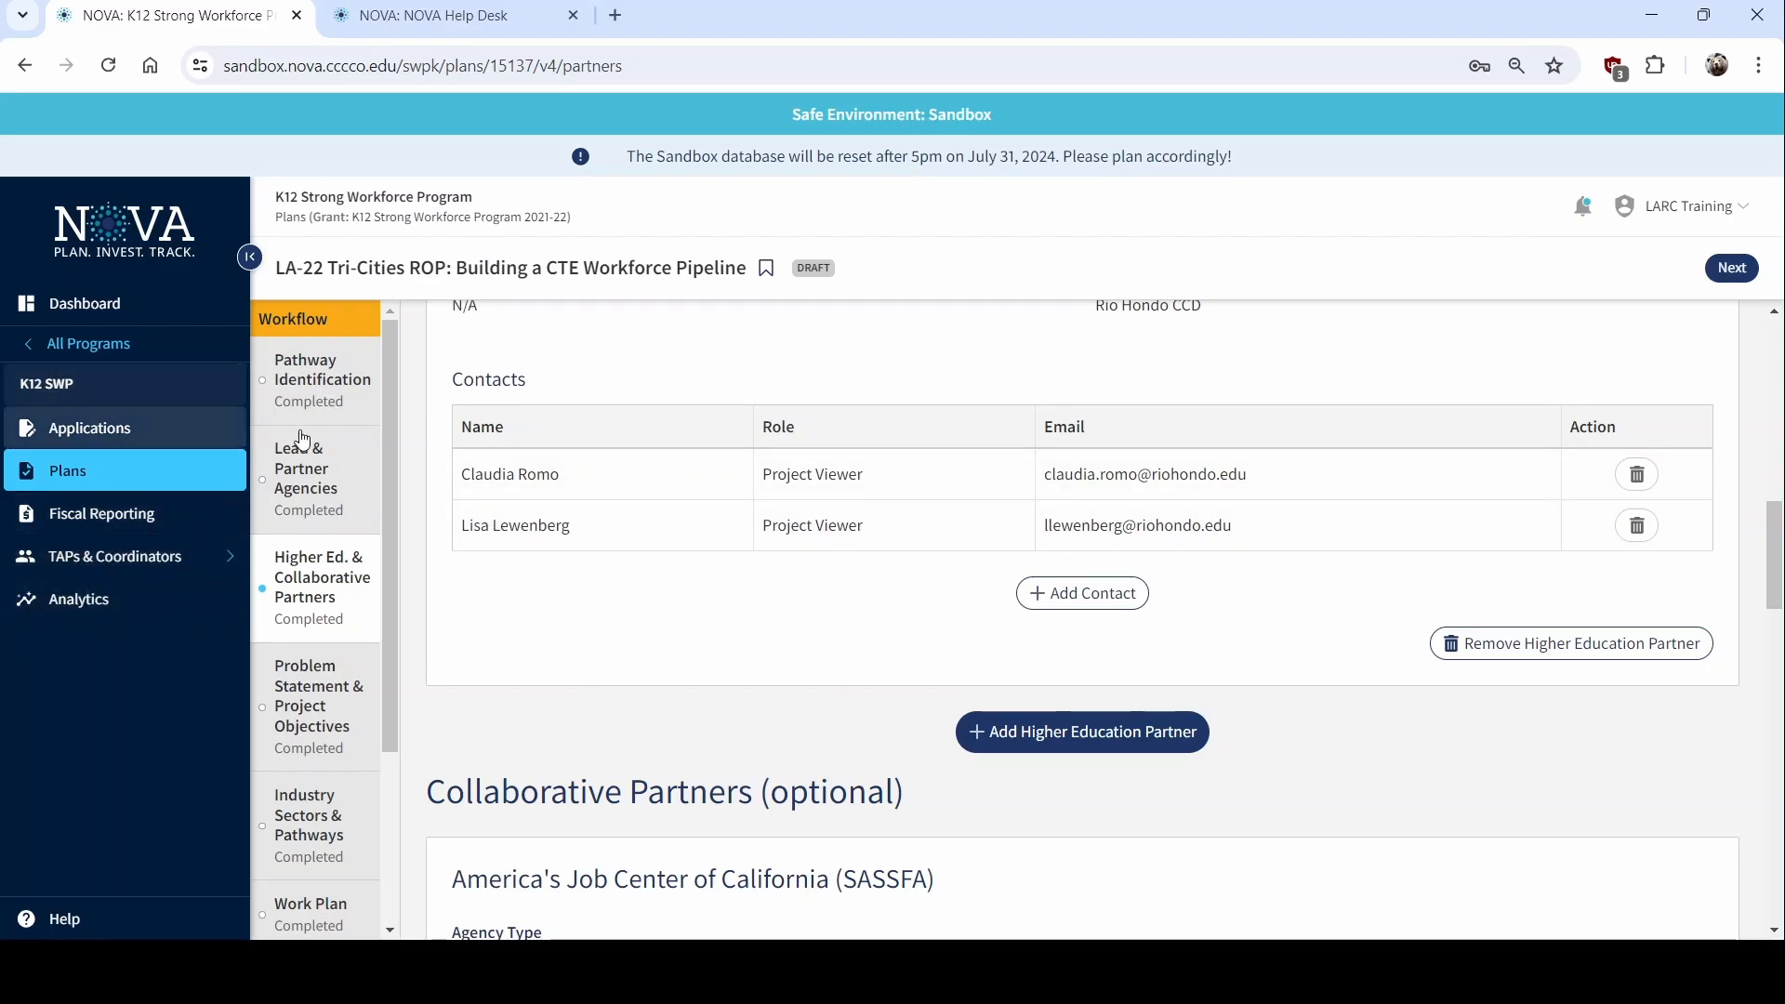
Open the plan's Lead & Partner Agencies section and examine the unemployment rate and Total ADA listed for partner agency El Rancho Unified
click(290, 479)
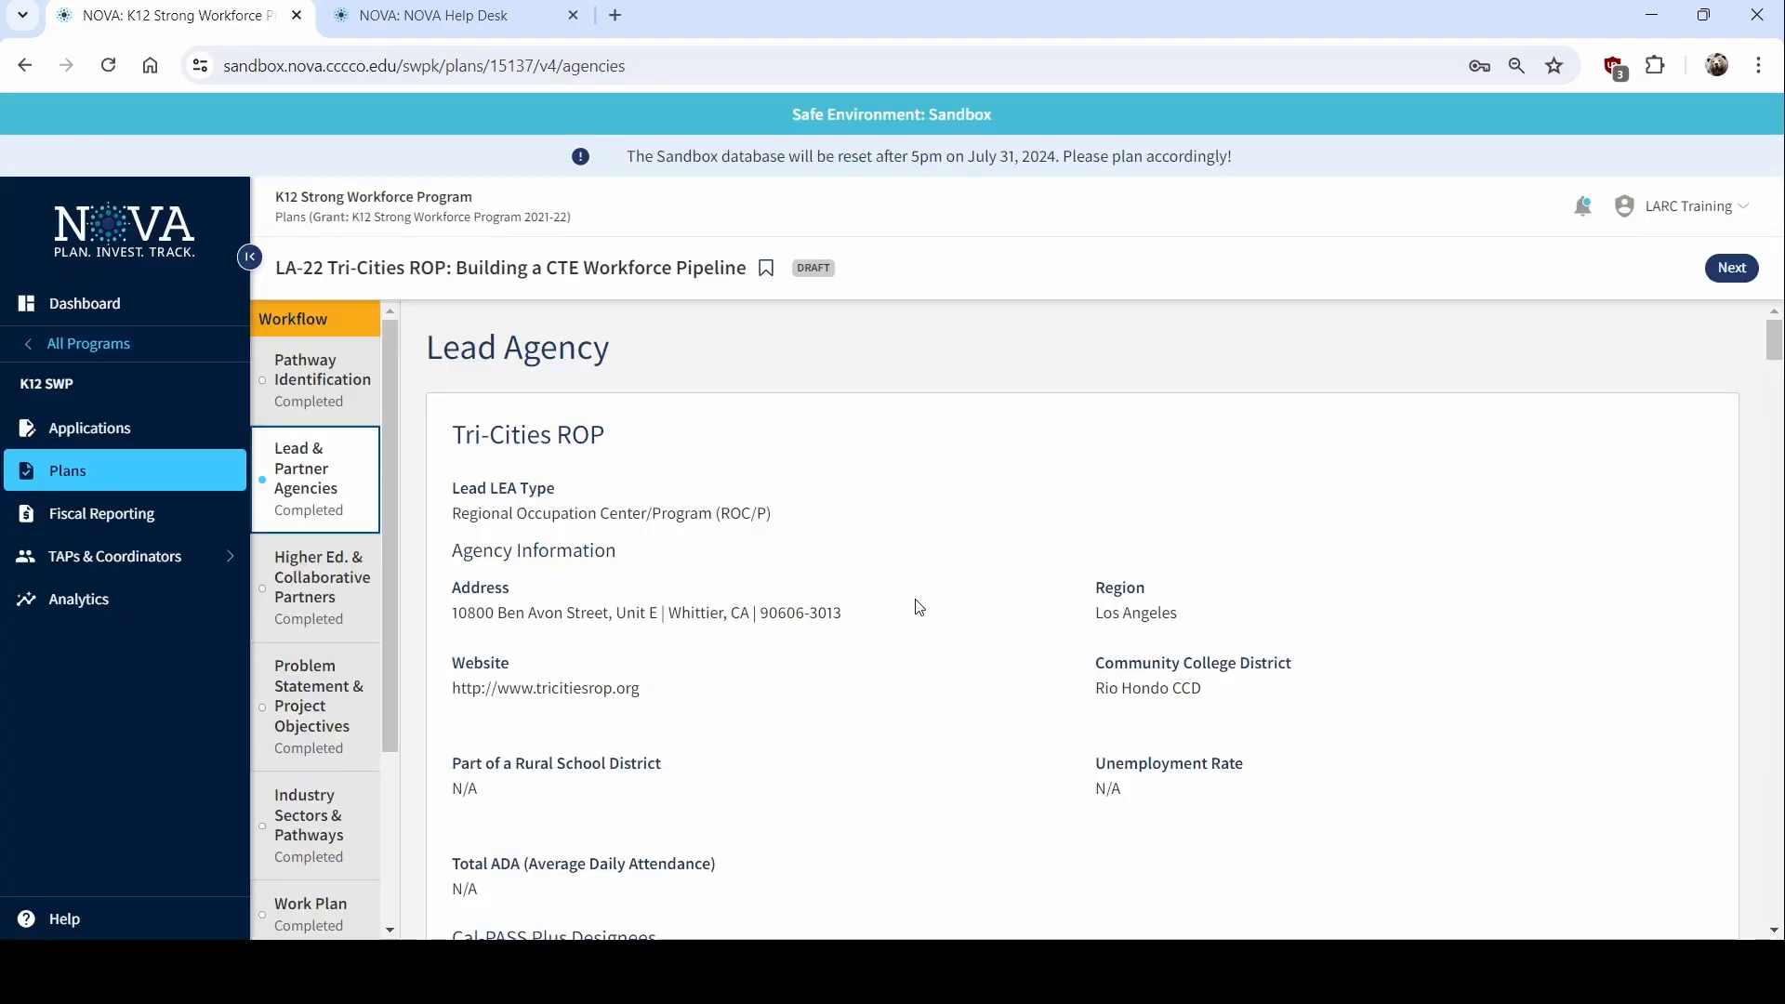
scroll(1247, 584, down, 10)
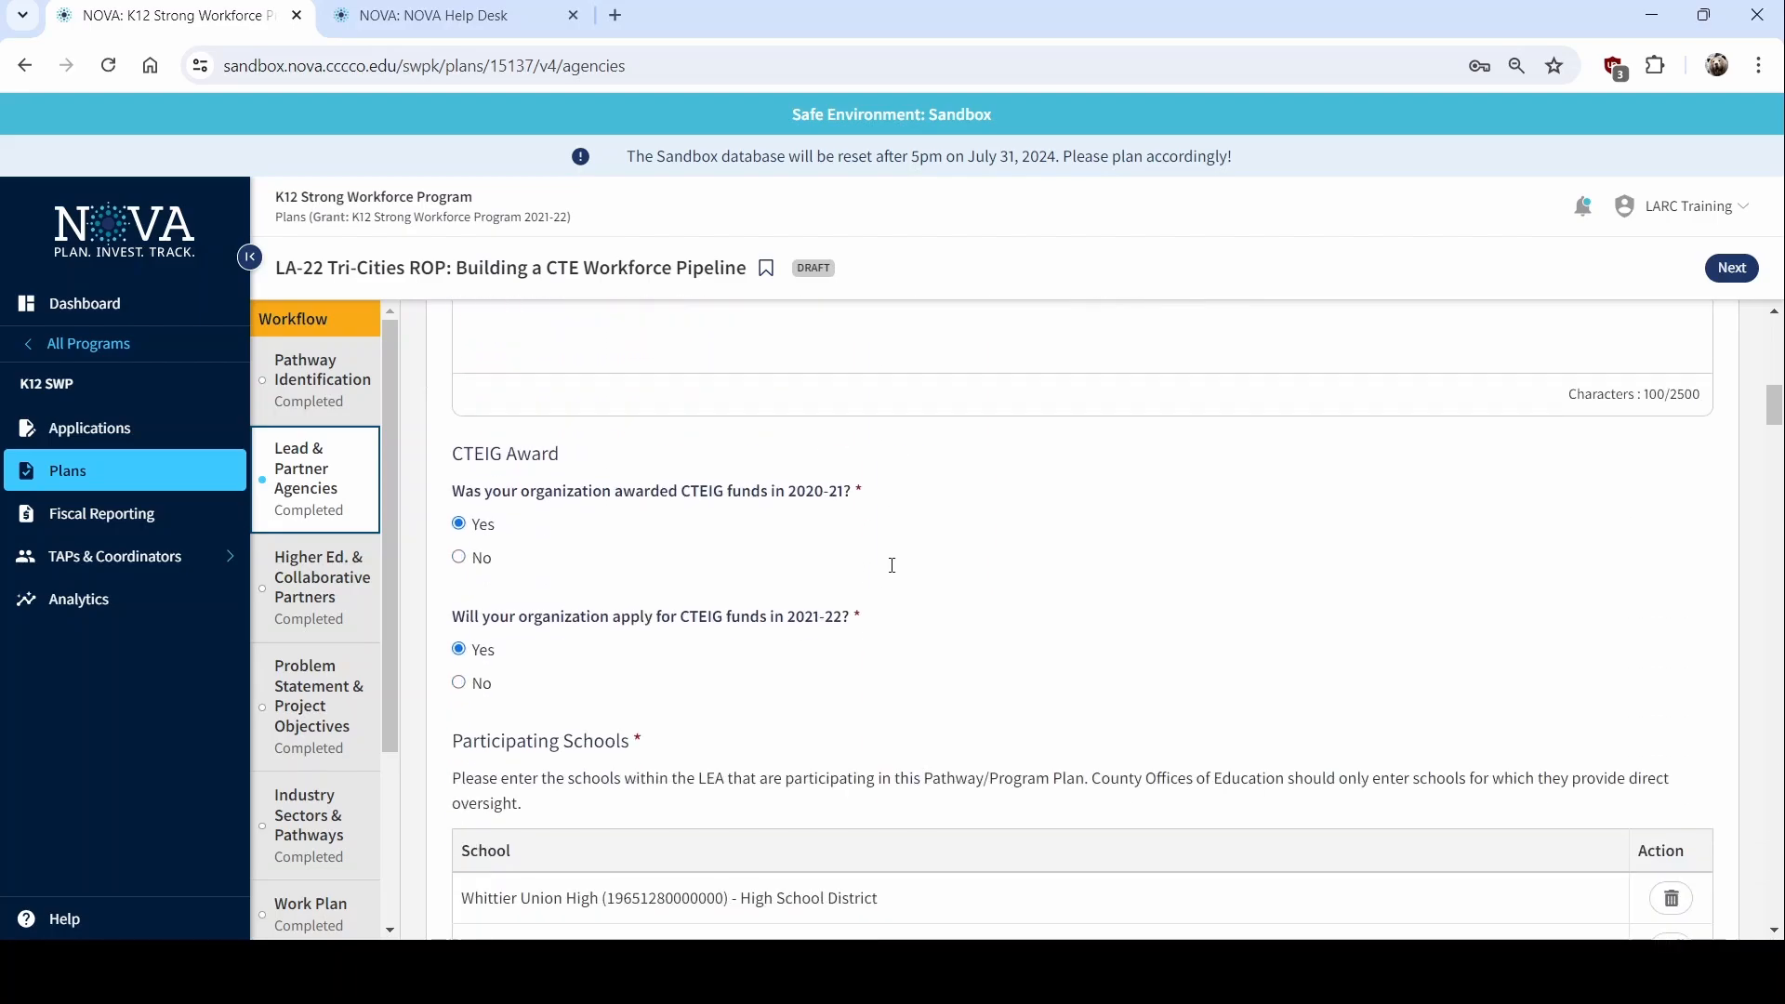
scroll(808, 558, up, 10)
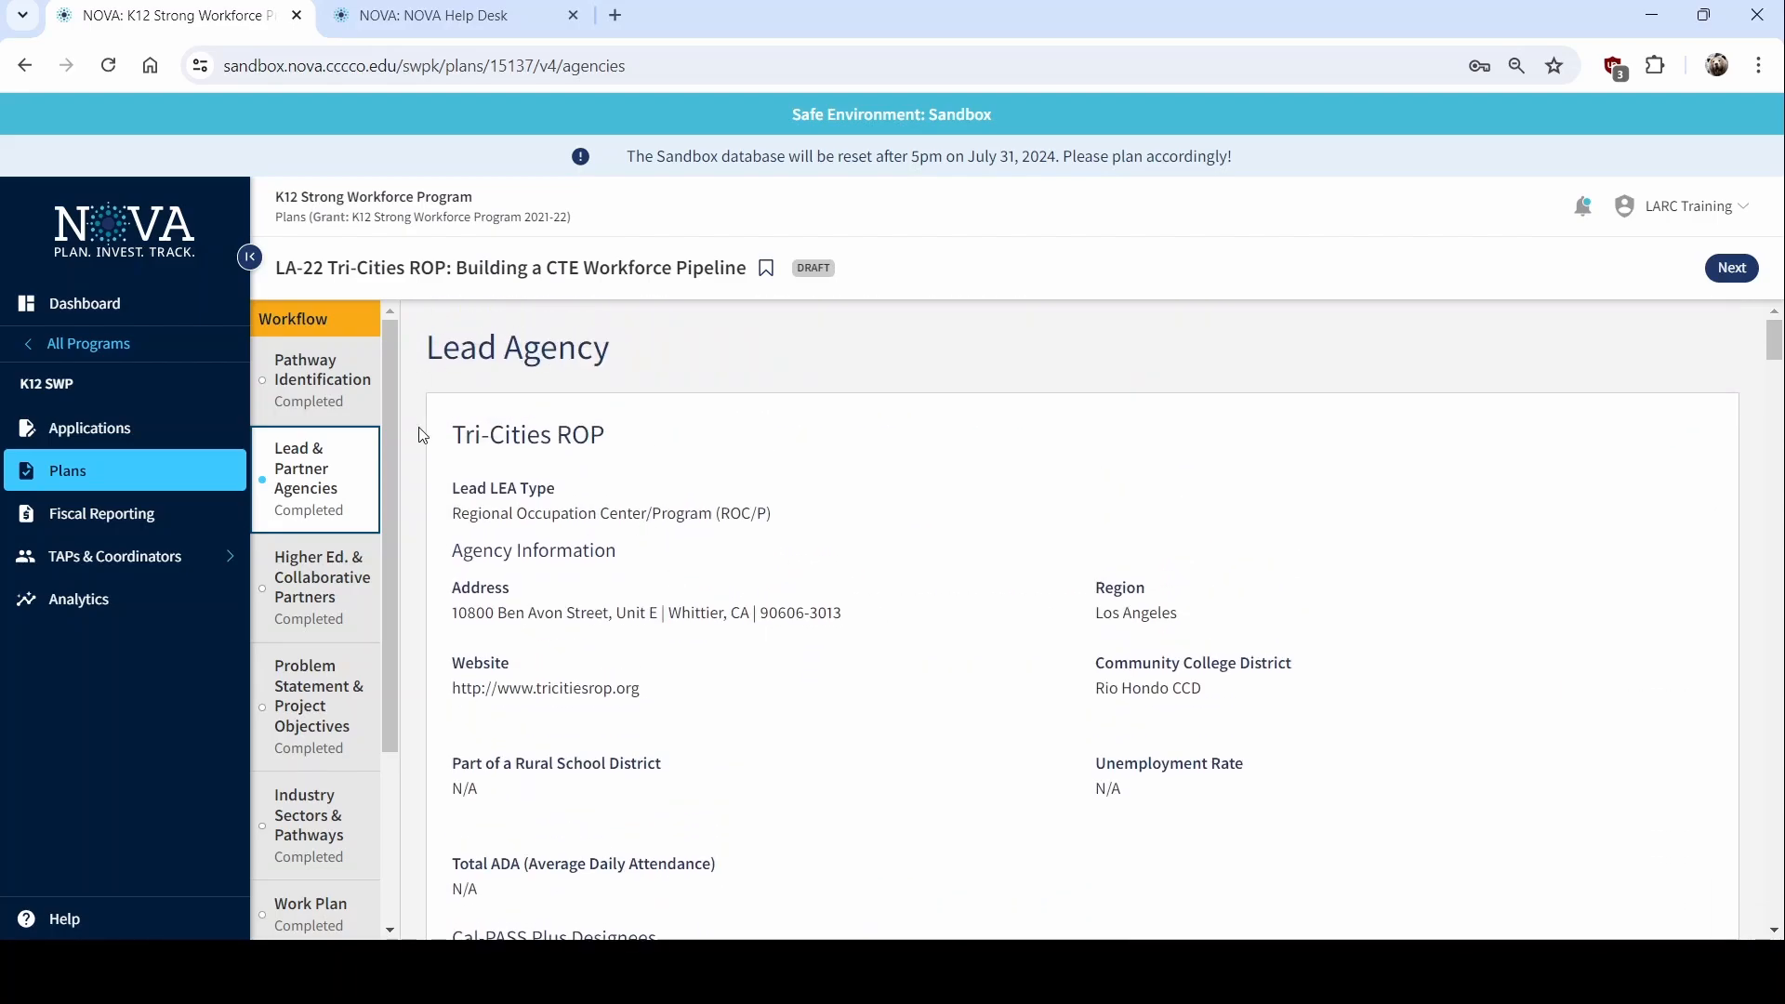
scroll(818, 456, down, 15)
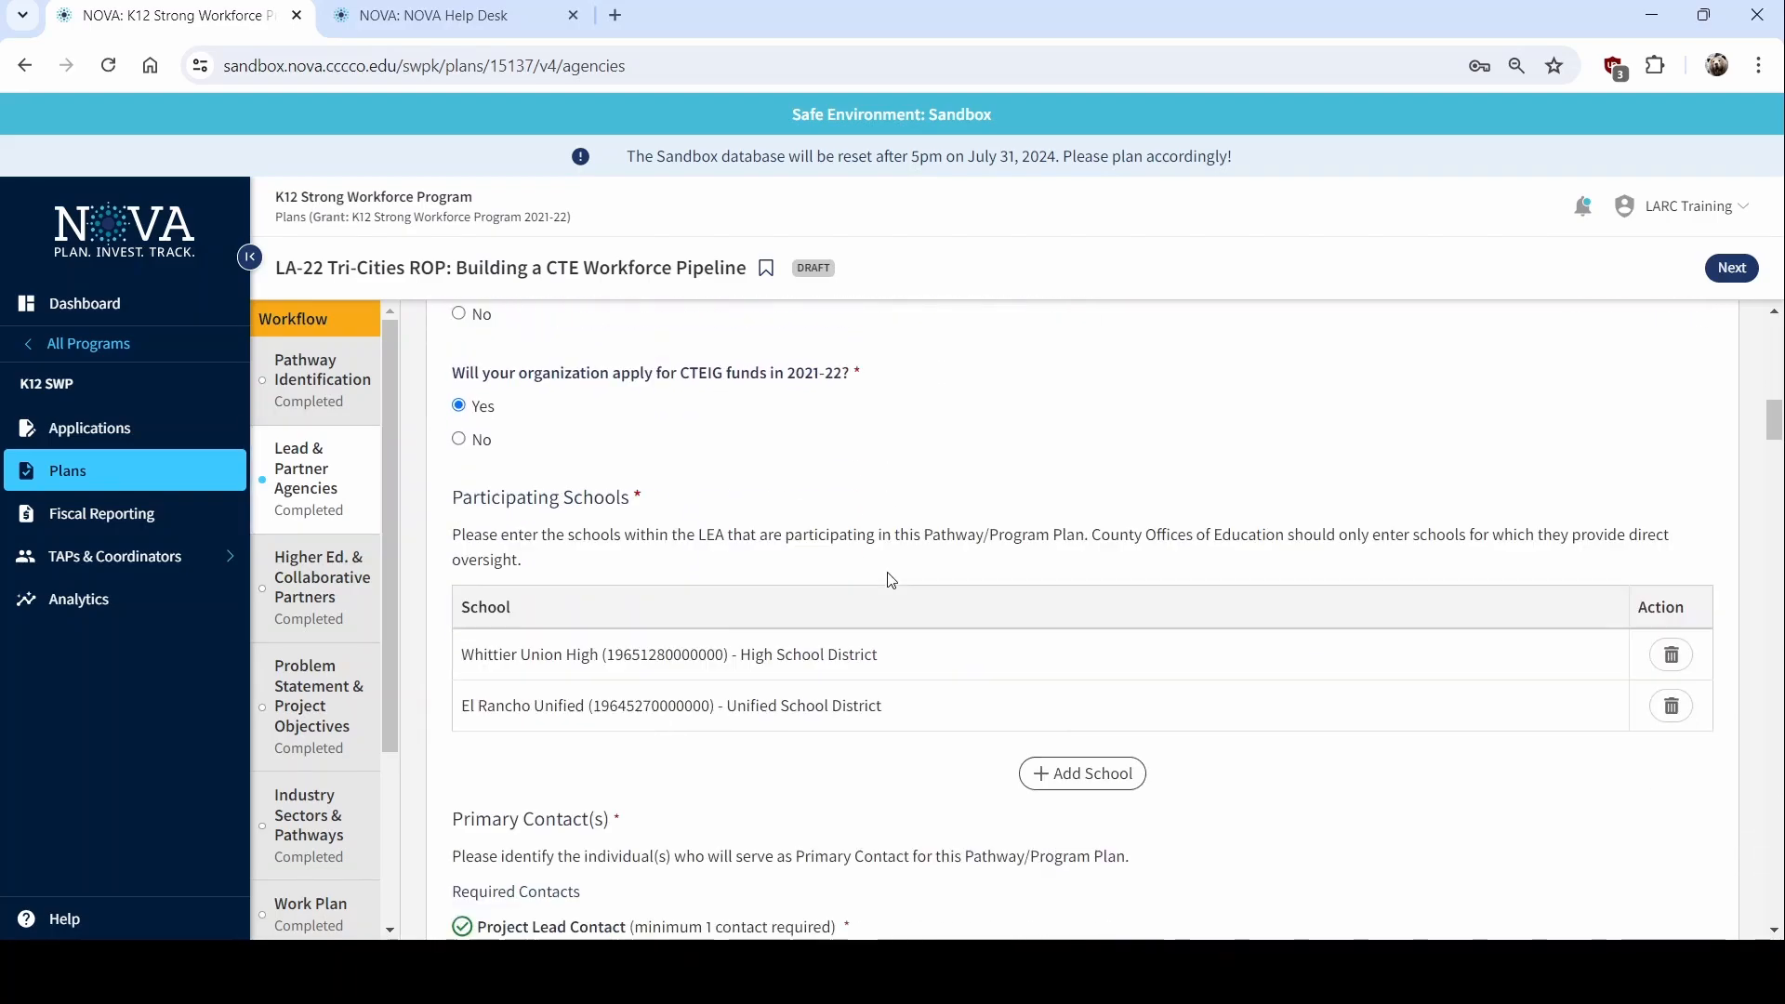
scroll(888, 581, down, 8)
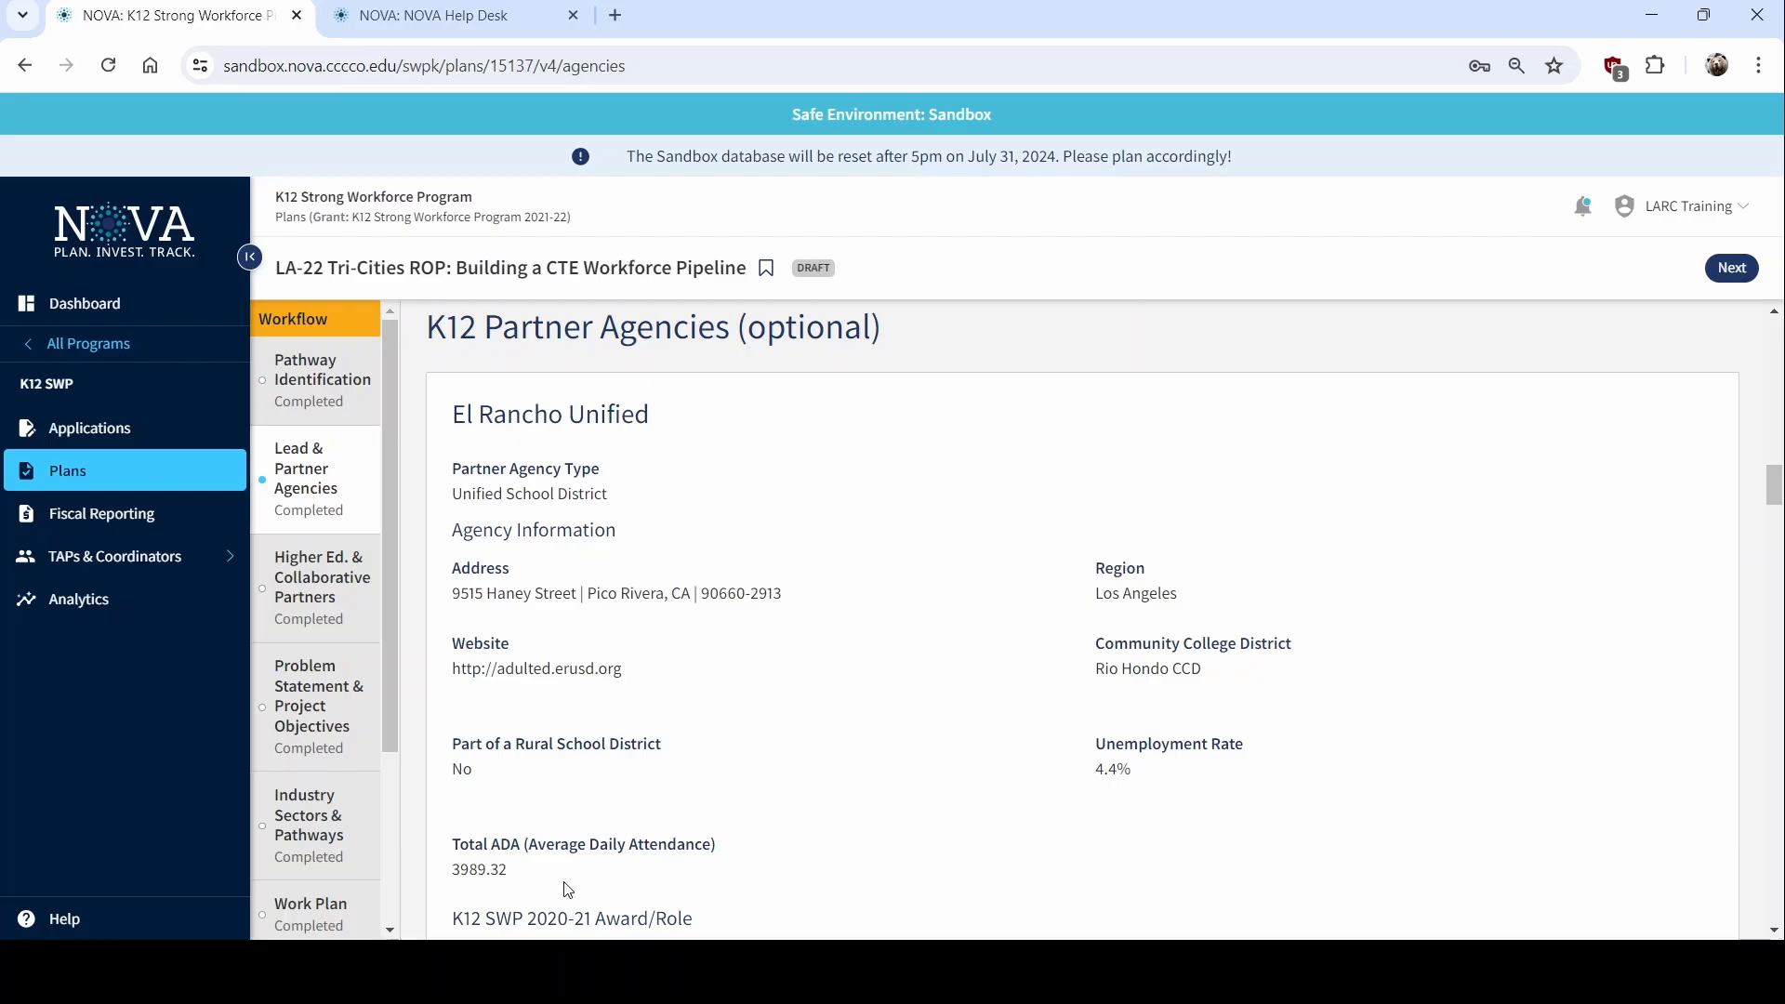
drag(557, 878, 711, 827)
drag(1144, 747, 1152, 785)
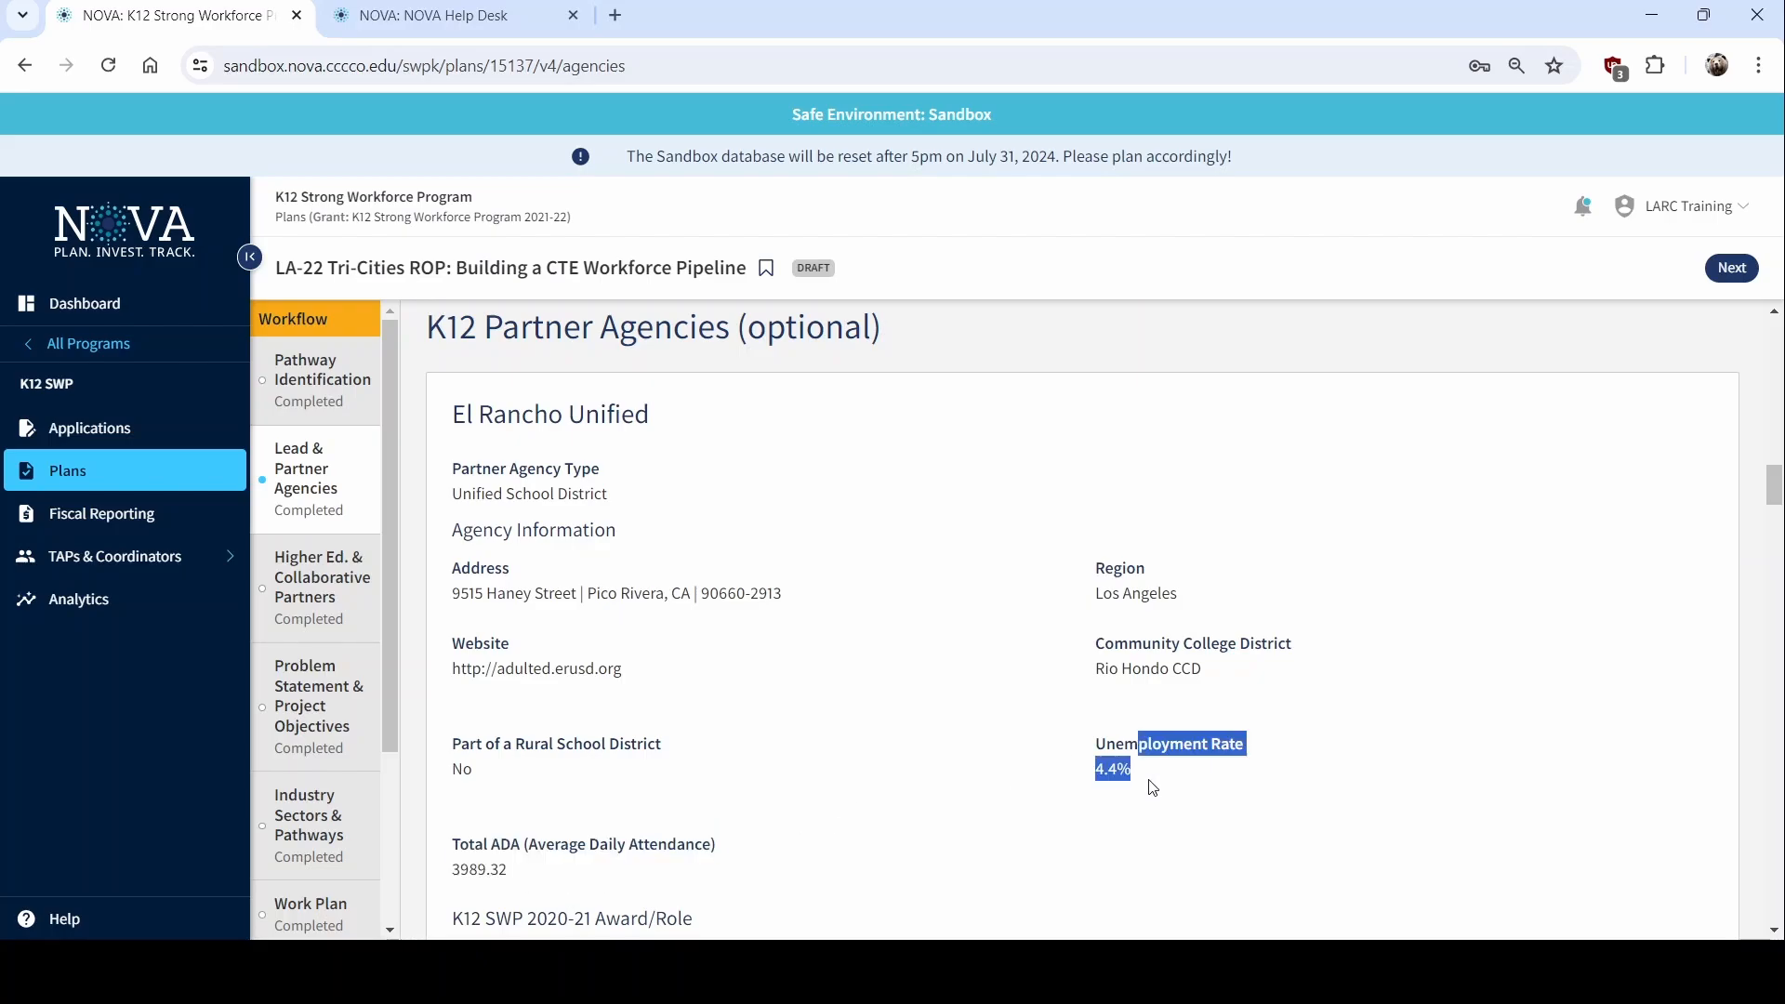
click(1143, 796)
Start removing the K12 partner agency El Rancho Unified and read through the removal warning
scroll(1046, 842, down, 3)
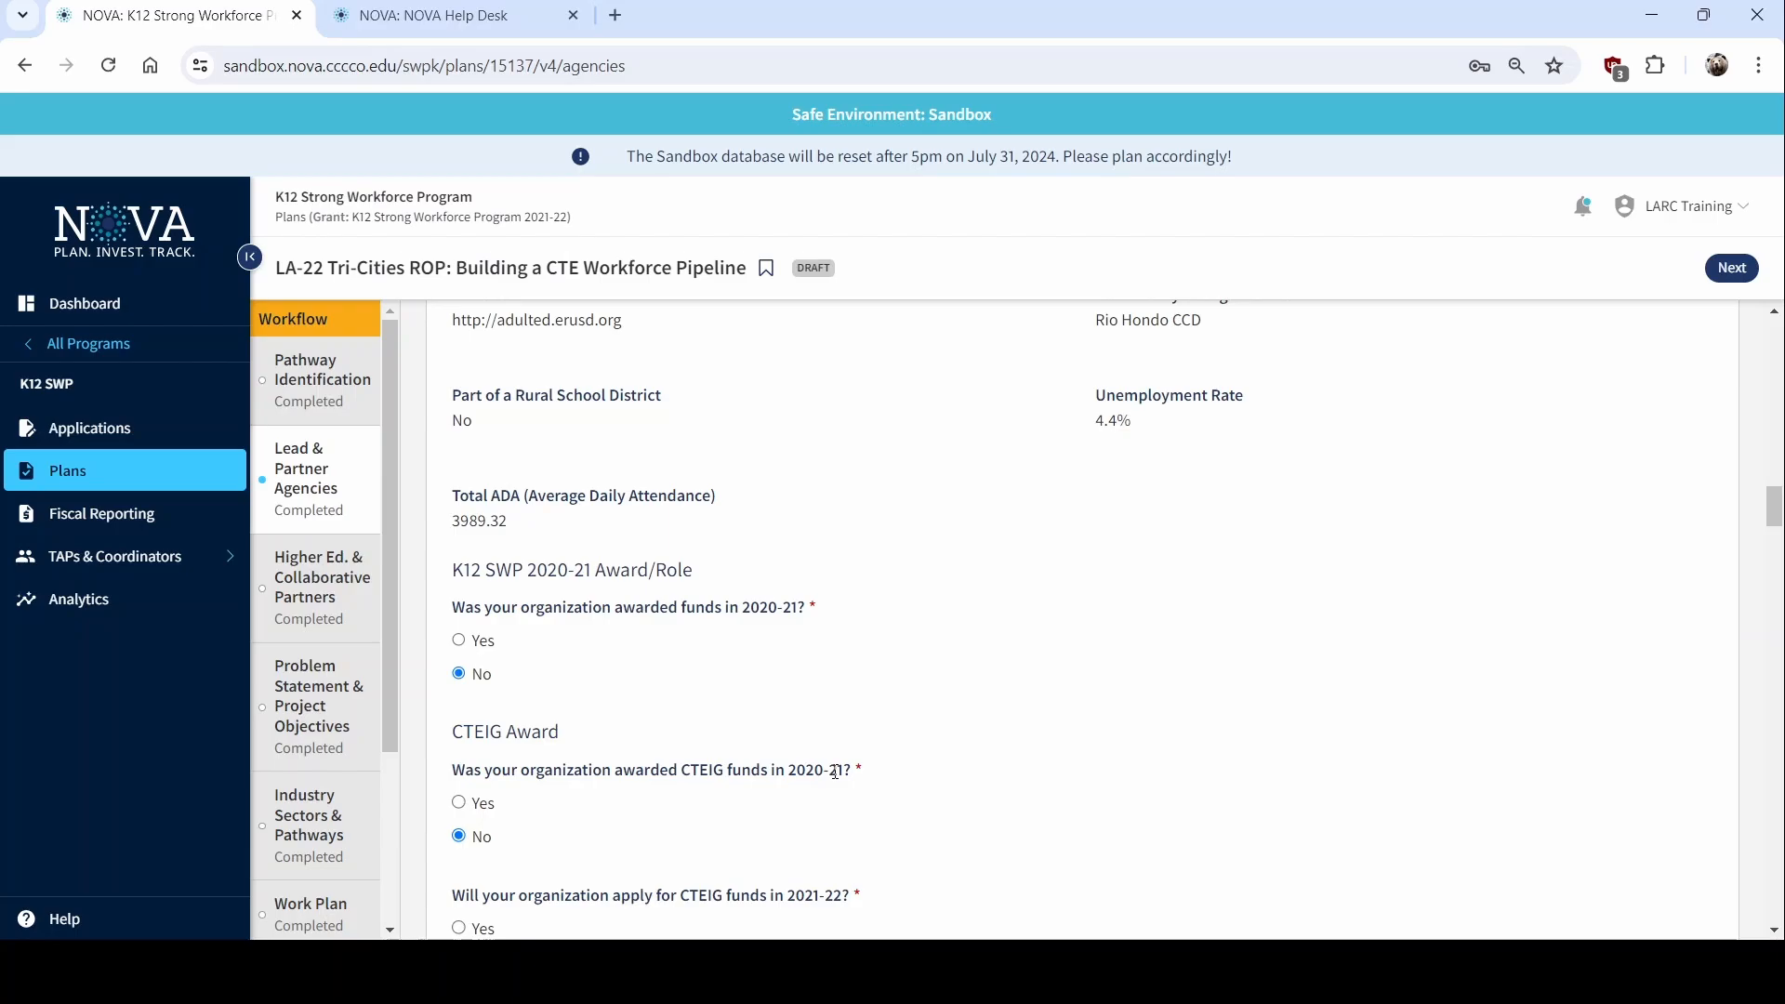
scroll(720, 770, down, 10)
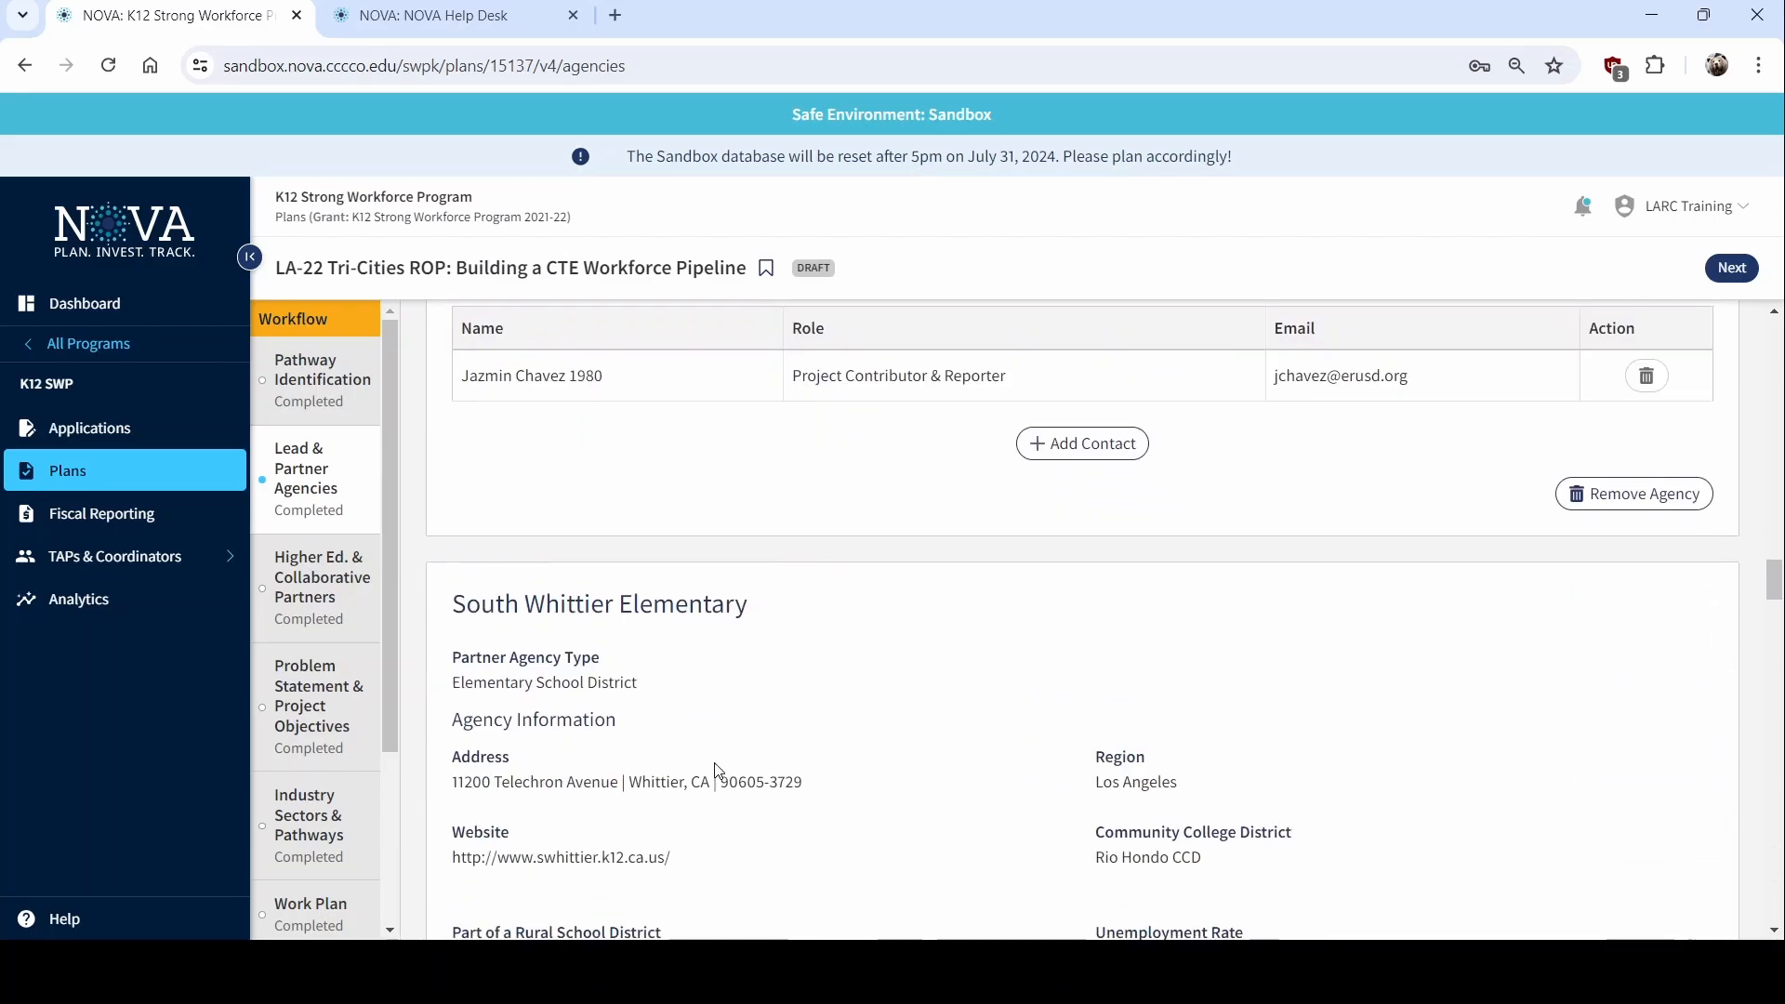
scroll(1324, 696, up, 1)
scroll(1324, 697, up, 2)
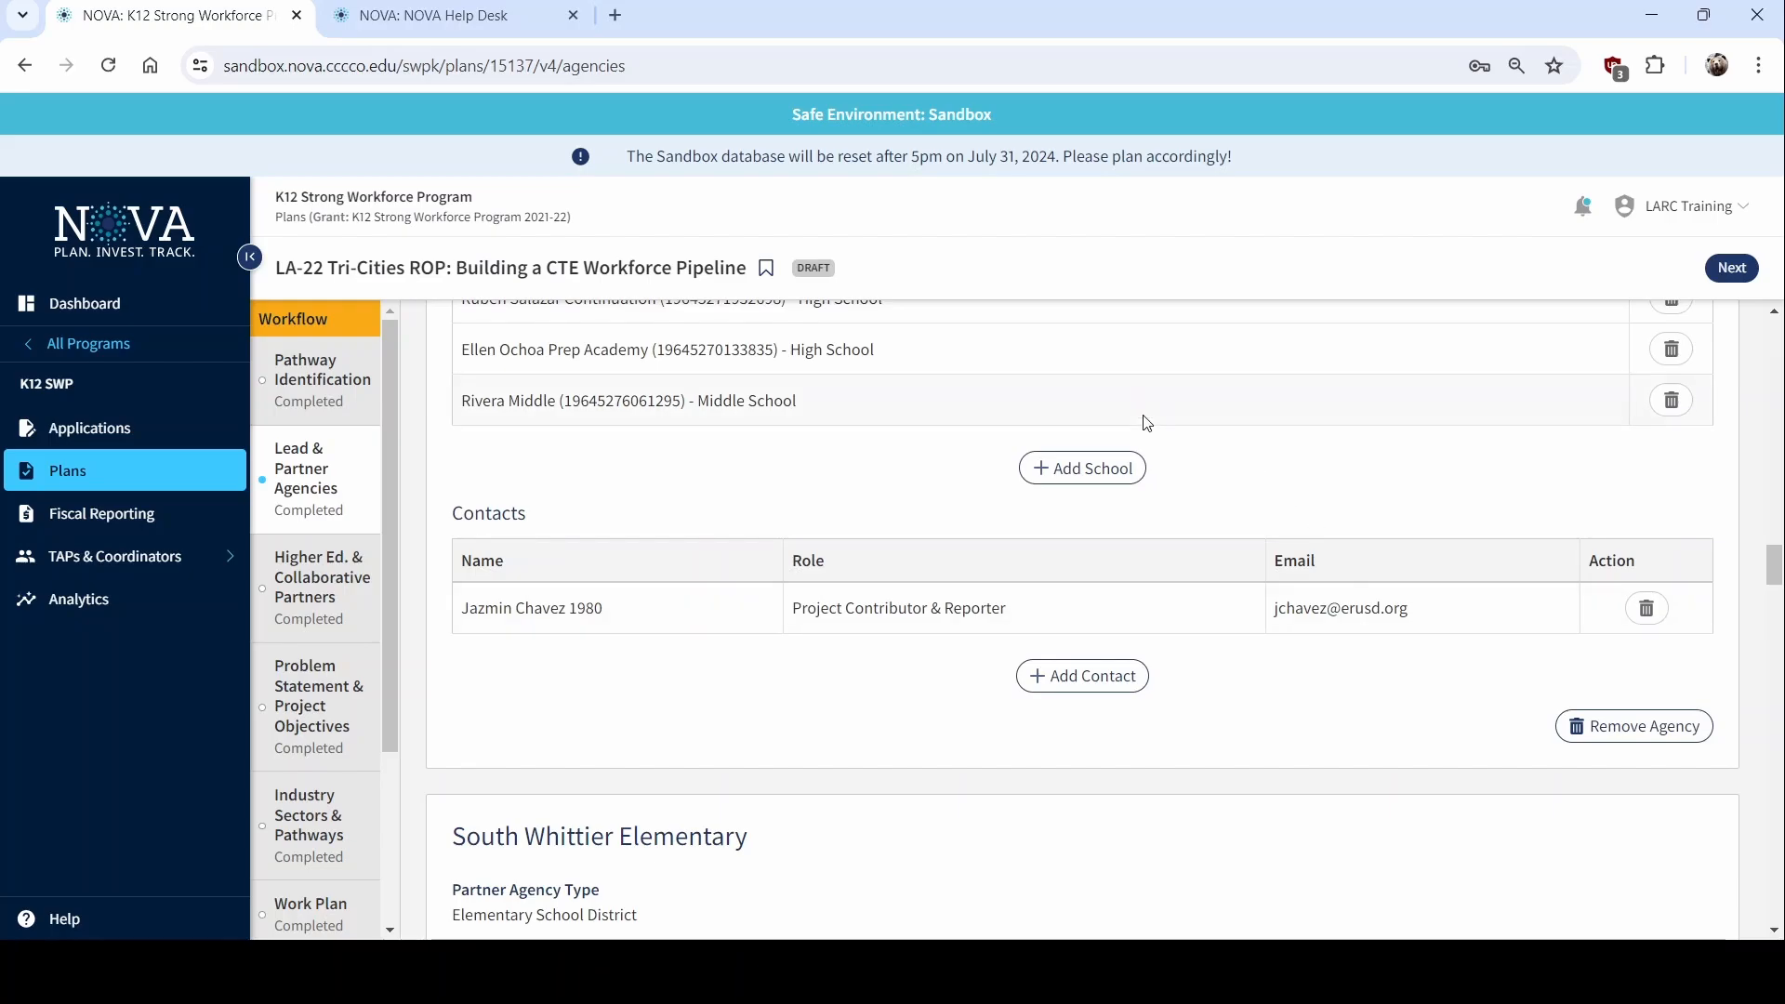
click(1639, 730)
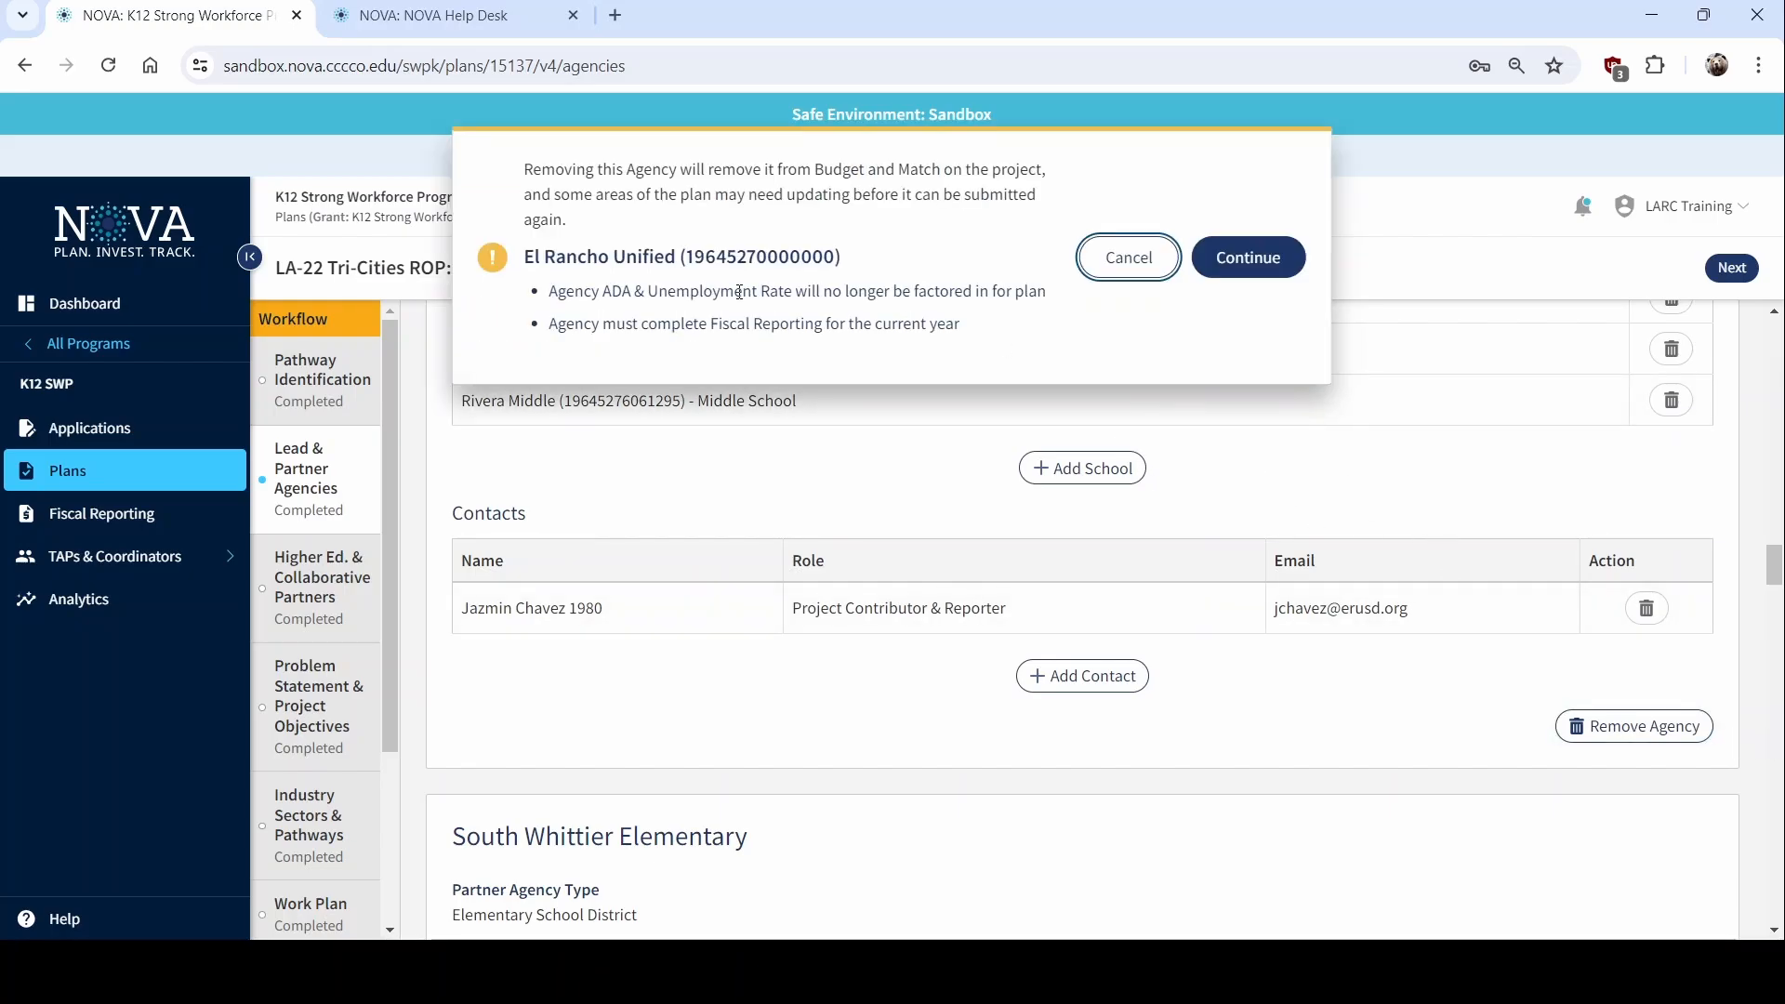
drag(745, 170, 564, 171)
click(796, 198)
click(988, 240)
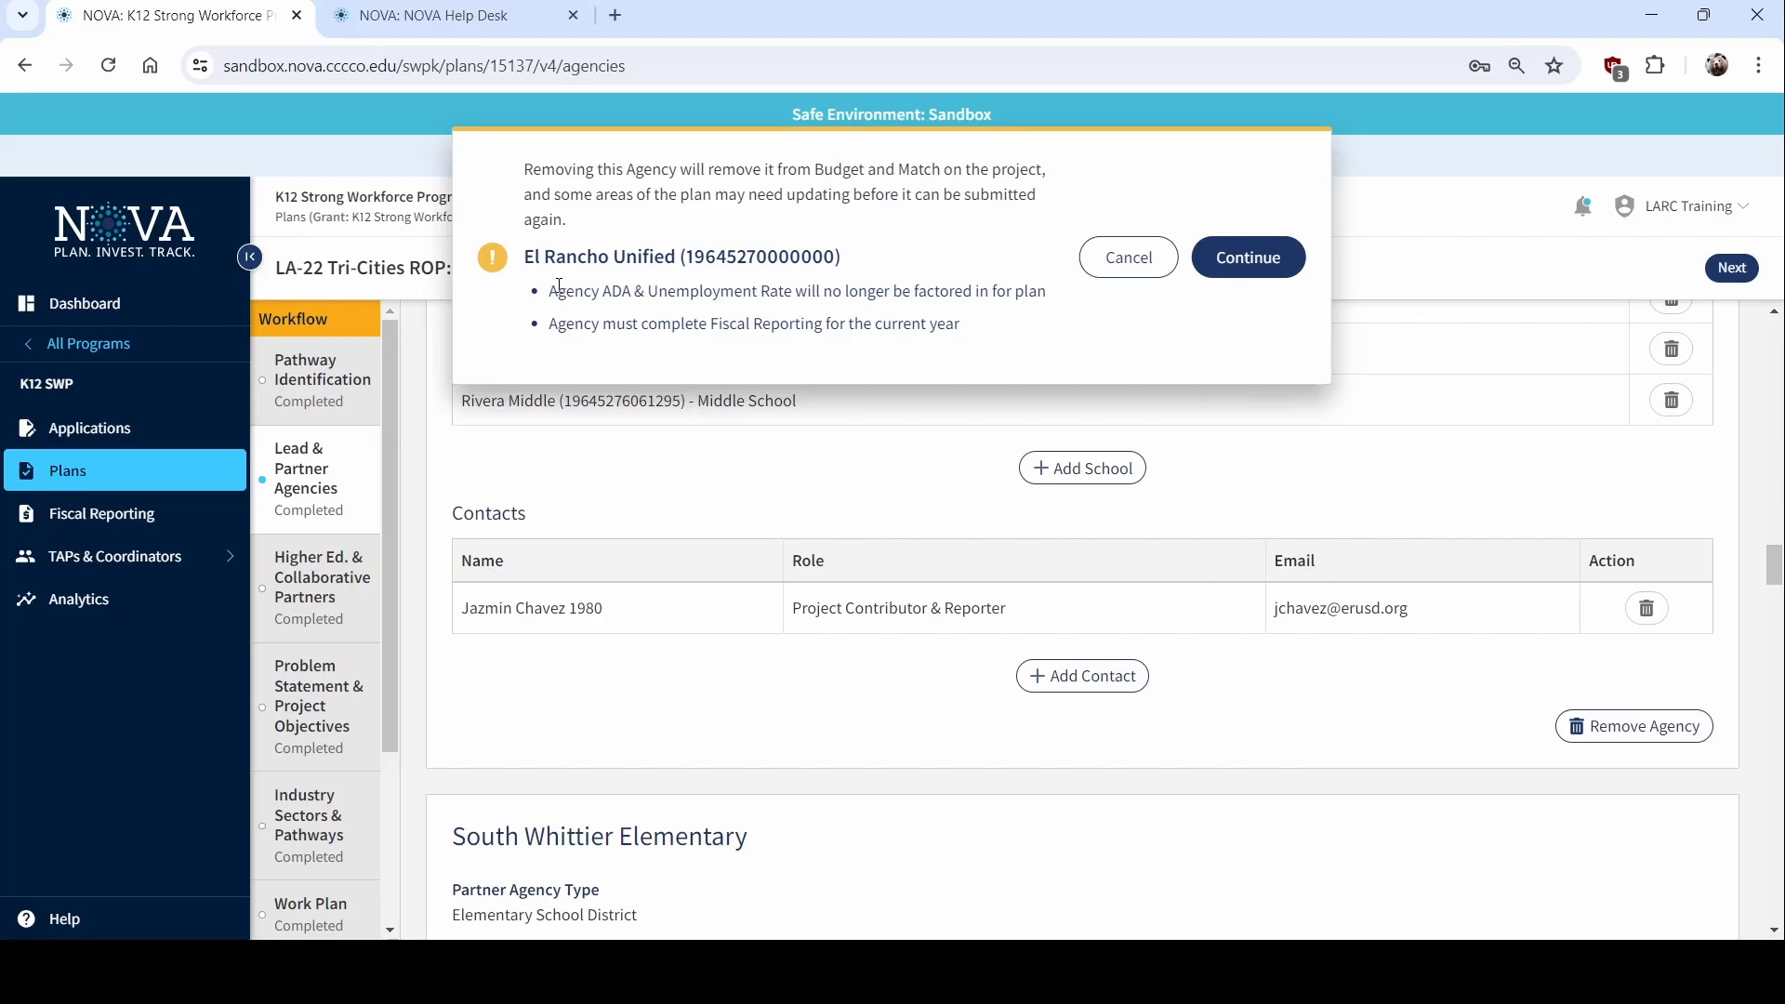
drag(558, 294, 926, 281)
click(926, 281)
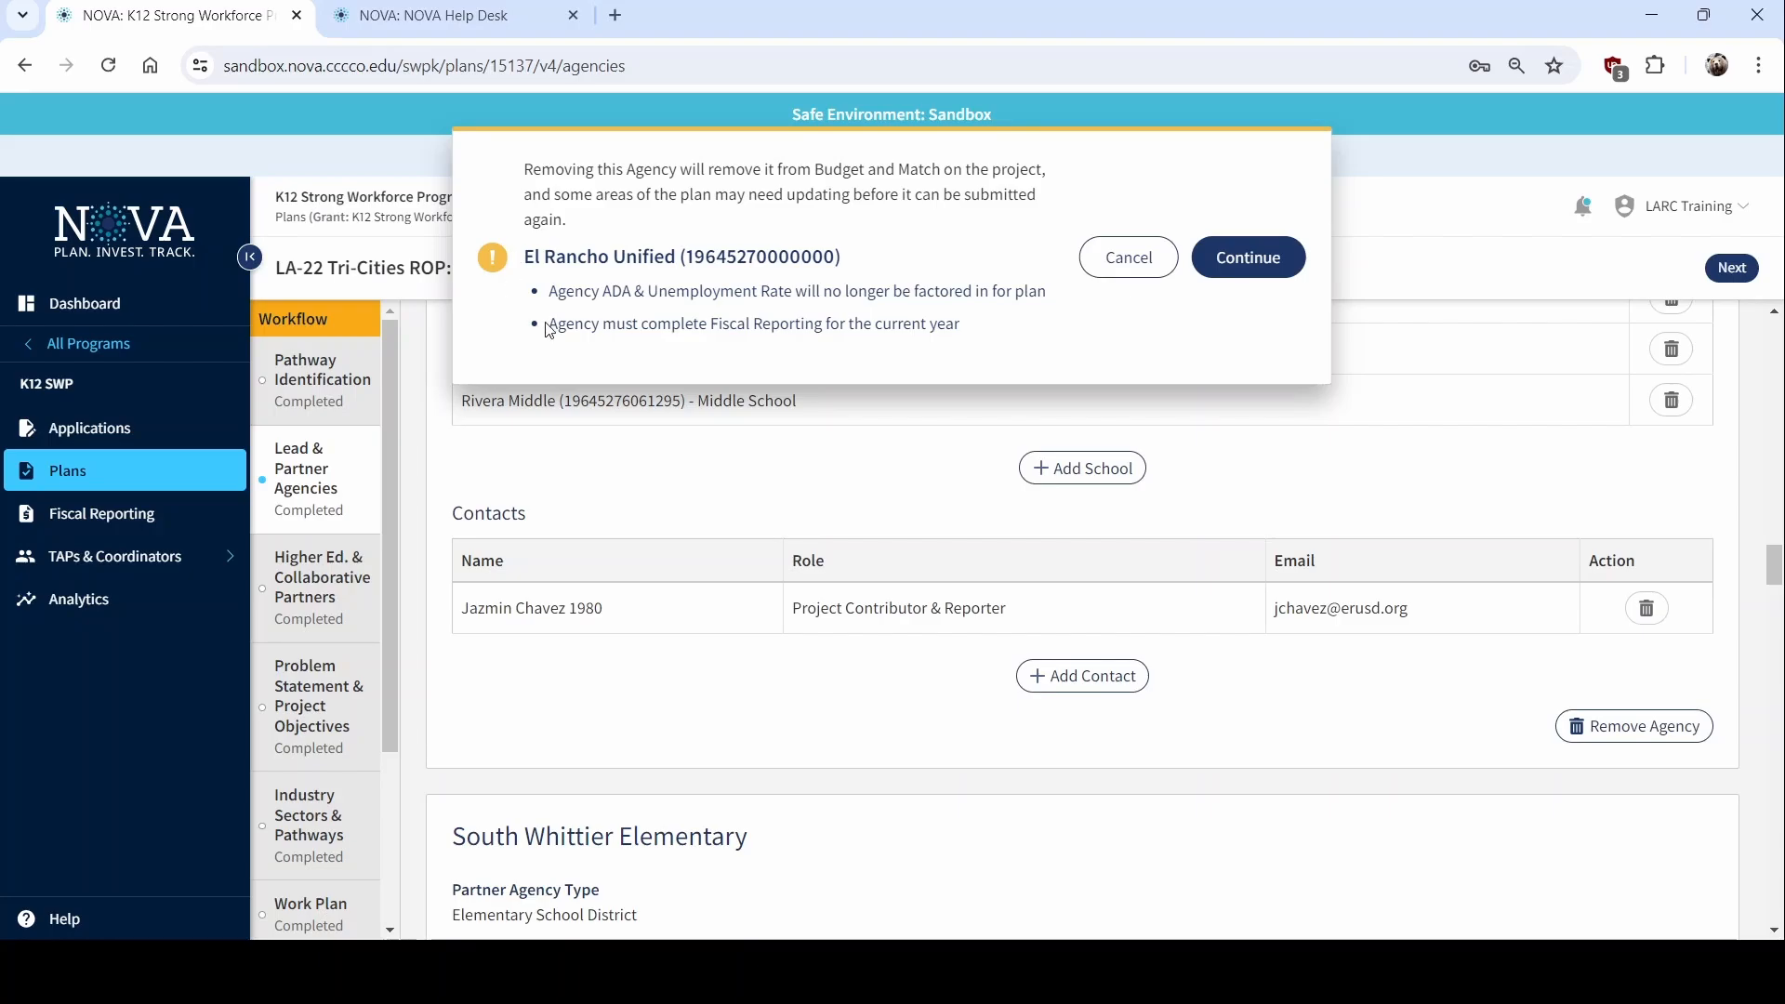
drag(551, 323, 967, 325)
click(1000, 328)
Continue the El Rancho Unified removal, check its planned budget amount, confirm the removal and acknowledge the fiscal reporting notice
click(1265, 257)
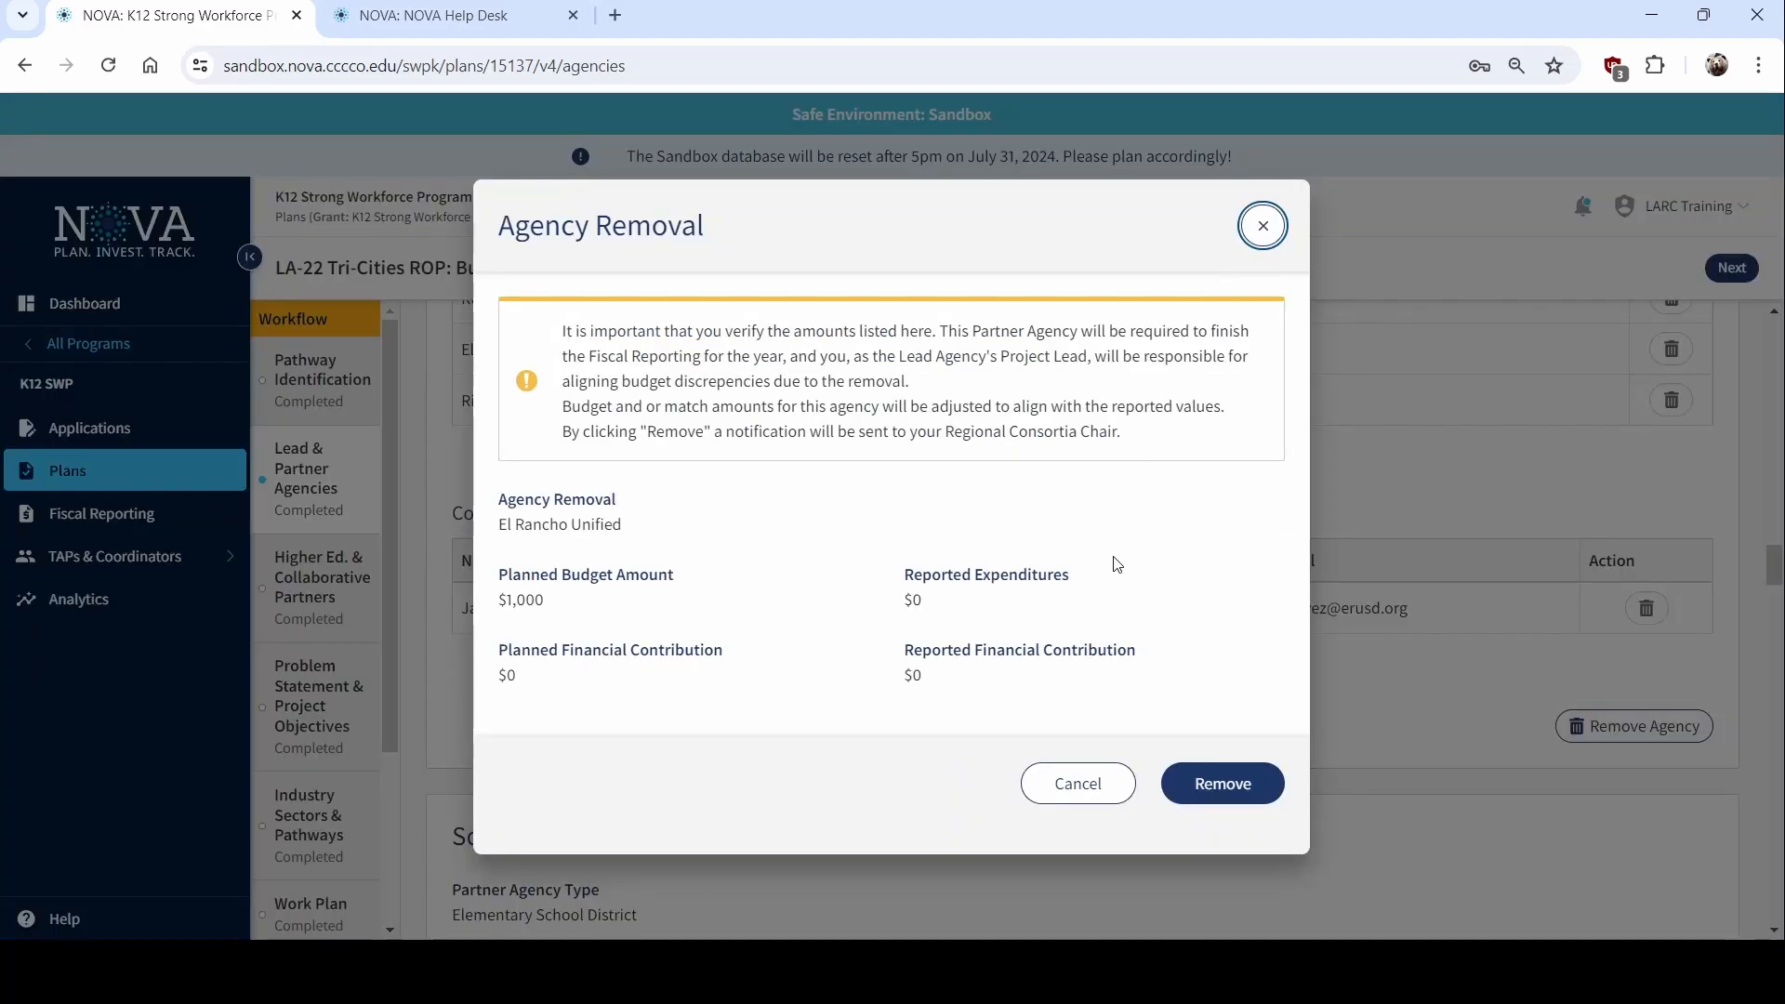
double_click(518, 595)
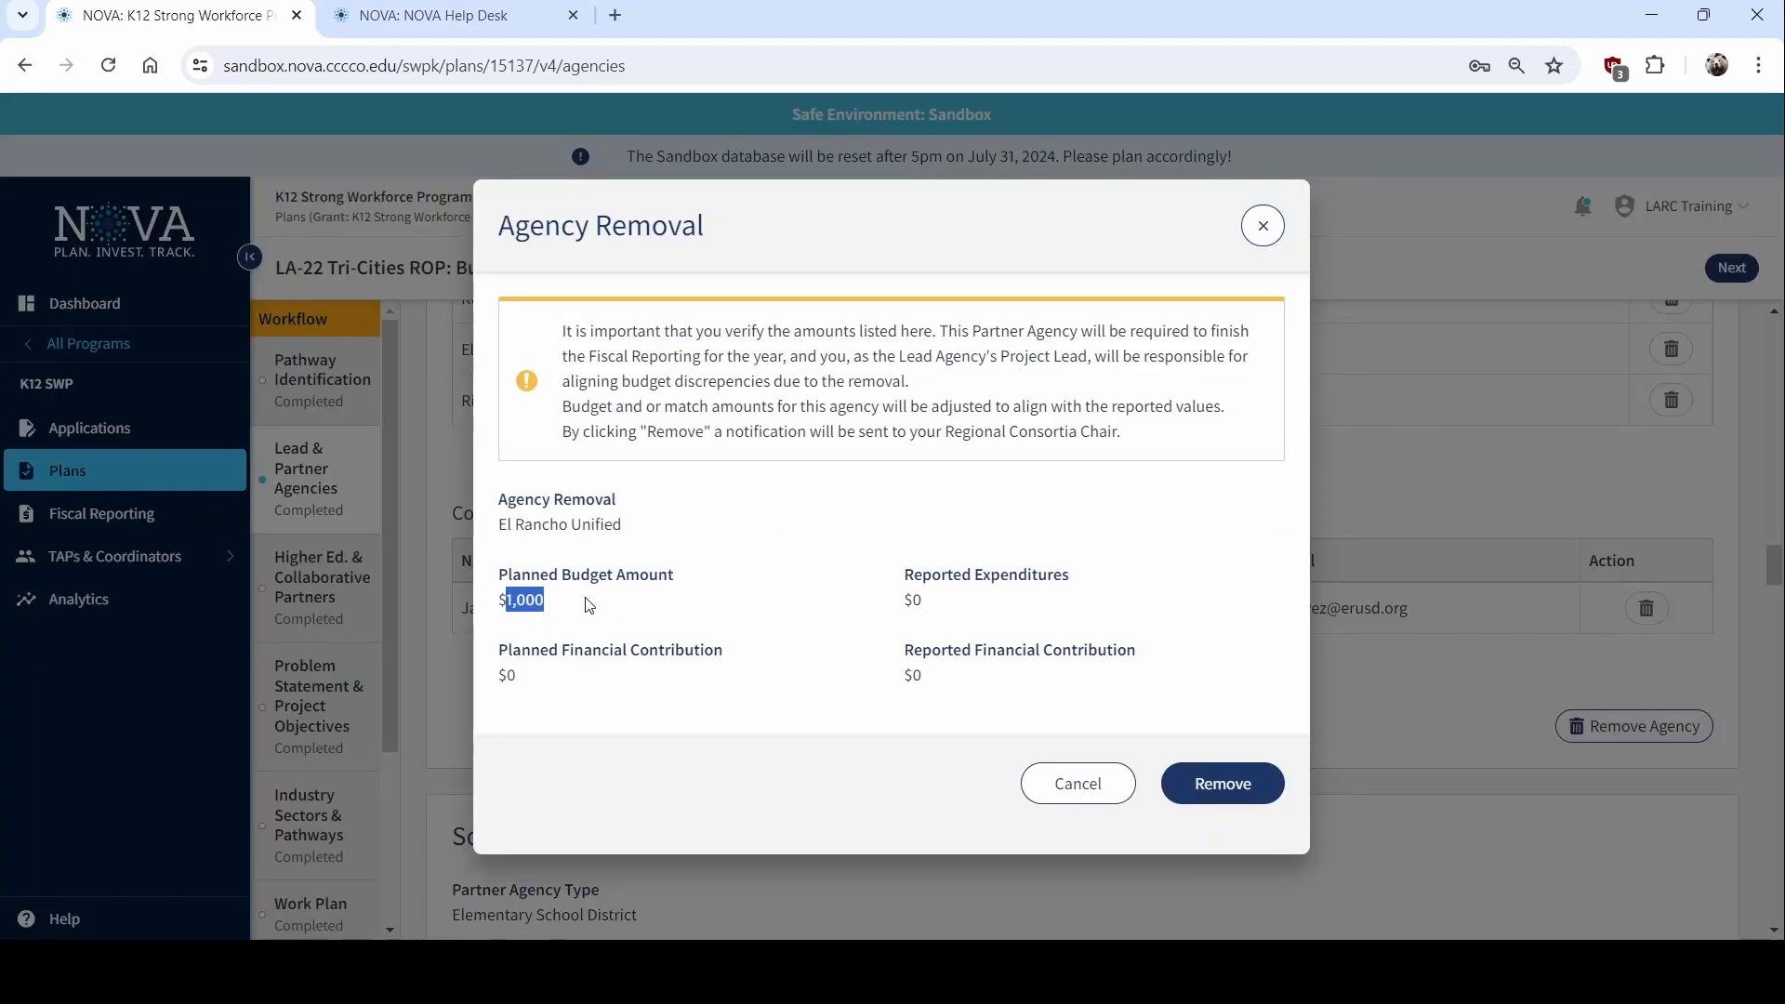
click(600, 604)
click(1221, 790)
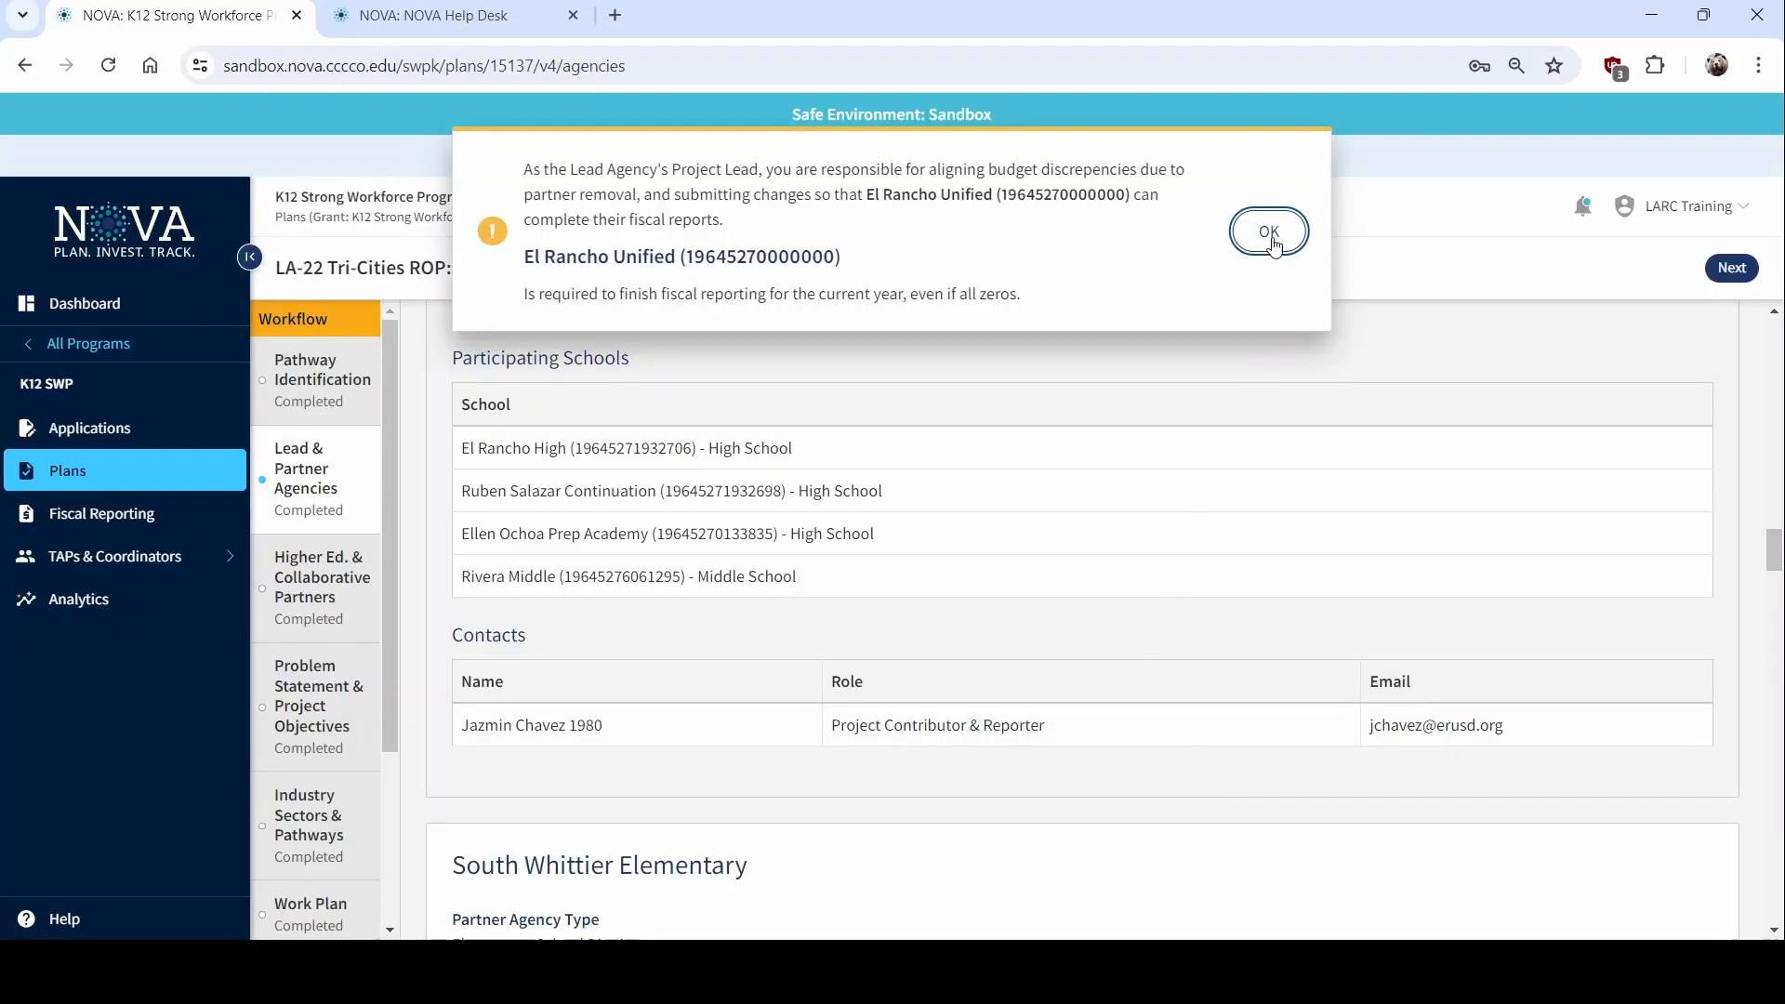
click(1270, 232)
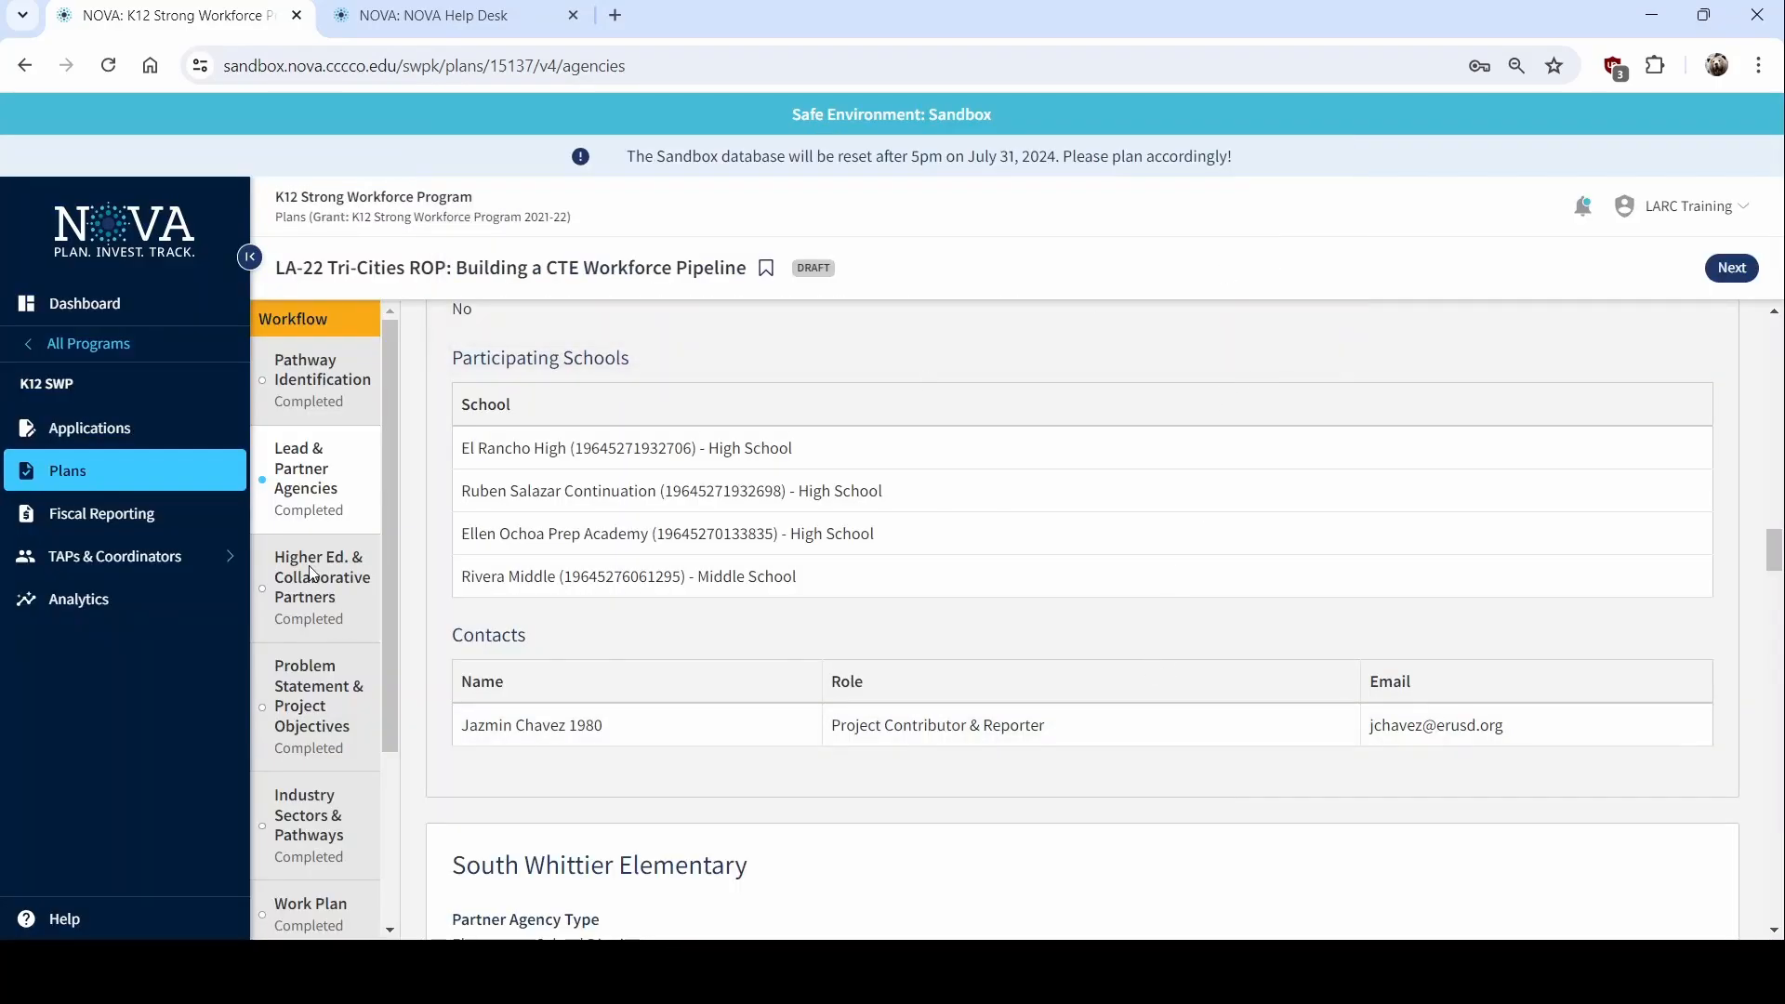
Examine the workflow section statuses and the remaining K12 partner agencies through to the Historical Performance table
scroll(311, 571, down, 3)
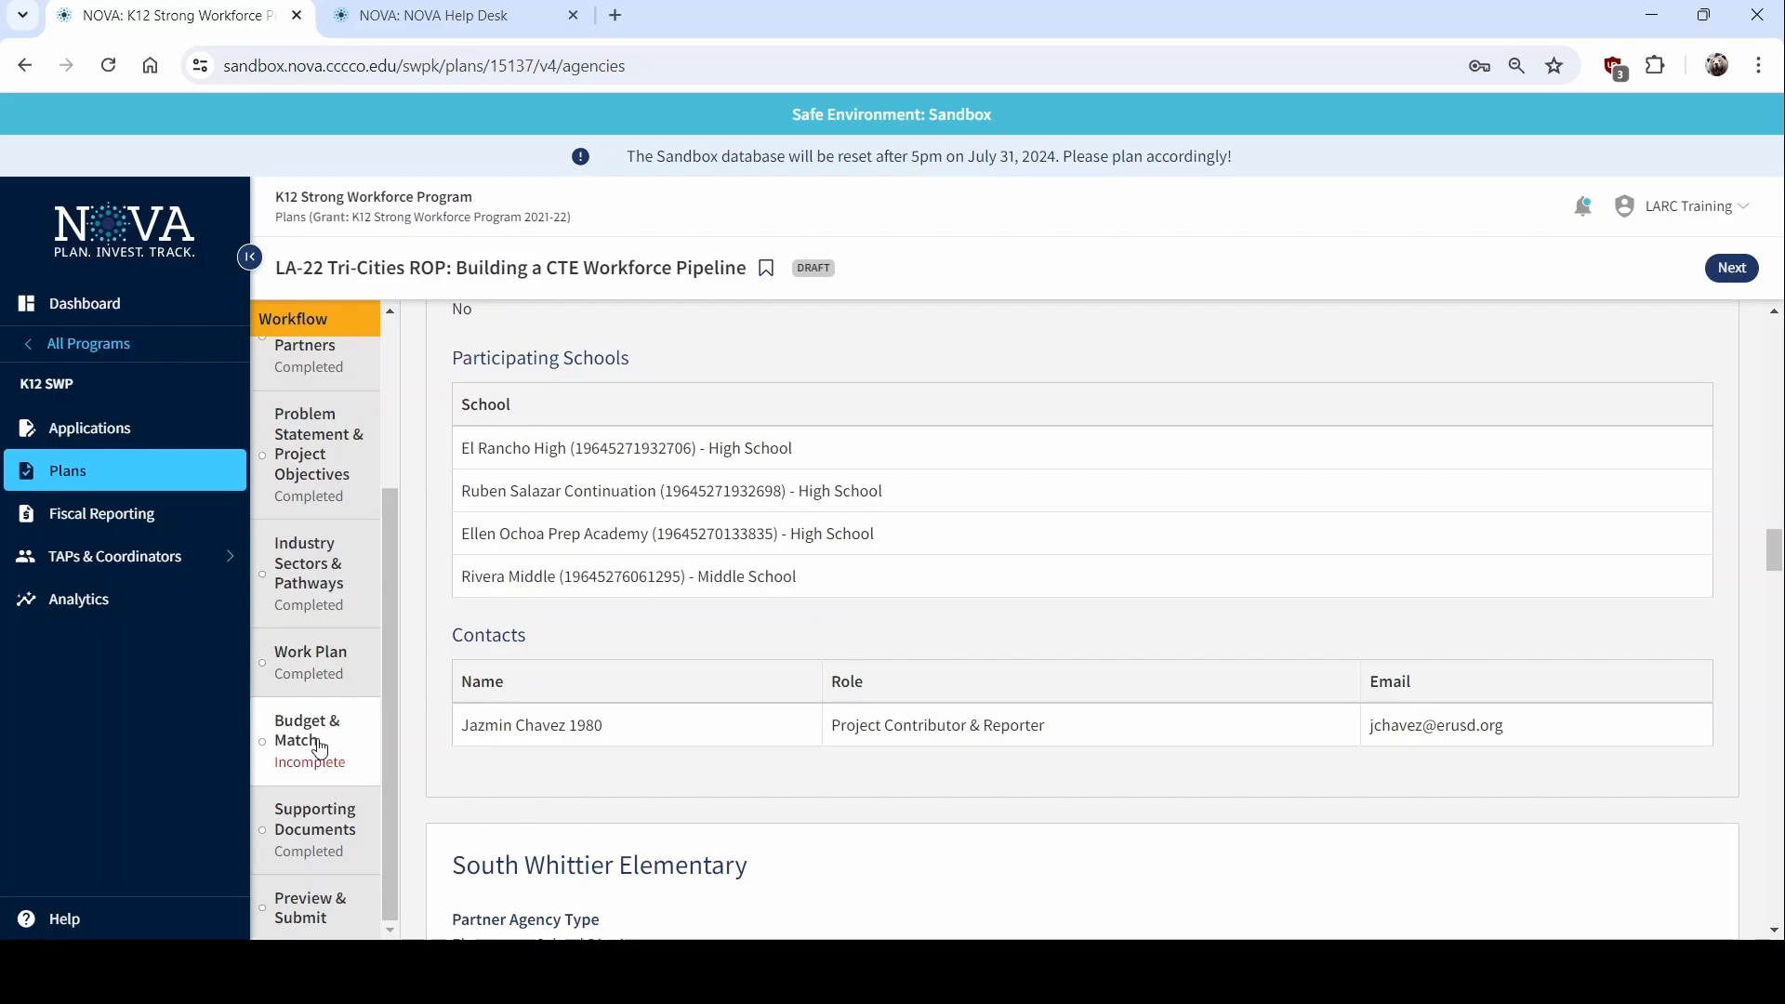
scroll(899, 765, down, 10)
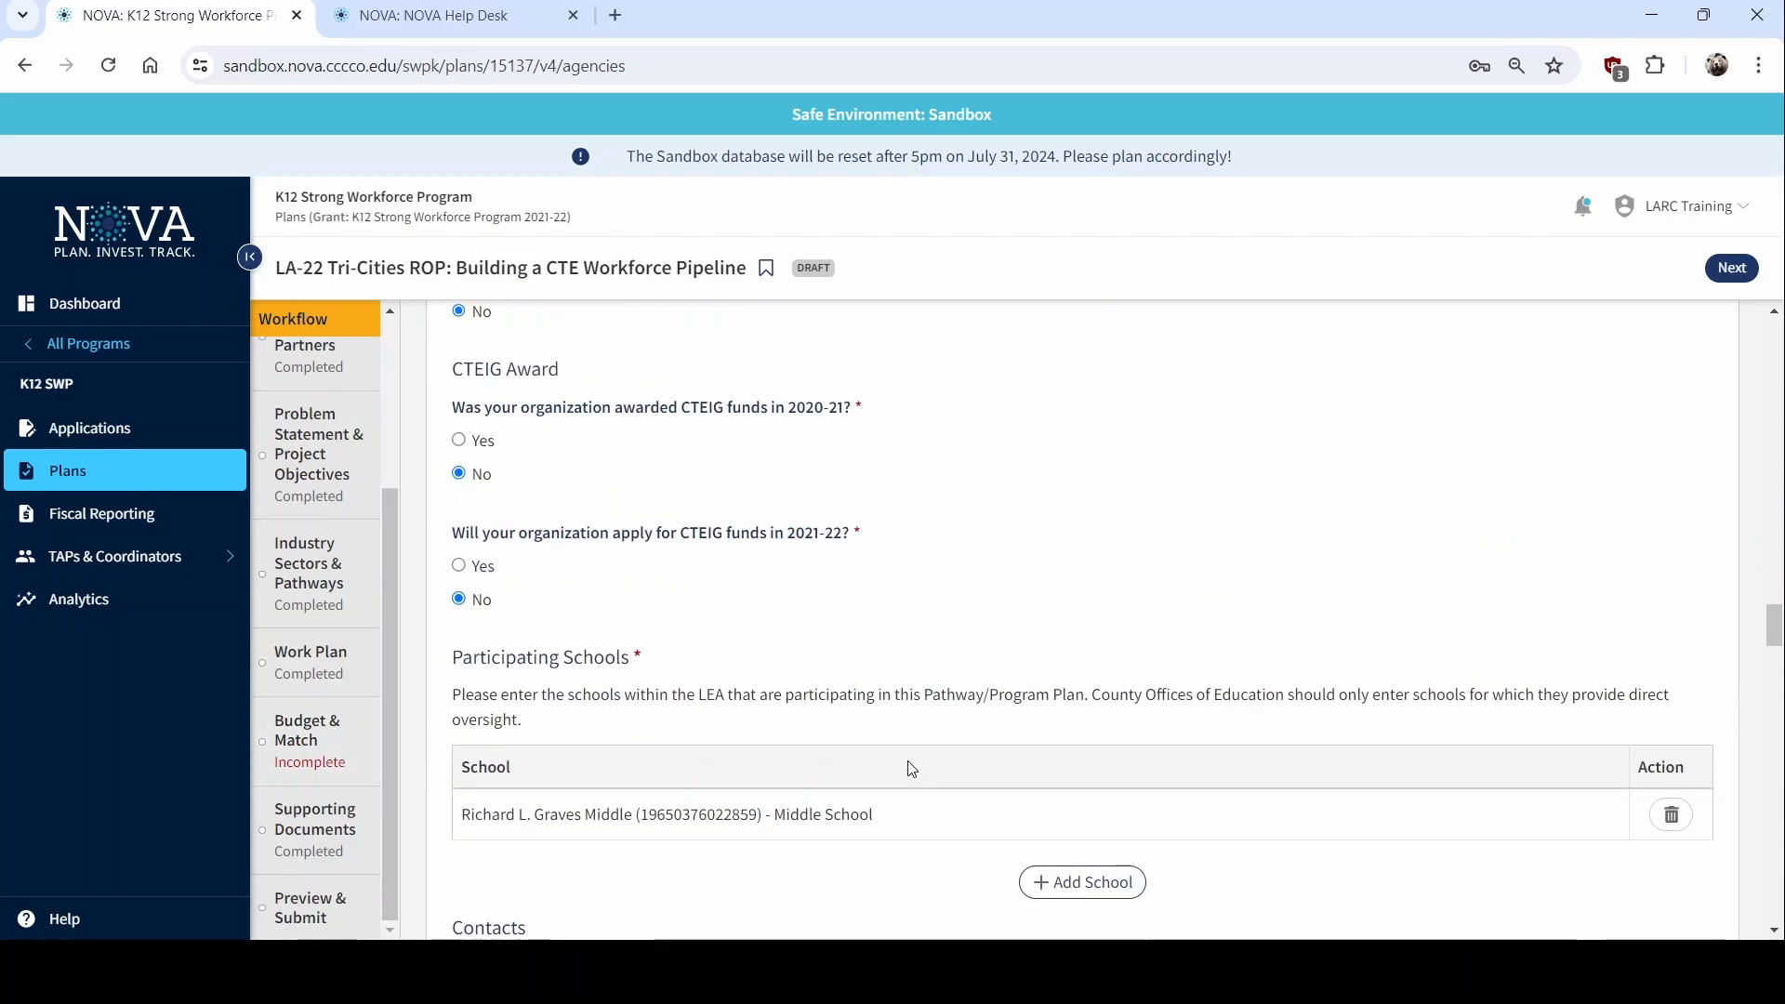
scroll(899, 766, up, 5)
scroll(899, 765, down, 15)
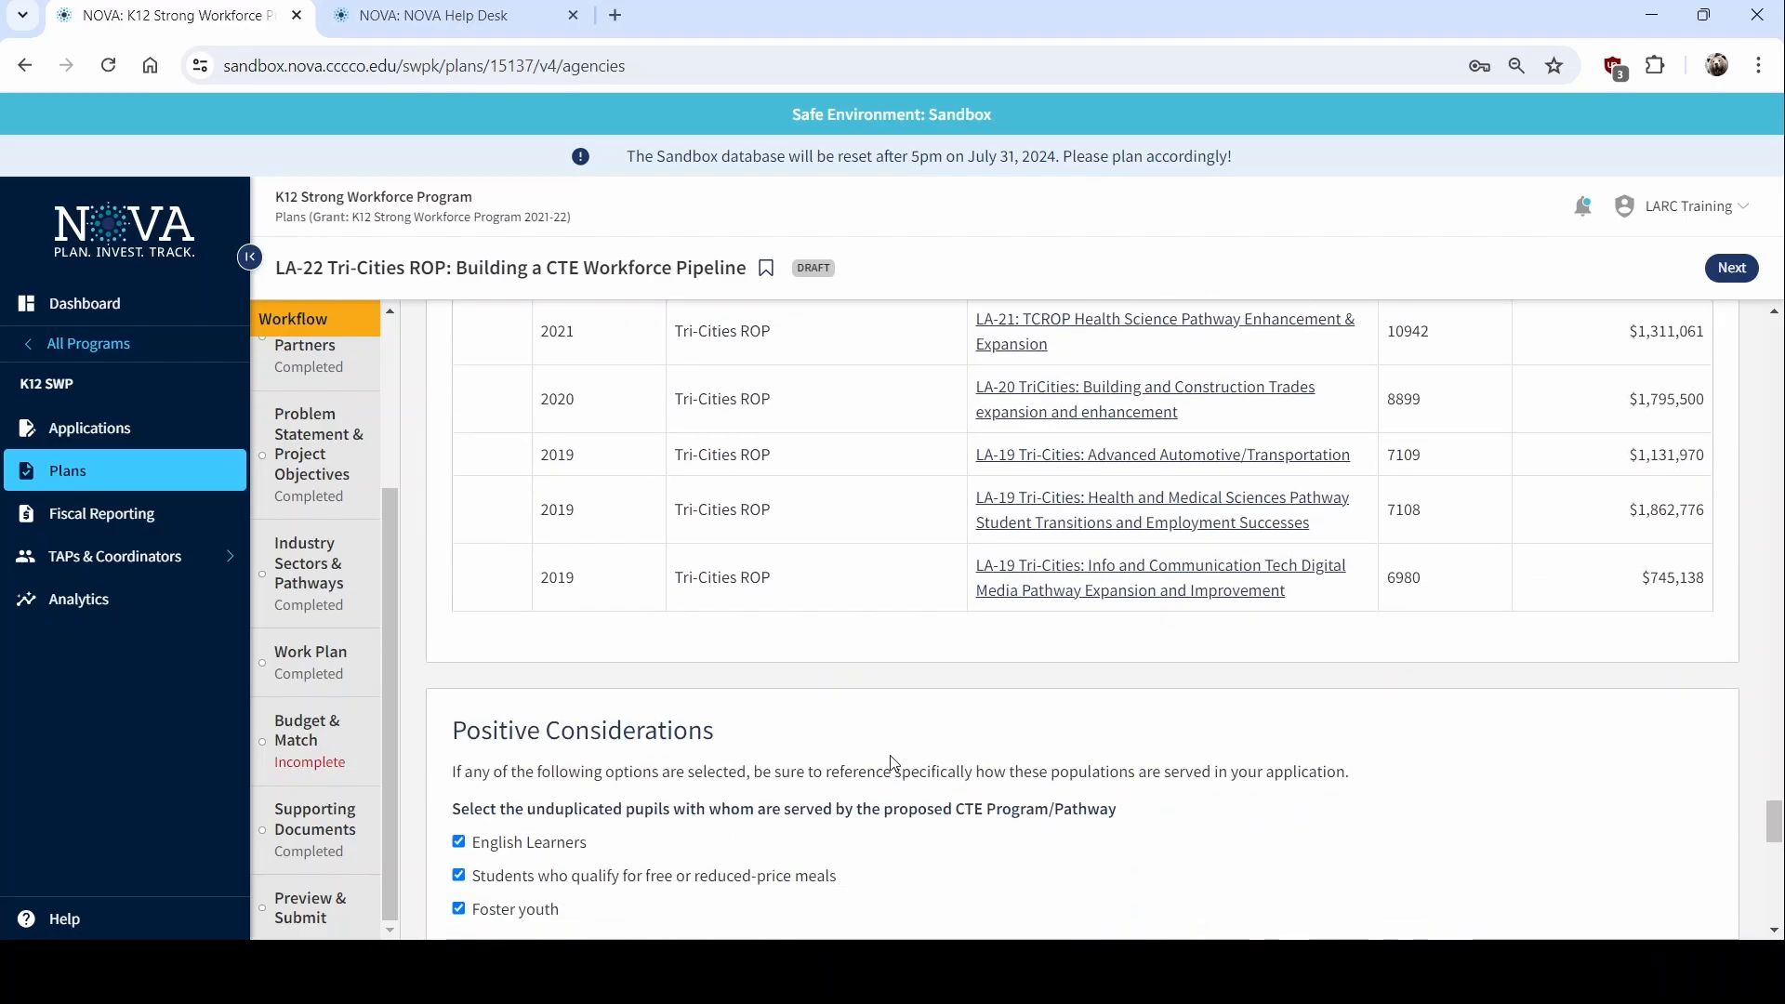
scroll(893, 763, up, 4)
scroll(892, 762, up, 6)
scroll(890, 761, down, 12)
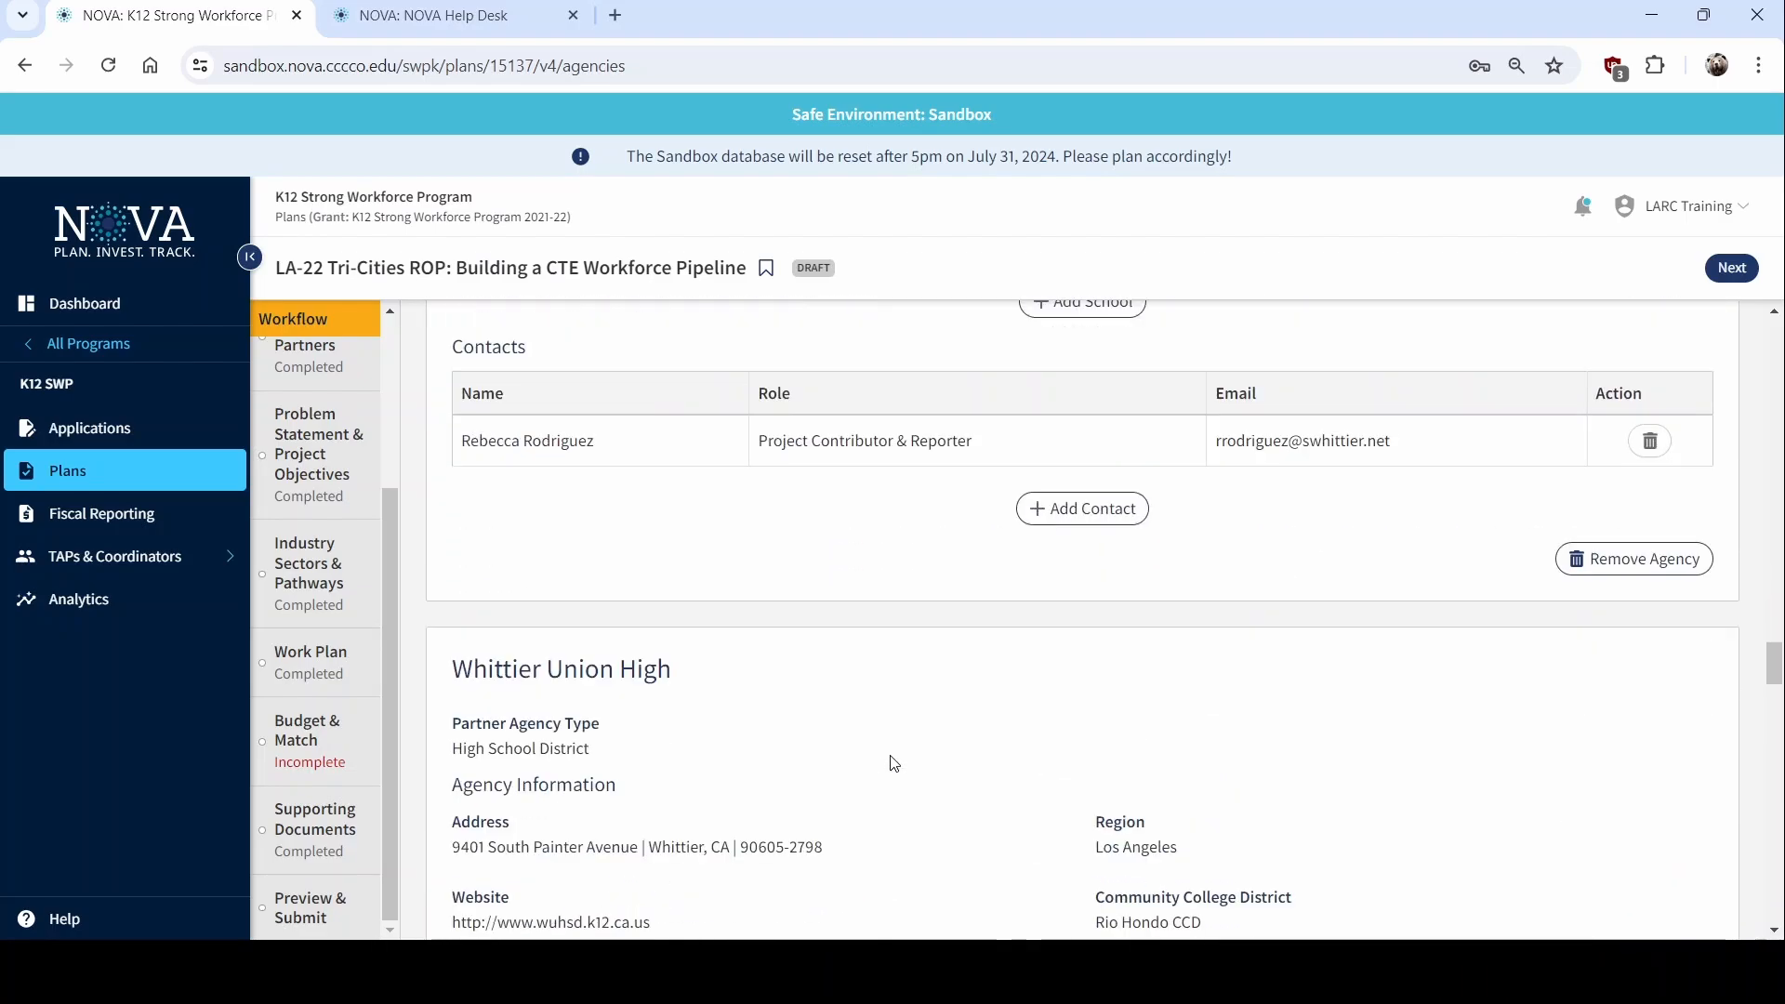
scroll(888, 759, down, 5)
scroll(884, 757, up, 8)
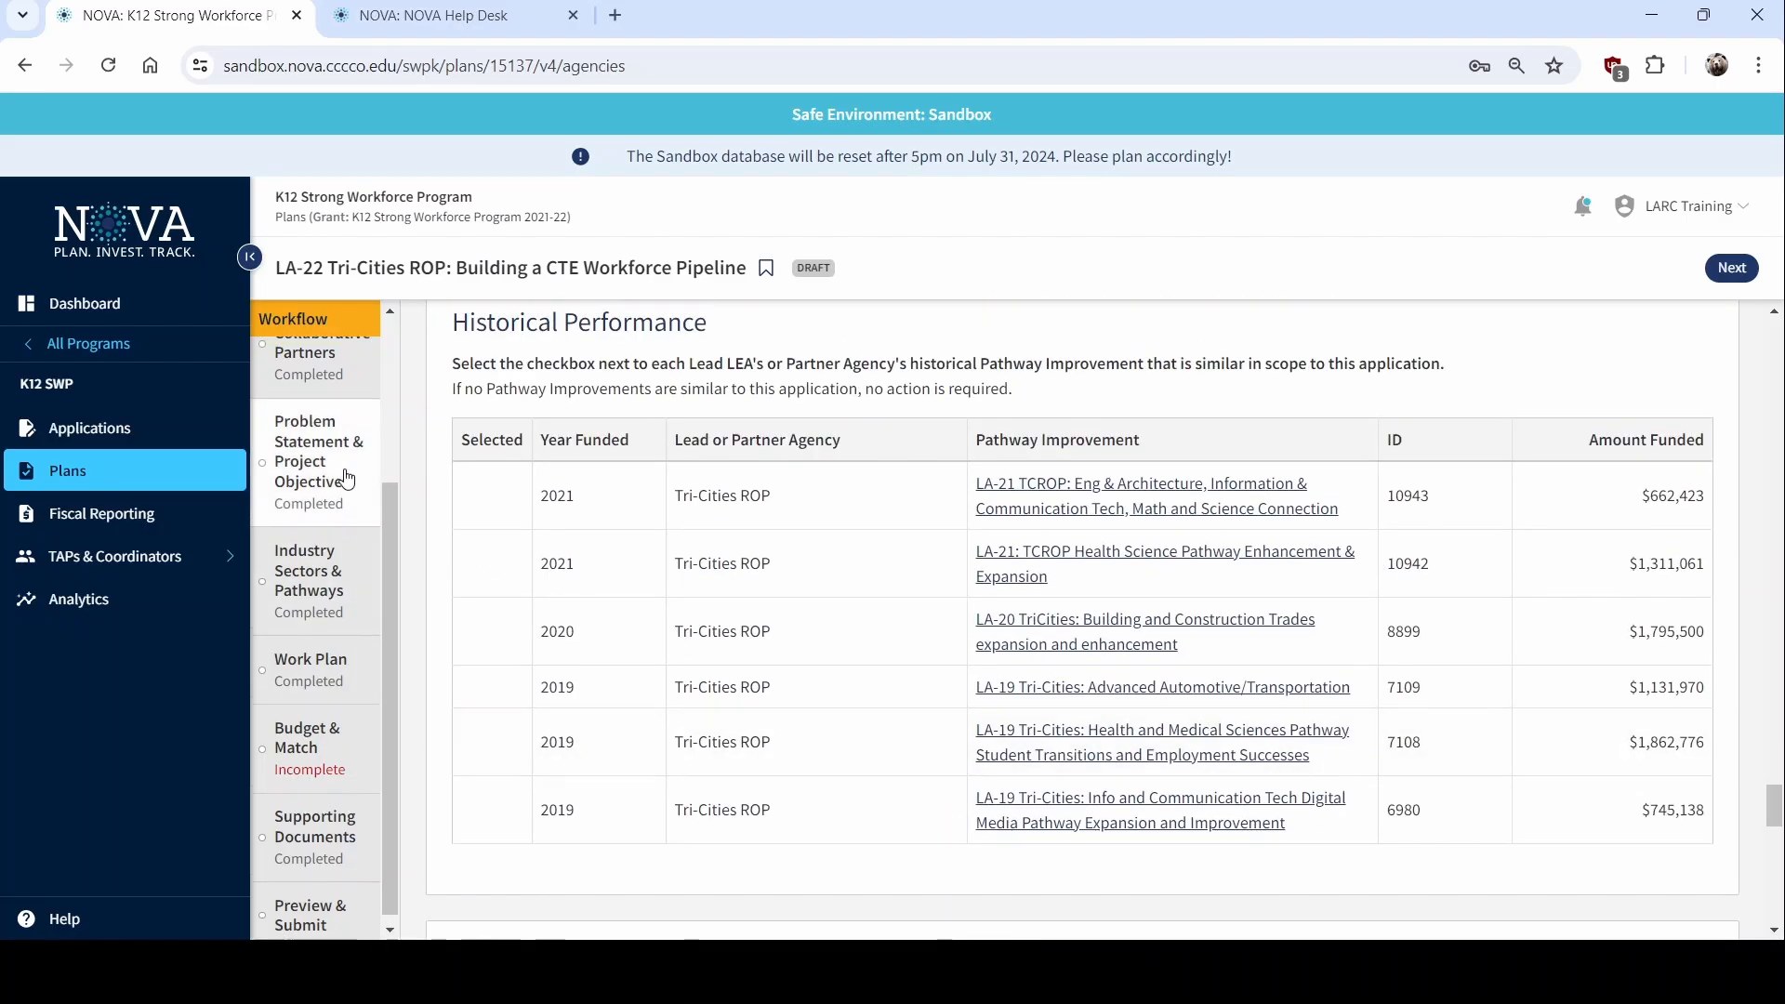
Examine the removed El Rancho Unified entry, including its heading, Total ADA, unemployment rate, participating schools and contacts
scroll(844, 672, up, 4)
scroll(845, 672, up, 5)
scroll(844, 673, down, 9)
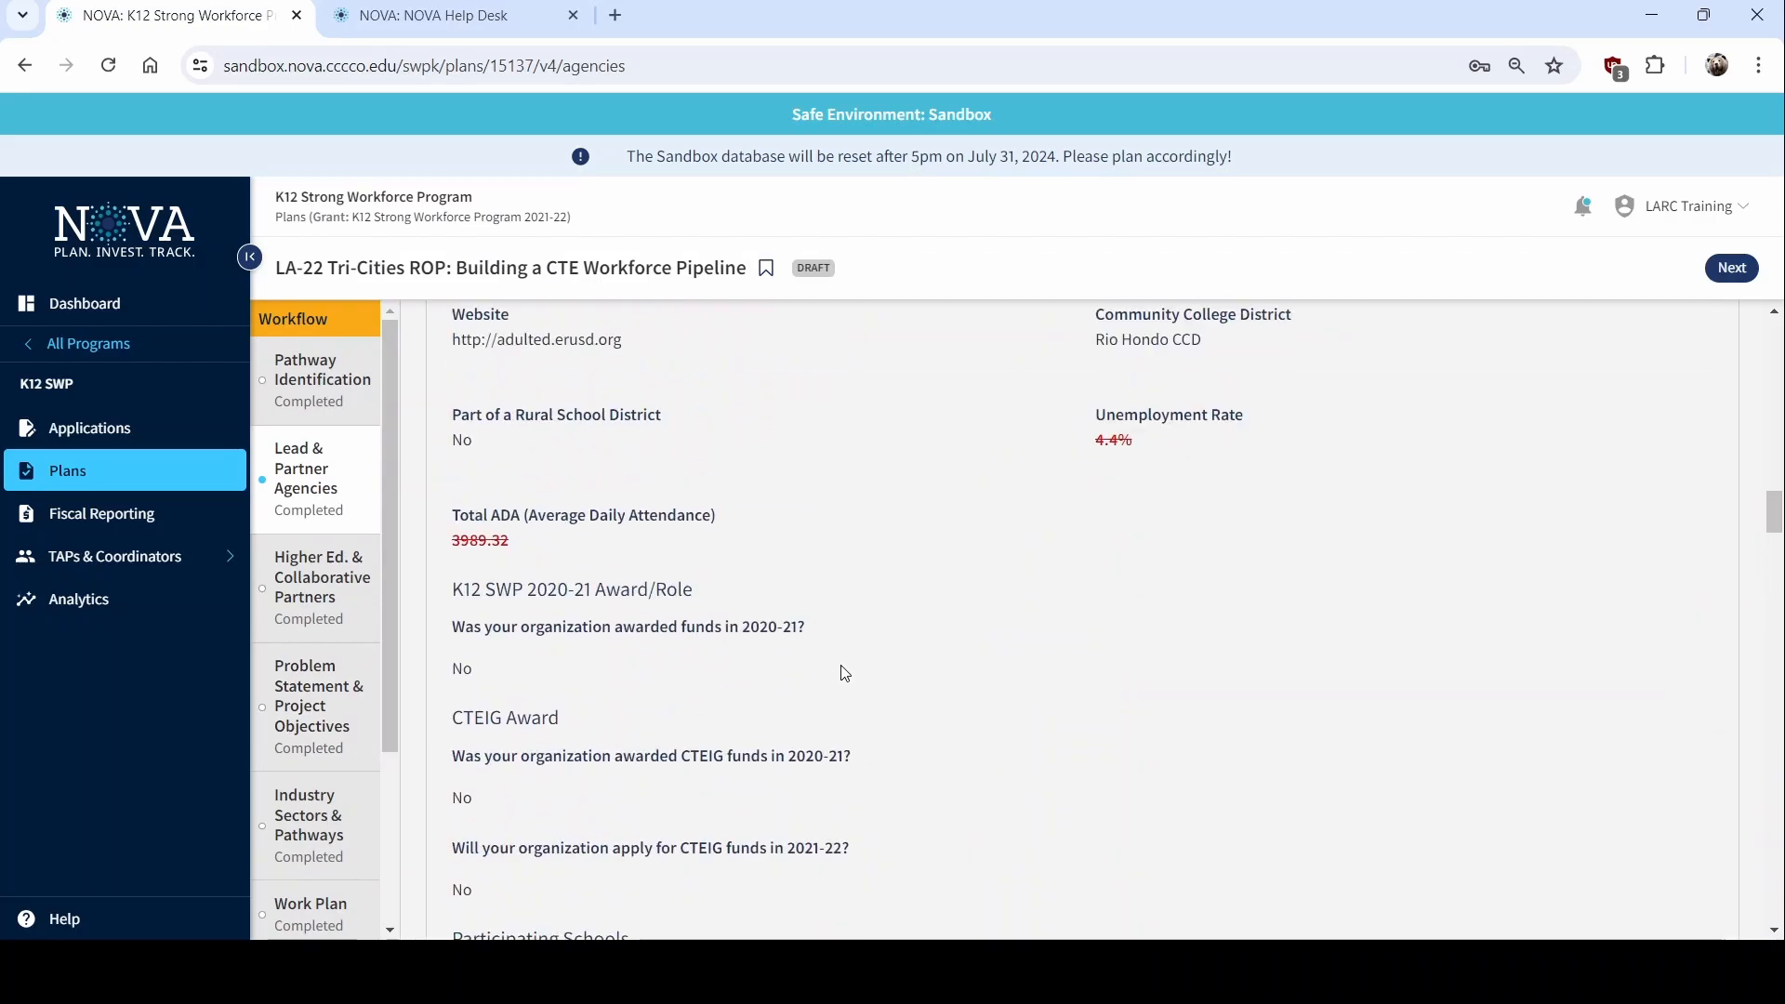
scroll(844, 672, up, 5)
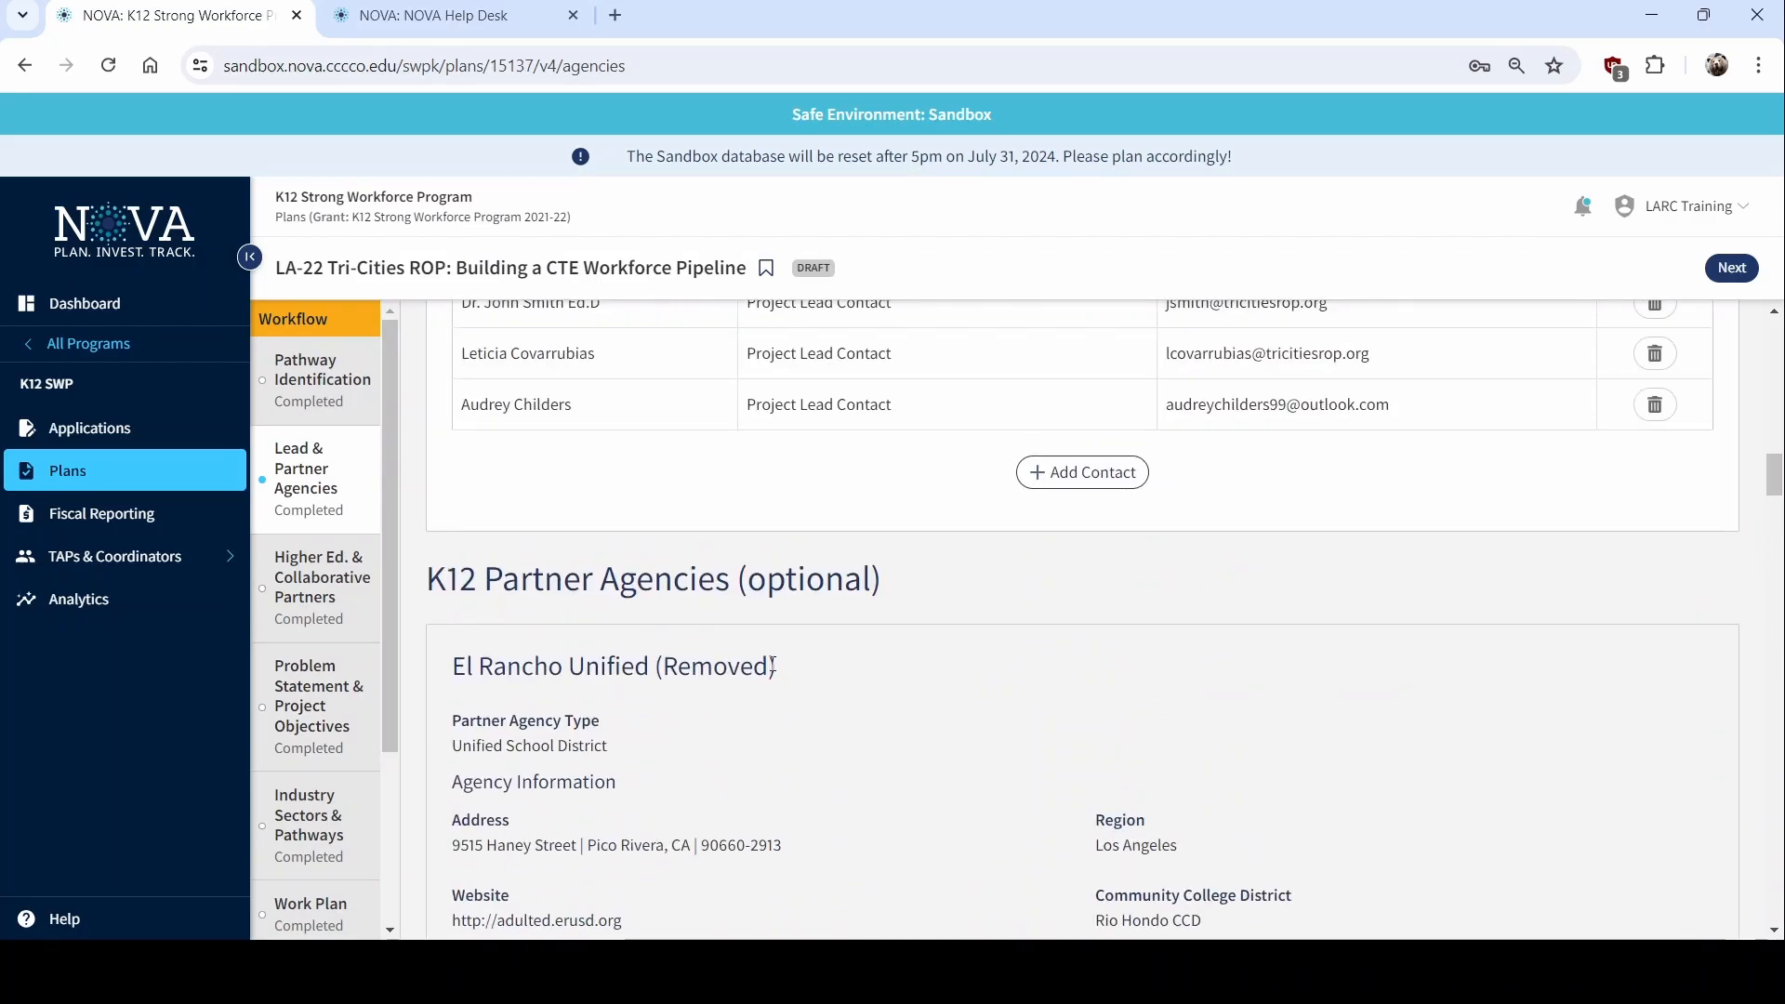
scroll(527, 649, down, 2)
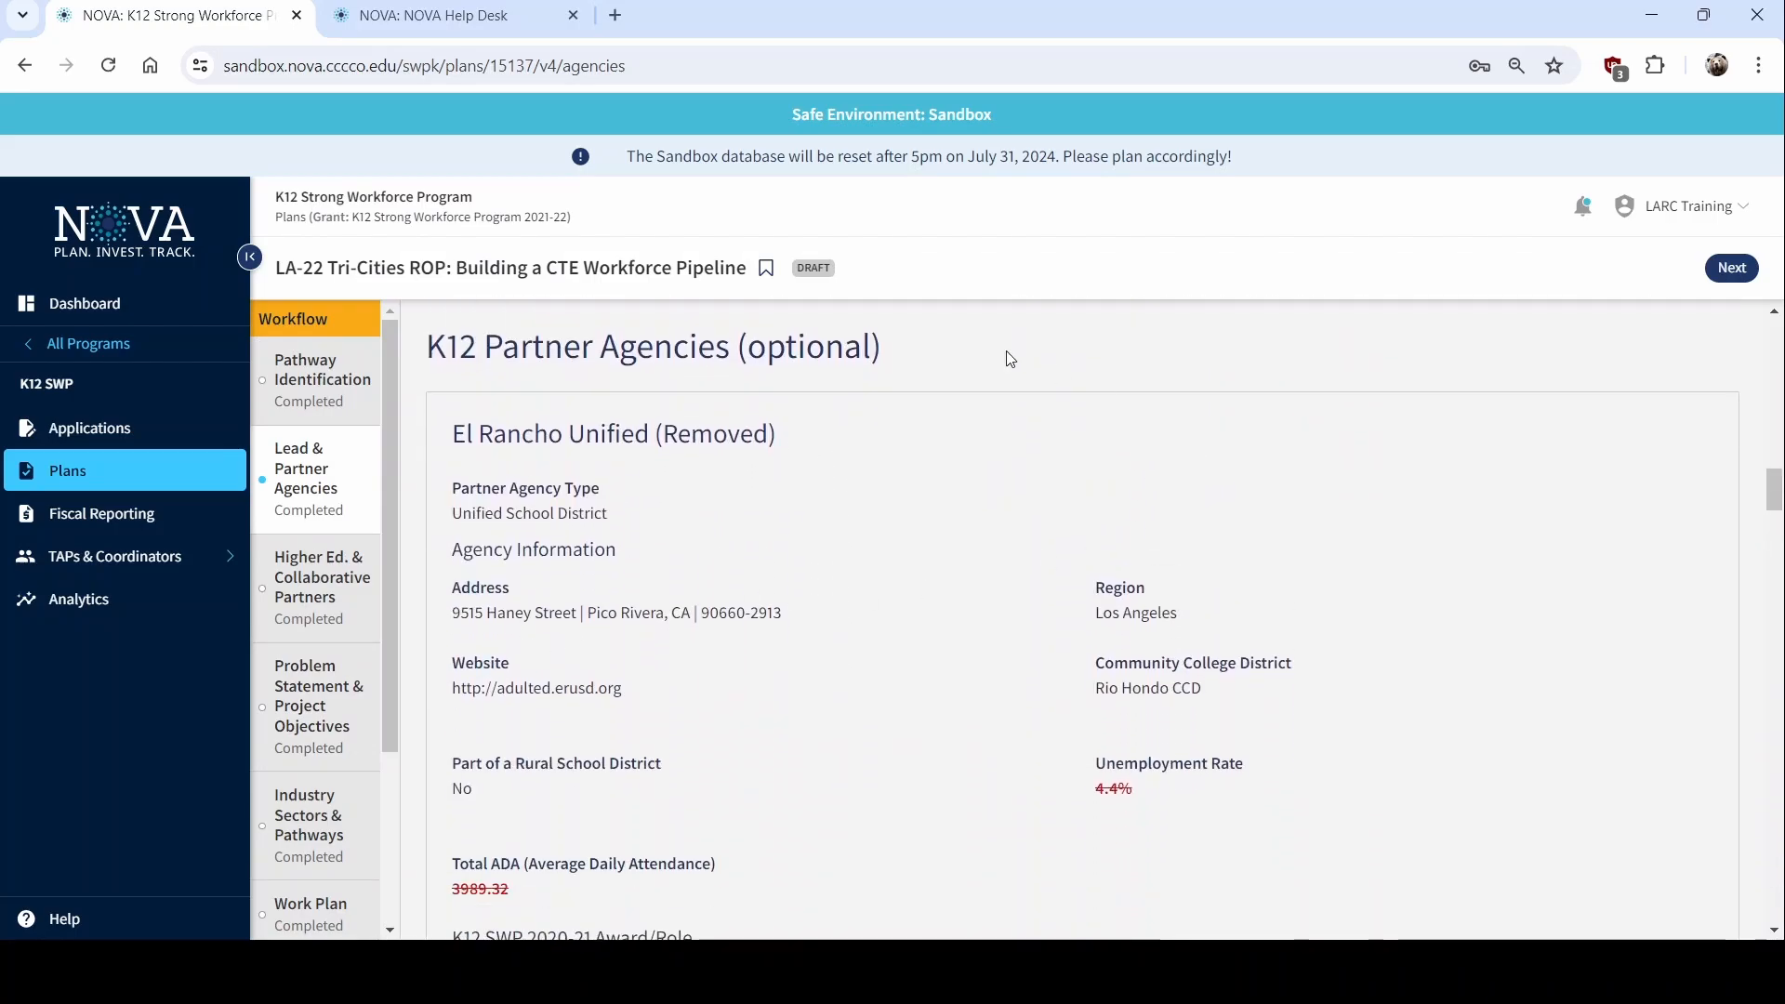
drag(442, 429, 813, 448)
scroll(938, 757, down, 3)
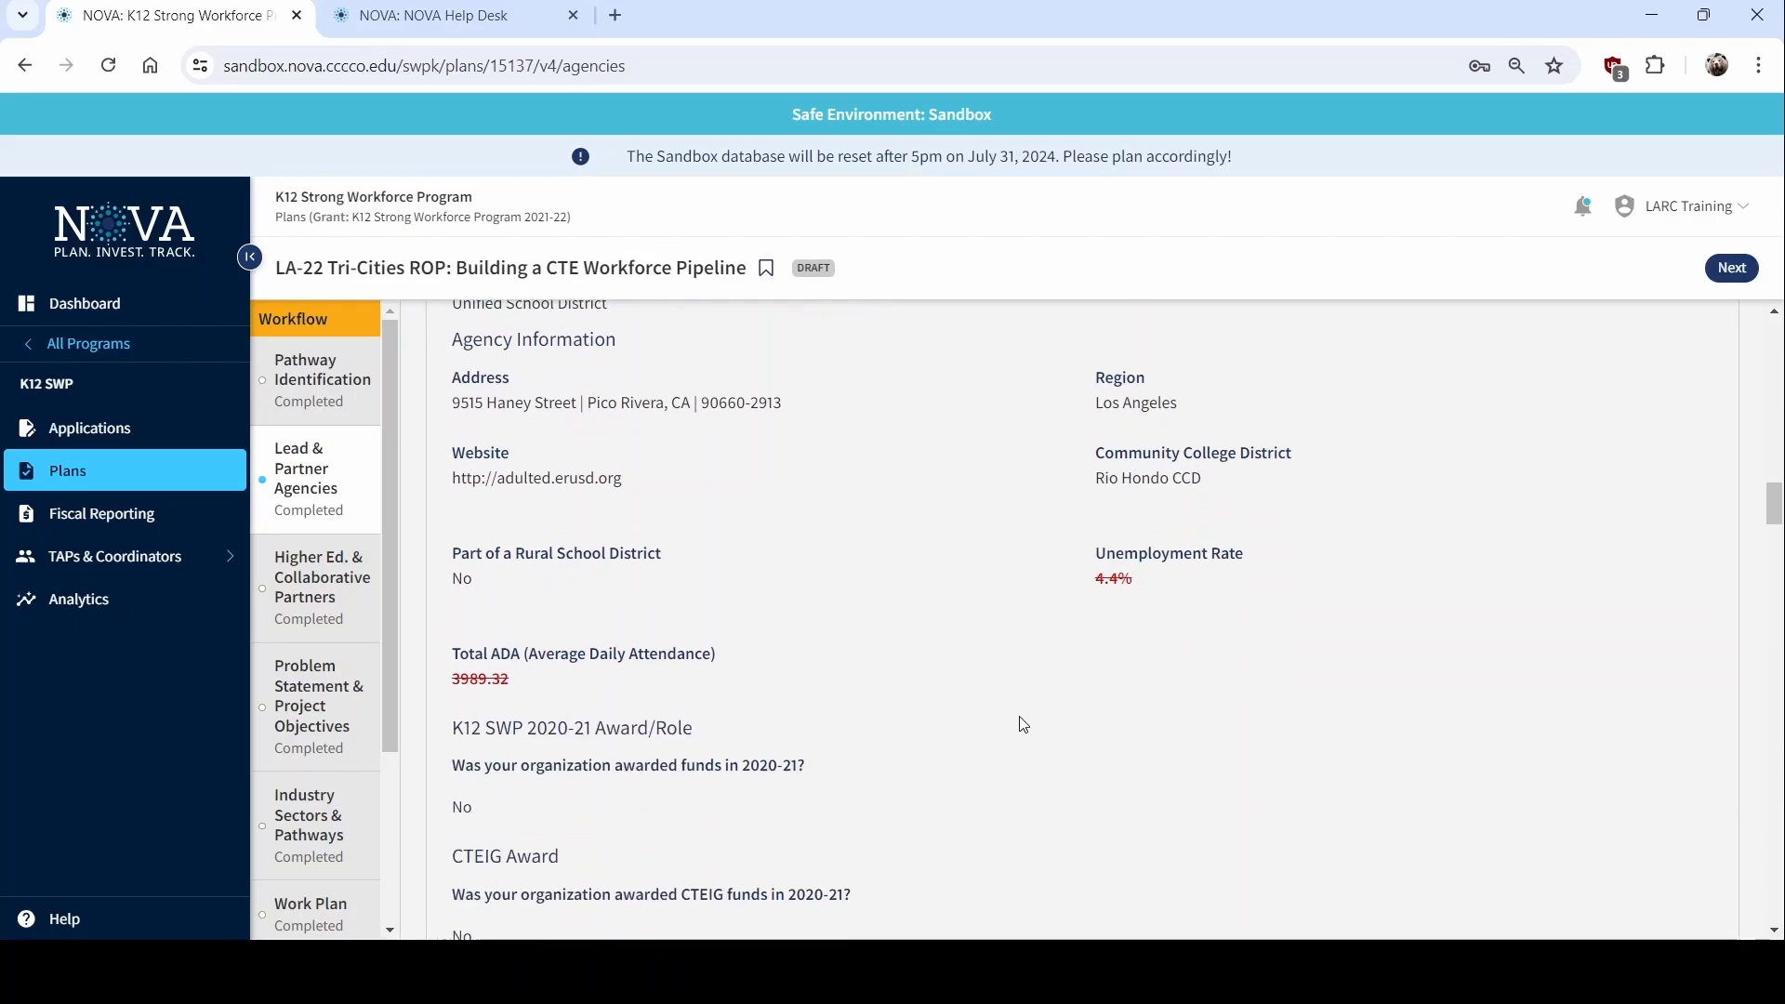
scroll(612, 895, up, 2)
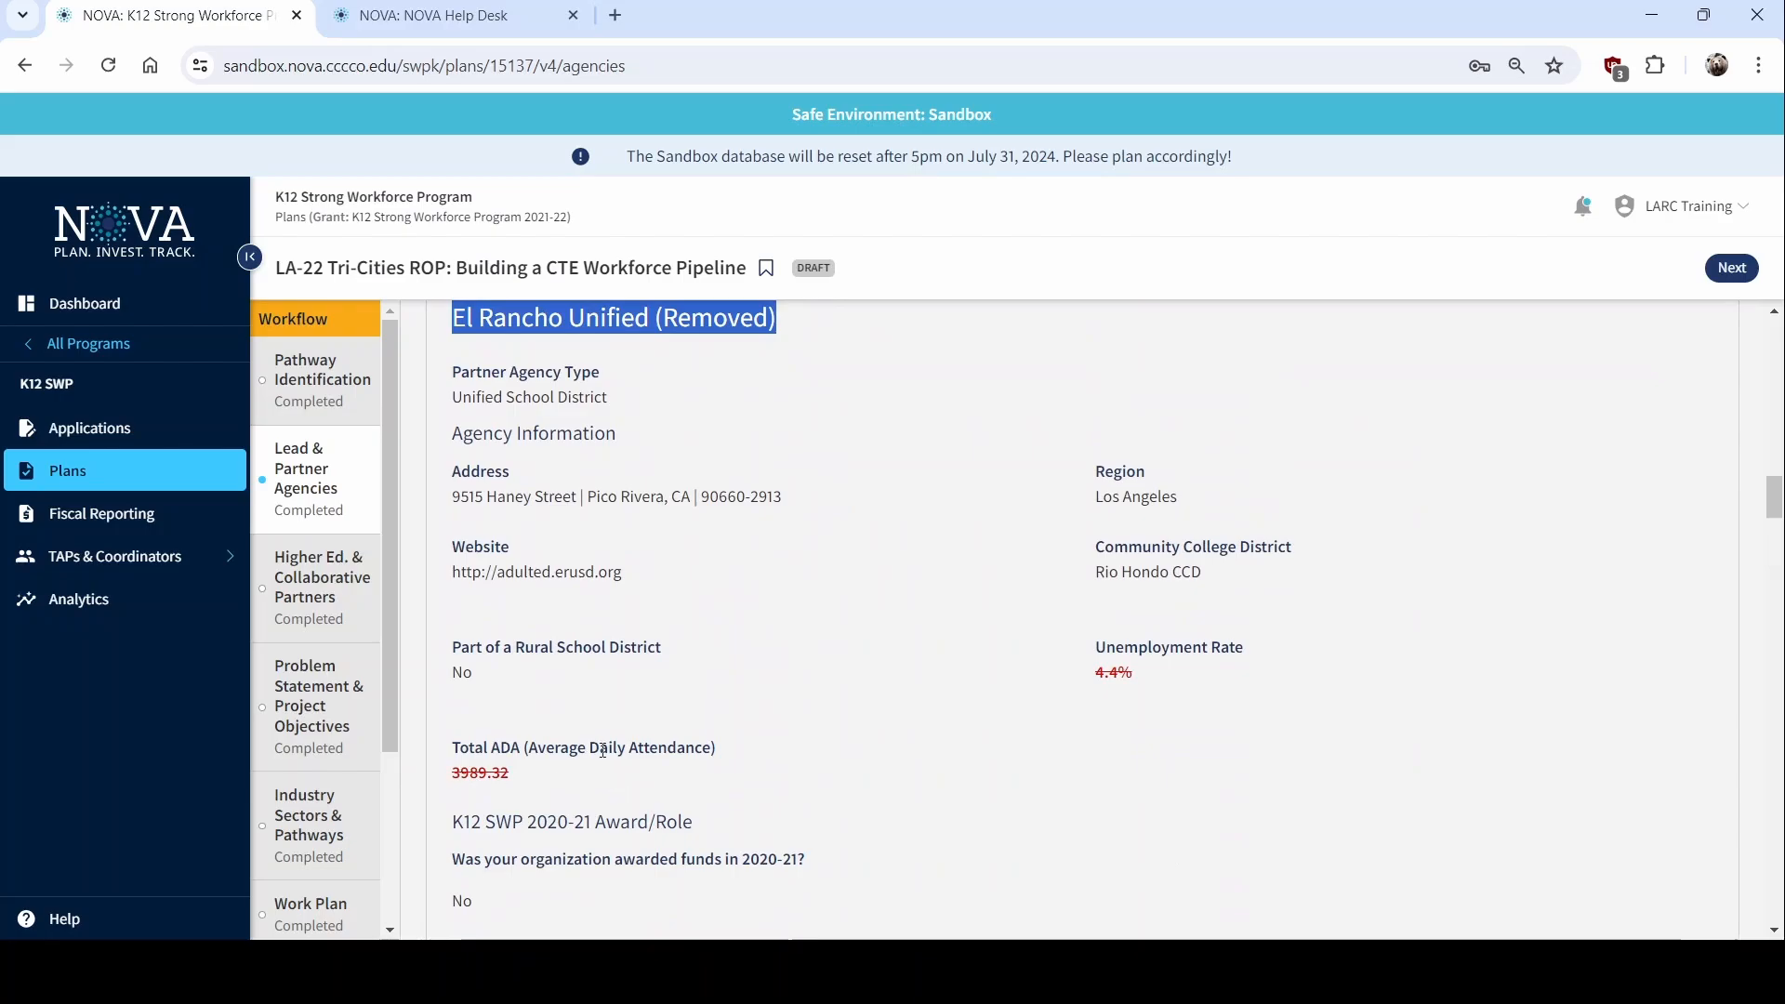
scroll(1004, 662, down, 10)
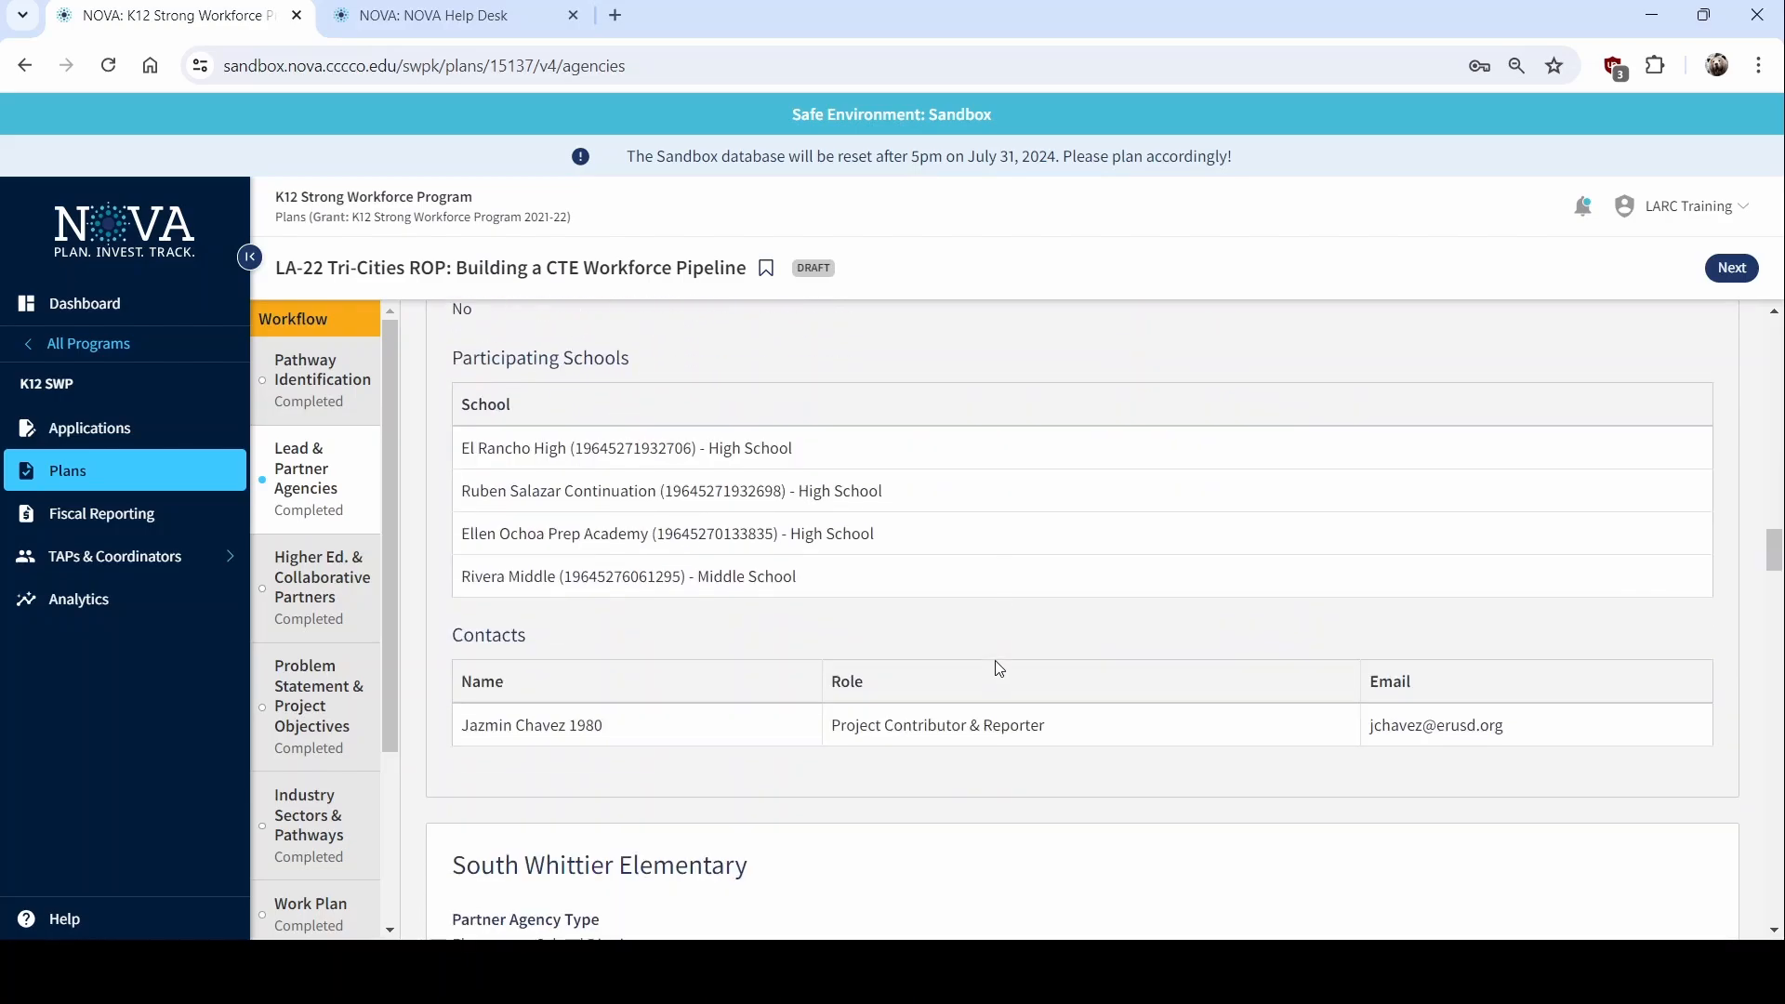
scroll(973, 671, up, 15)
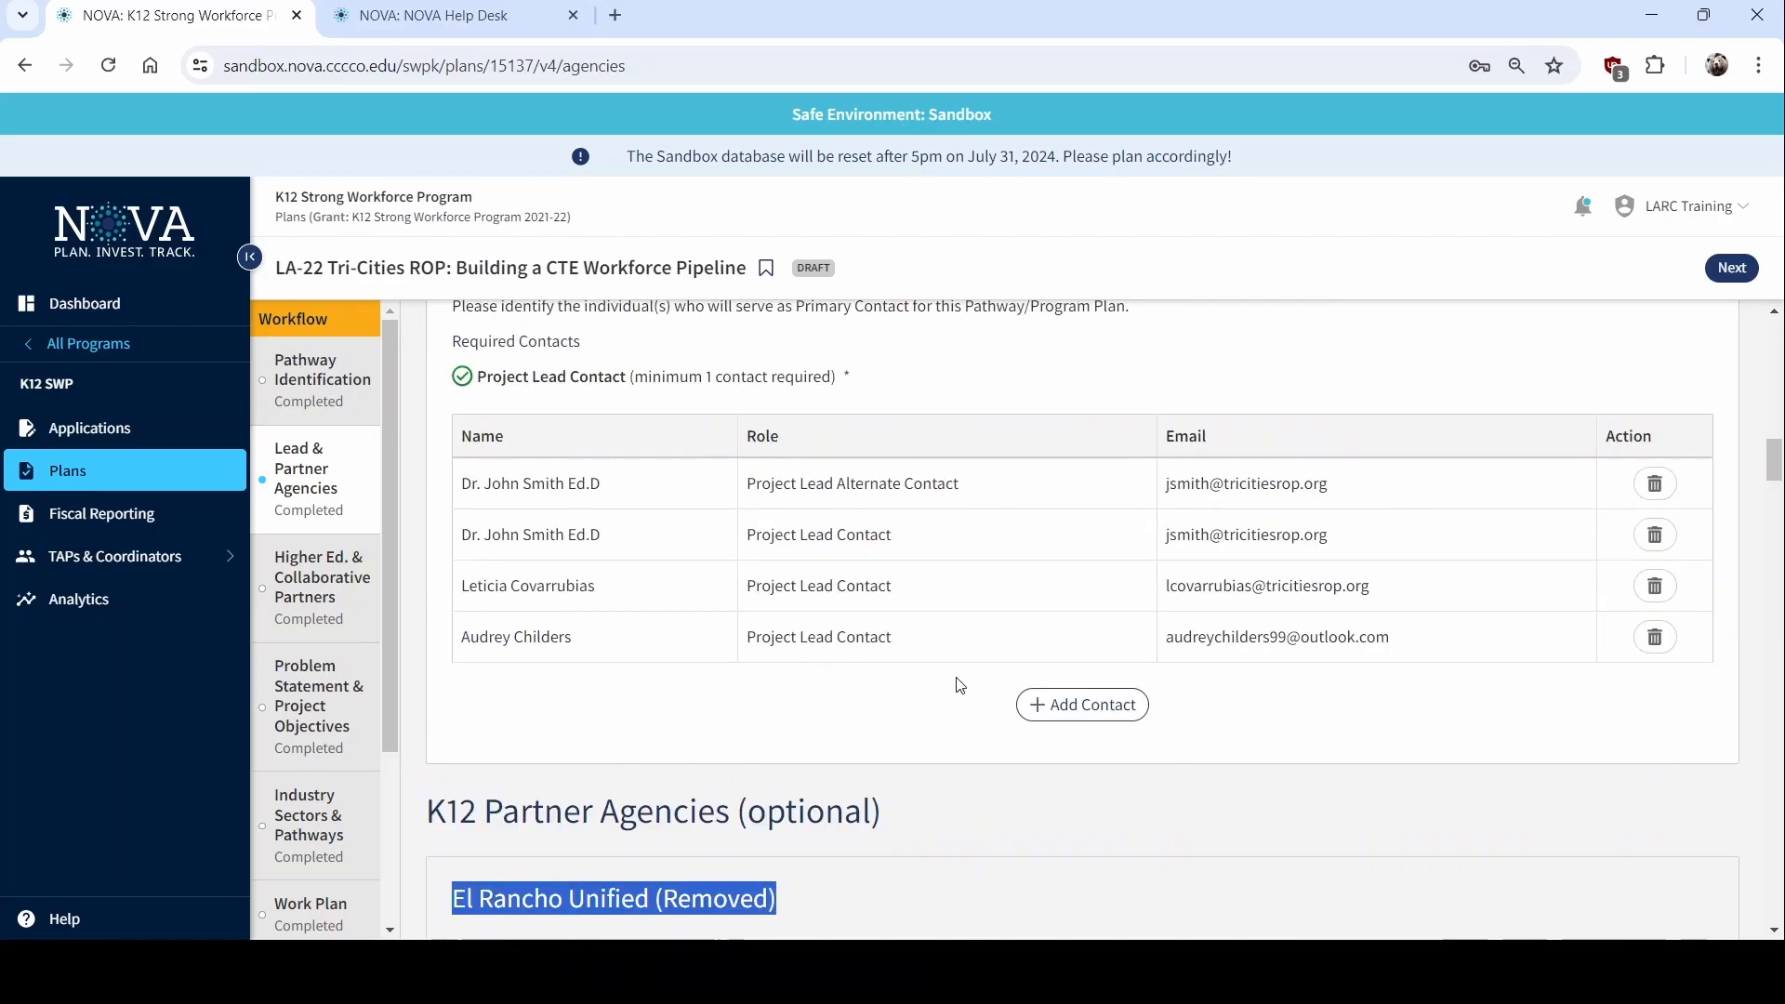
scroll(955, 685, down, 6)
scroll(953, 695, down, 7)
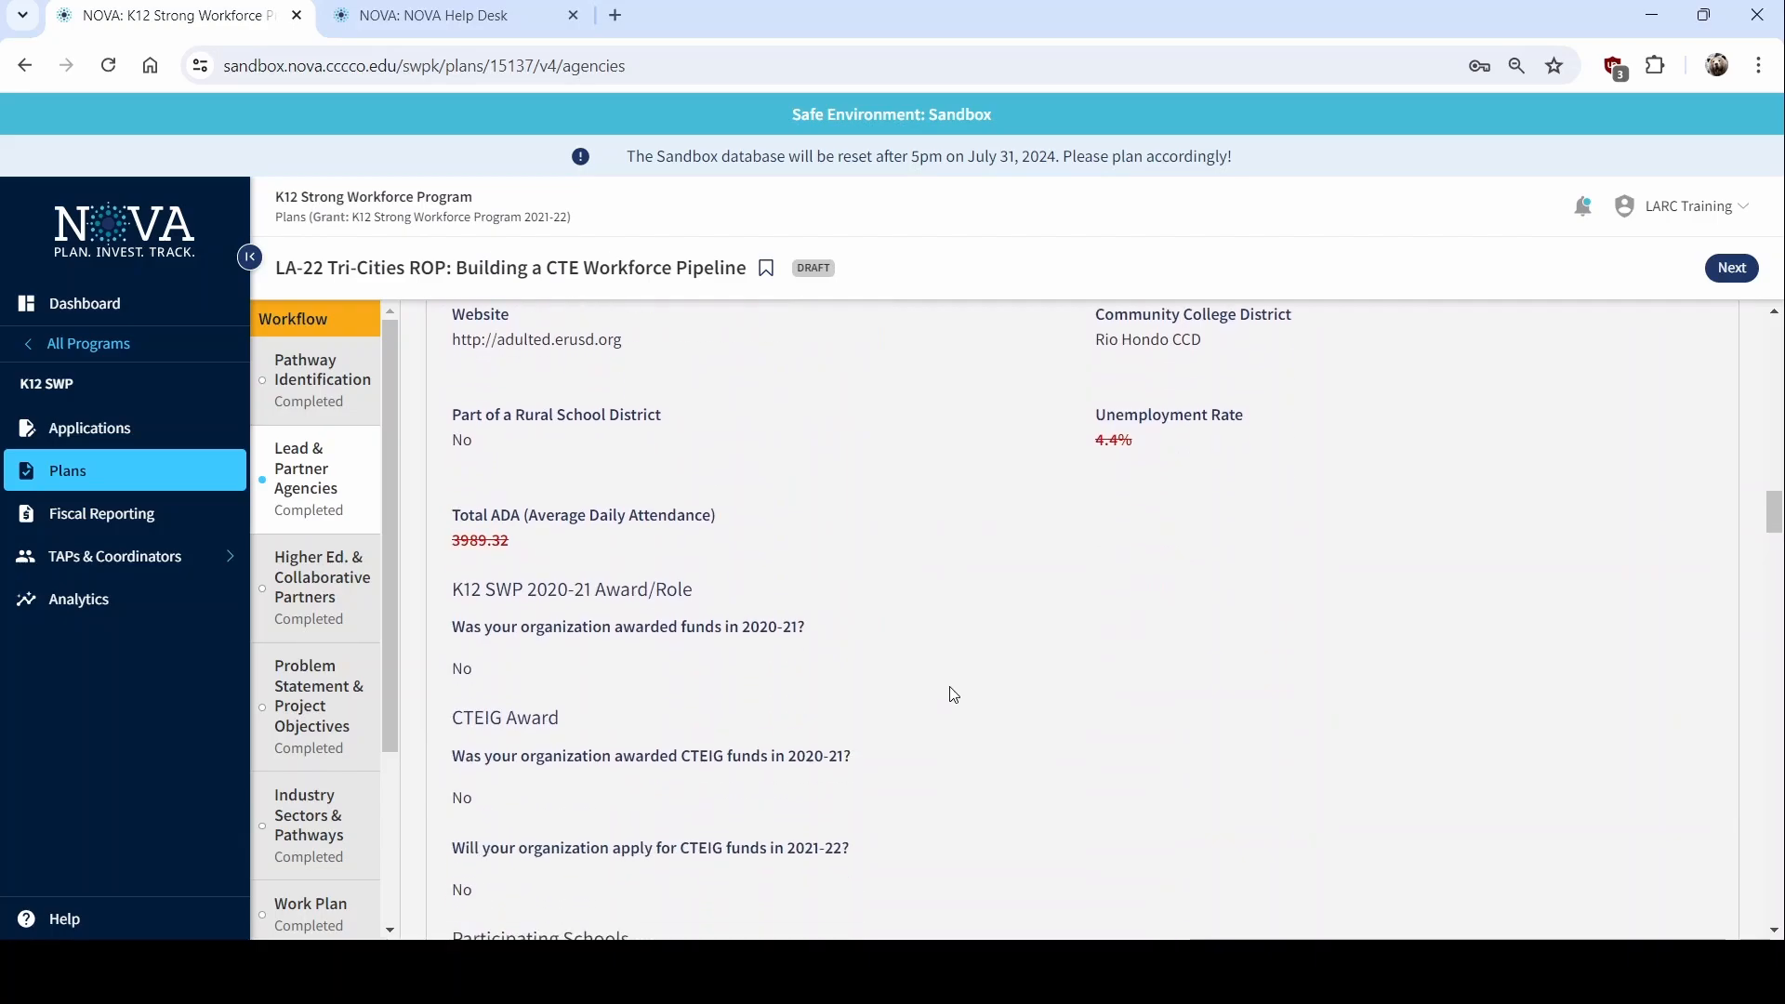
scroll(953, 694, down, 3)
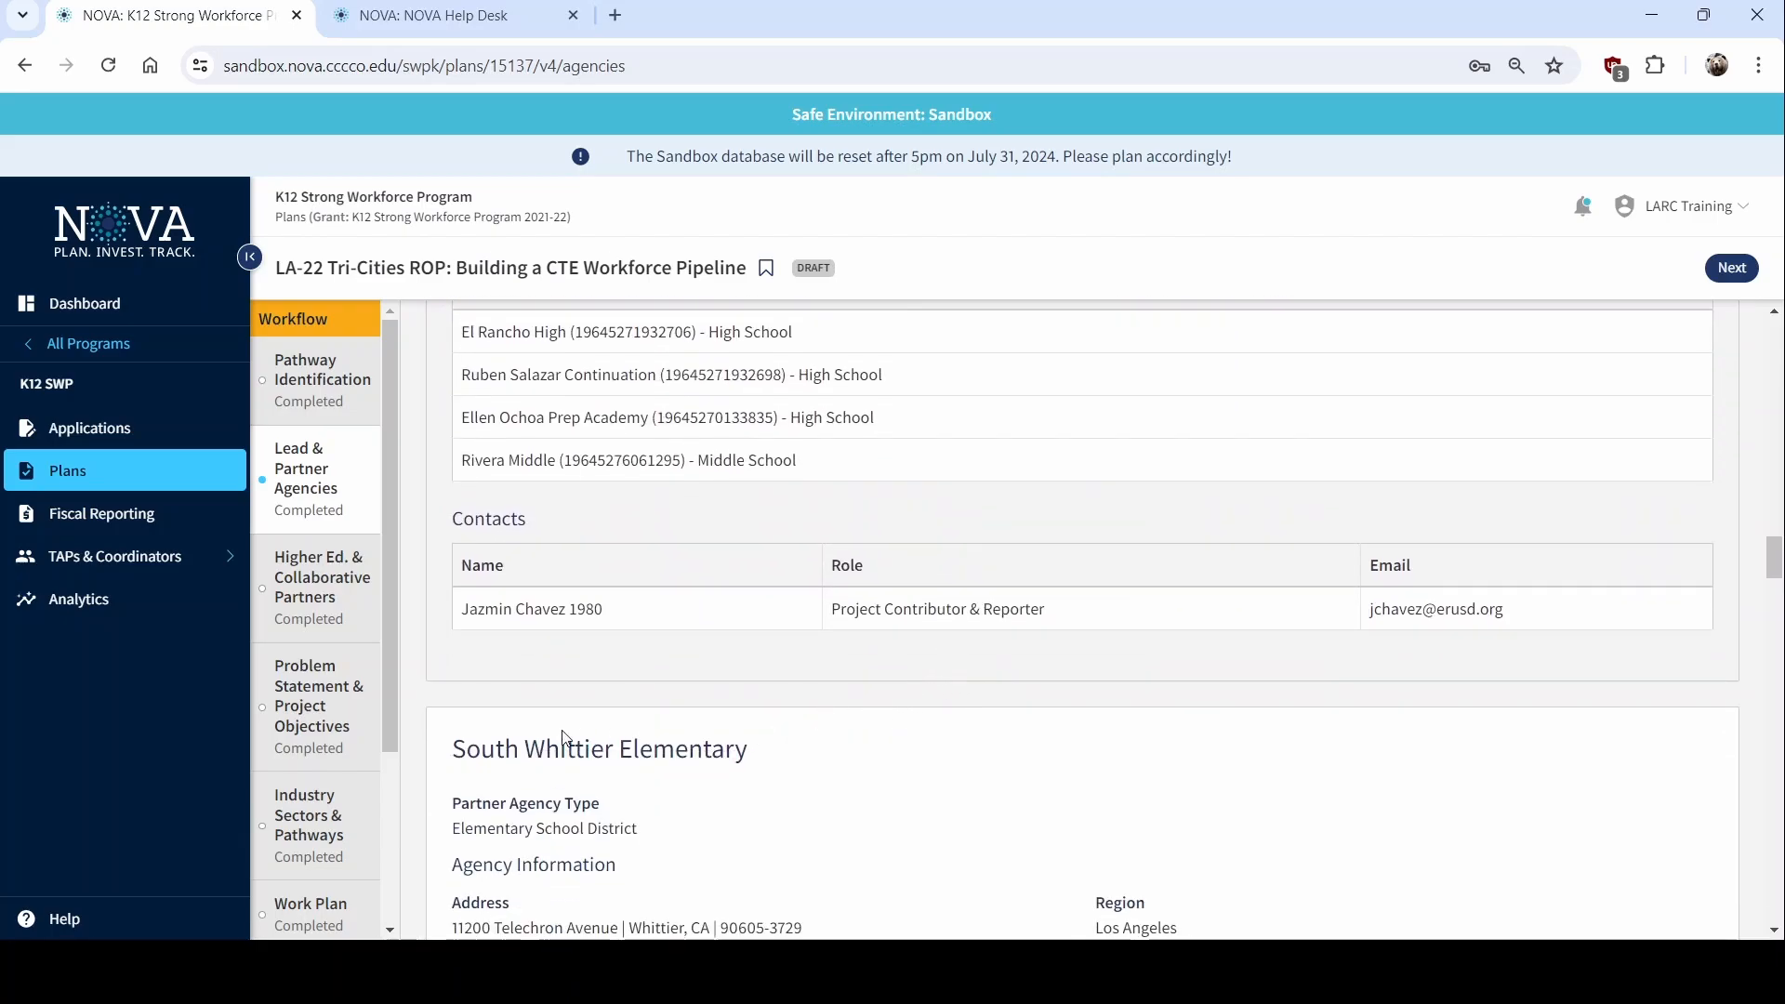
Open the plan's Budget & Match section and locate the budget of the removed agency El Rancho Unified
scroll(332, 741, down, 3)
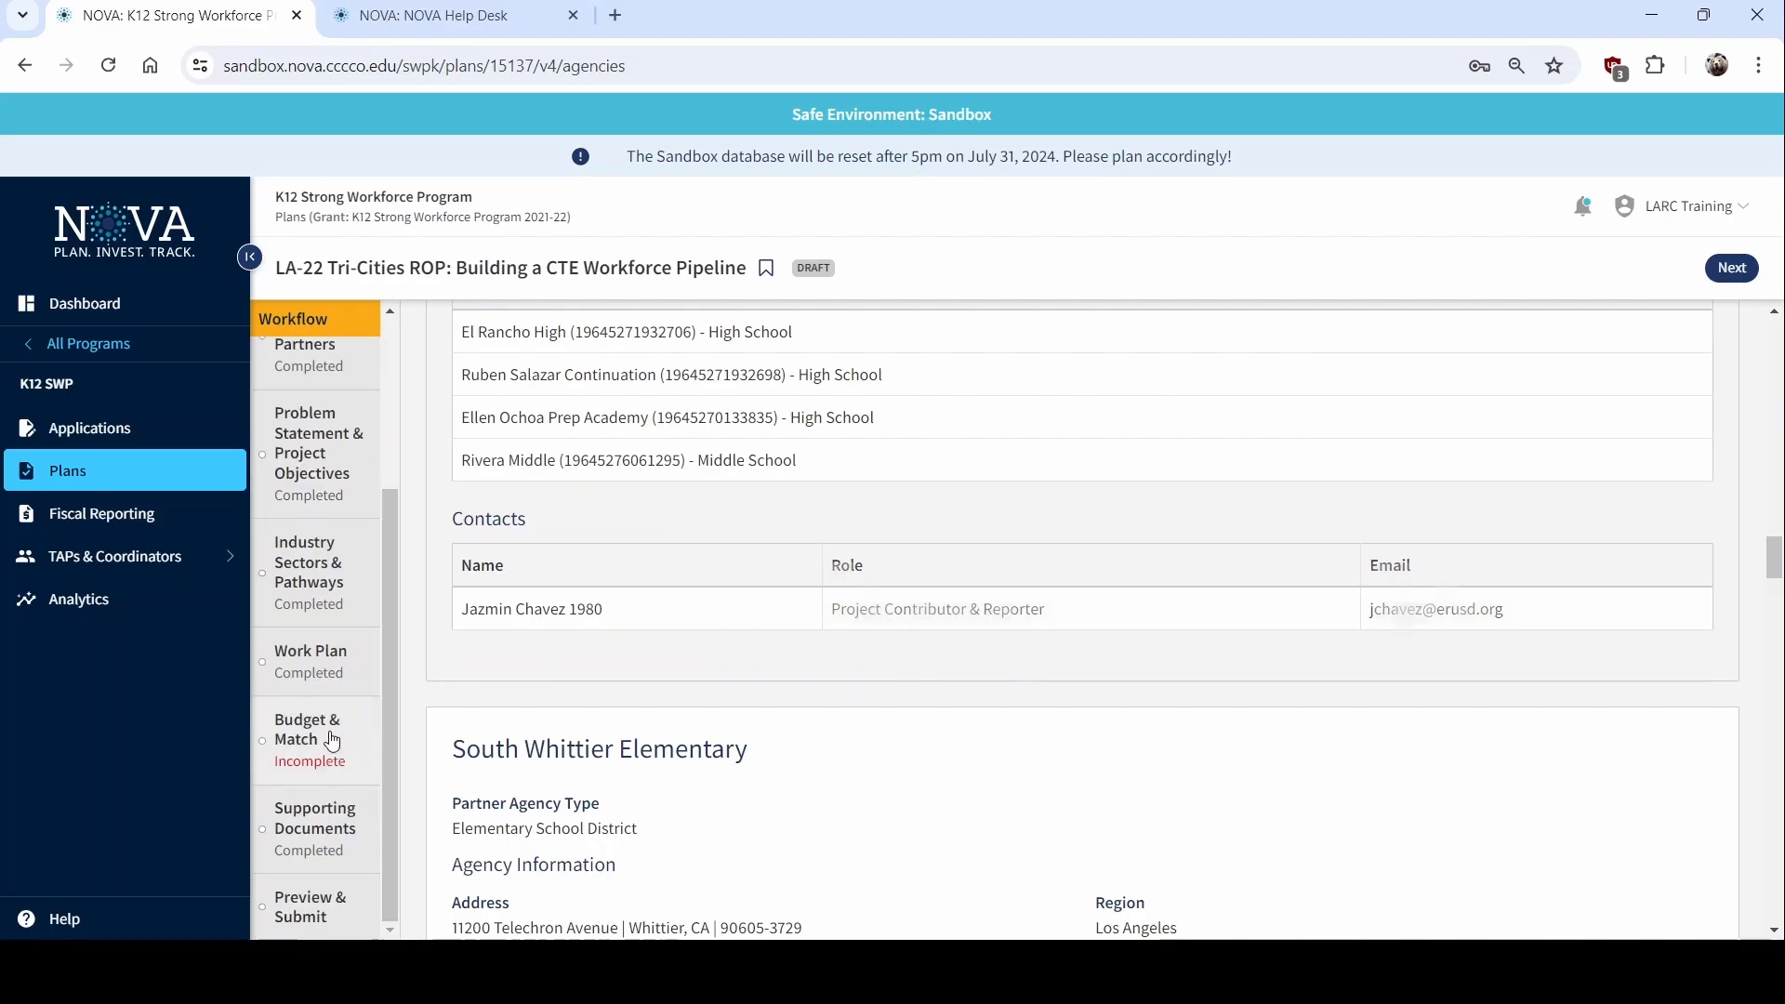
click(331, 741)
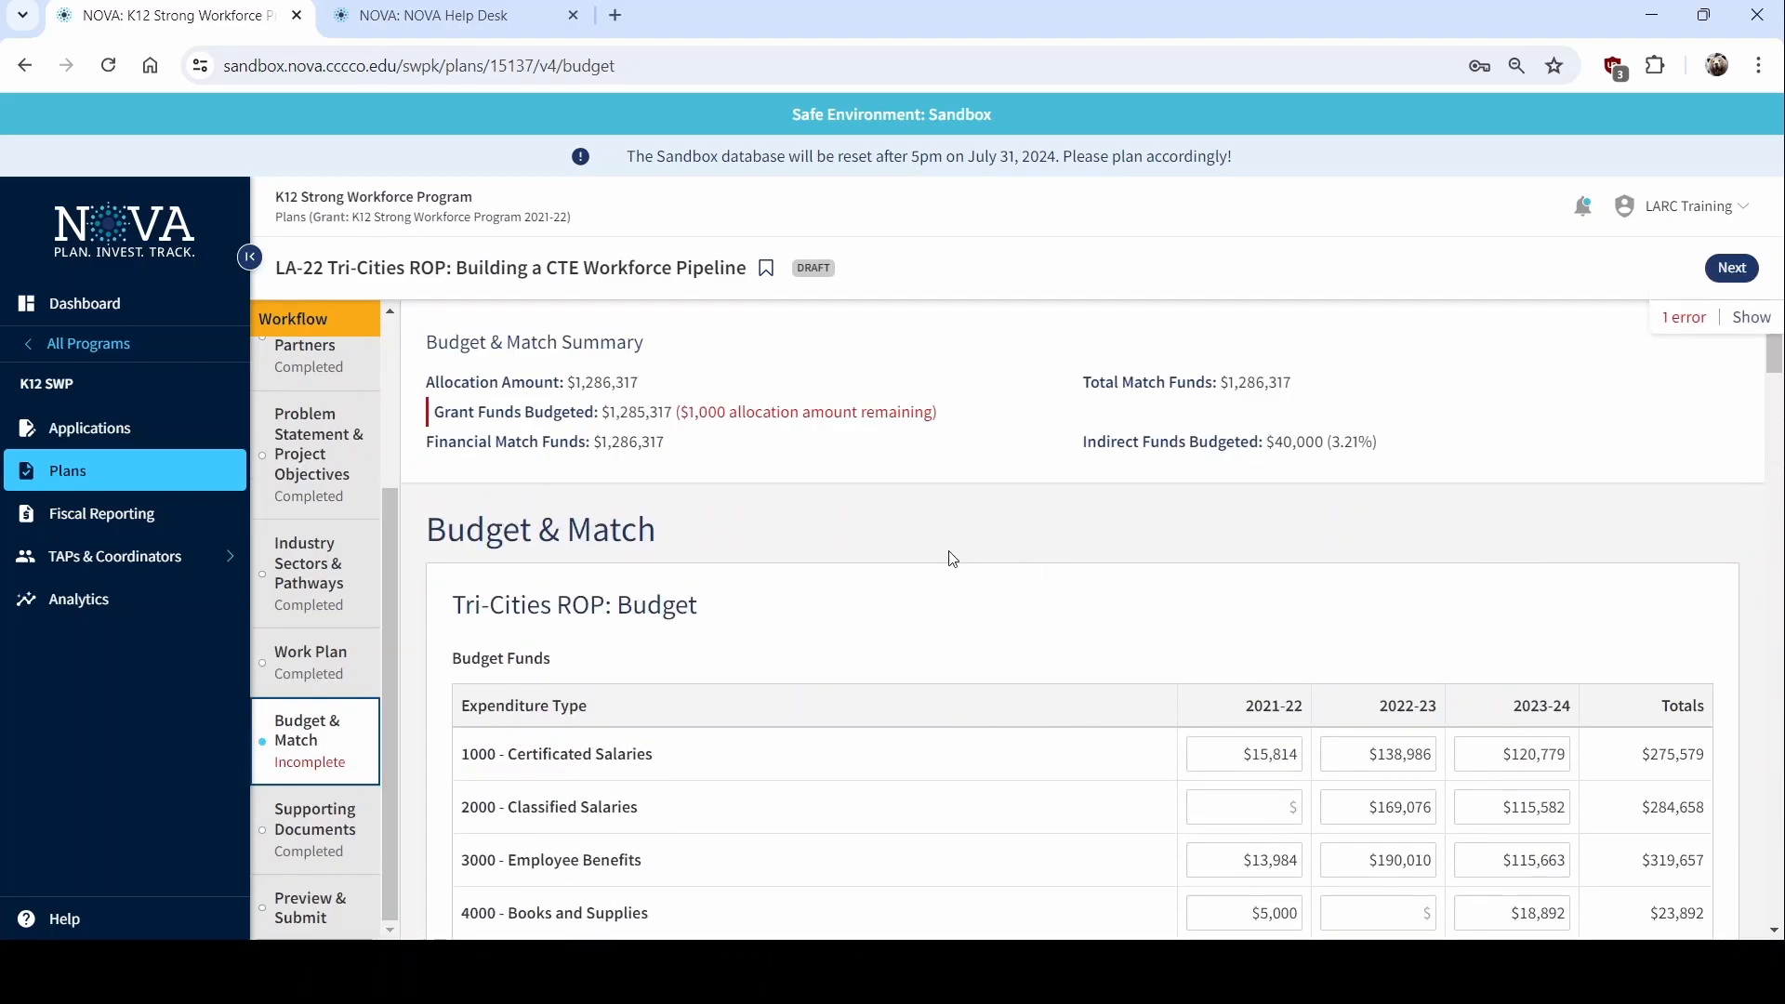
scroll(975, 579, down, 15)
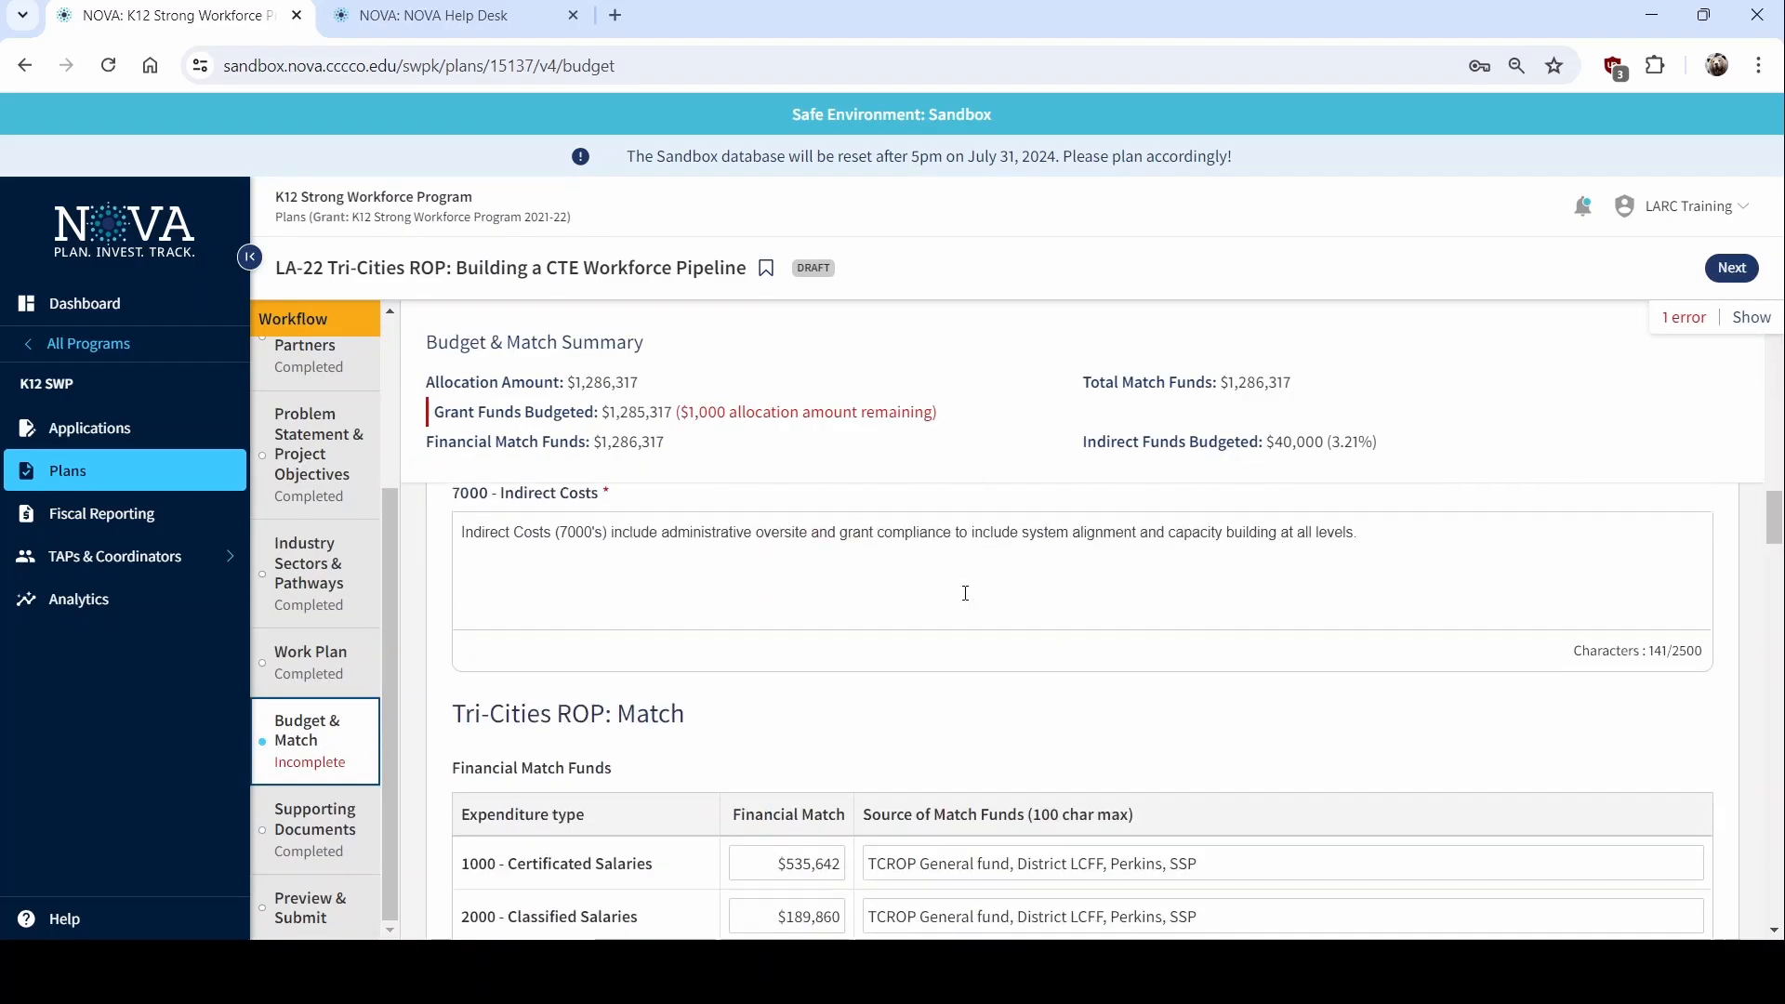
scroll(943, 577, down, 8)
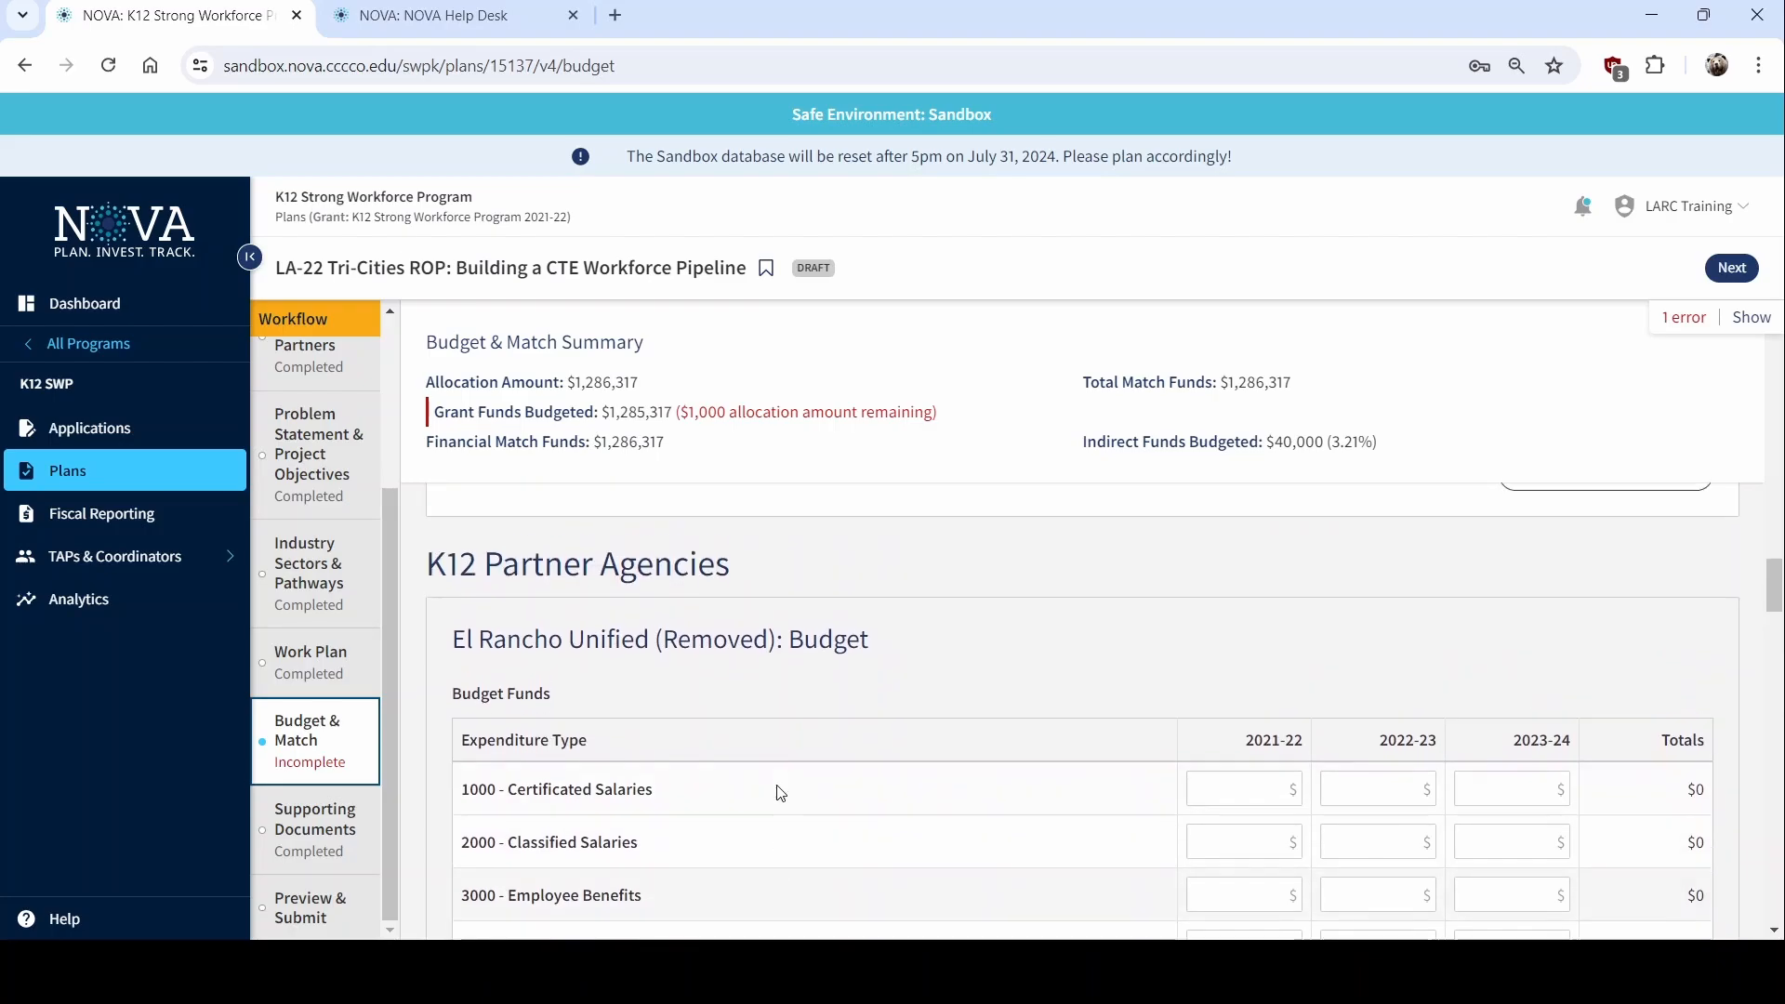
drag(455, 645, 925, 646)
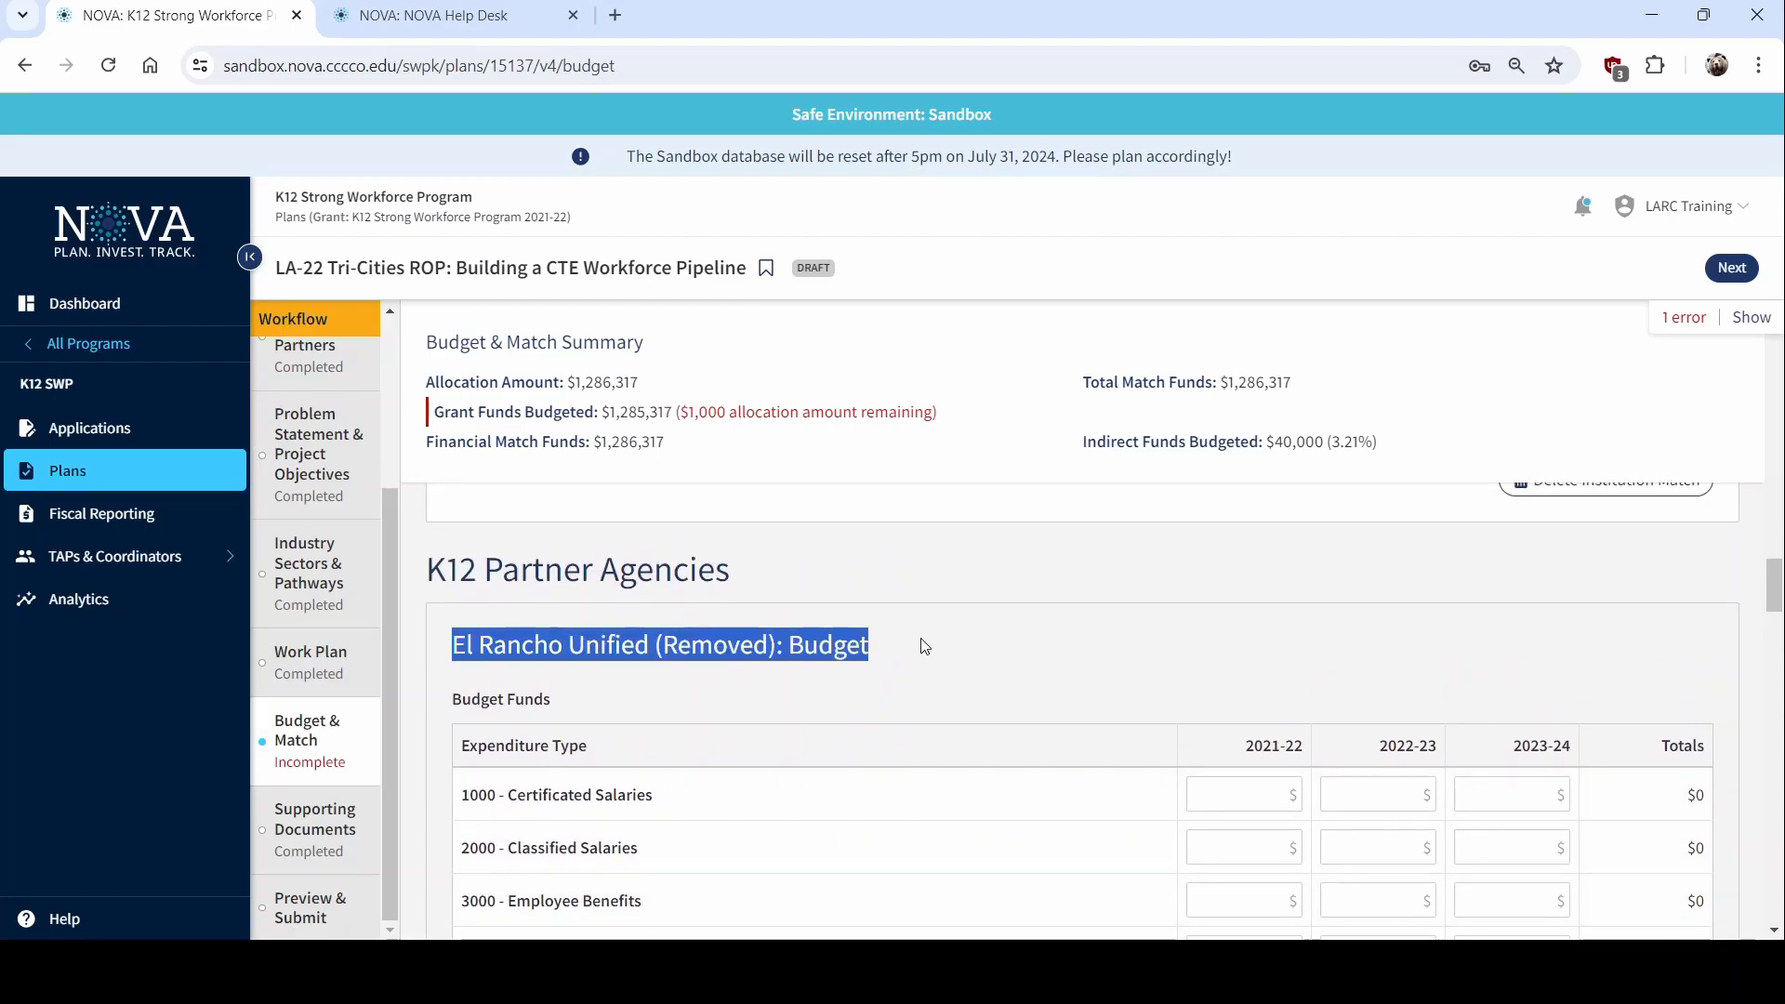
Review the removed El Rancho Unified's budget and set Tri-Cities ROP's 2022-23 Certificated Salaries budget to $139,986
scroll(1024, 656, down, 7)
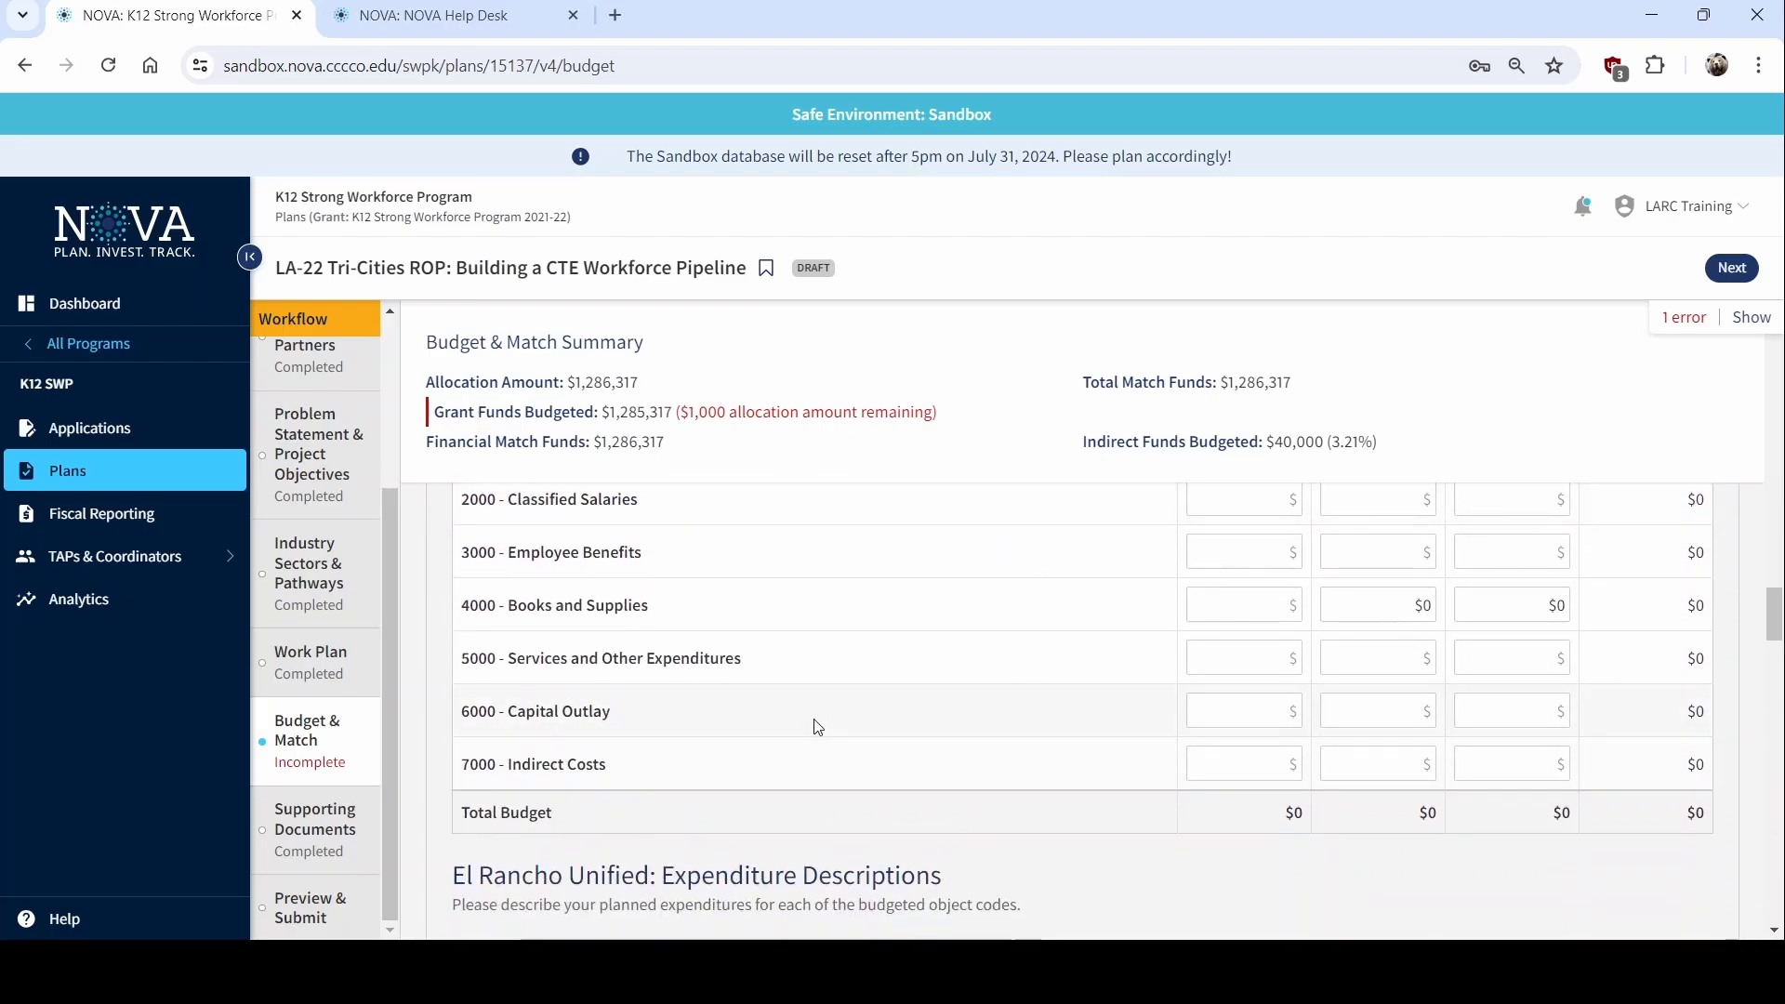
scroll(775, 728, down, 4)
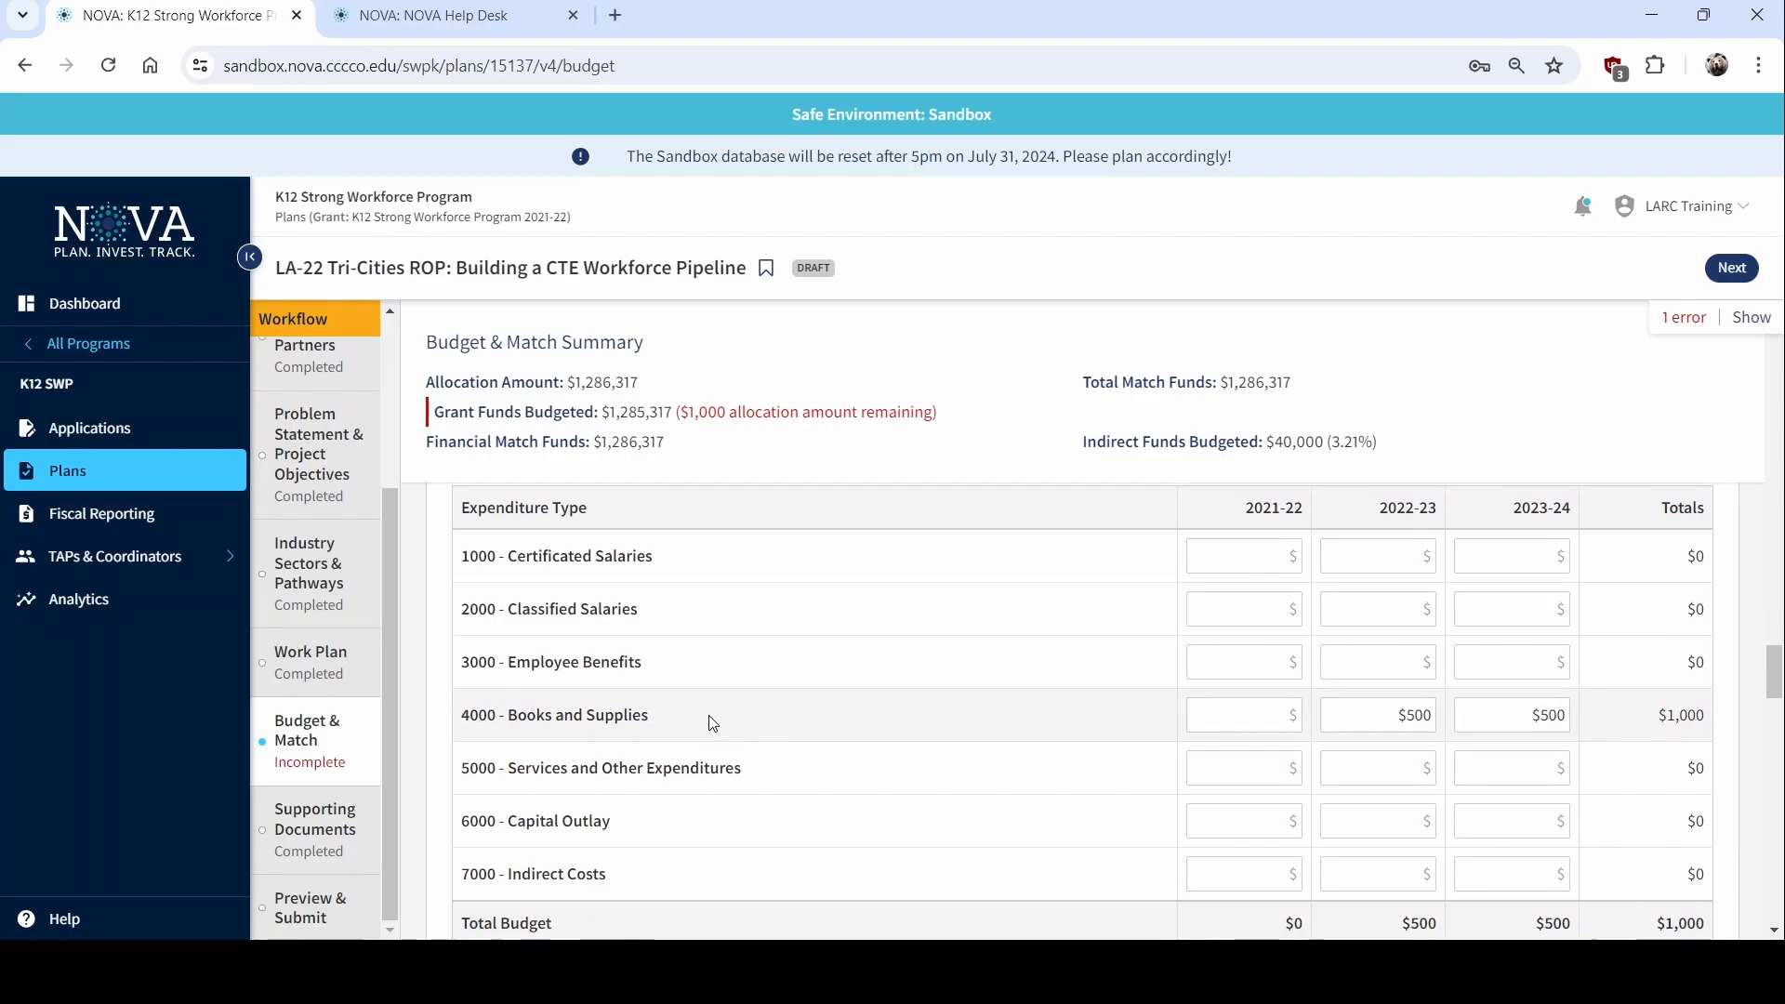
scroll(697, 723, up, 10)
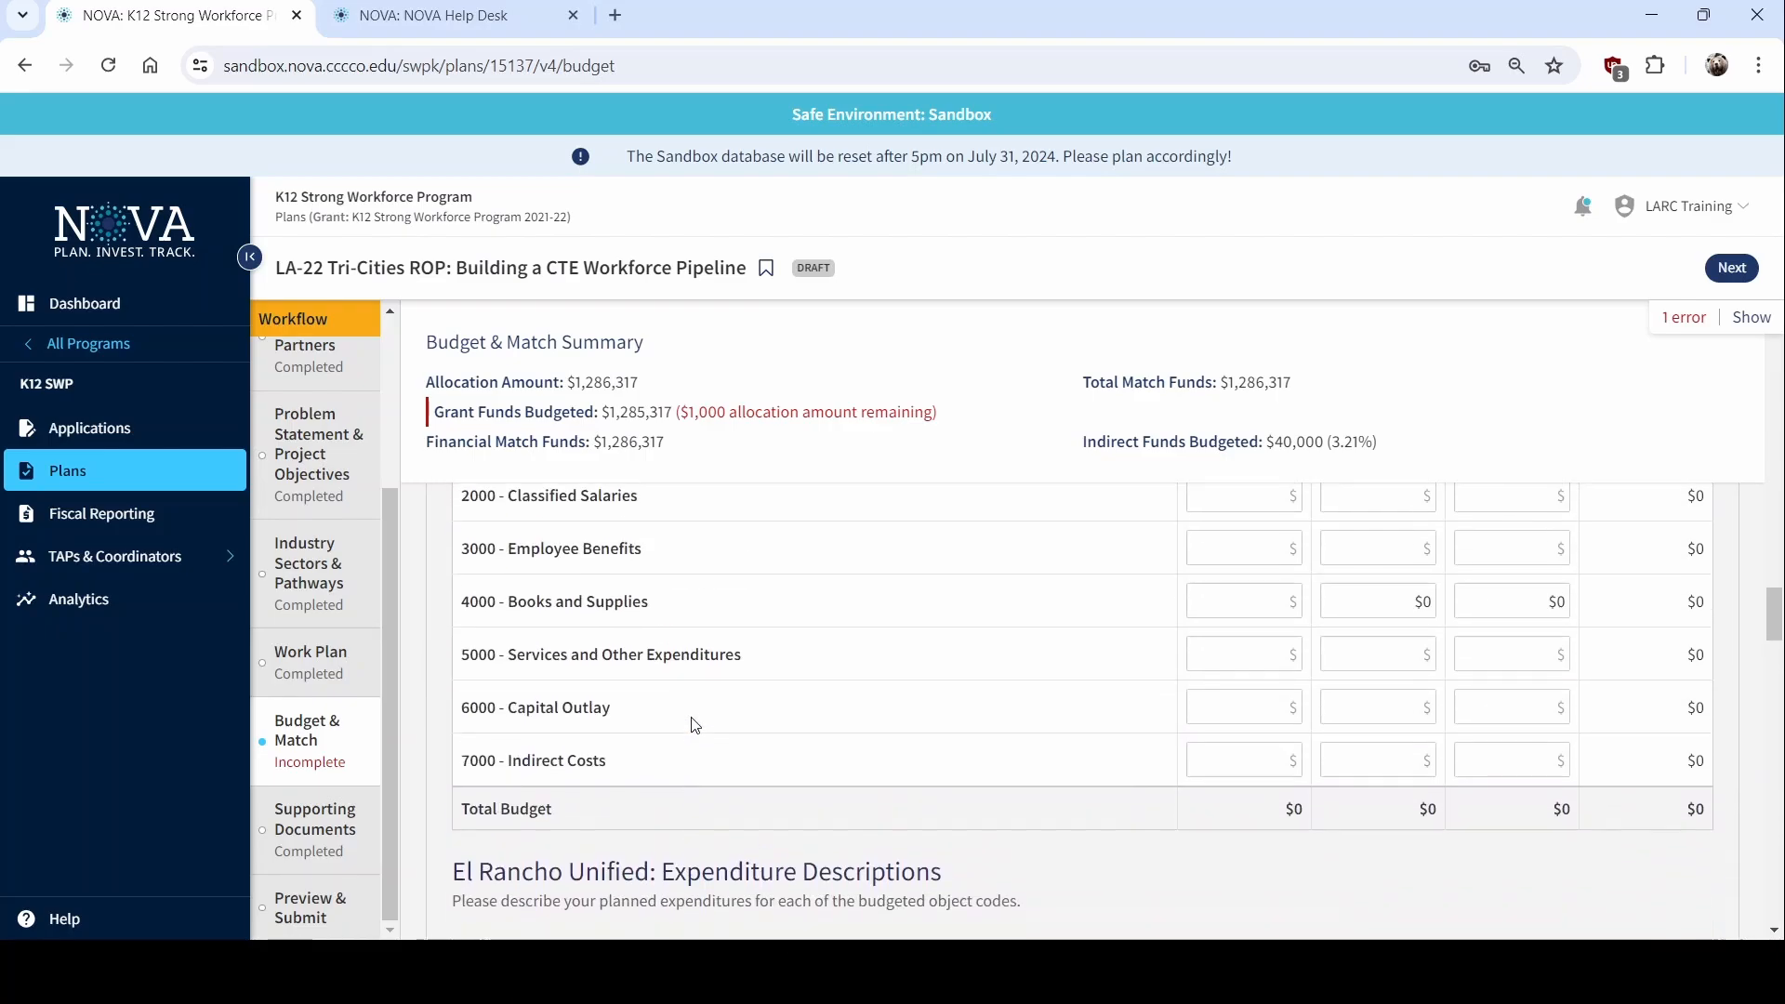
scroll(695, 725, up, 15)
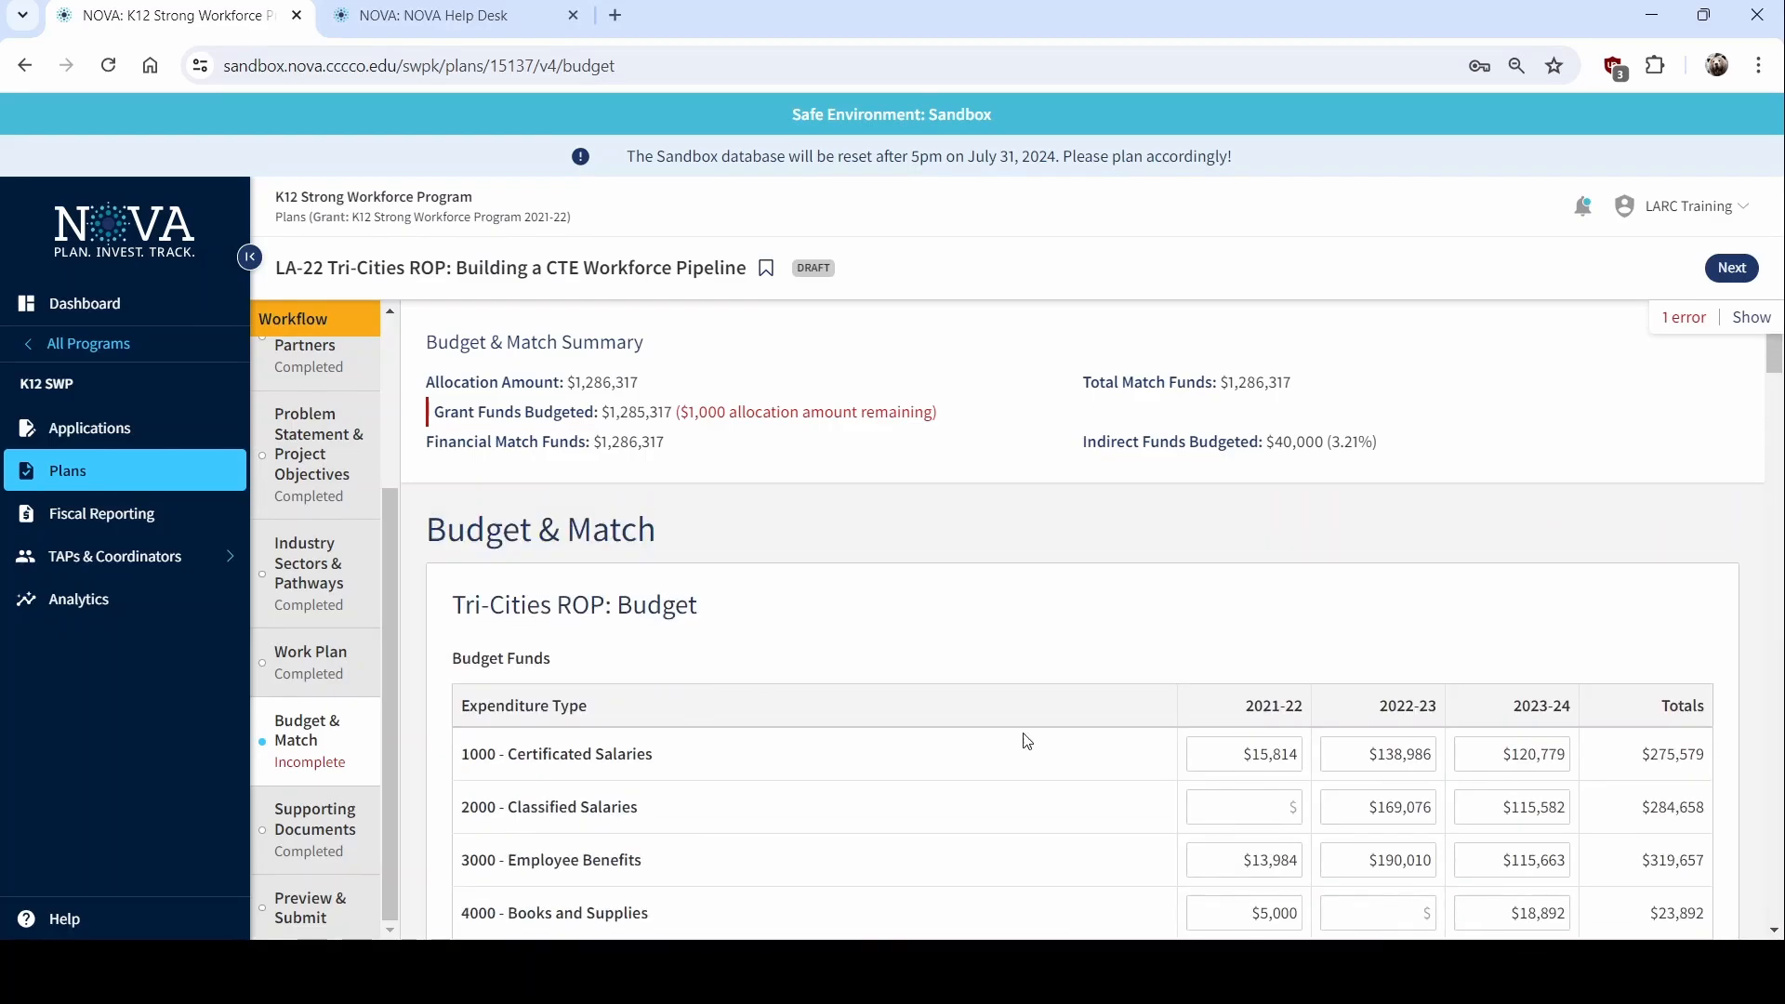
scroll(1385, 633, down, 4)
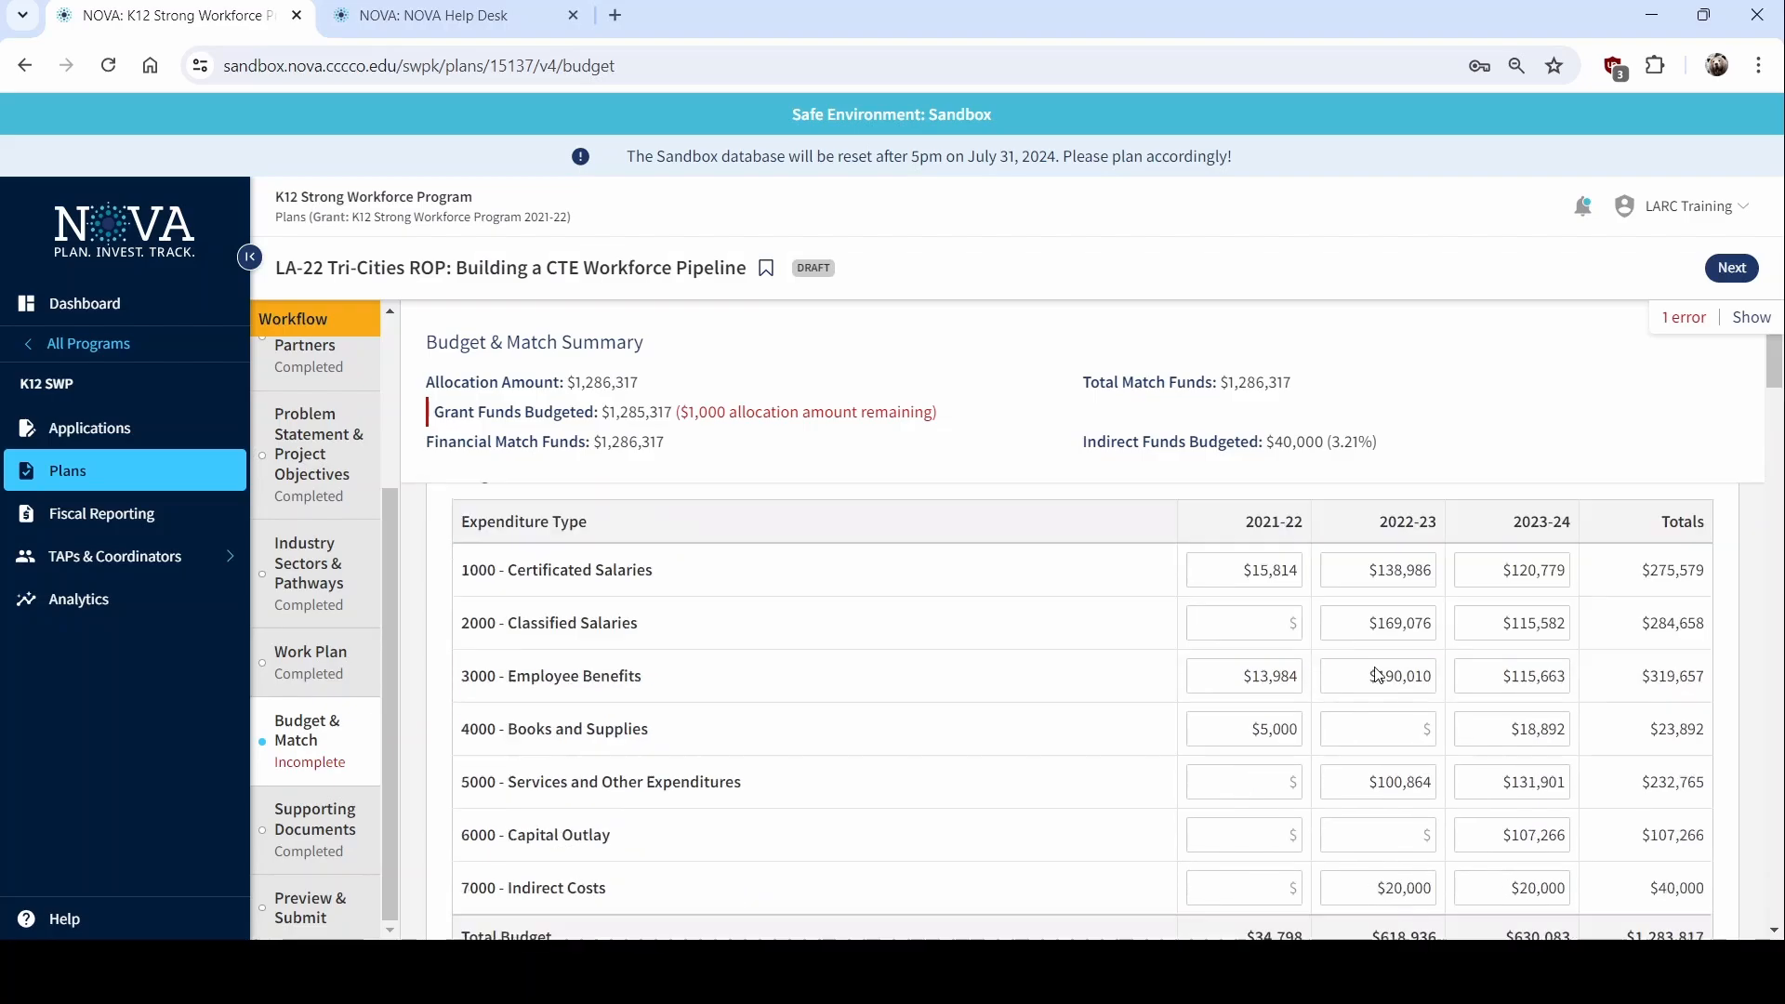
scroll(1376, 684, up, 4)
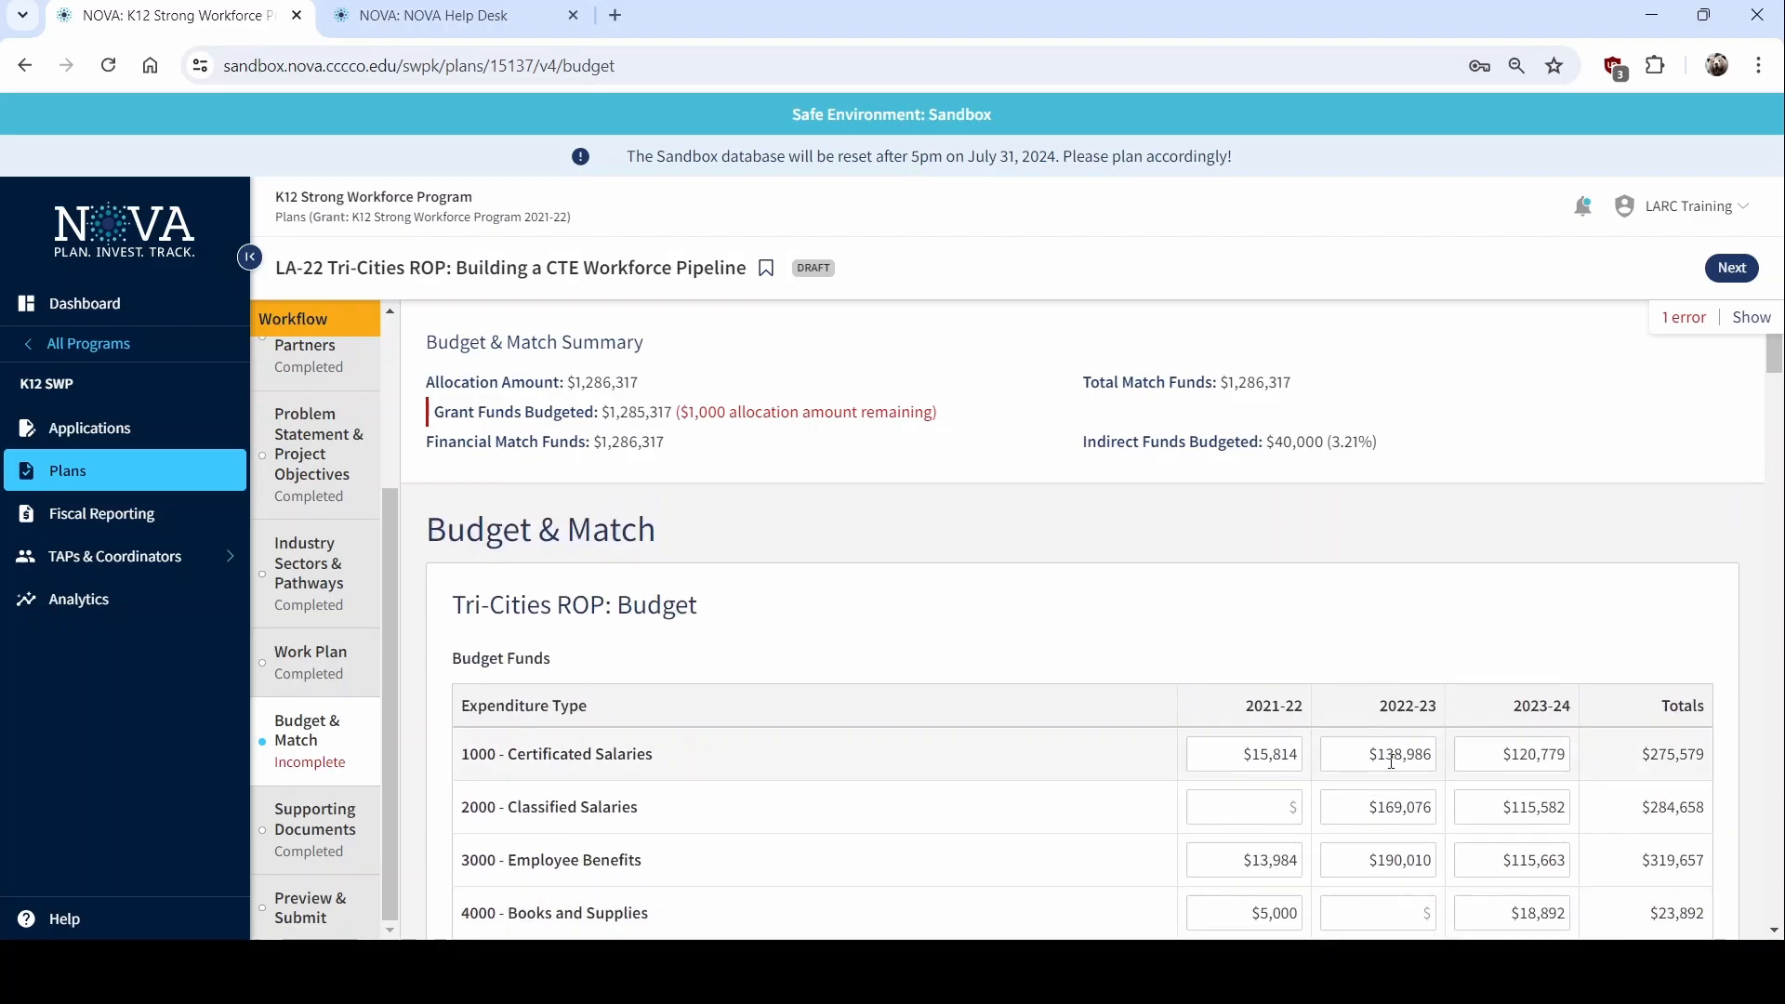
click(1390, 753)
key(Right)
key(Left)
key(Left)
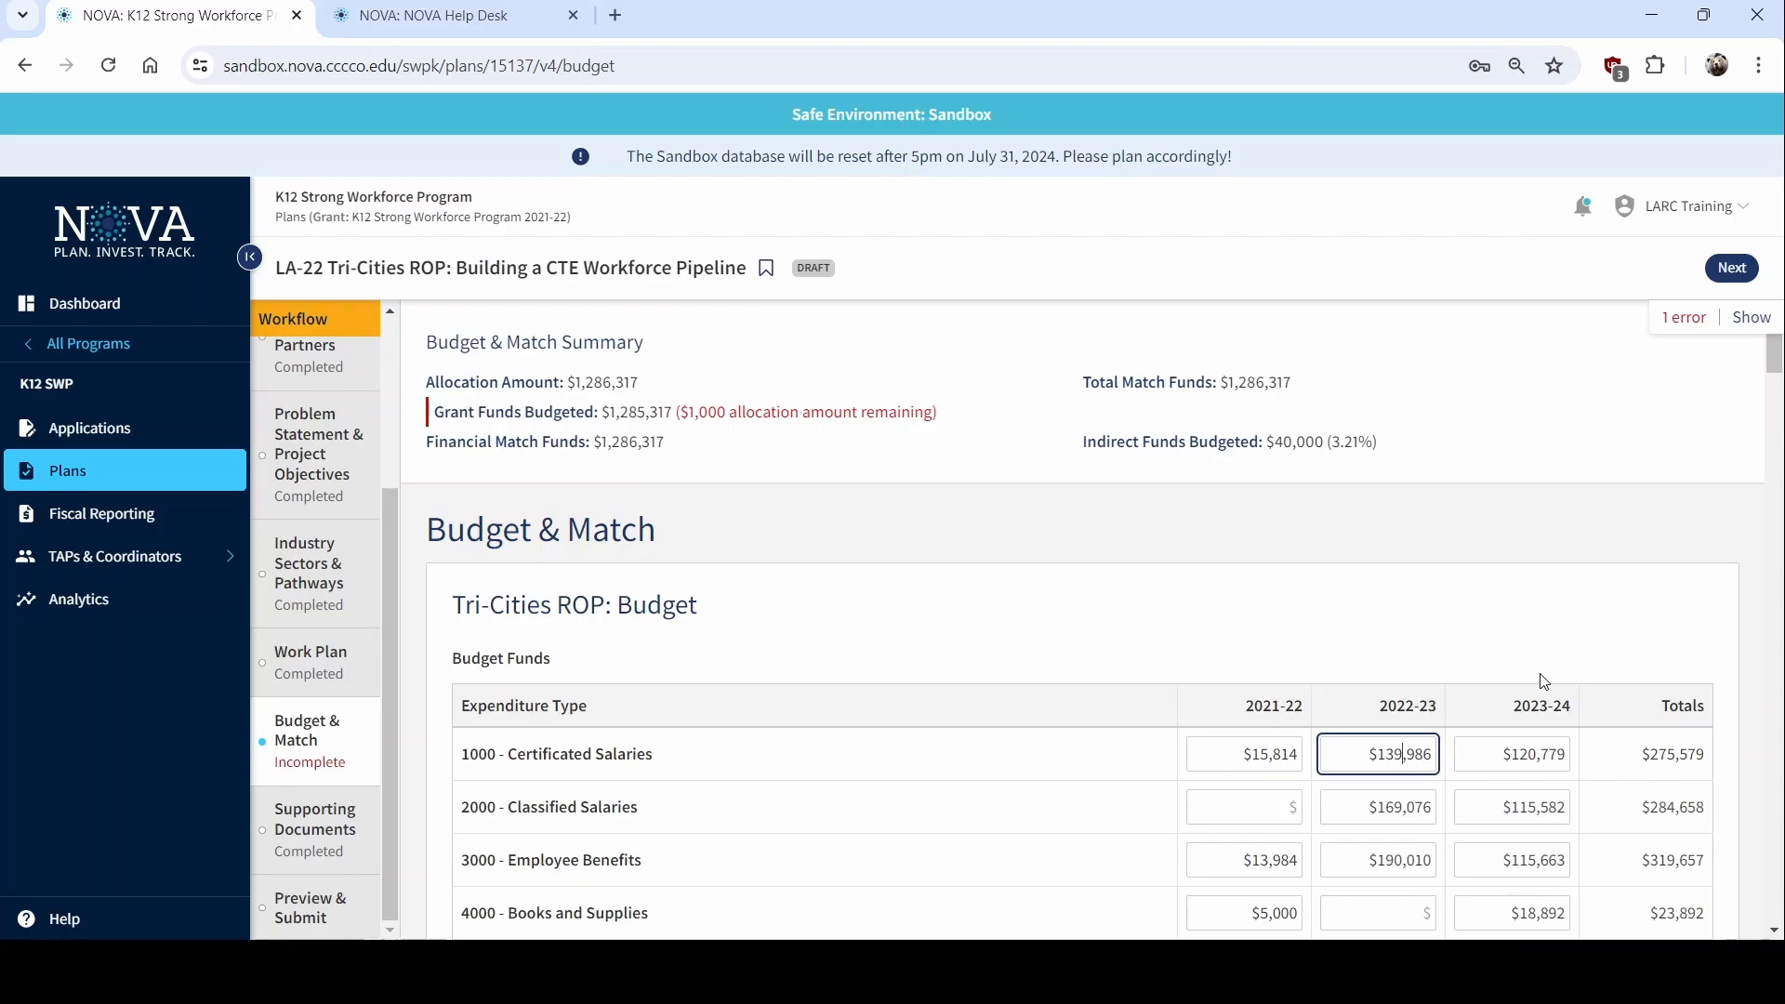
click(1165, 632)
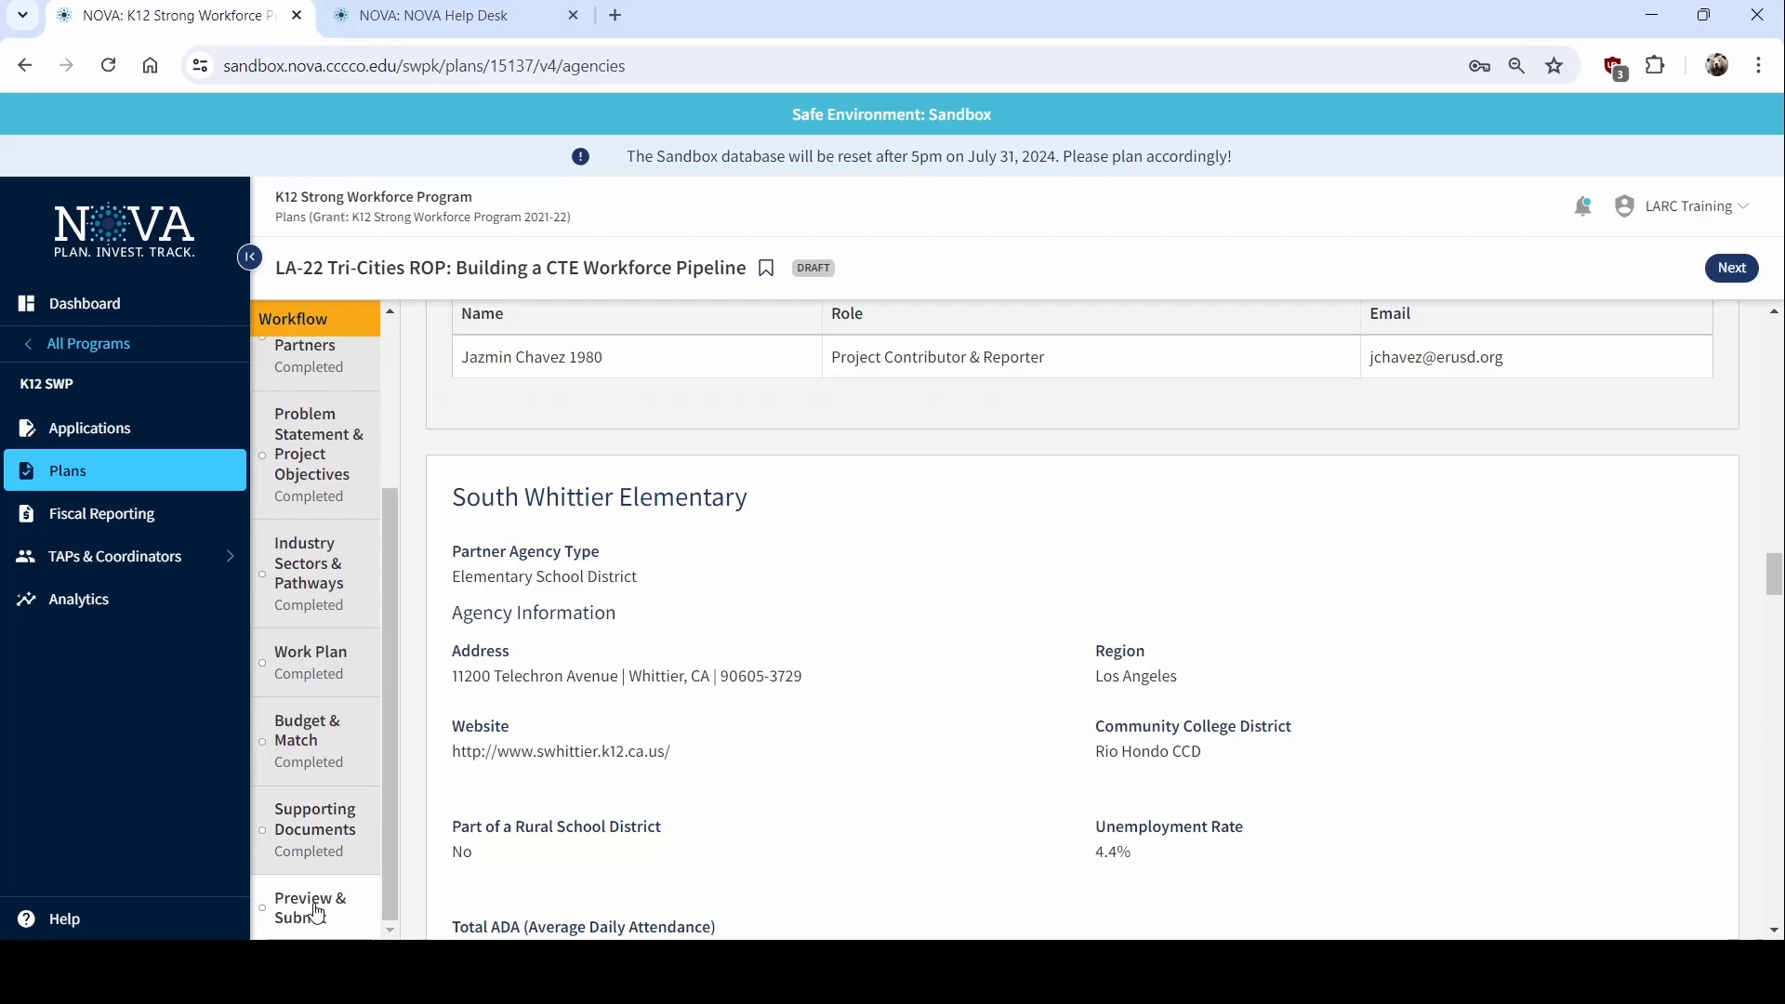
Check the completion status of the plan's workflow sections and open the Preview & Submit section
scroll(317, 914, up, 5)
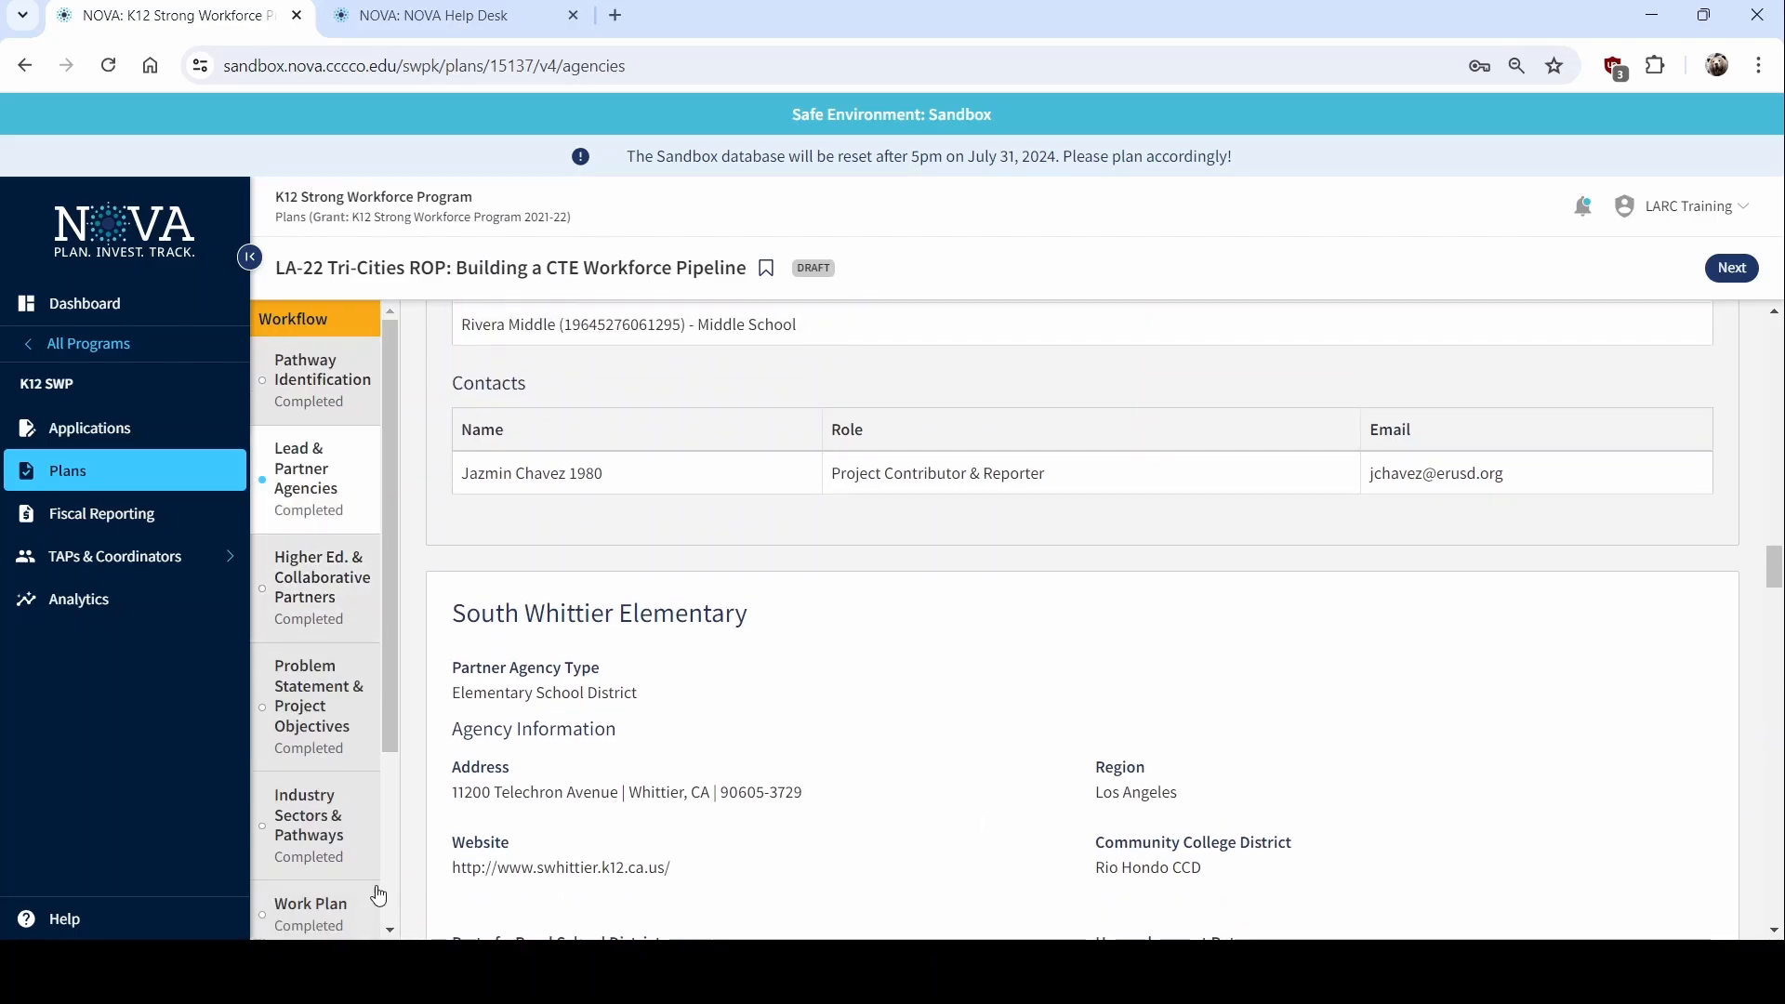
scroll(308, 697, down, 1)
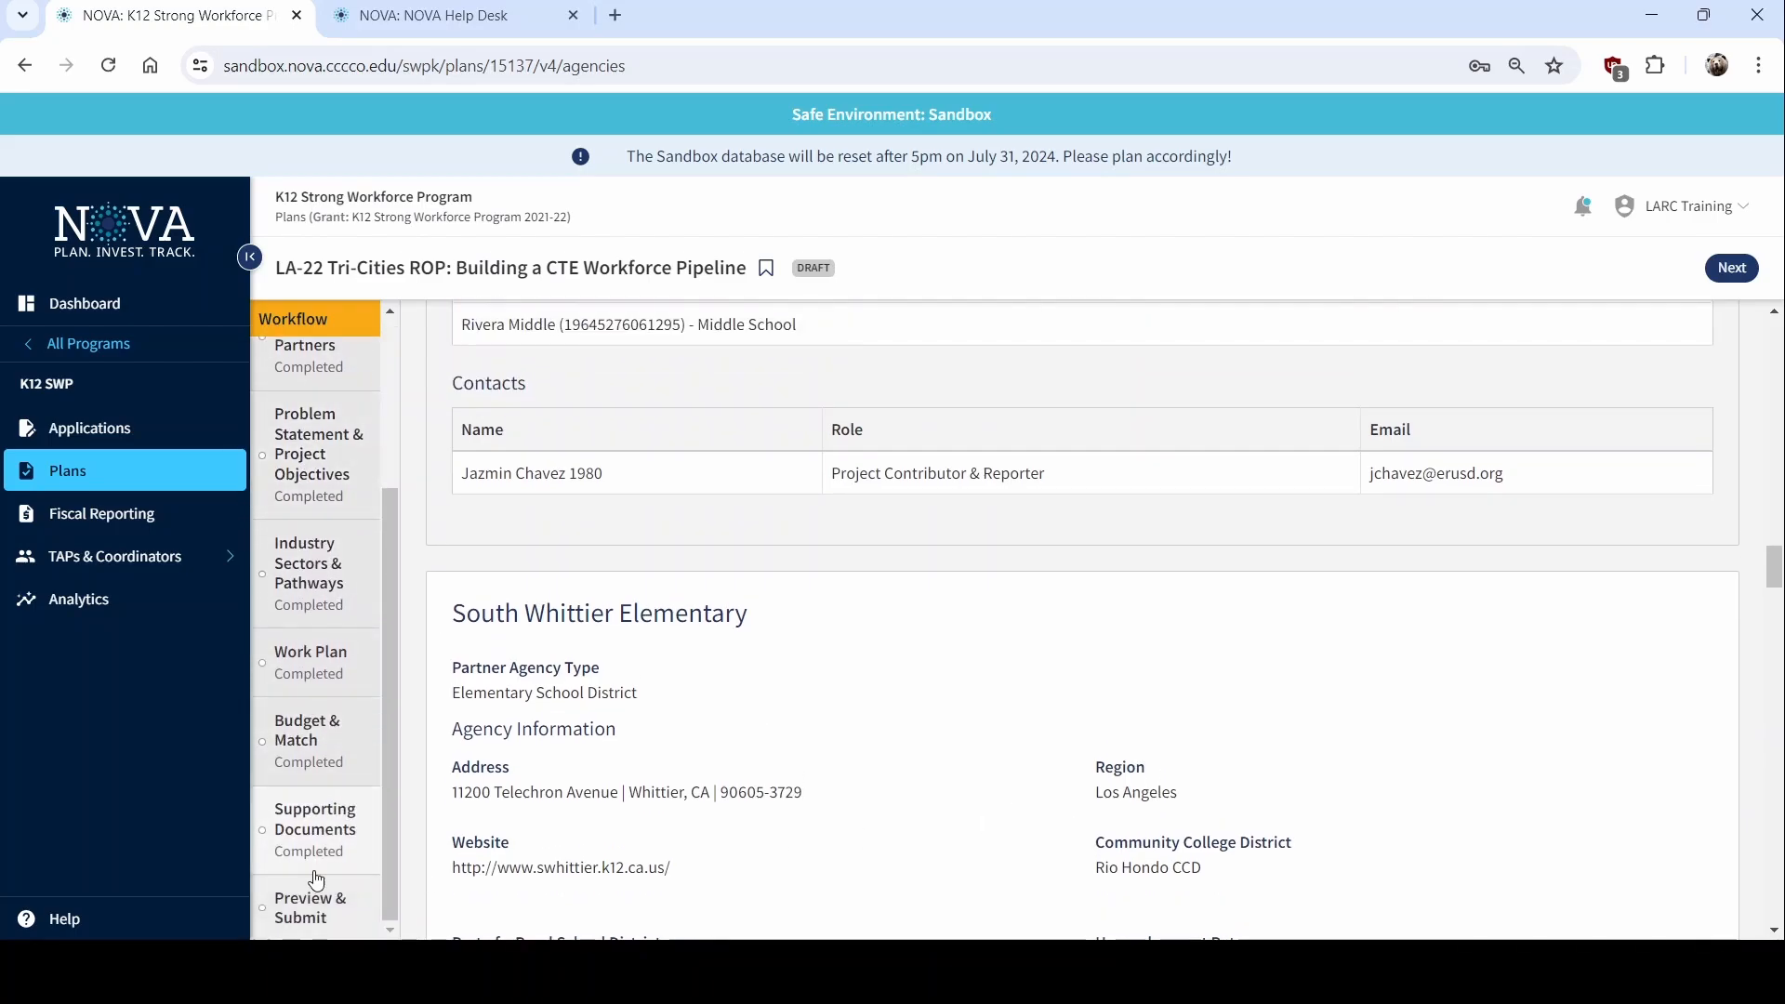
click(304, 914)
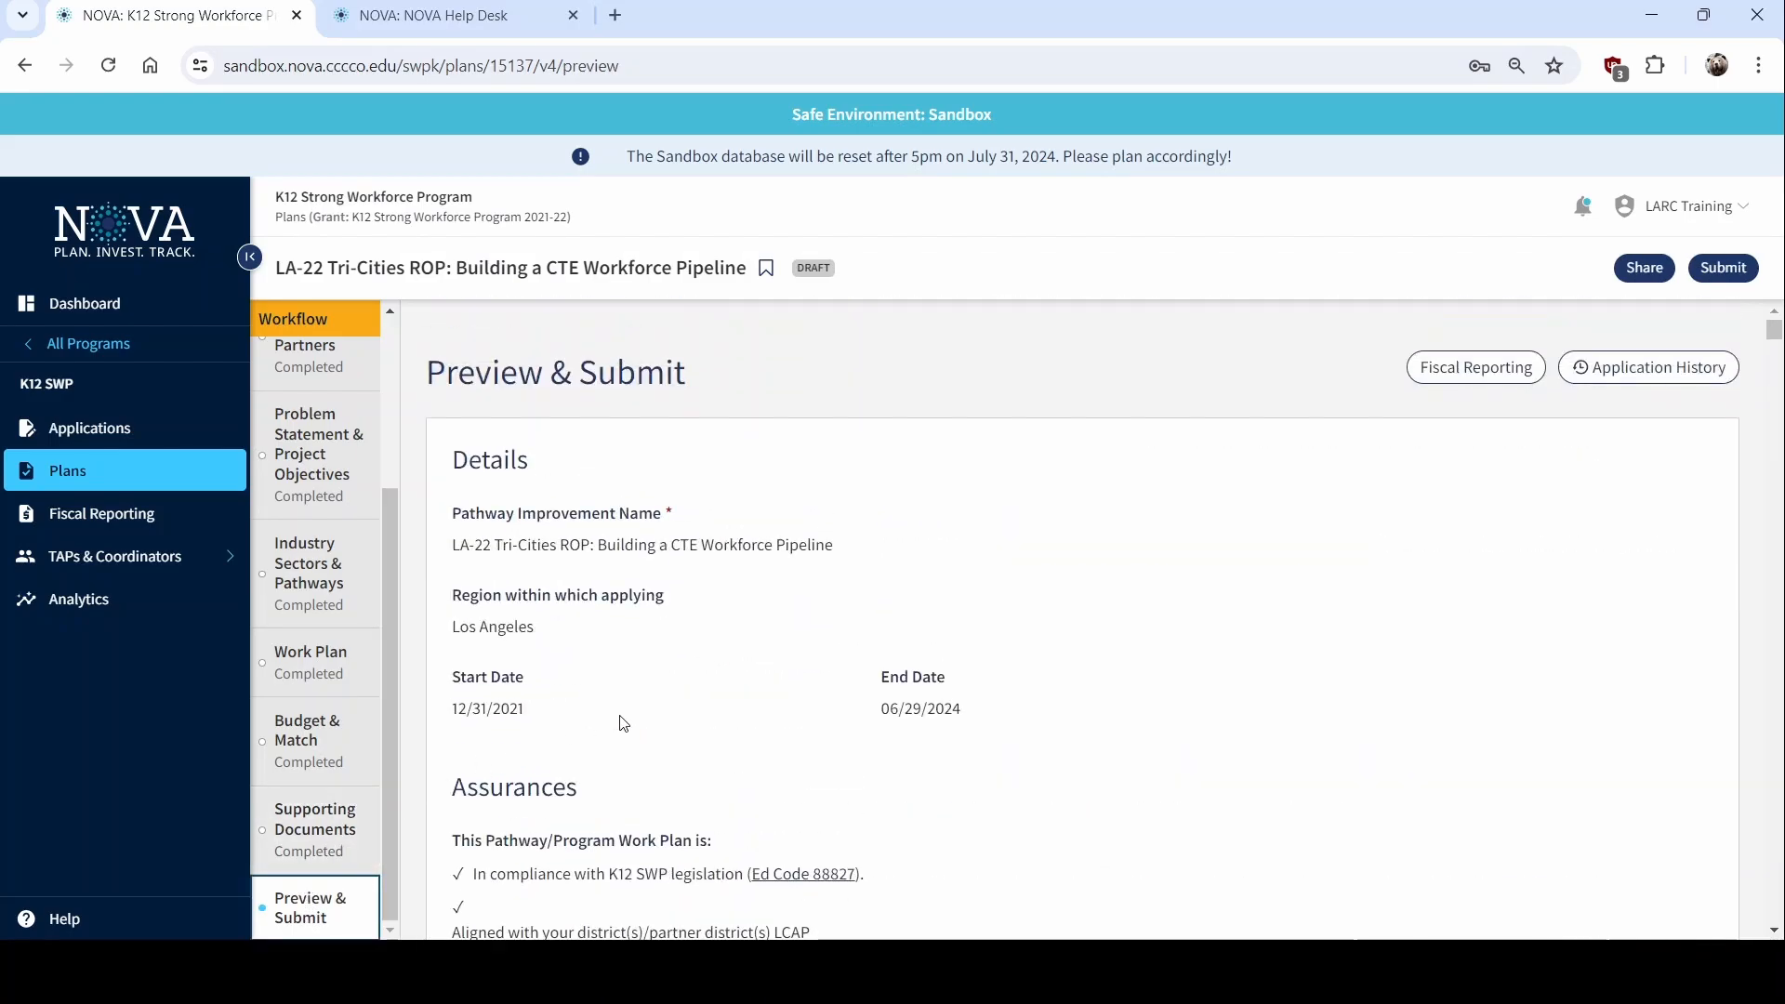
Return to the Lead & Partner Agencies section and add a blank partner agency entry after the existing agencies
click(315, 470)
click(310, 500)
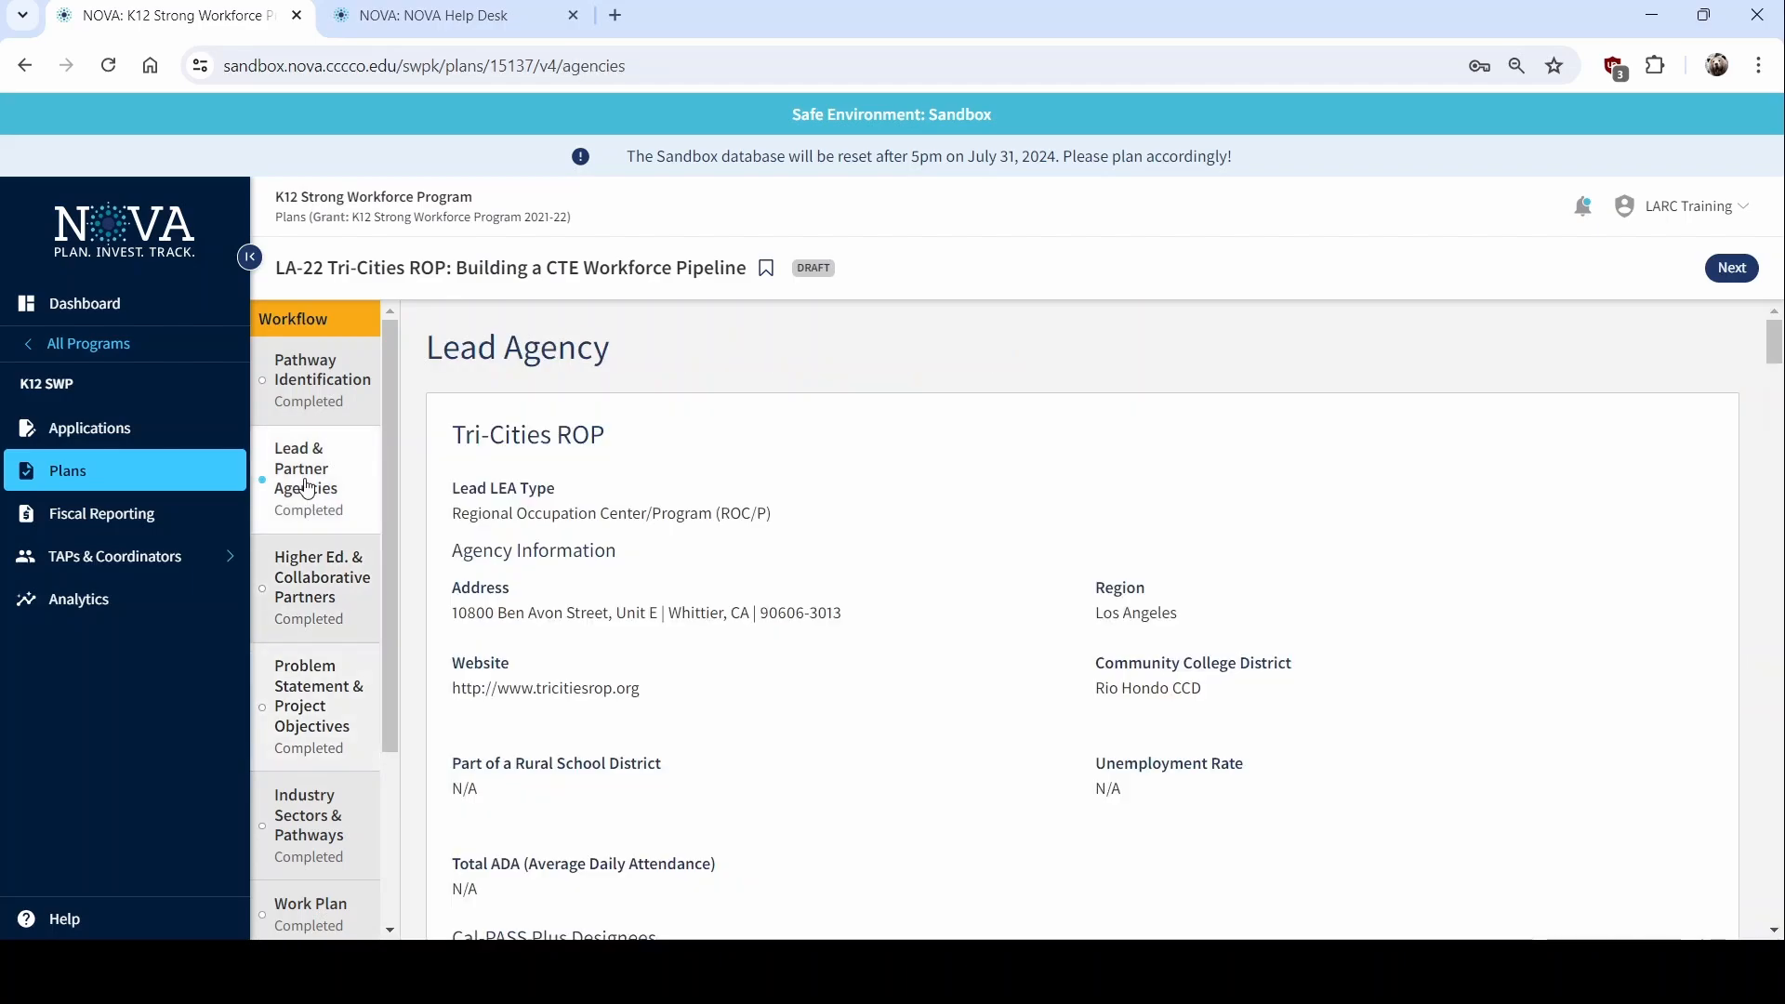
scroll(853, 769, down, 20)
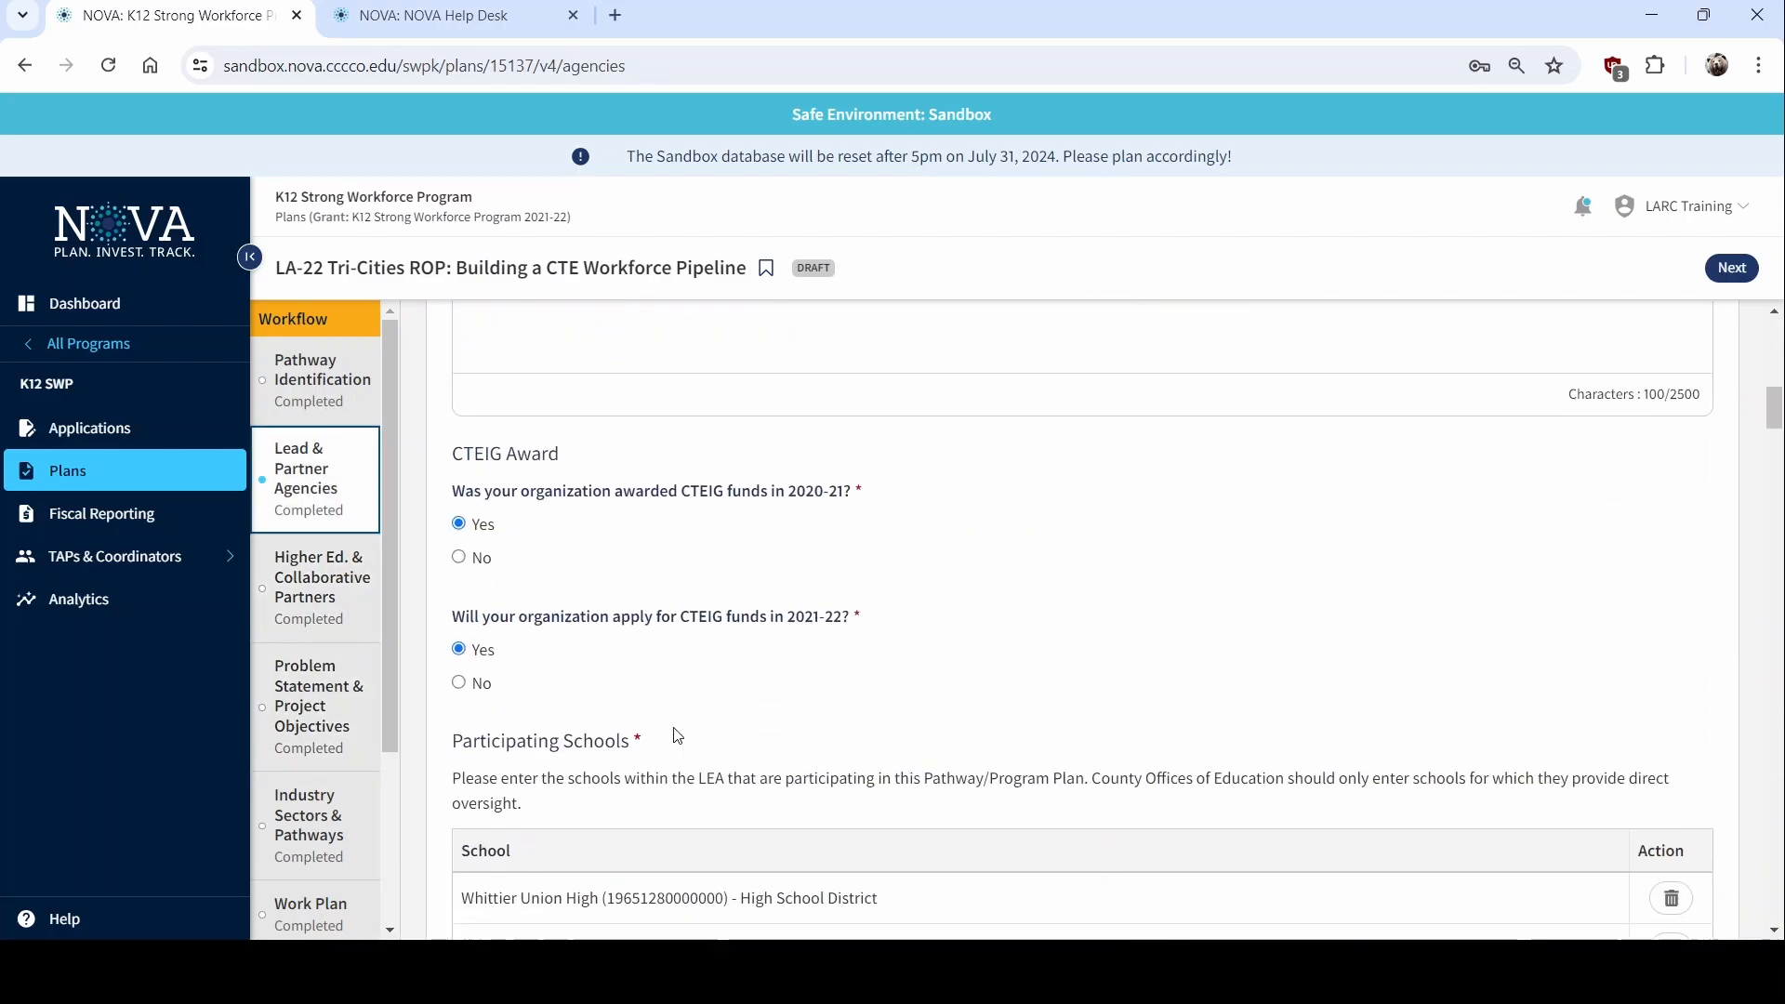
scroll(677, 736, down, 20)
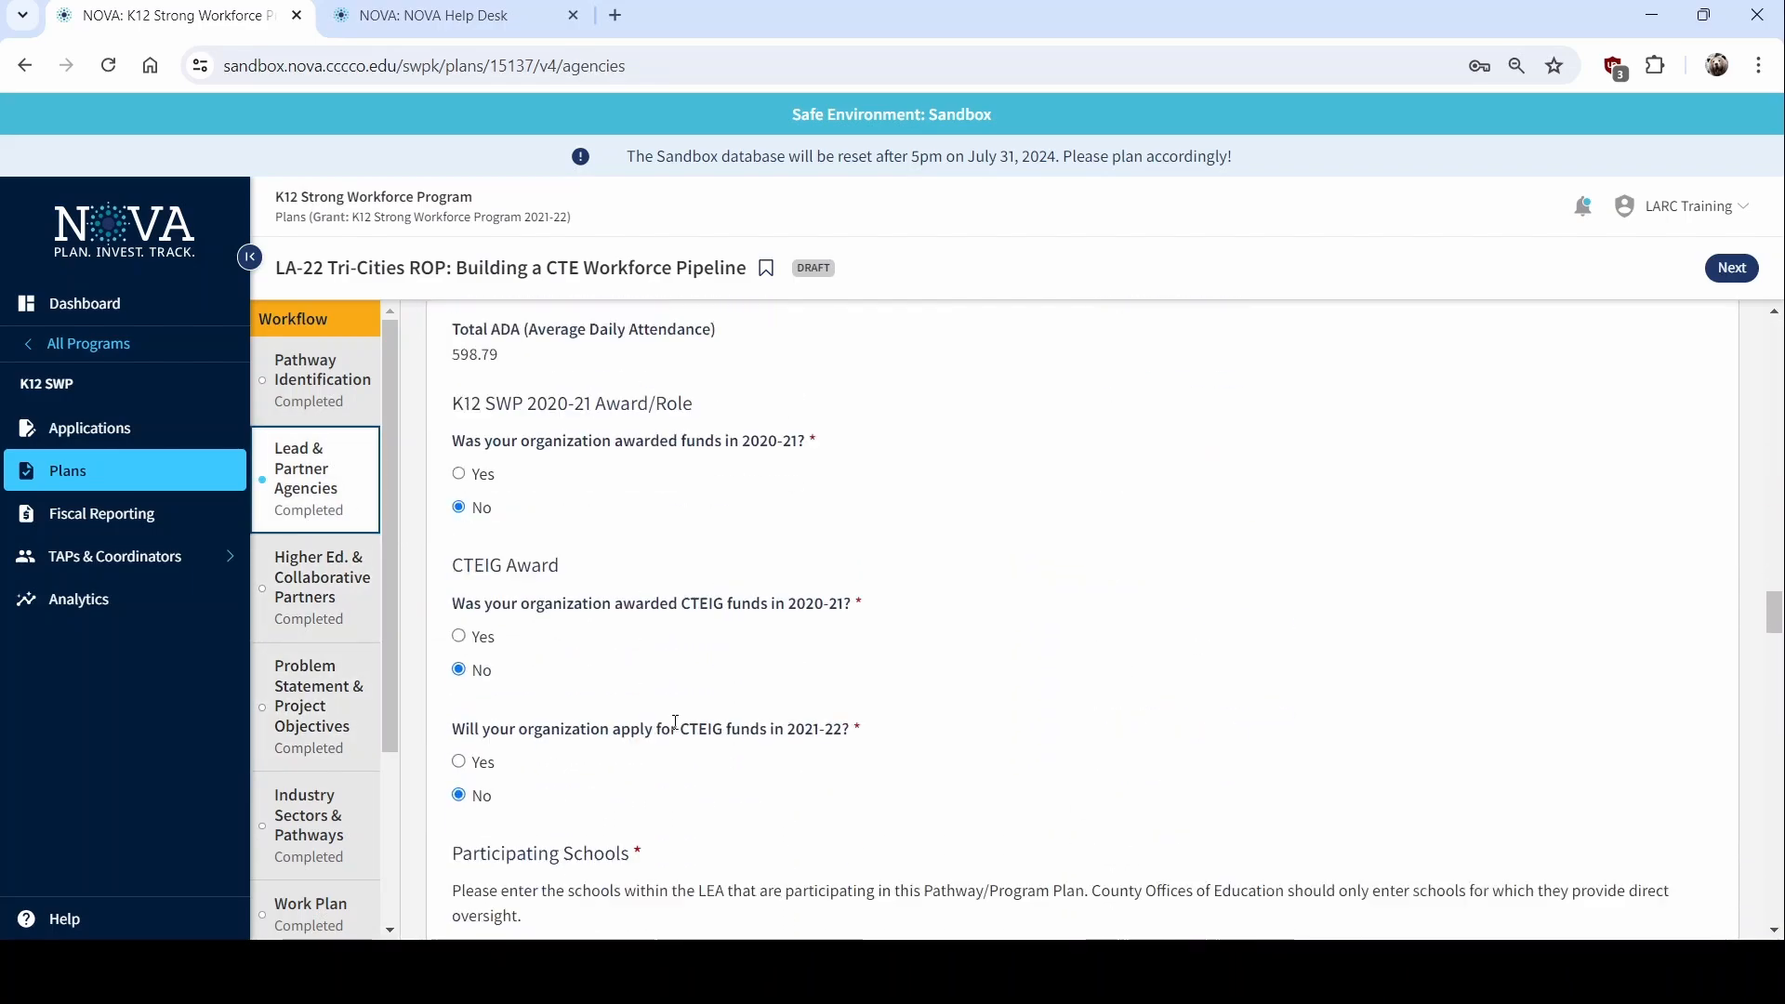
scroll(676, 720, down, 7)
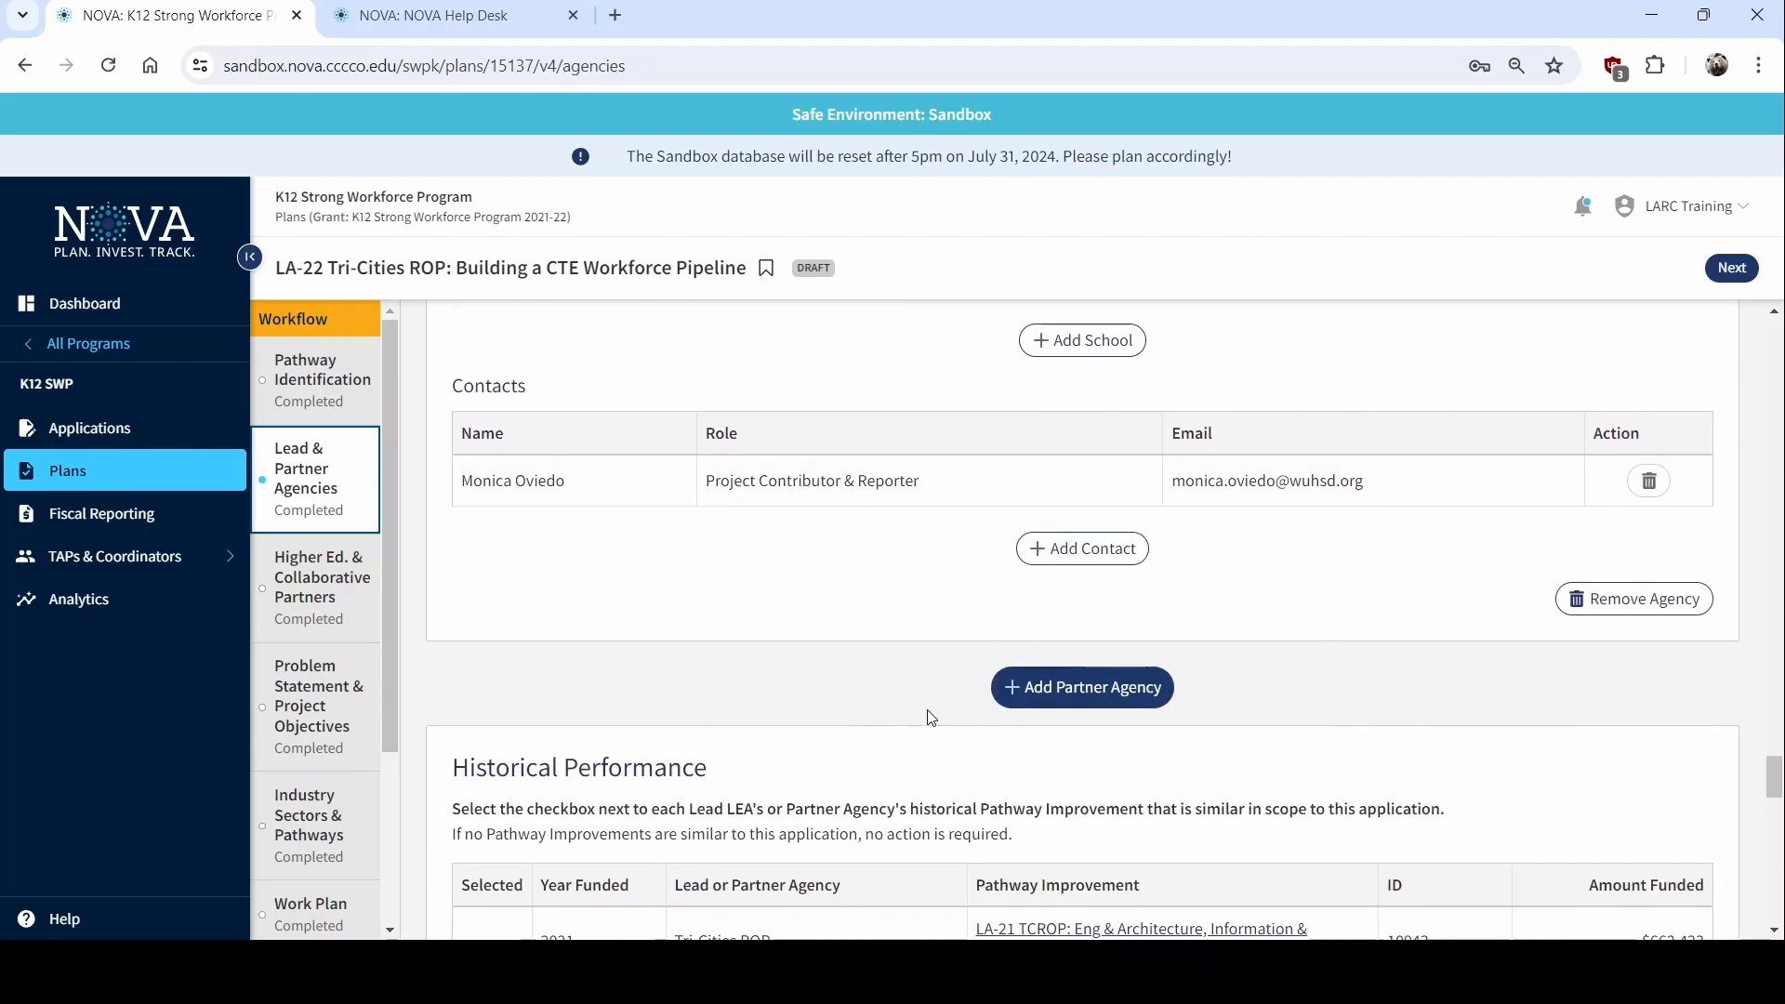
click(1090, 689)
scroll(680, 781, down, 3)
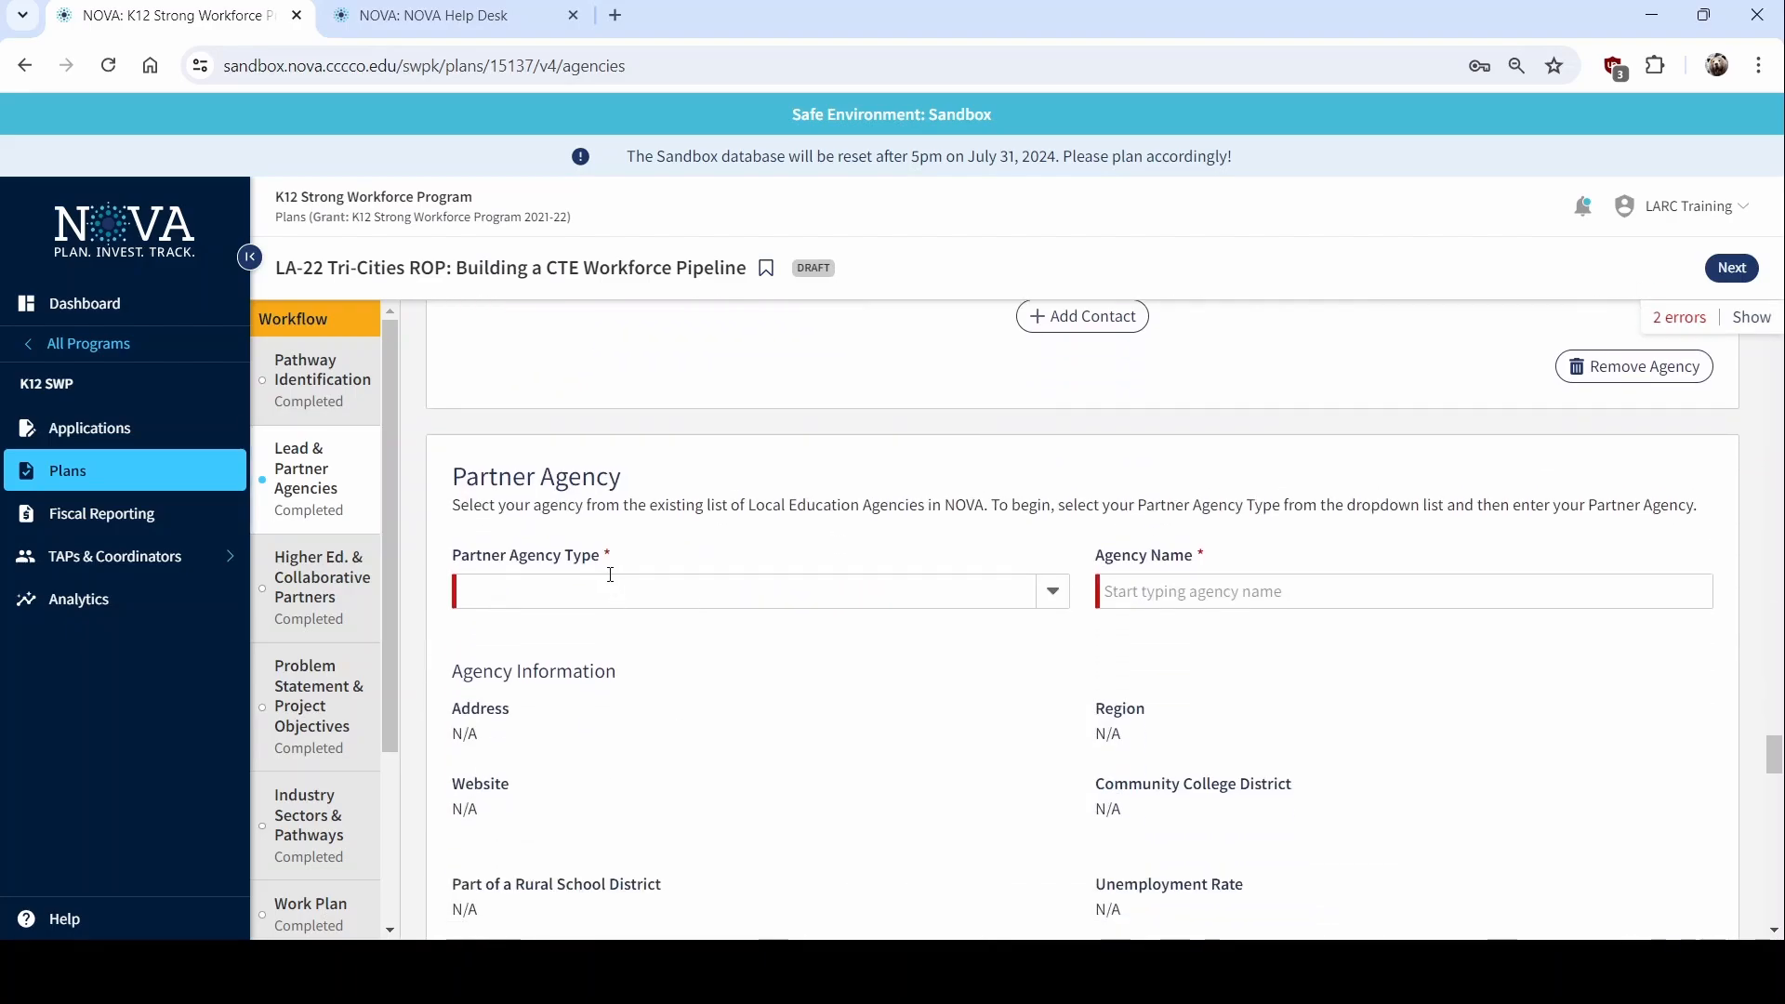
Set the new partner's agency type to High School District and choose El Monte Union High as the agency
click(574, 602)
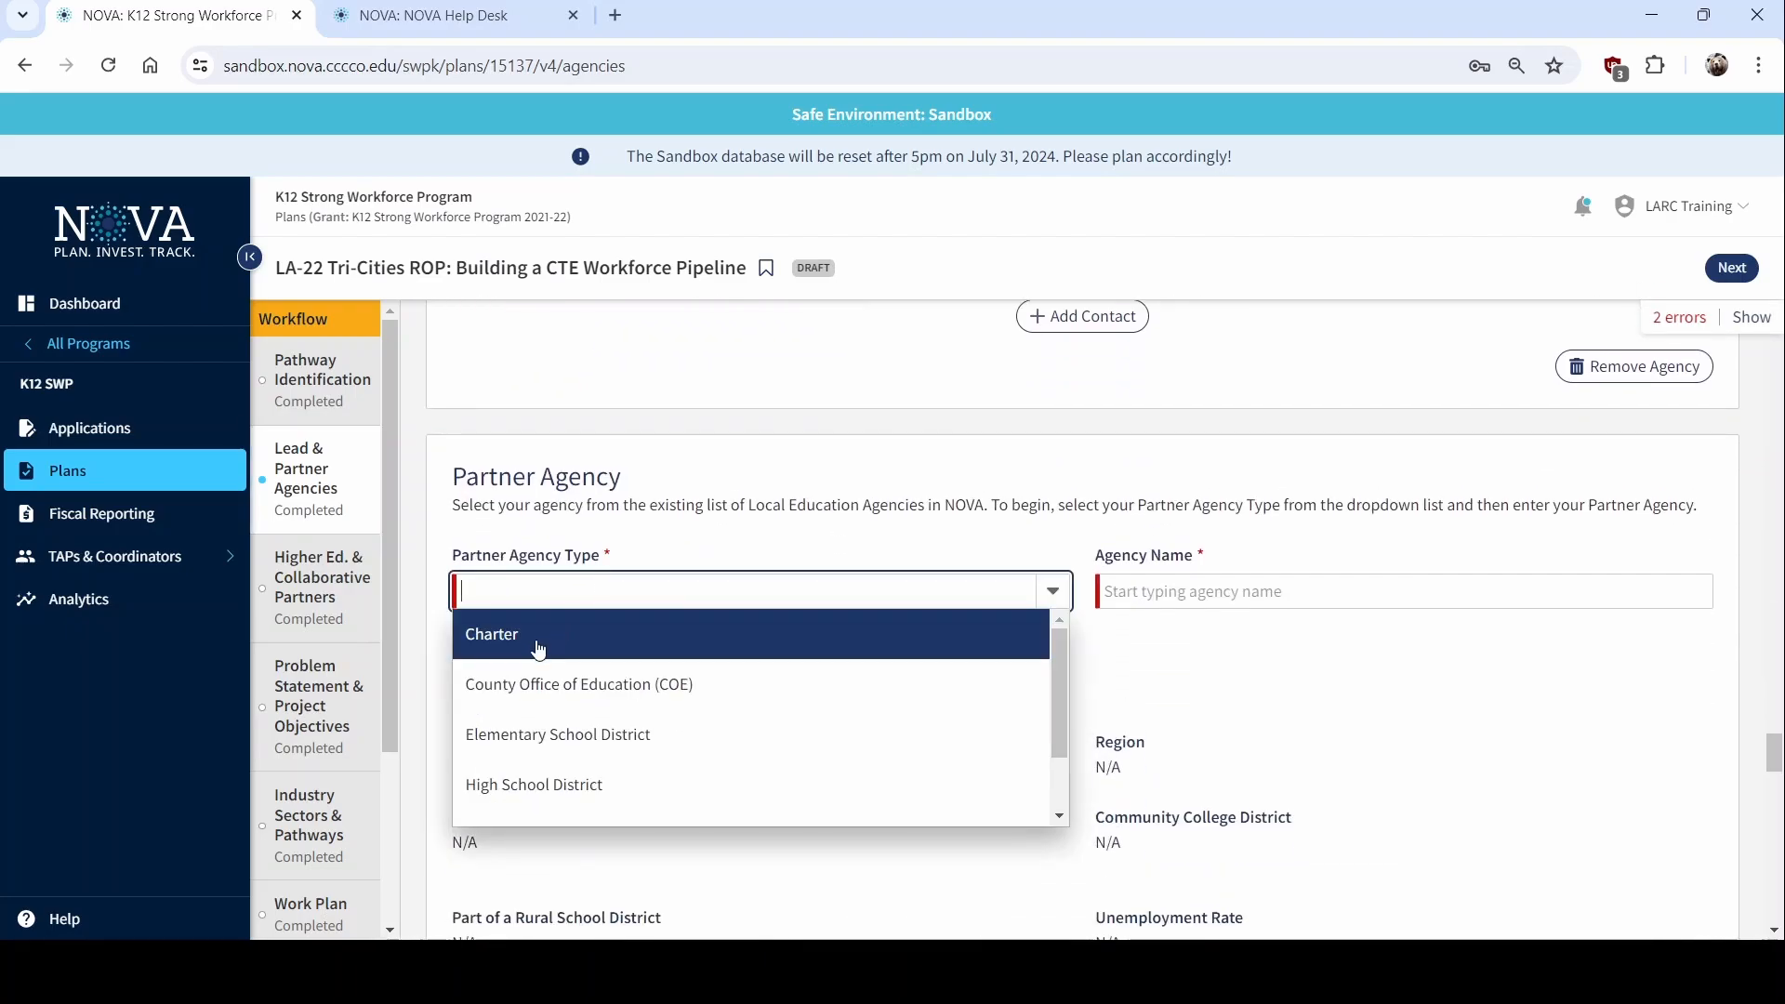
click(546, 735)
click(595, 592)
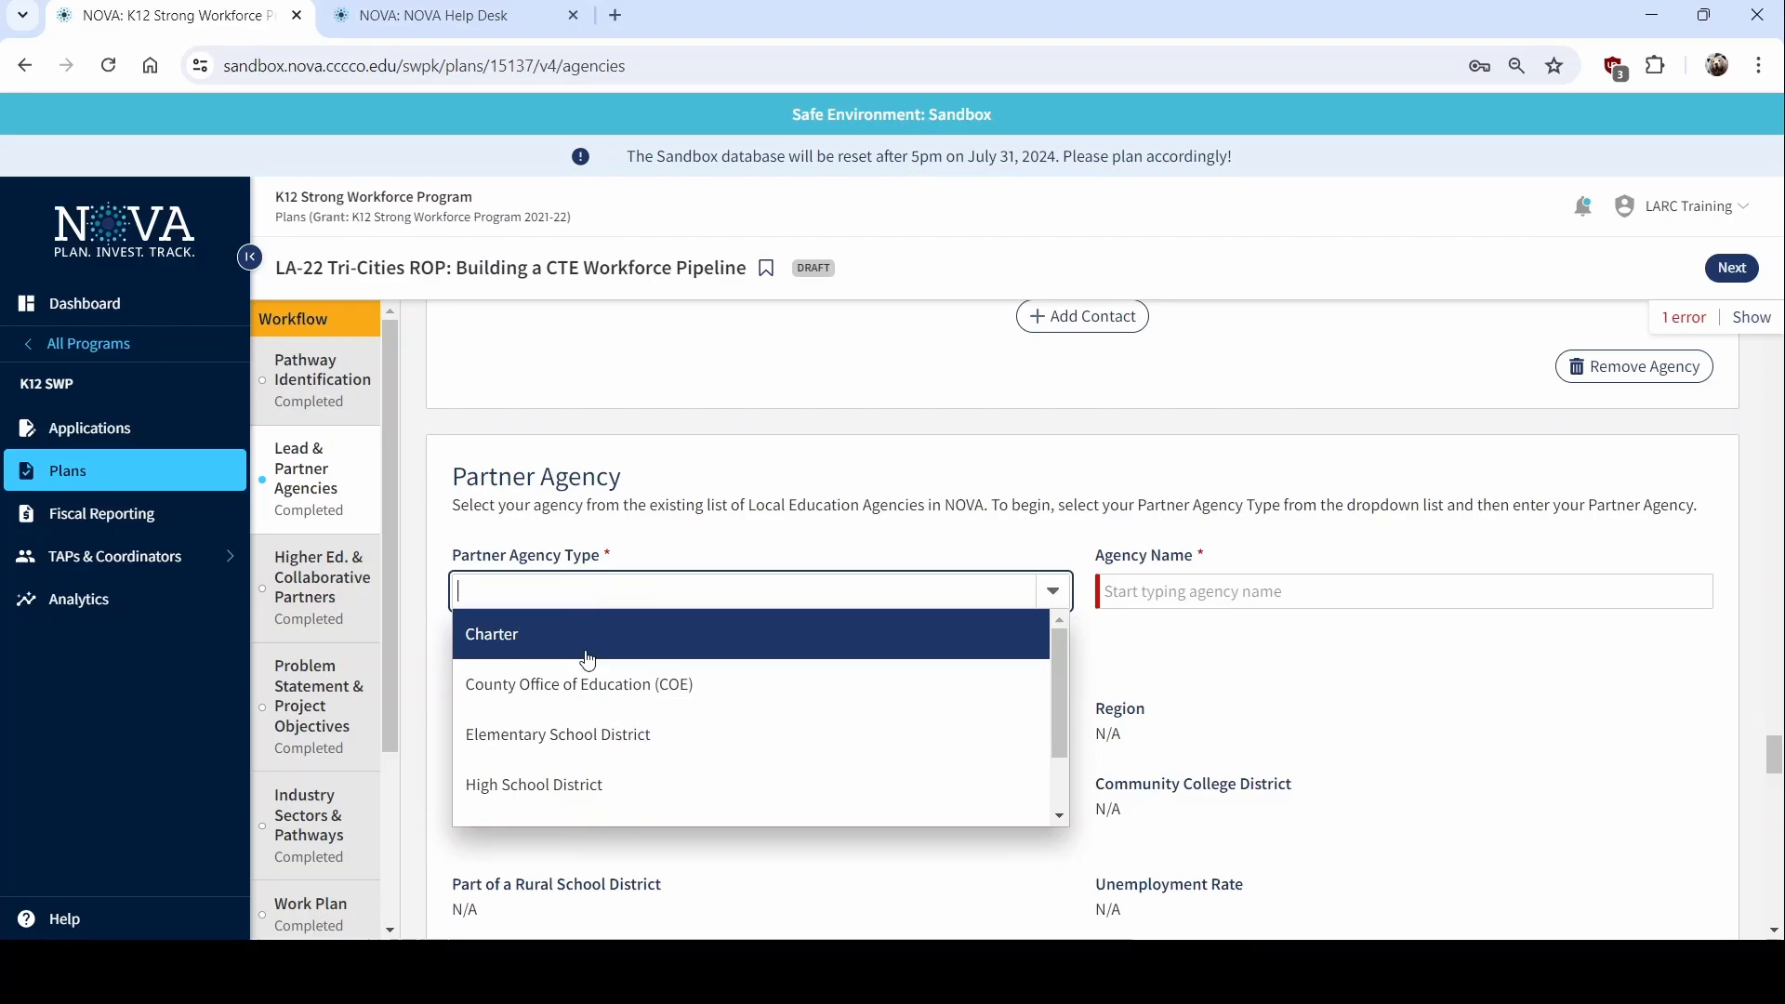
click(534, 785)
click(1196, 593)
text(mon)
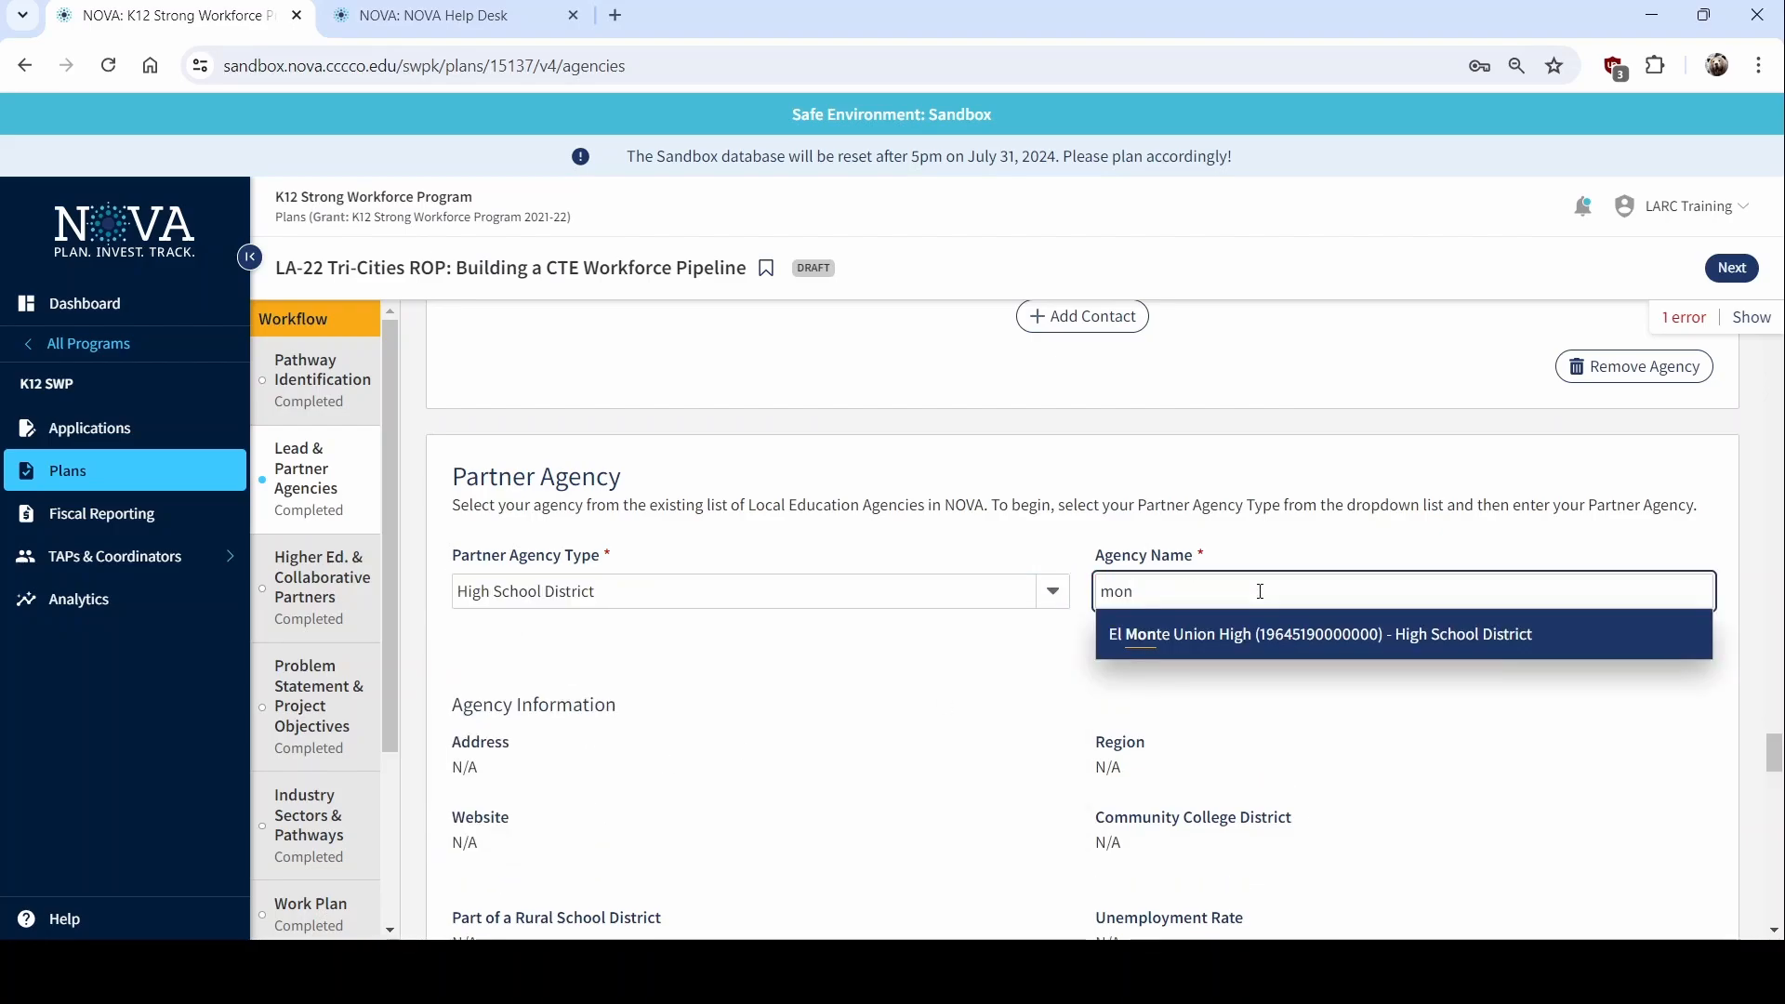
click(1248, 646)
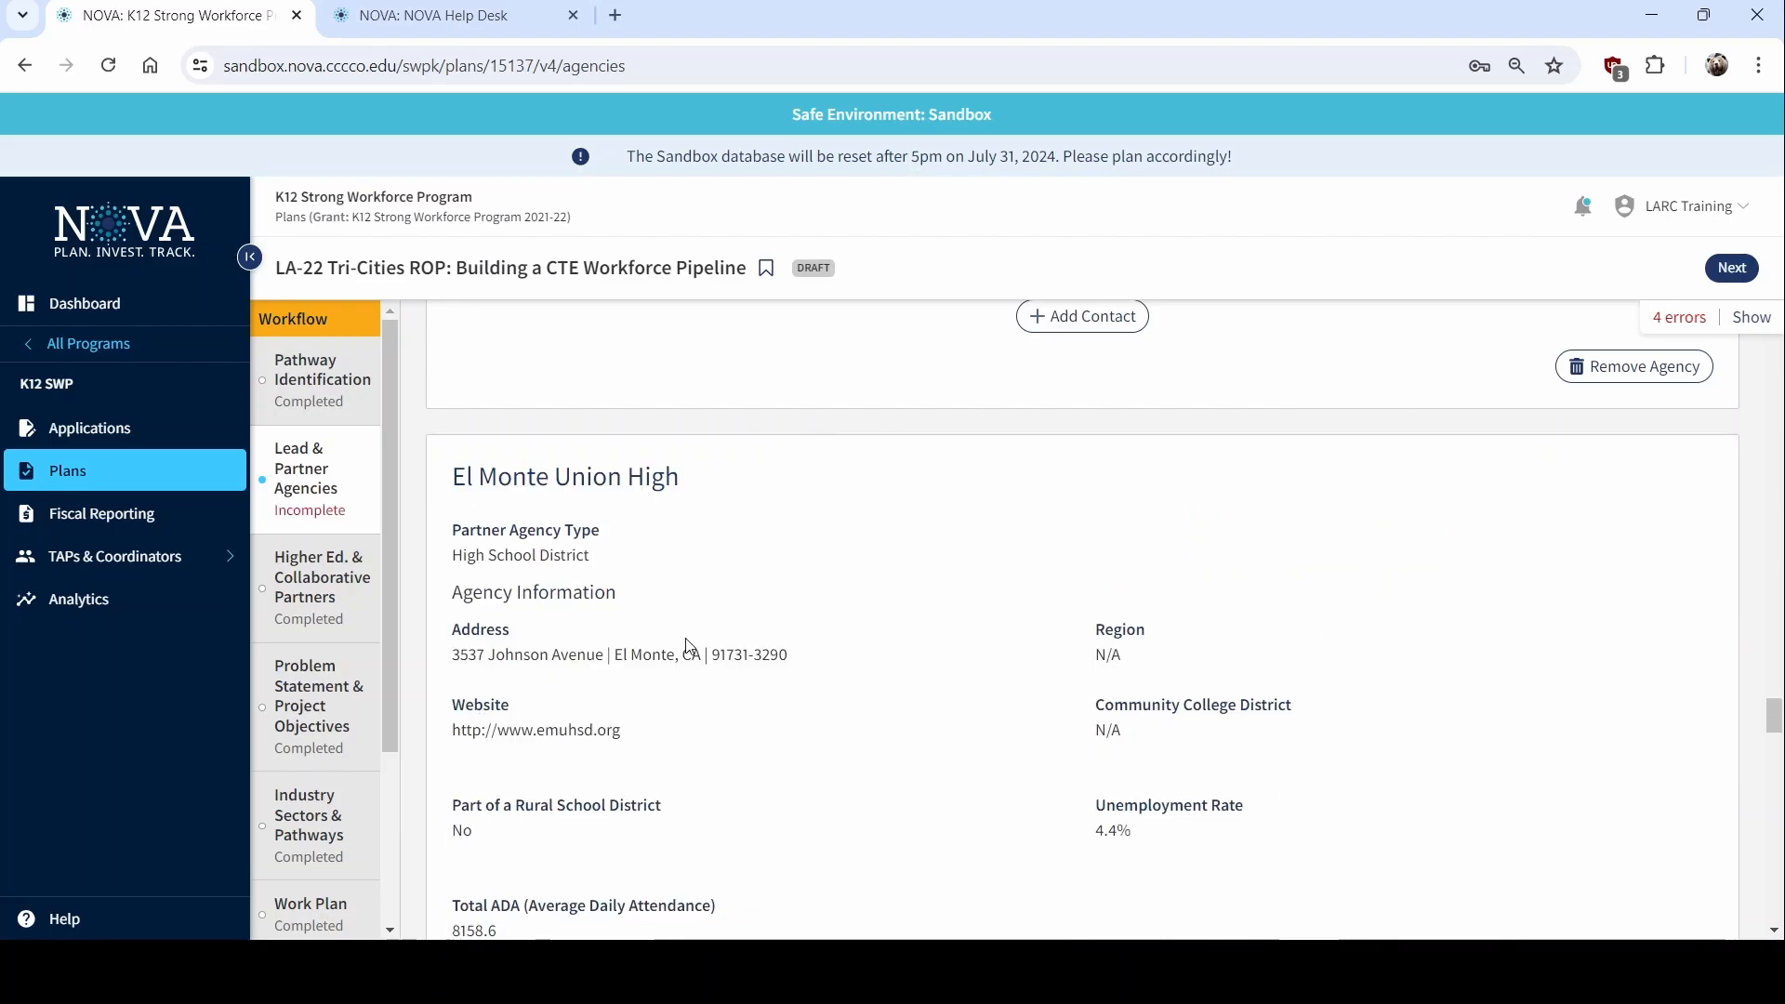
Answer El Monte Union High's award questions: No for 2020-21 K12 SWP funds, No for 2020-21 CTEIG funds, Yes for applying for 2021-22 CTEIG funds
scroll(689, 644, down, 5)
click(458, 585)
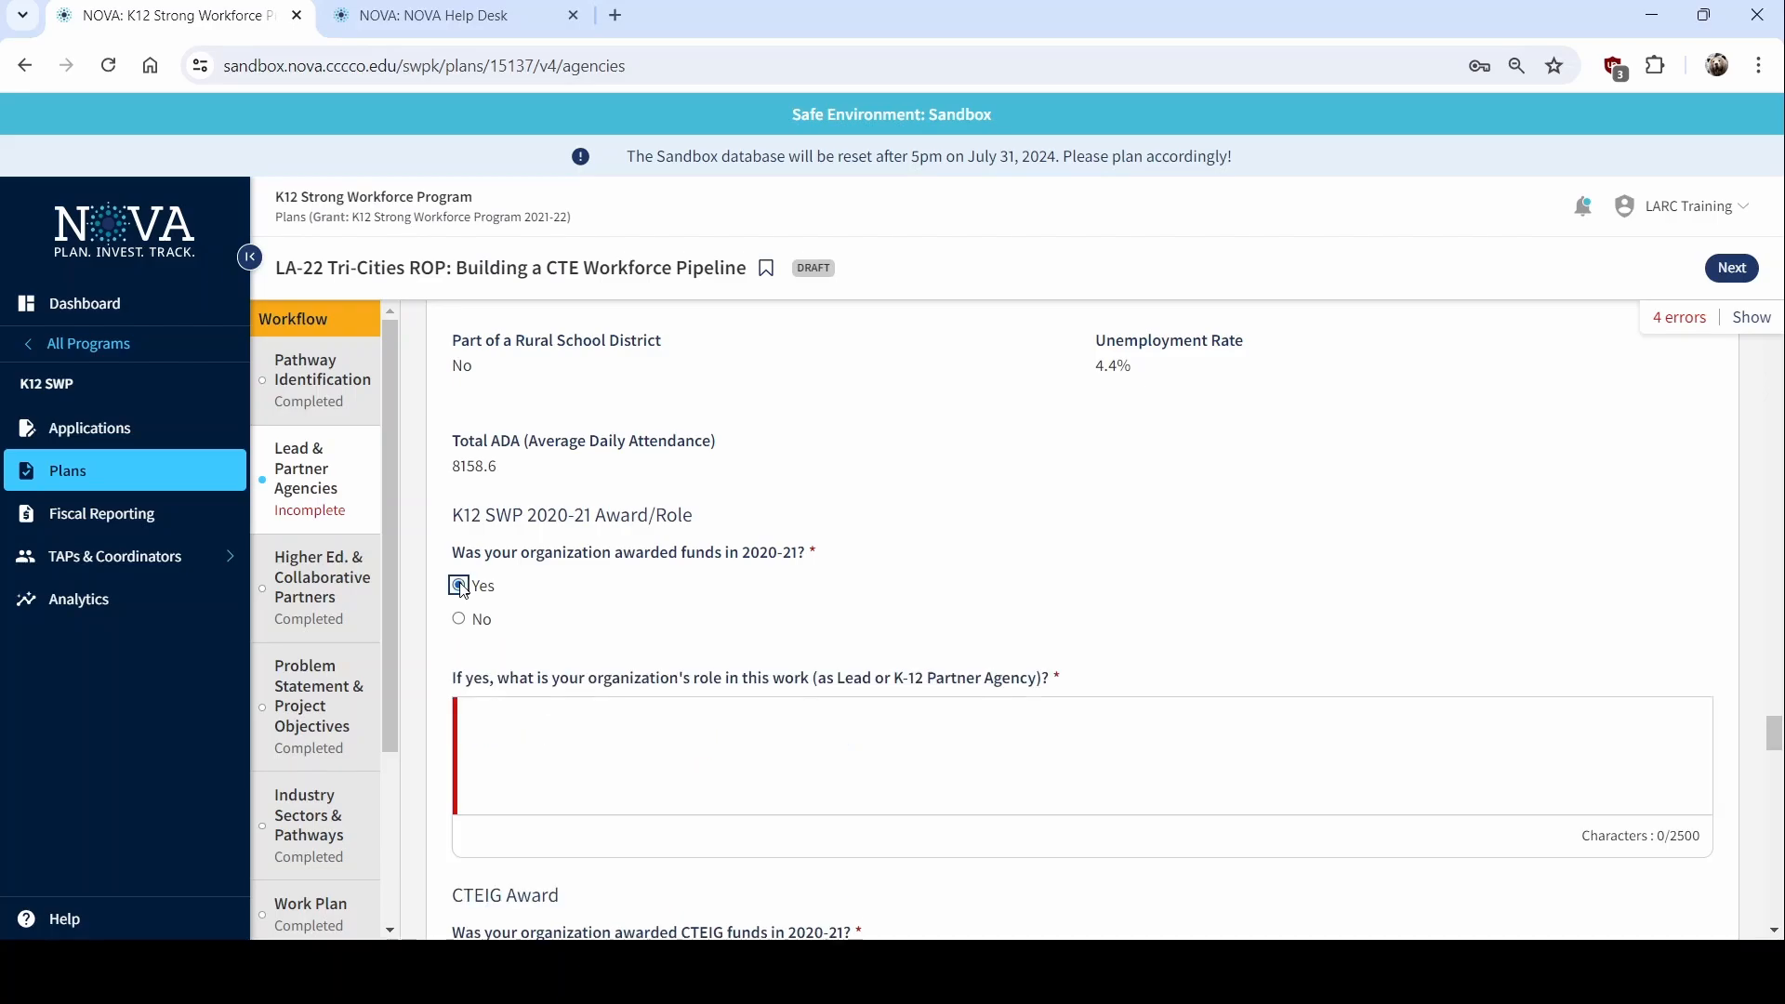
click(458, 618)
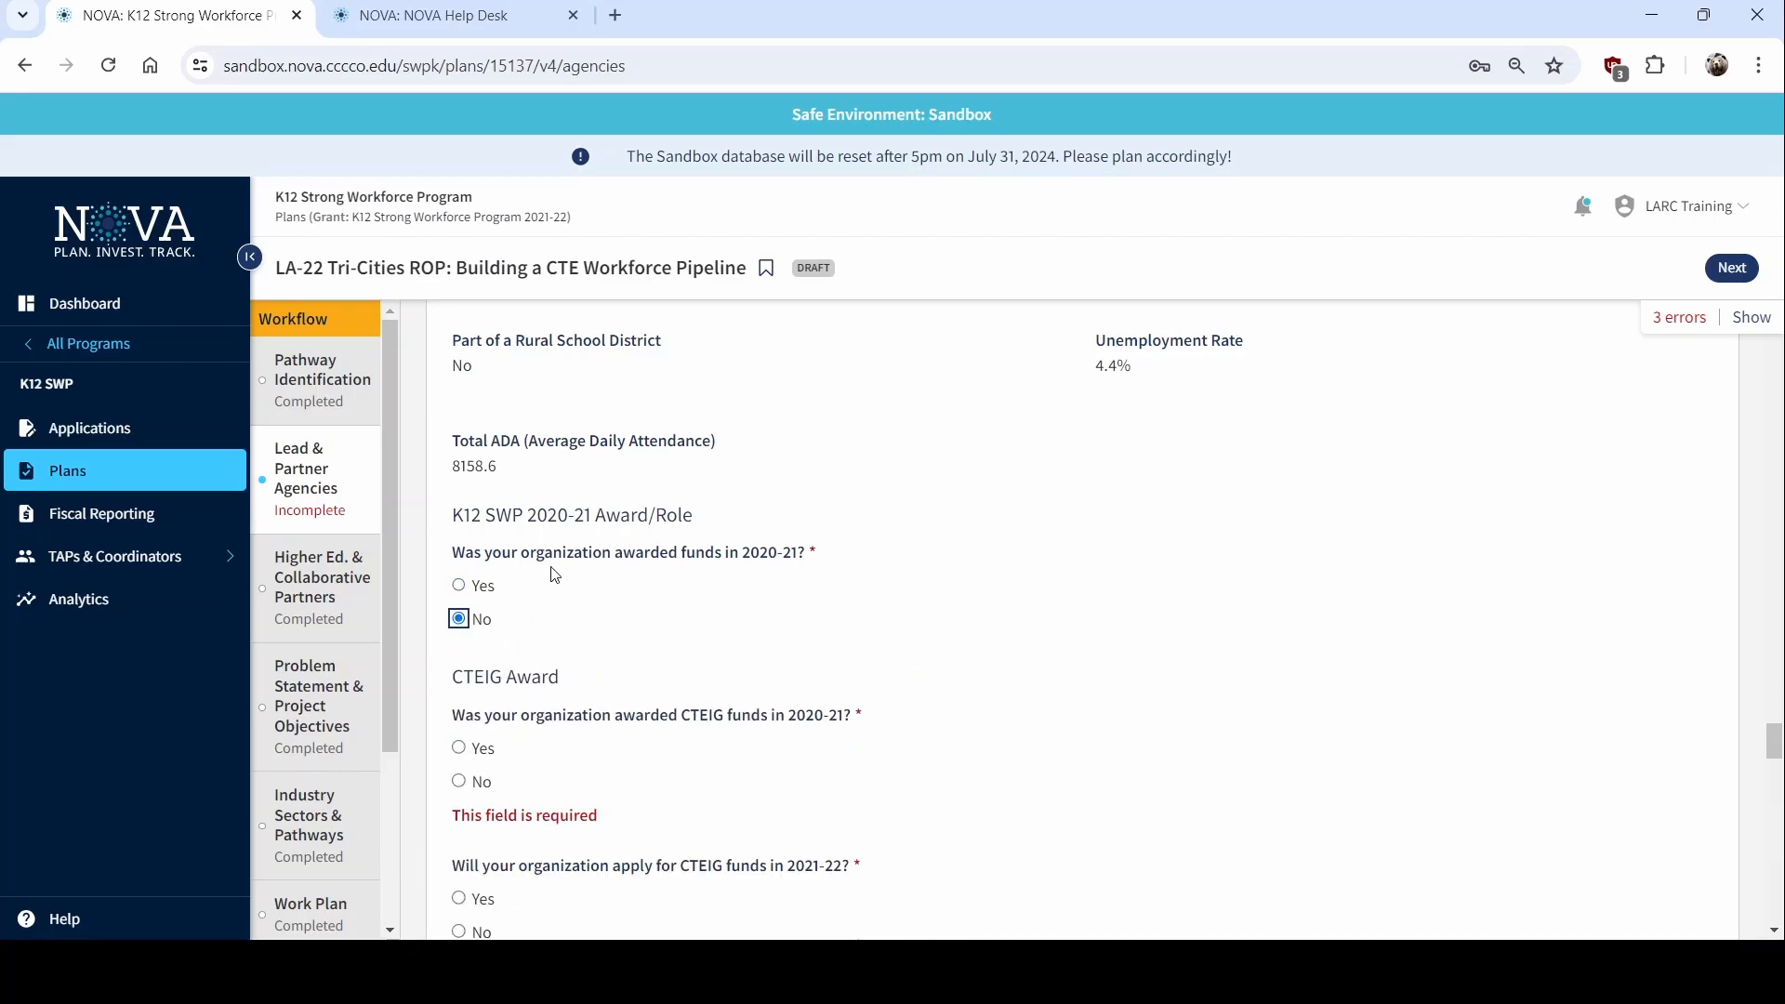
scroll(477, 762, down, 3)
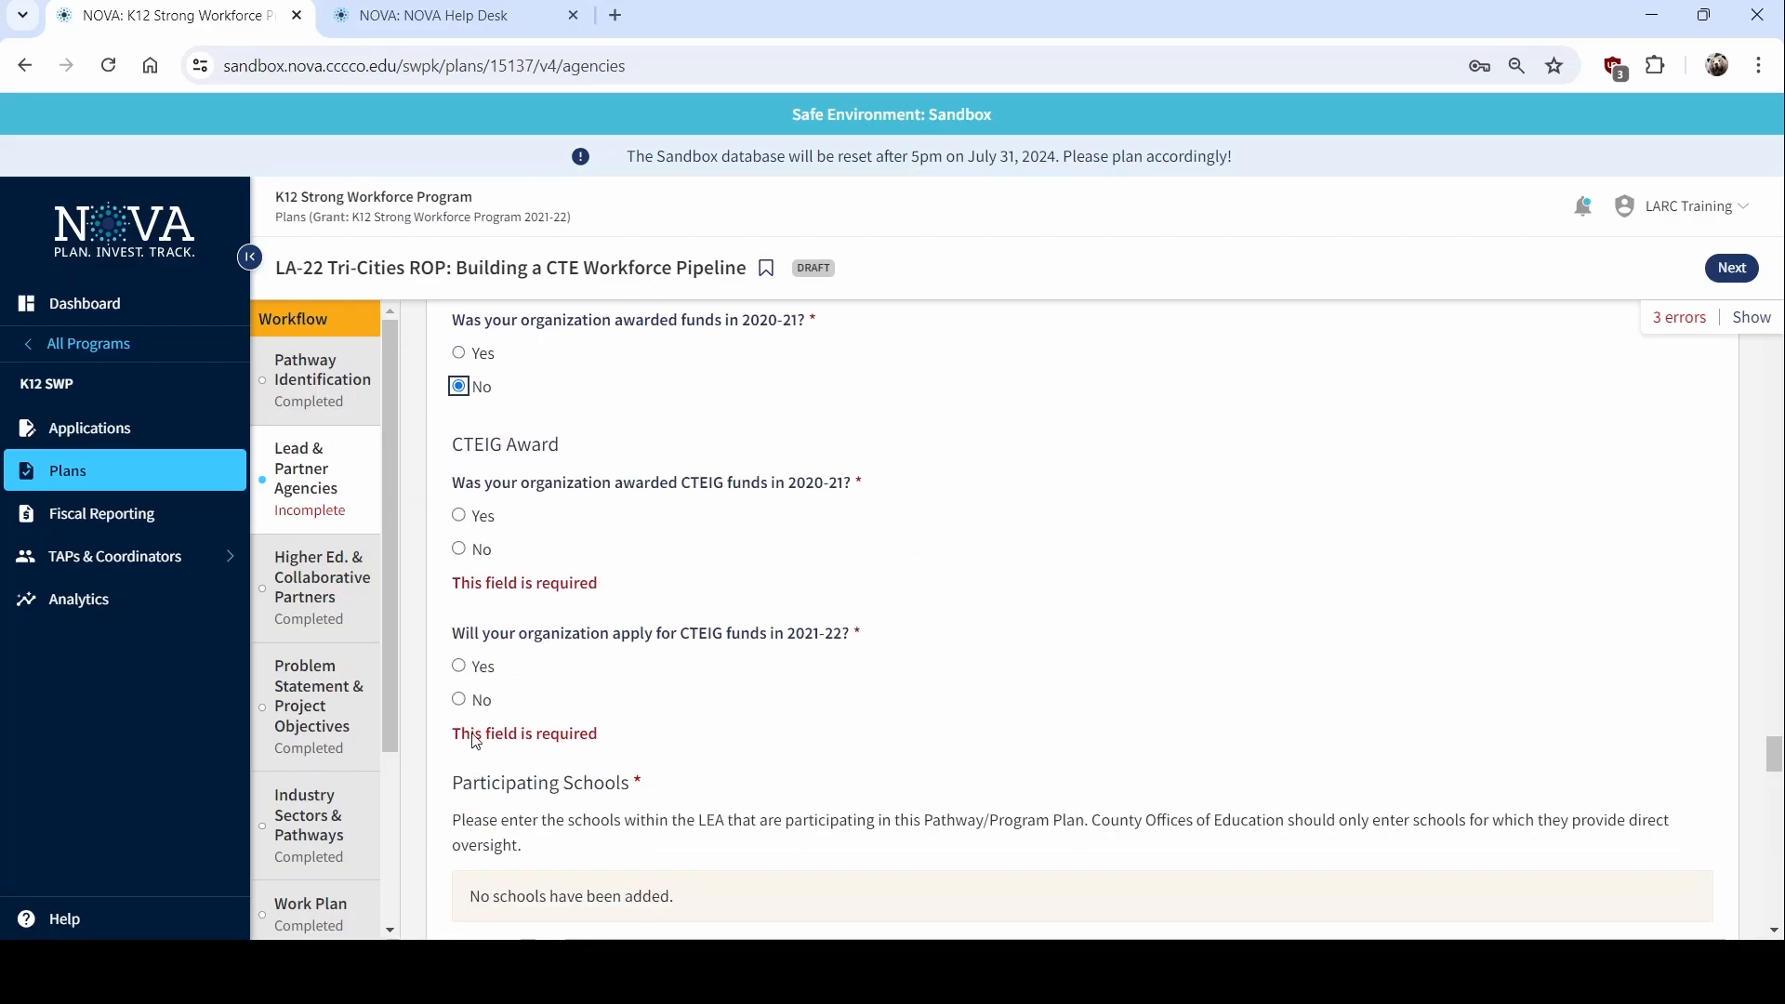
click(459, 550)
click(459, 641)
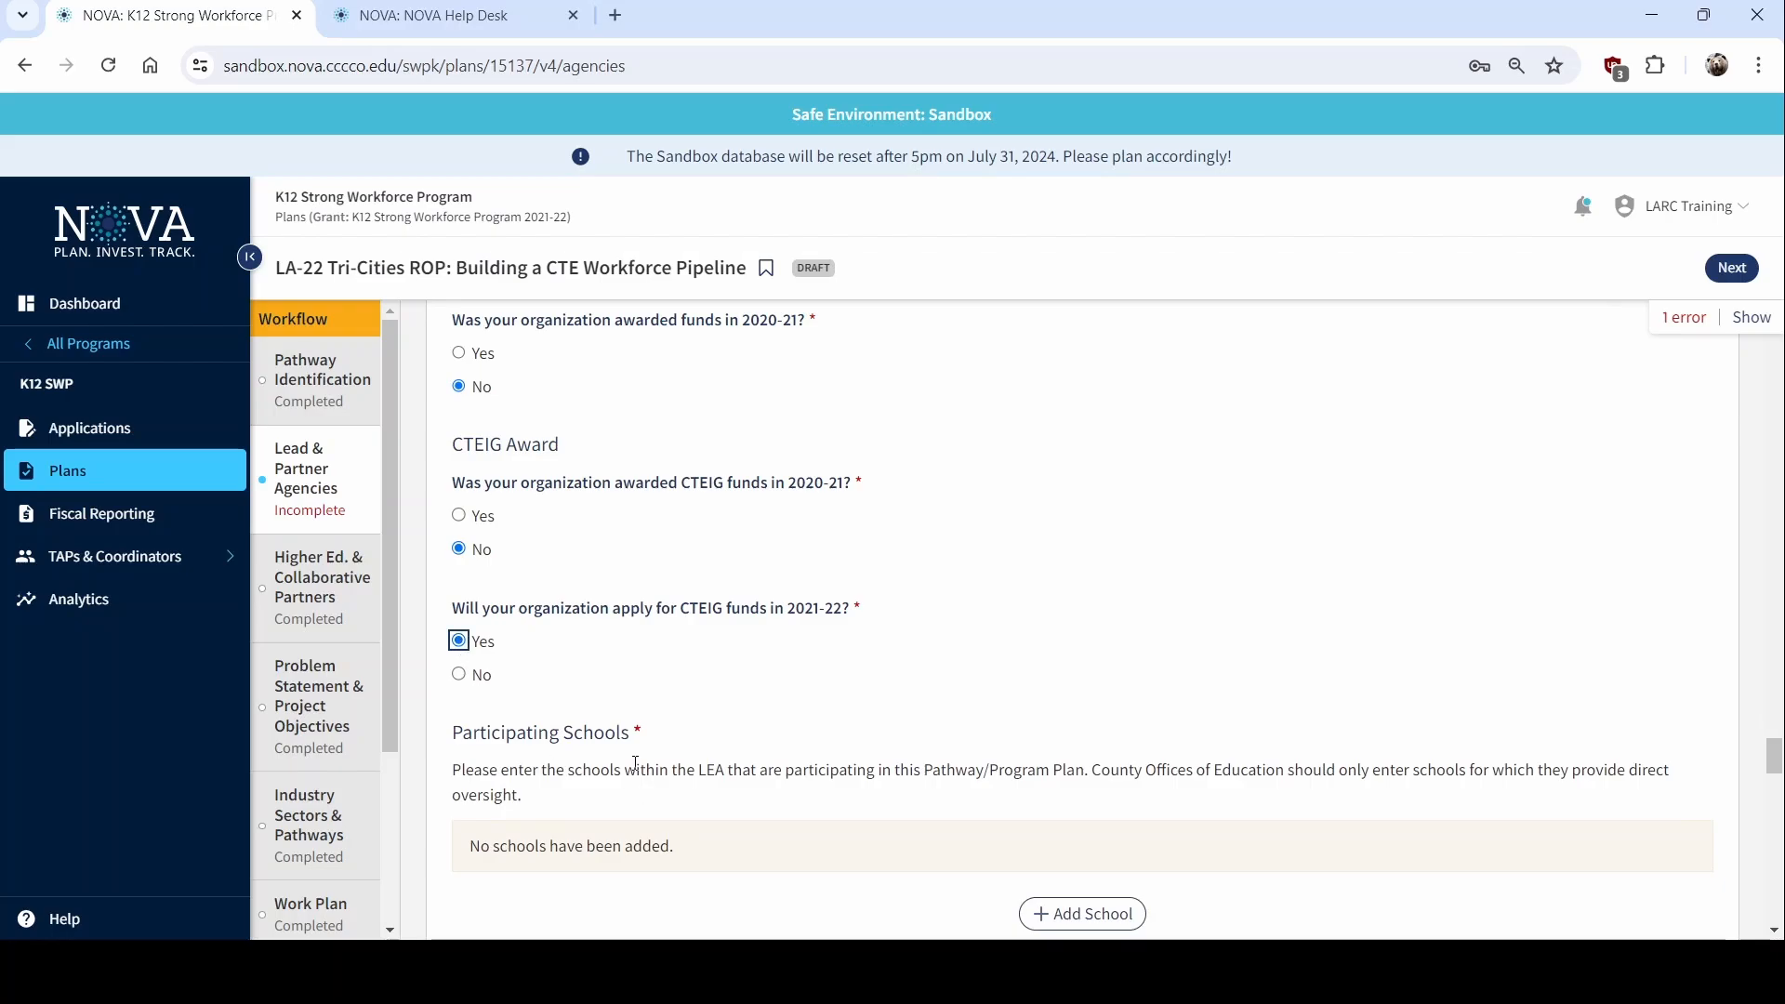
Add the high school El Monte High to El Monte Union High's participating schools
scroll(638, 759, down, 6)
scroll(868, 757, up, 6)
scroll(832, 753, down, 1)
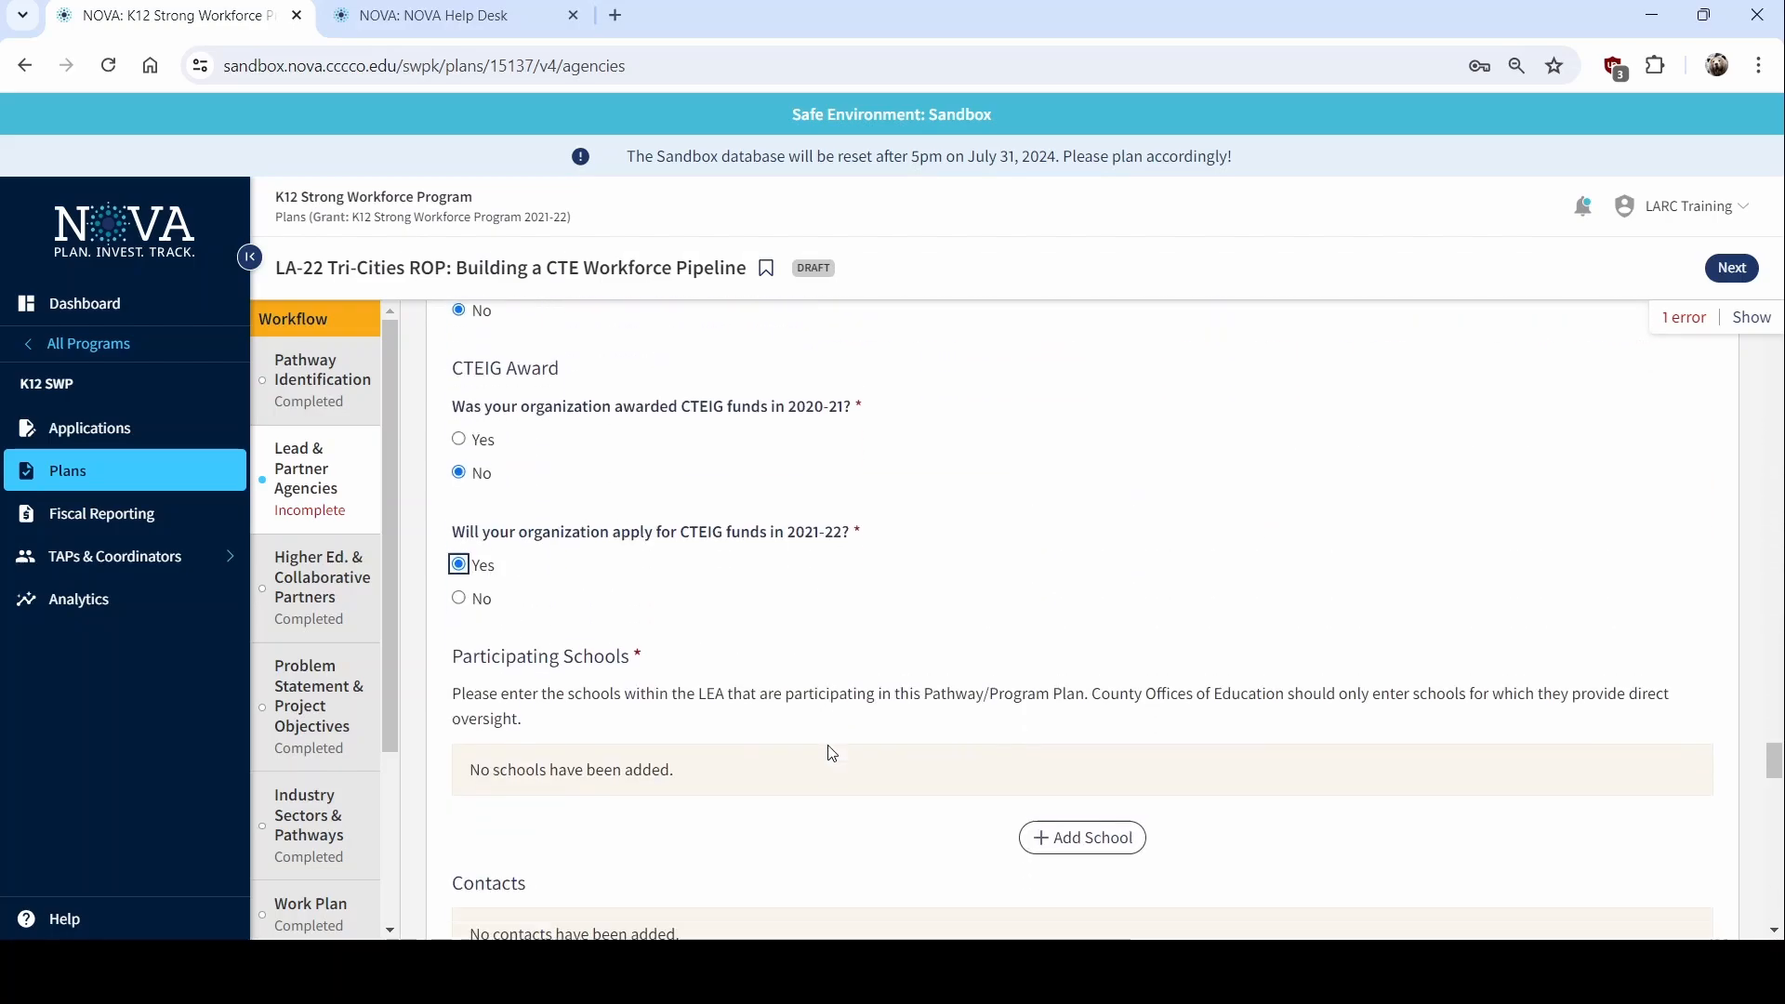
scroll(832, 753, down, 2)
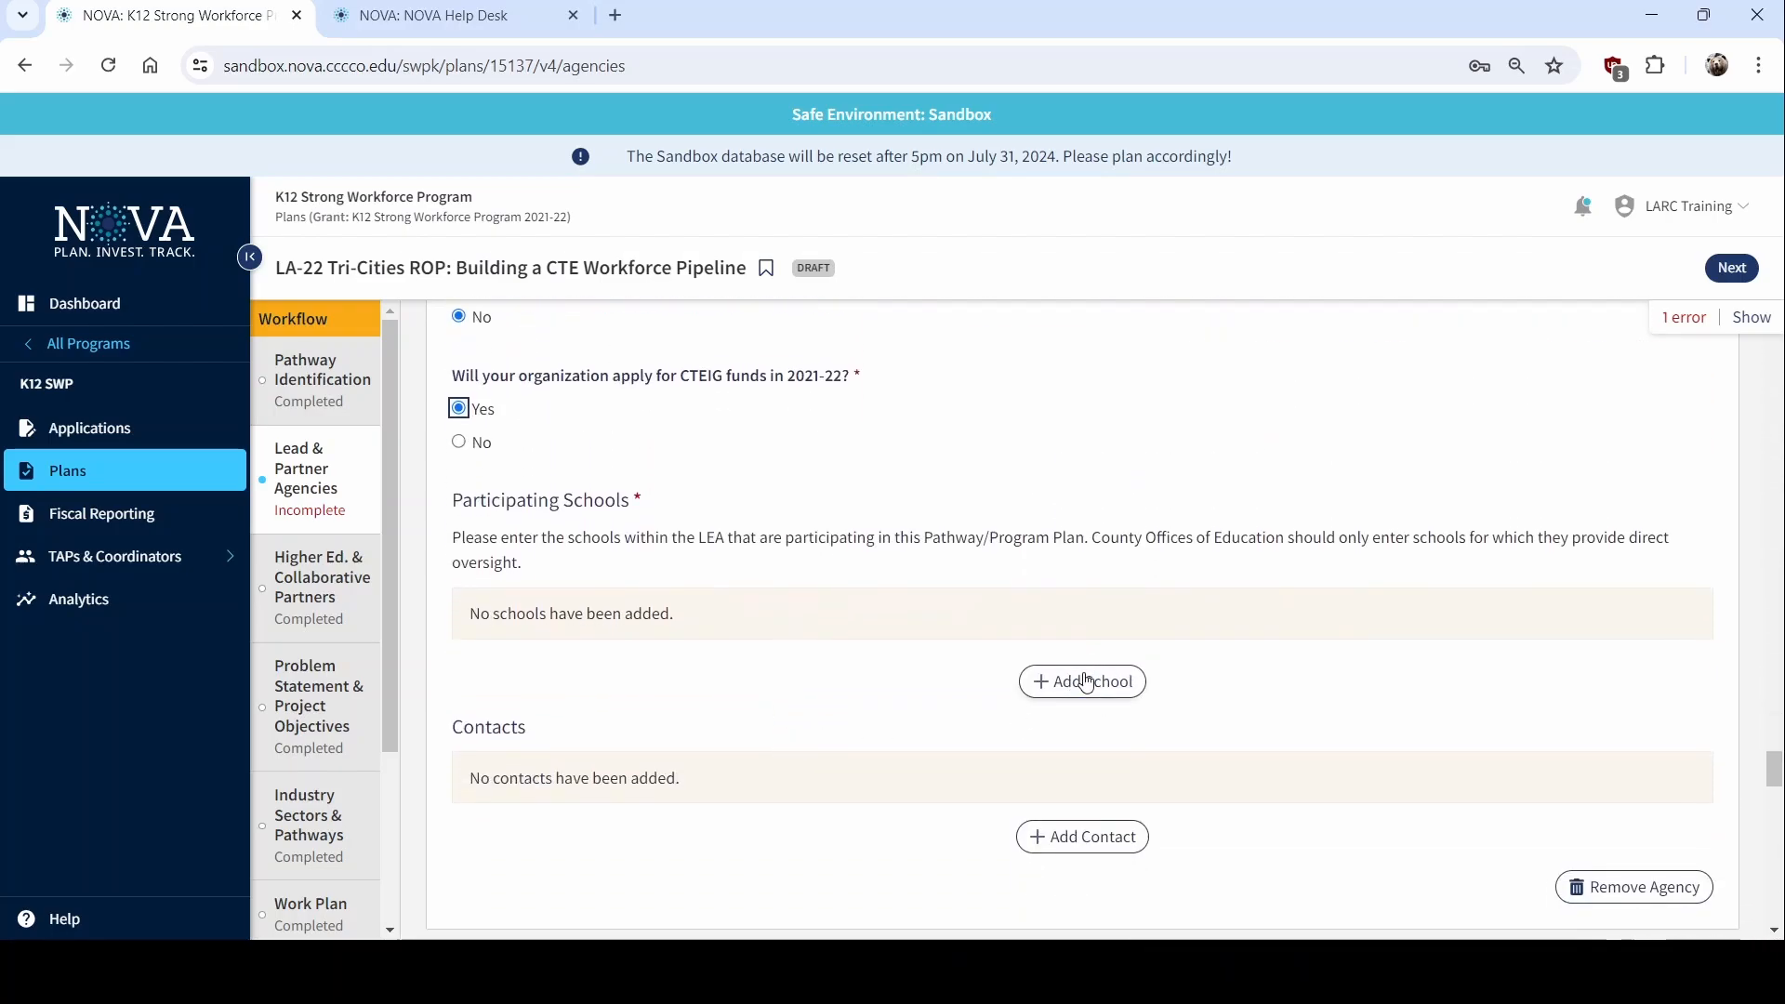
scroll(1086, 683, up, 12)
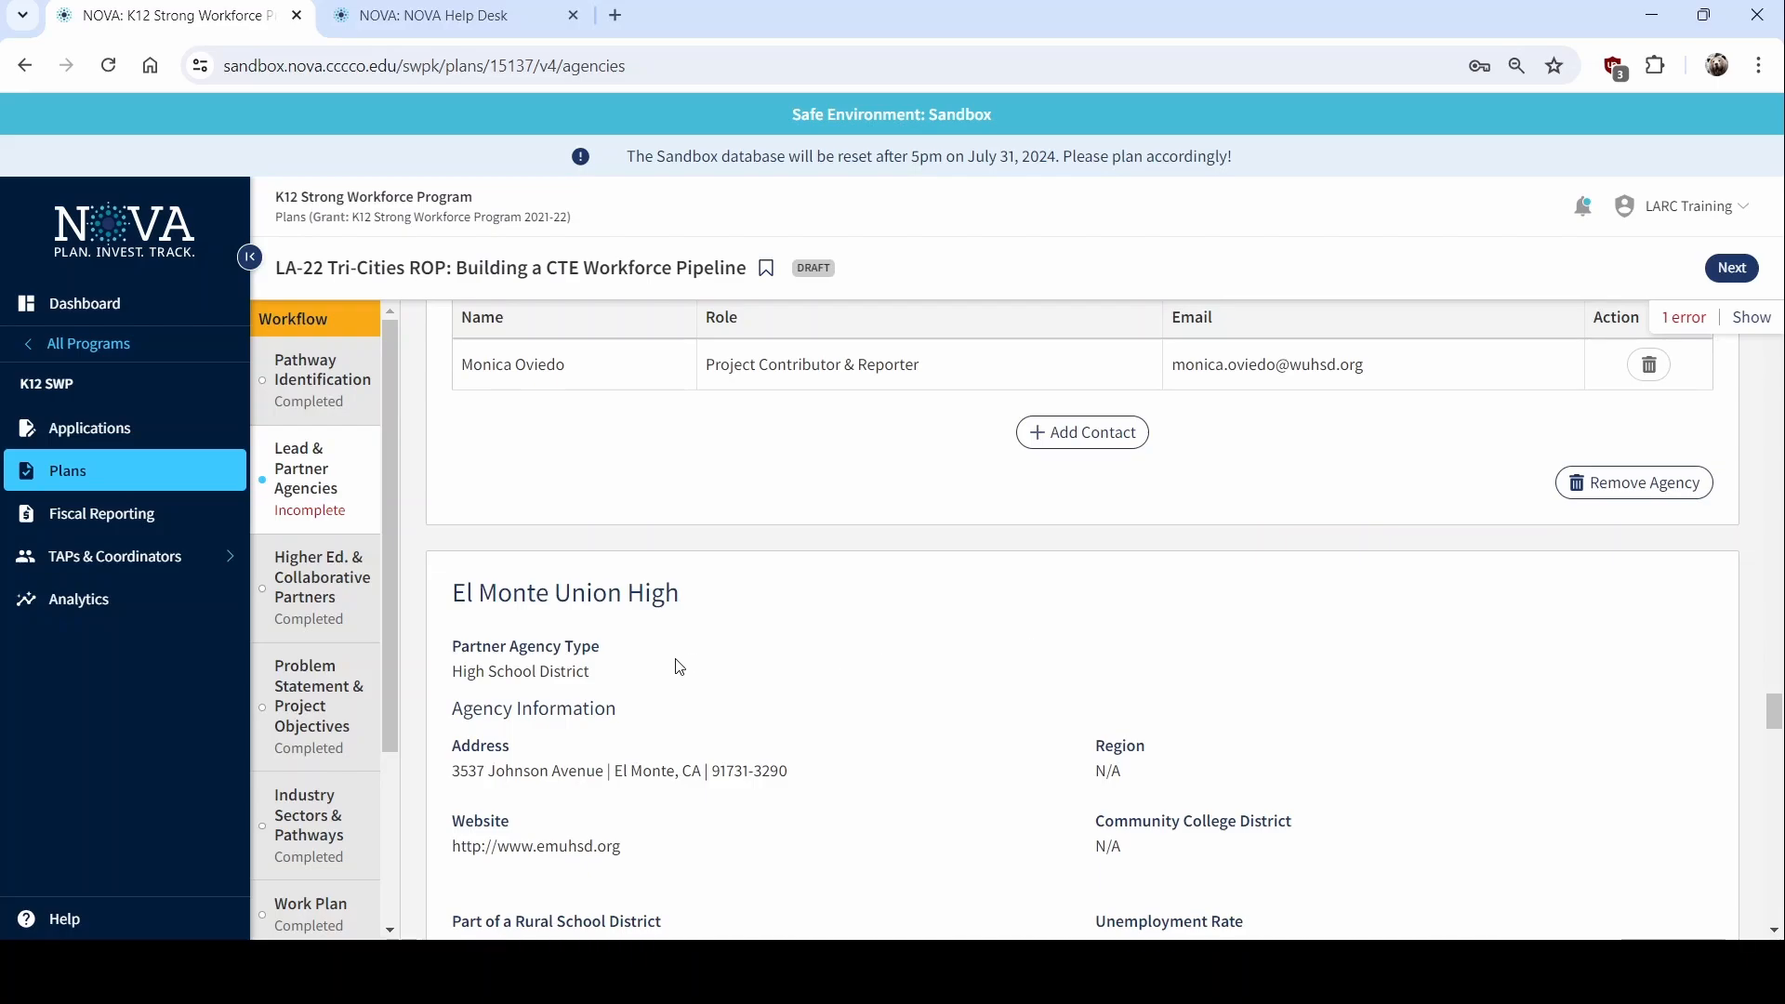
scroll(680, 666, down, 16)
scroll(1131, 677, up, 4)
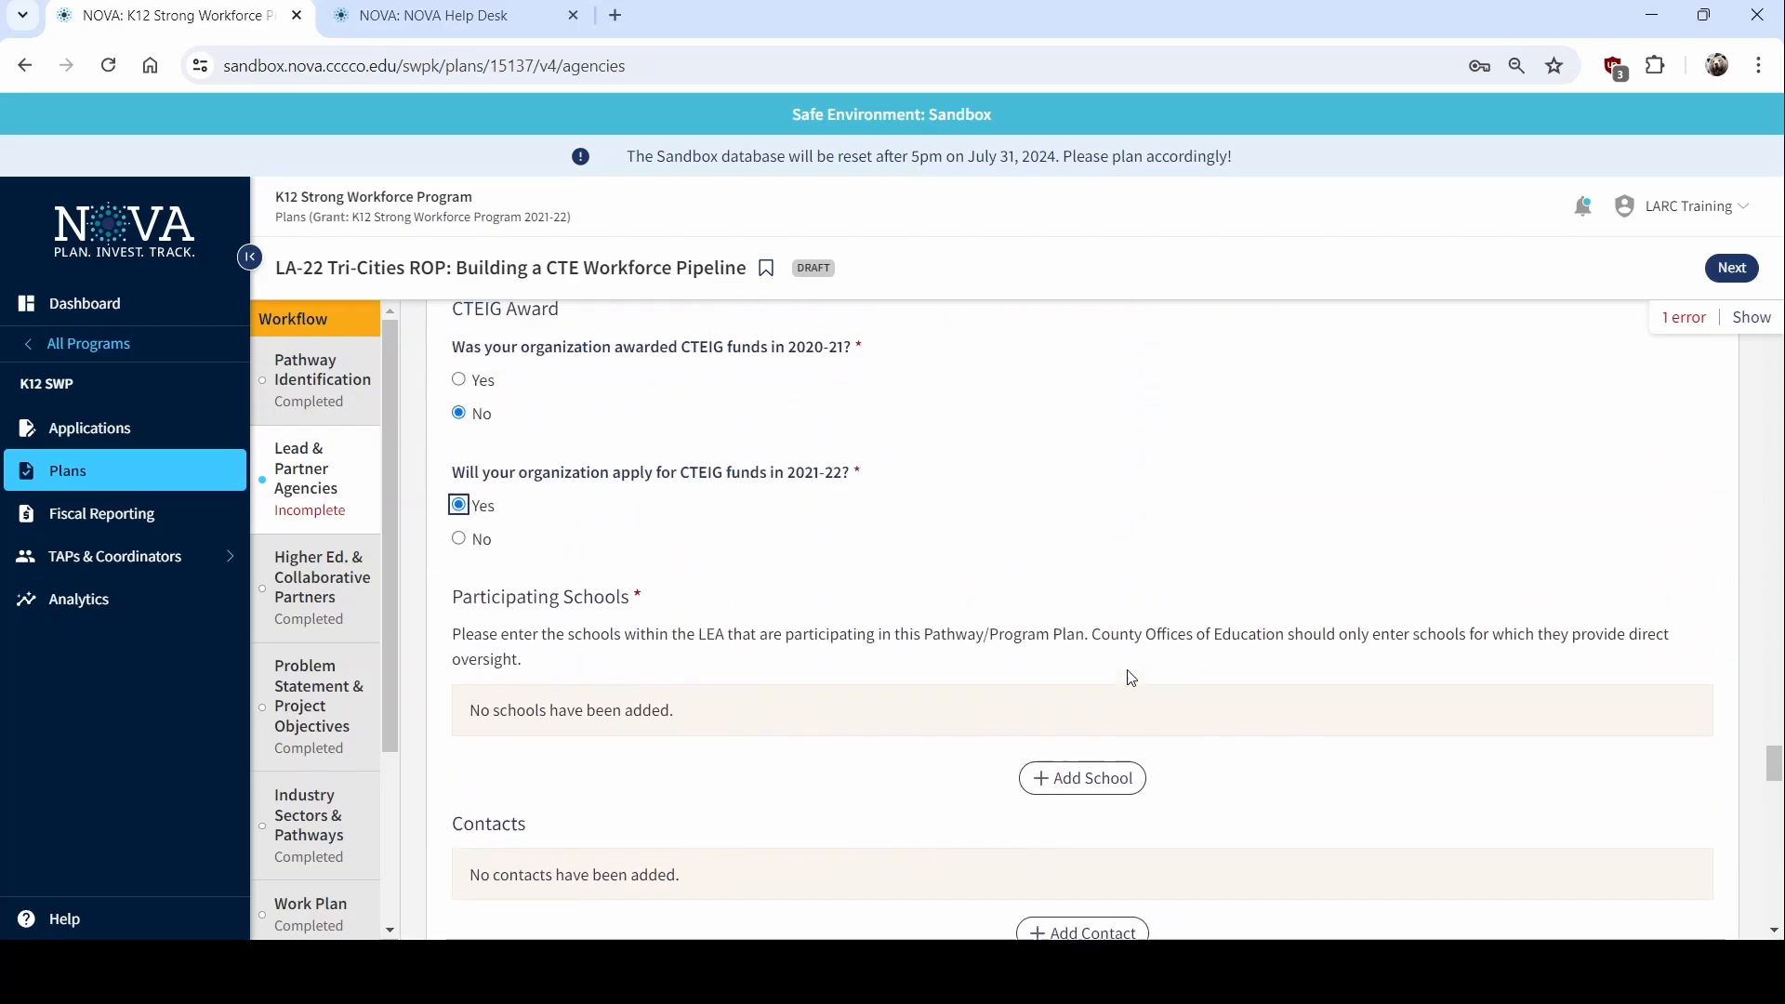
click(1071, 797)
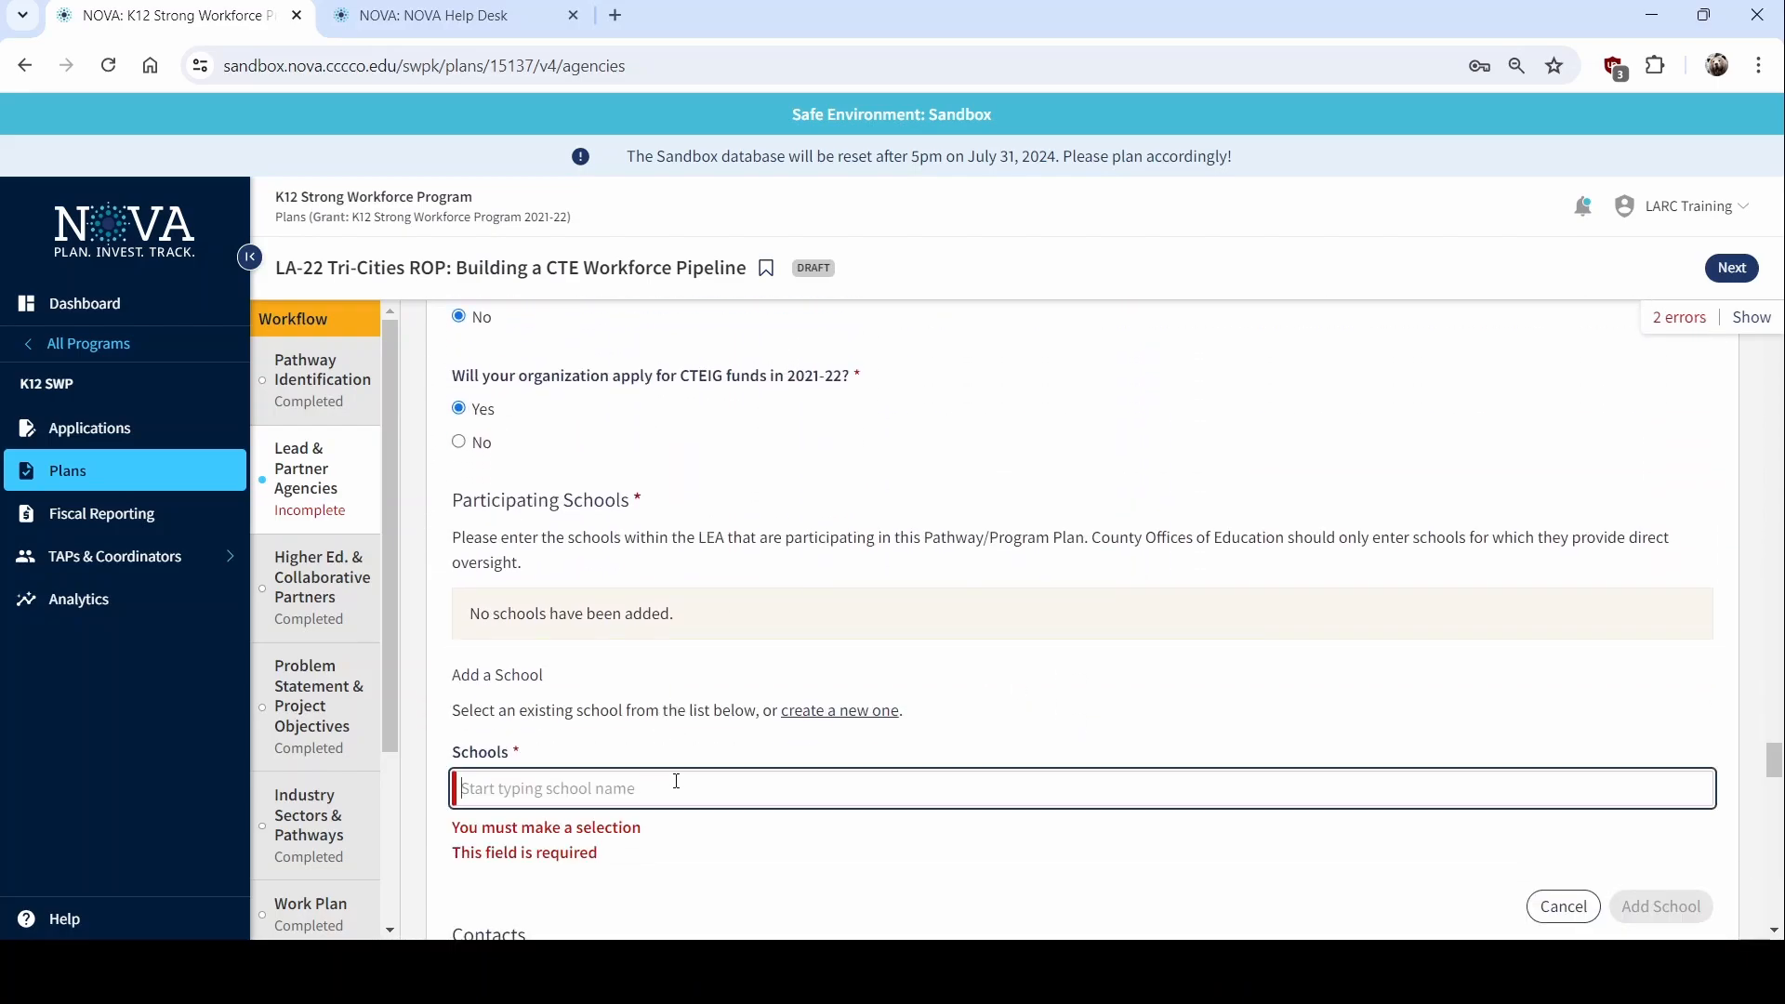
text(el monte)
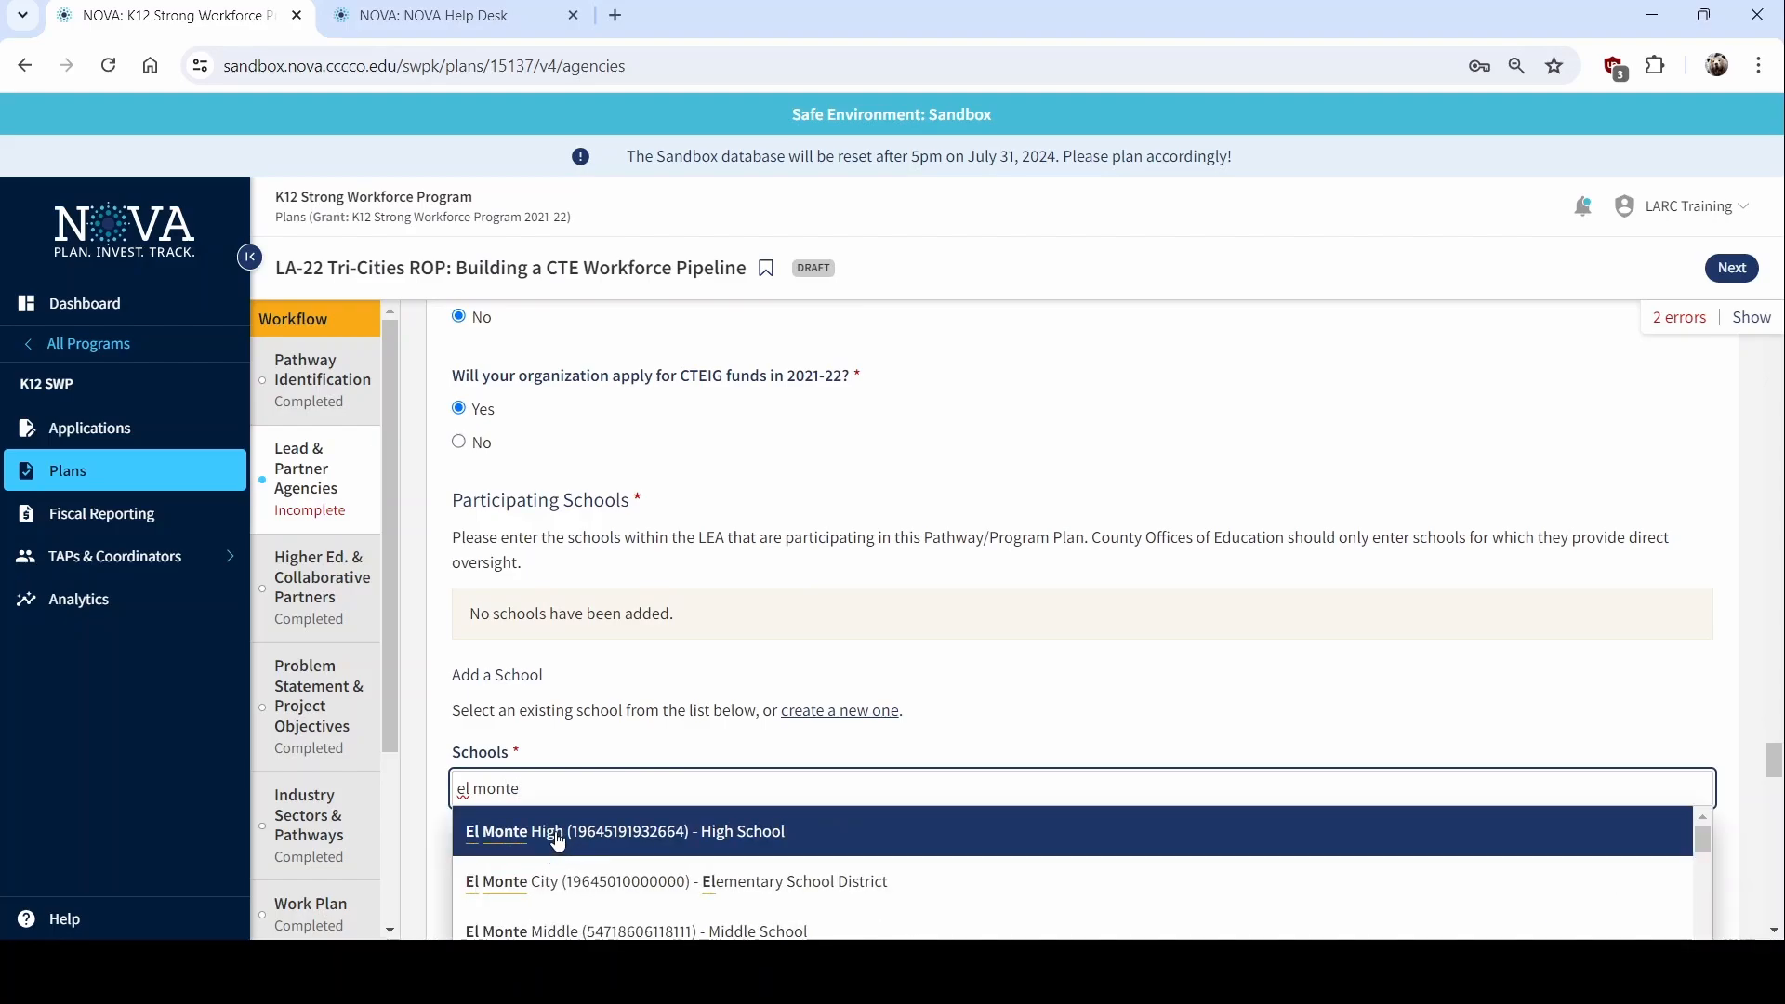
click(558, 842)
click(1642, 869)
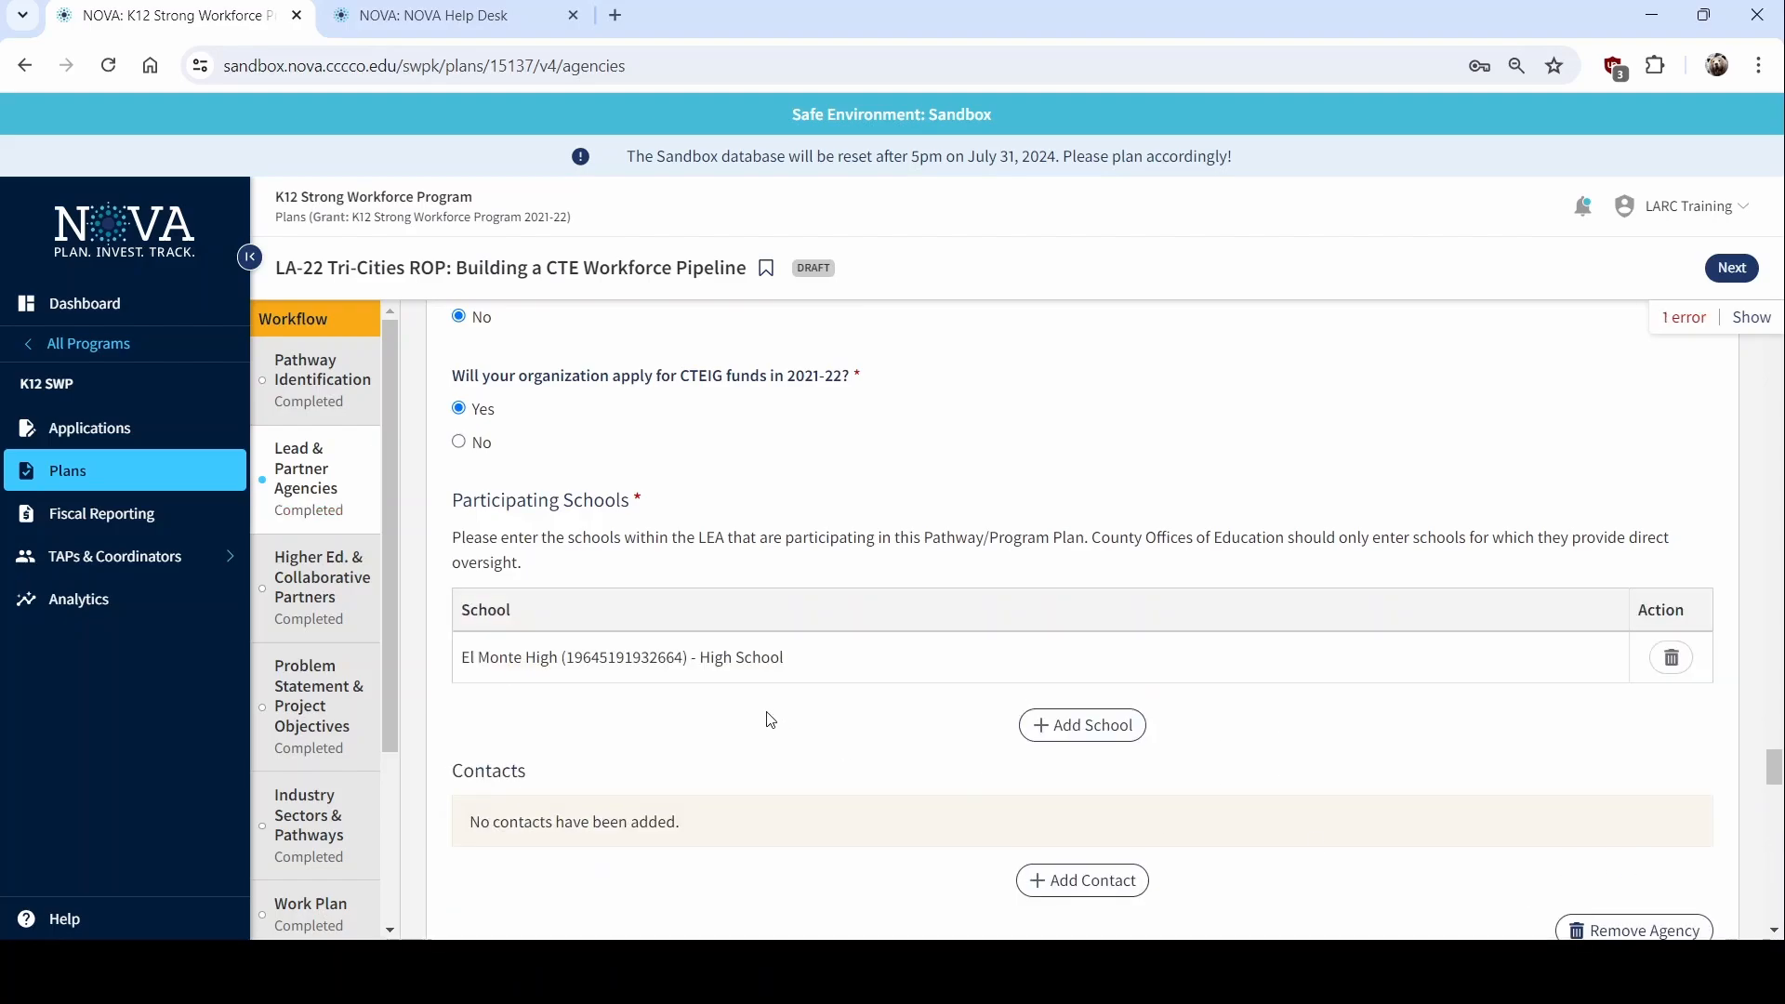
Add El Monte City, an Elementary School District, as a second participating school for El Monte Union High
scroll(1058, 708, down, 1)
click(1072, 624)
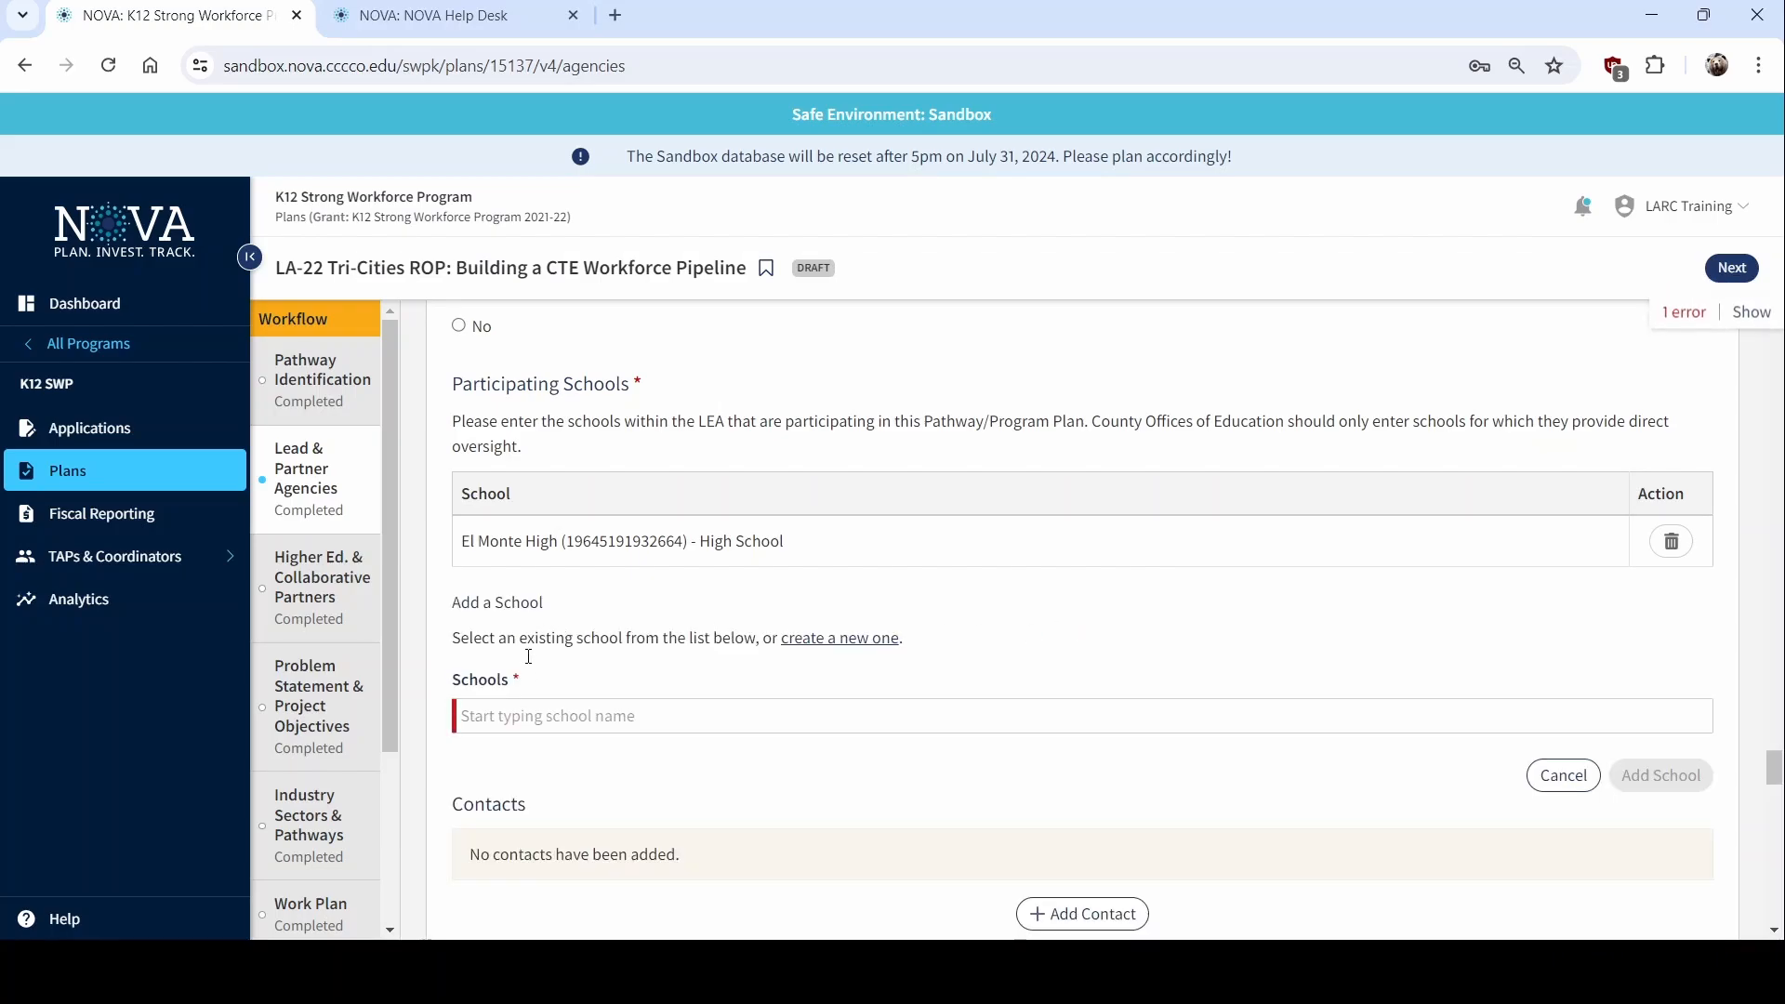
click(510, 714)
text(el monte)
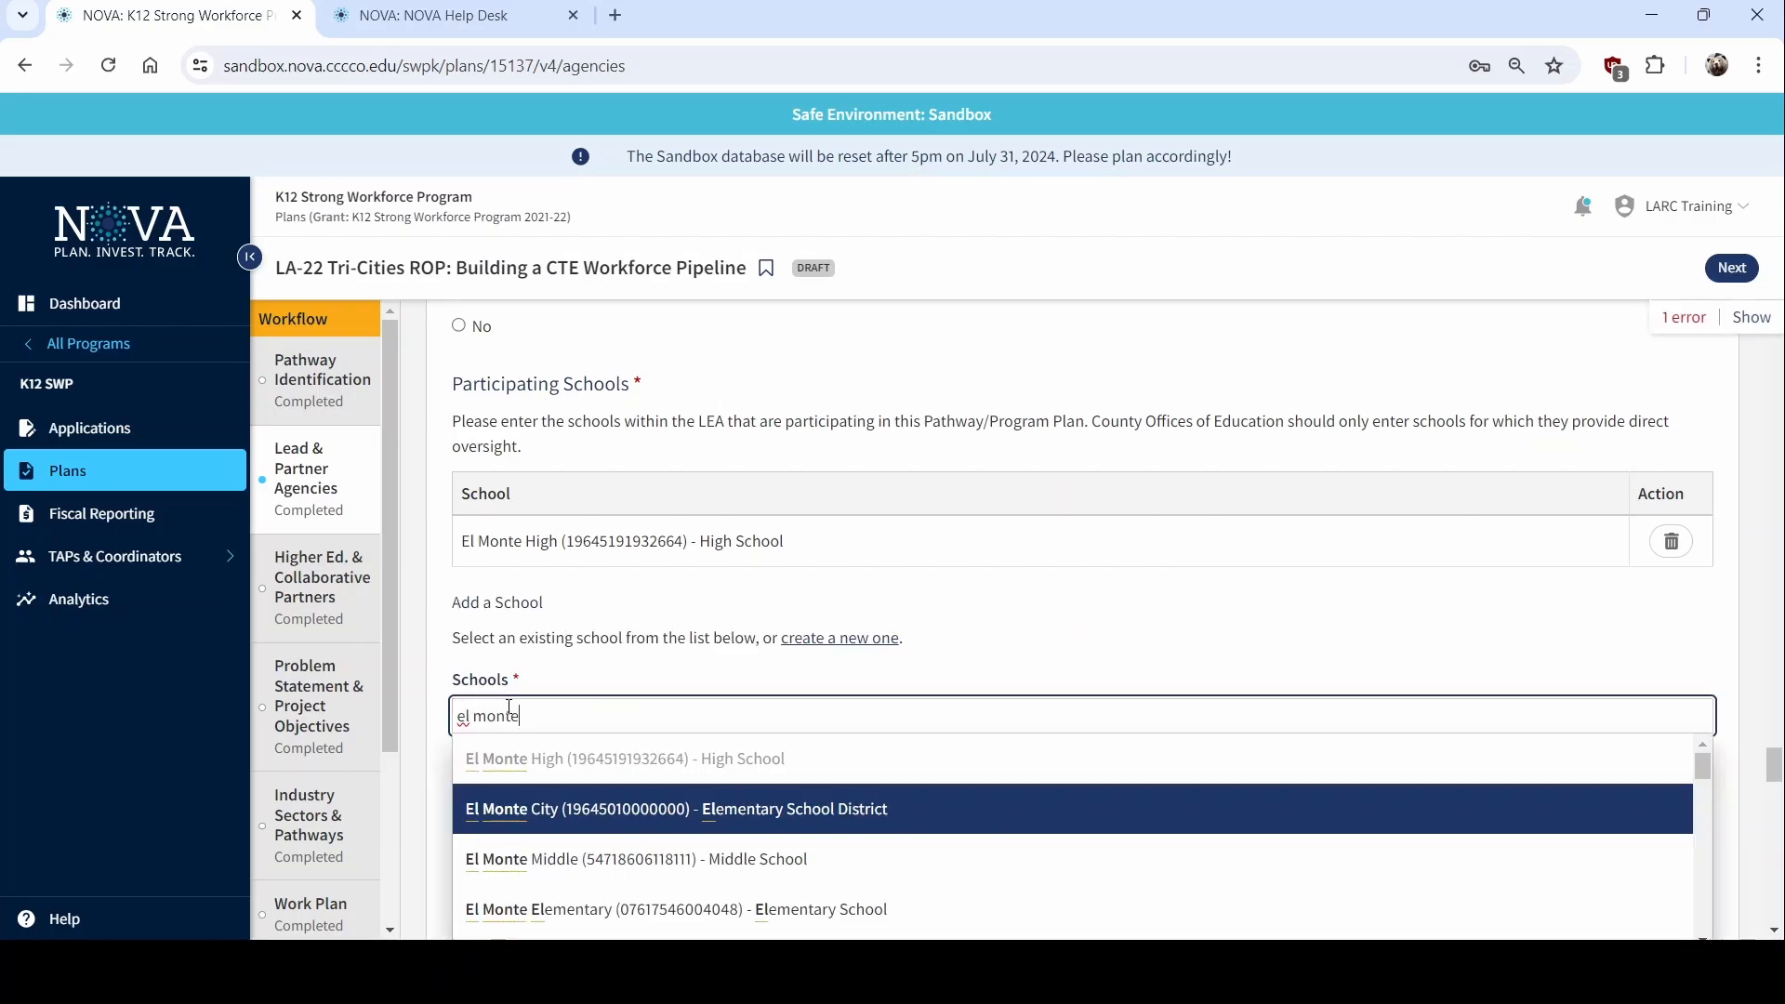
click(641, 811)
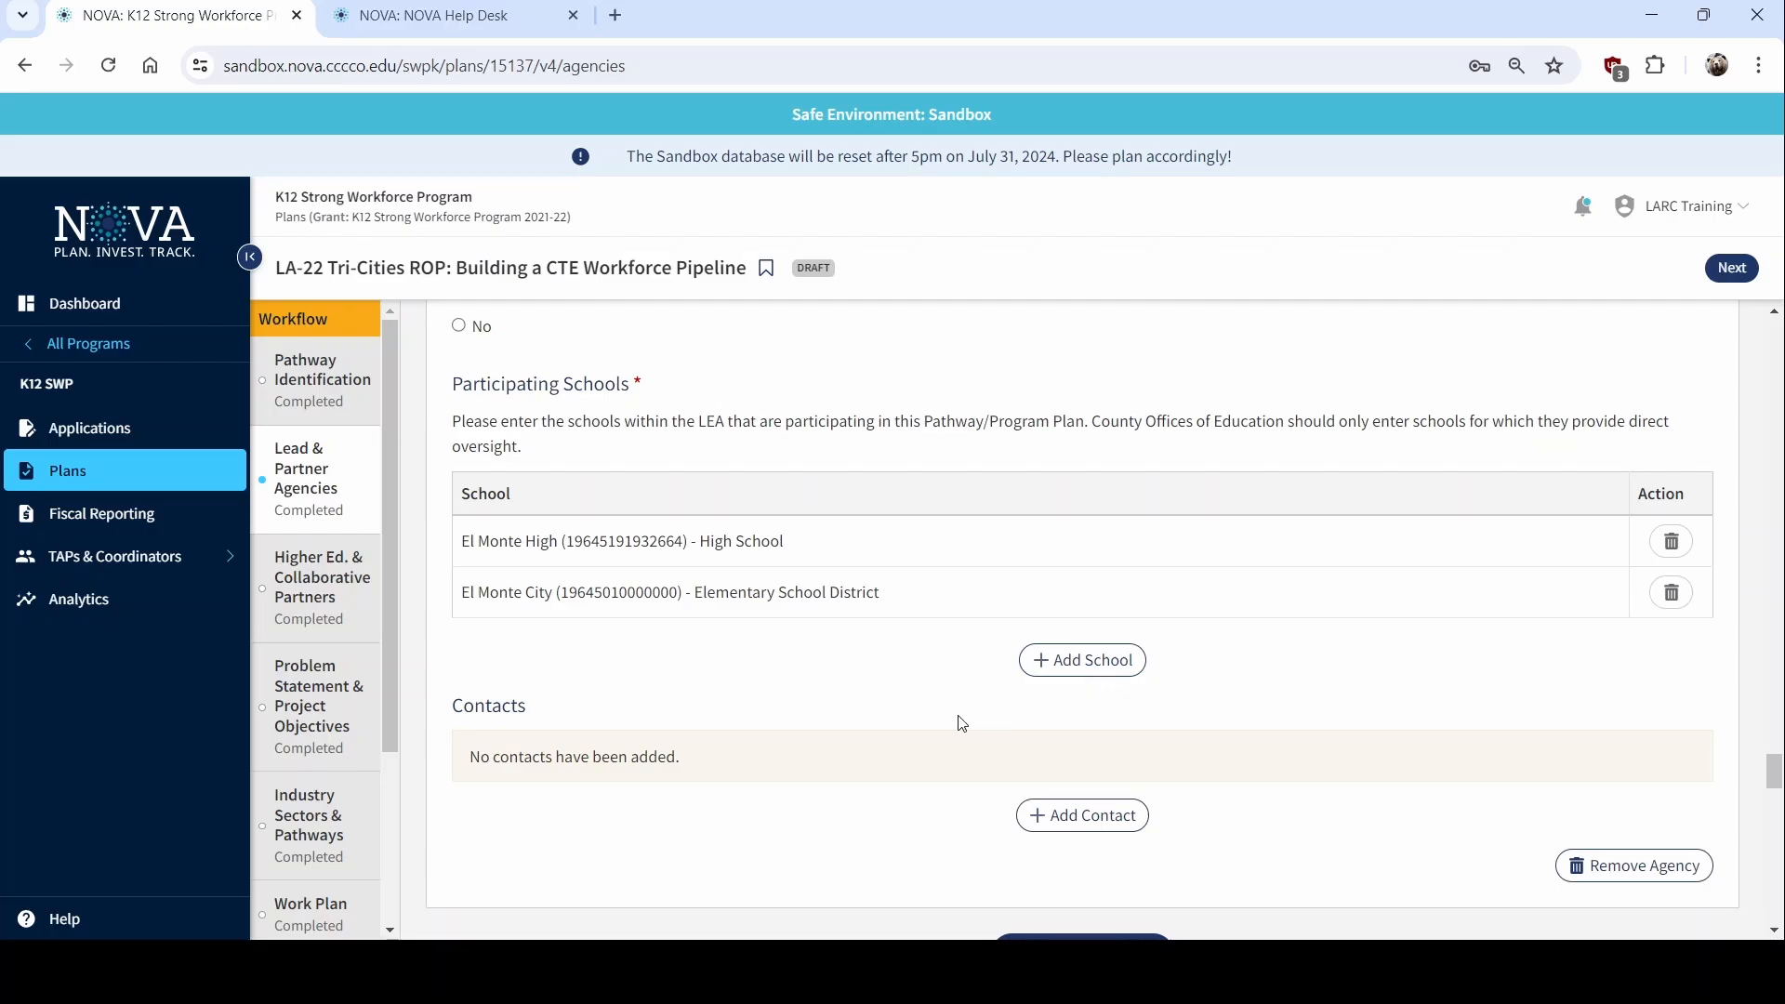
Add an existing user as El Monte Union High's agency contact with the Project Contributor & Reporter role
click(1094, 819)
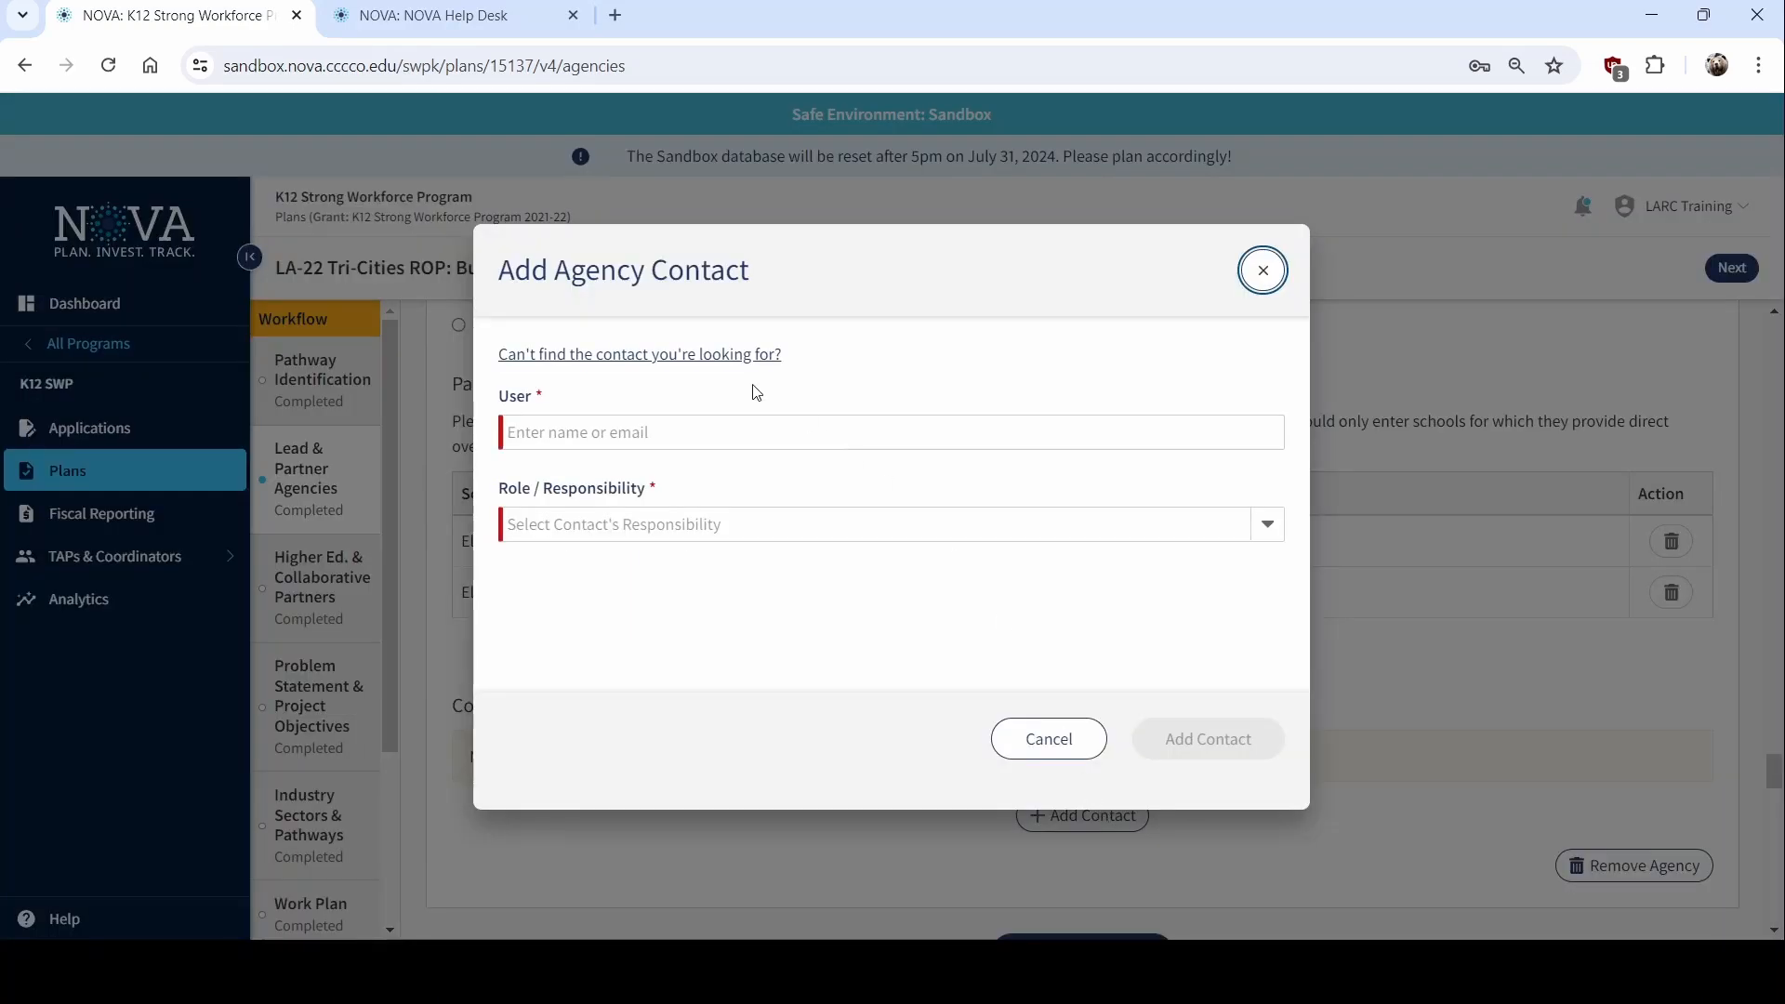
click(626, 422)
text(john)
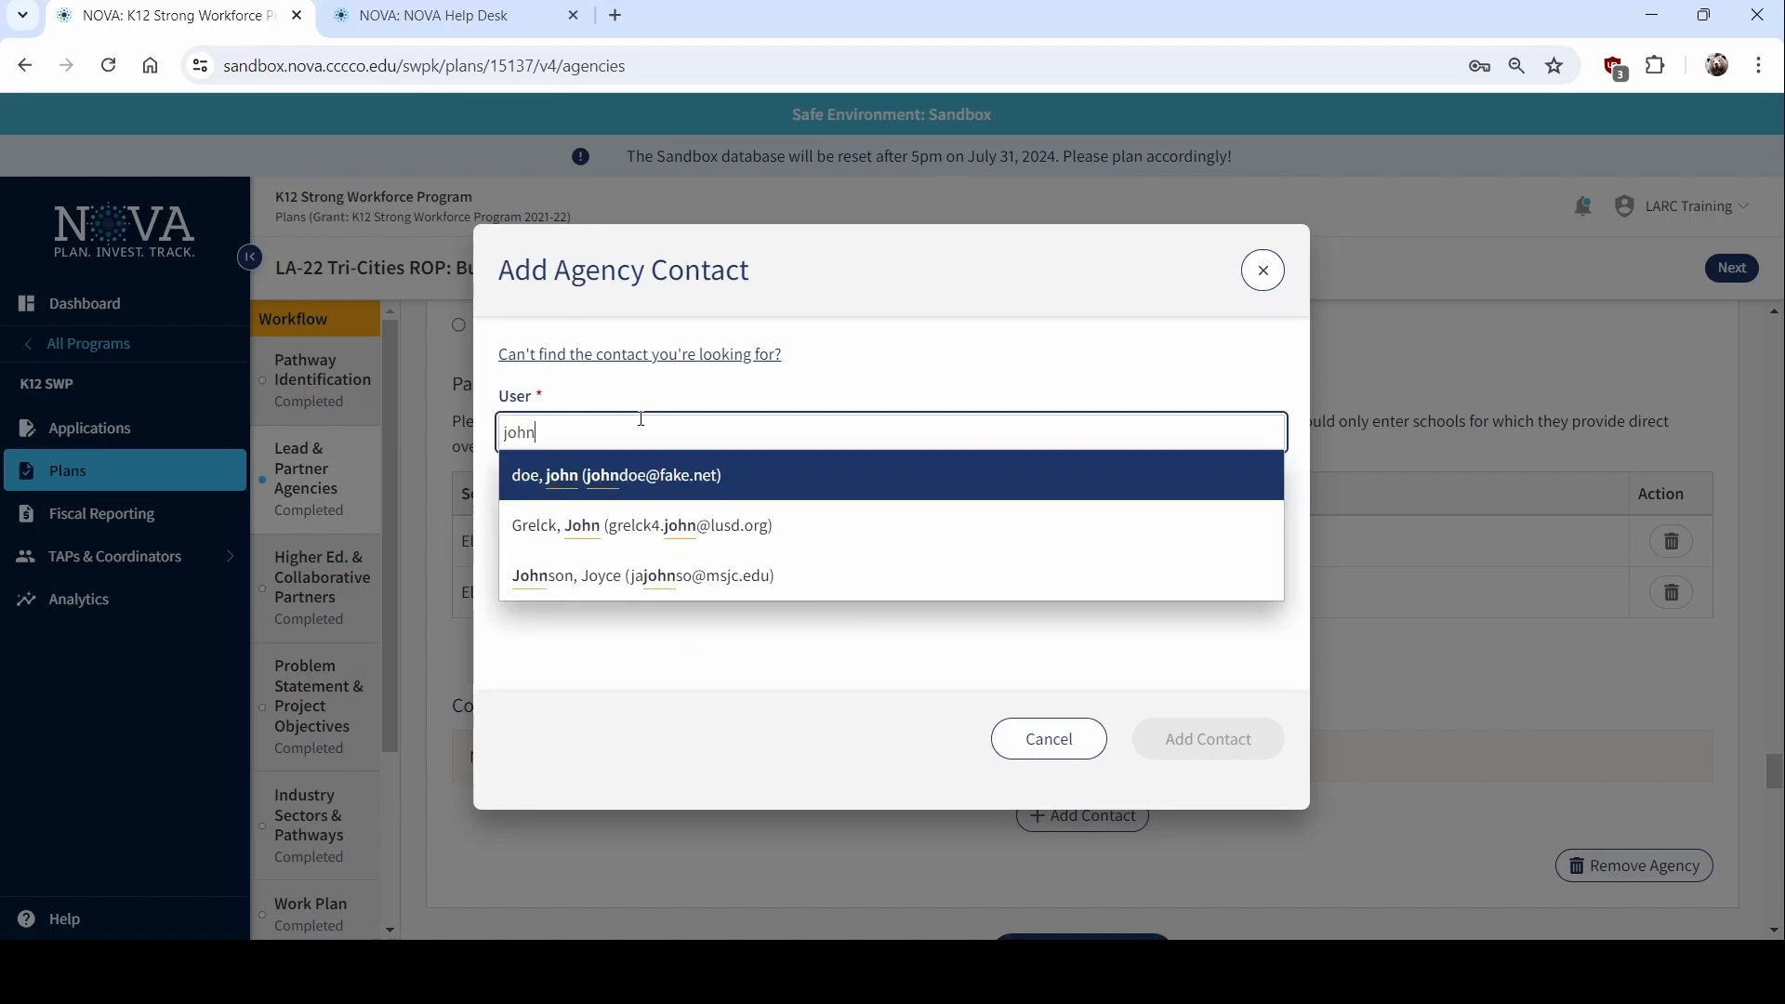
click(674, 477)
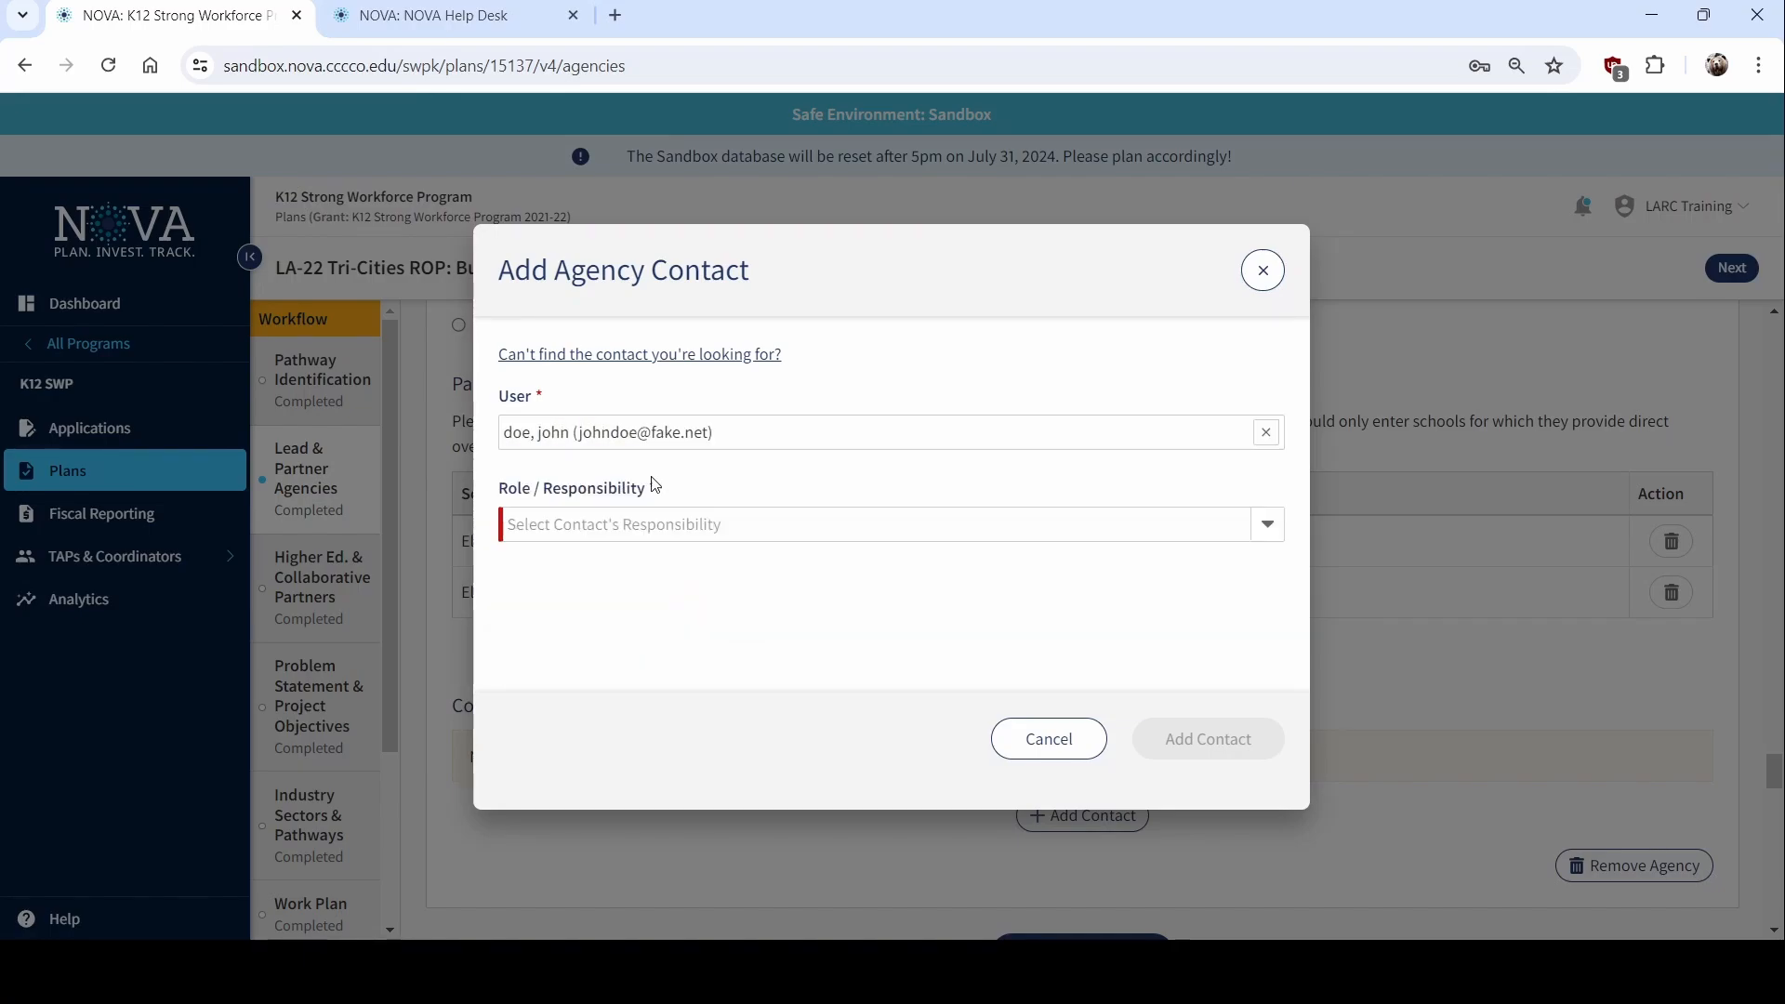
click(622, 519)
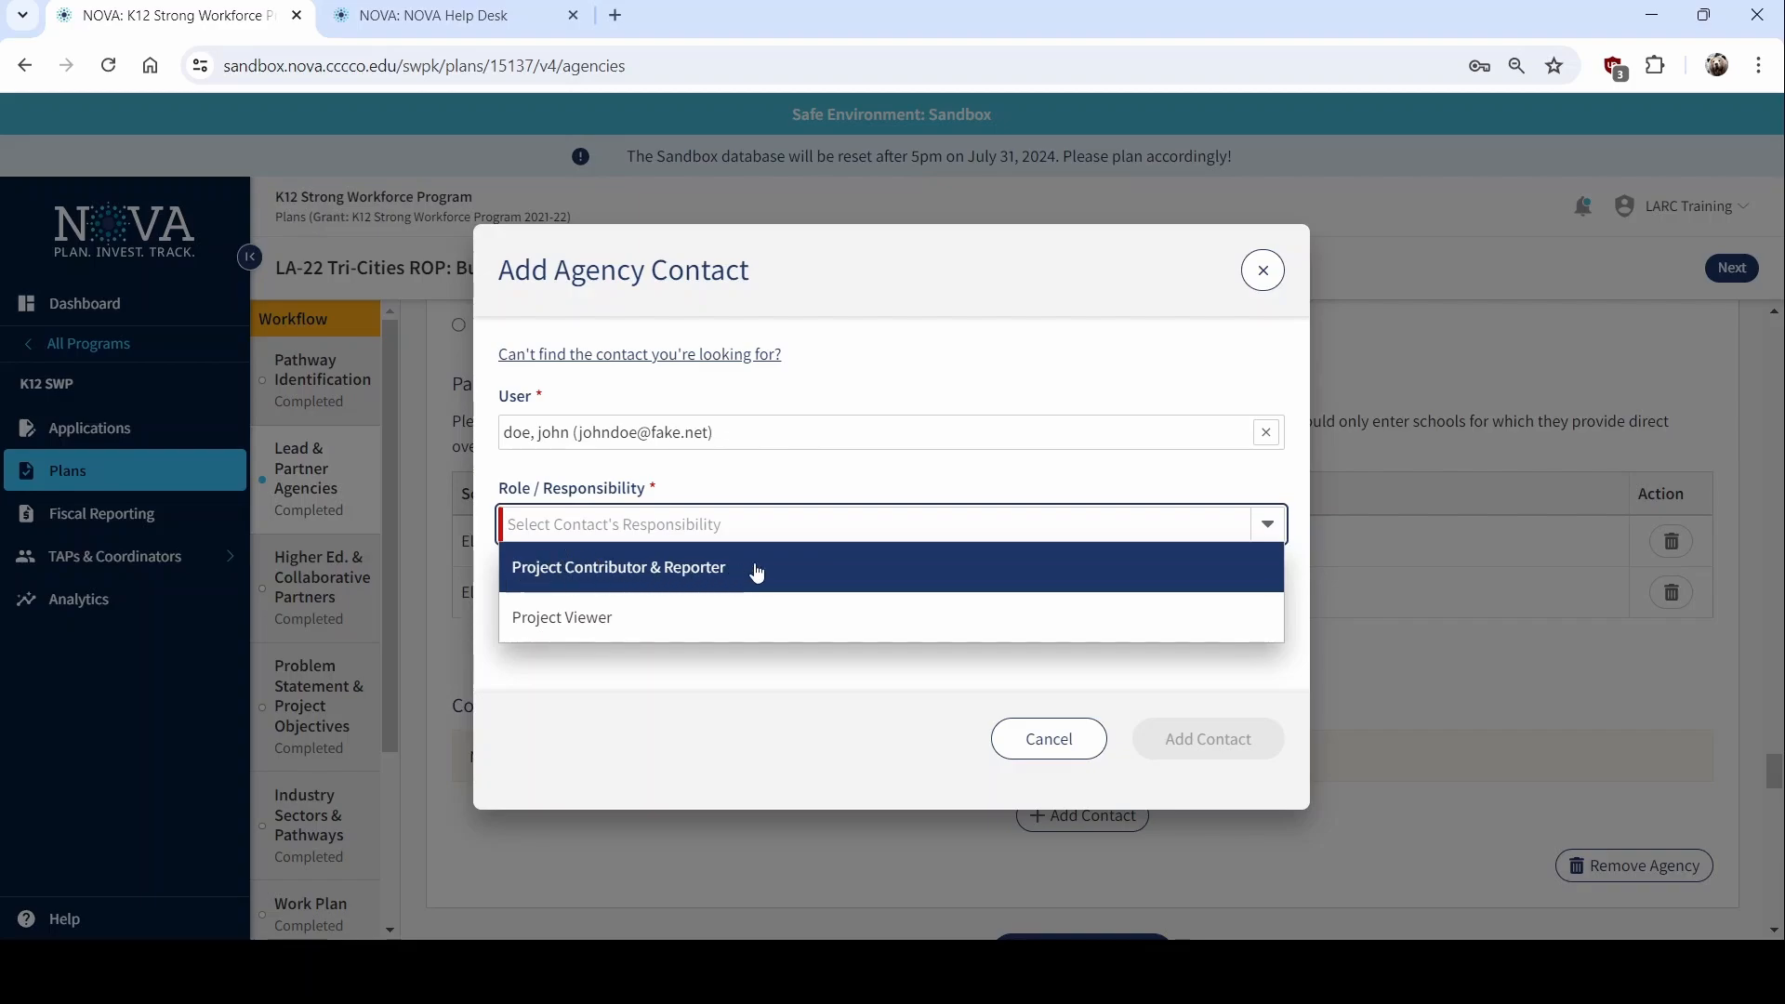
click(542, 582)
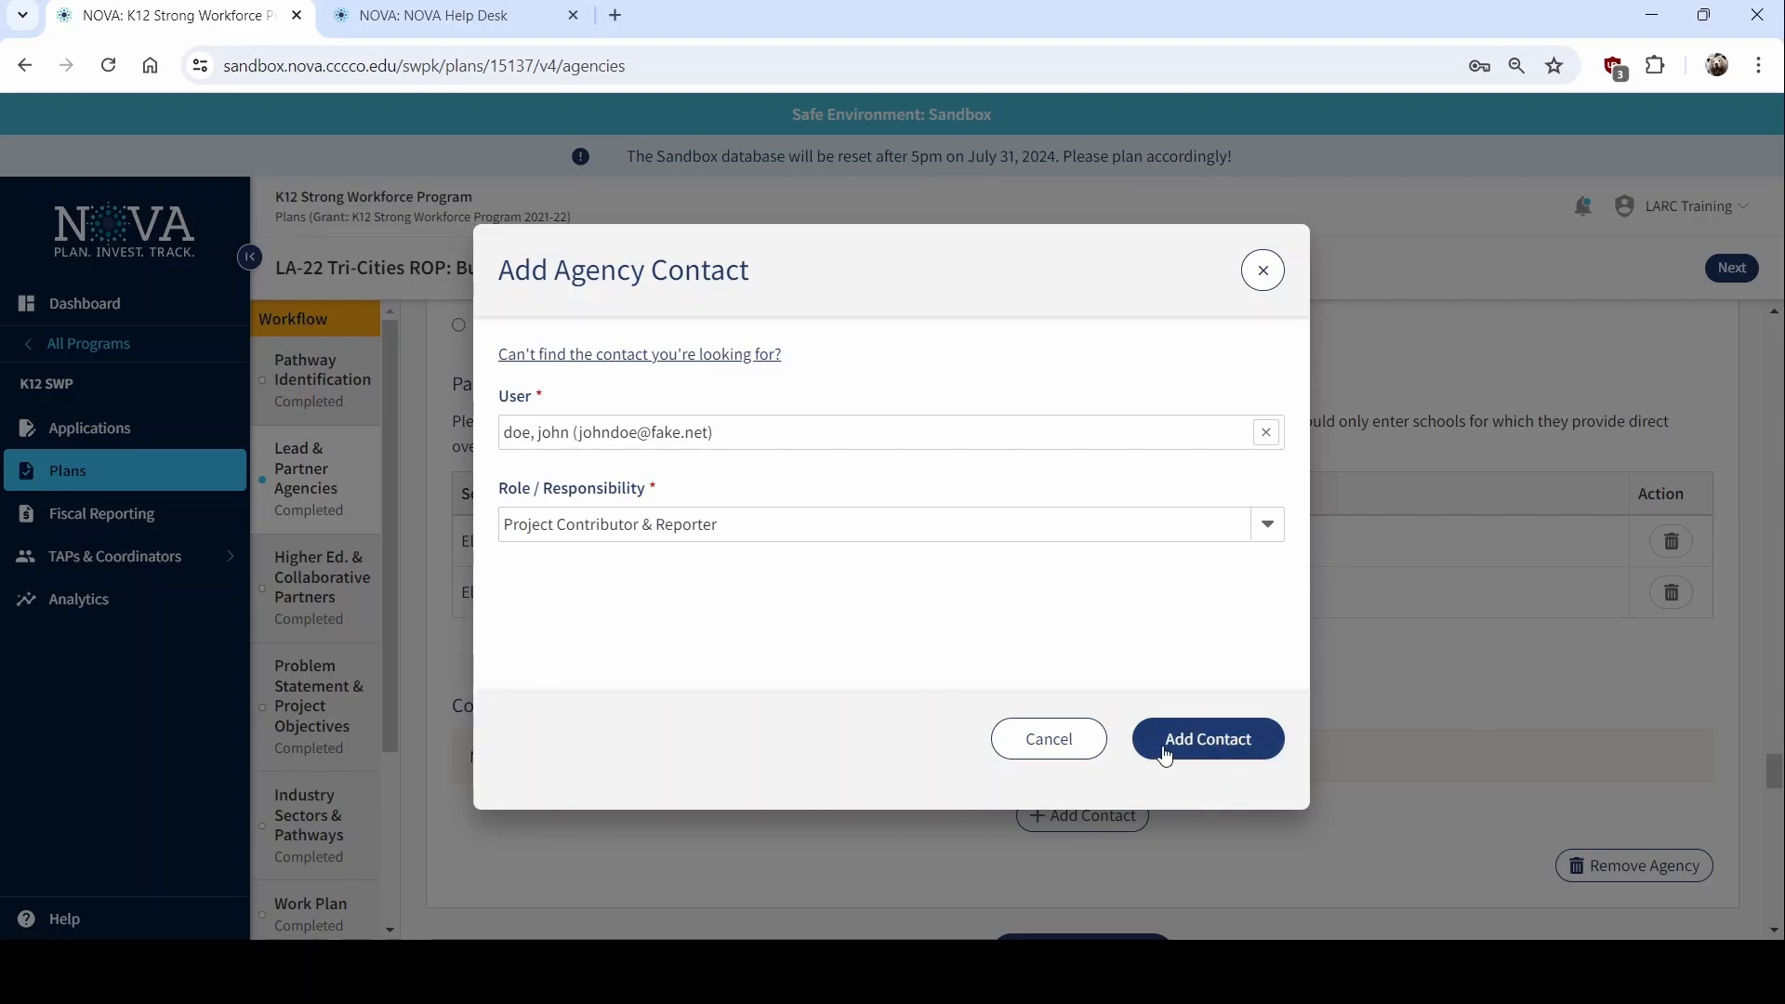
click(1217, 737)
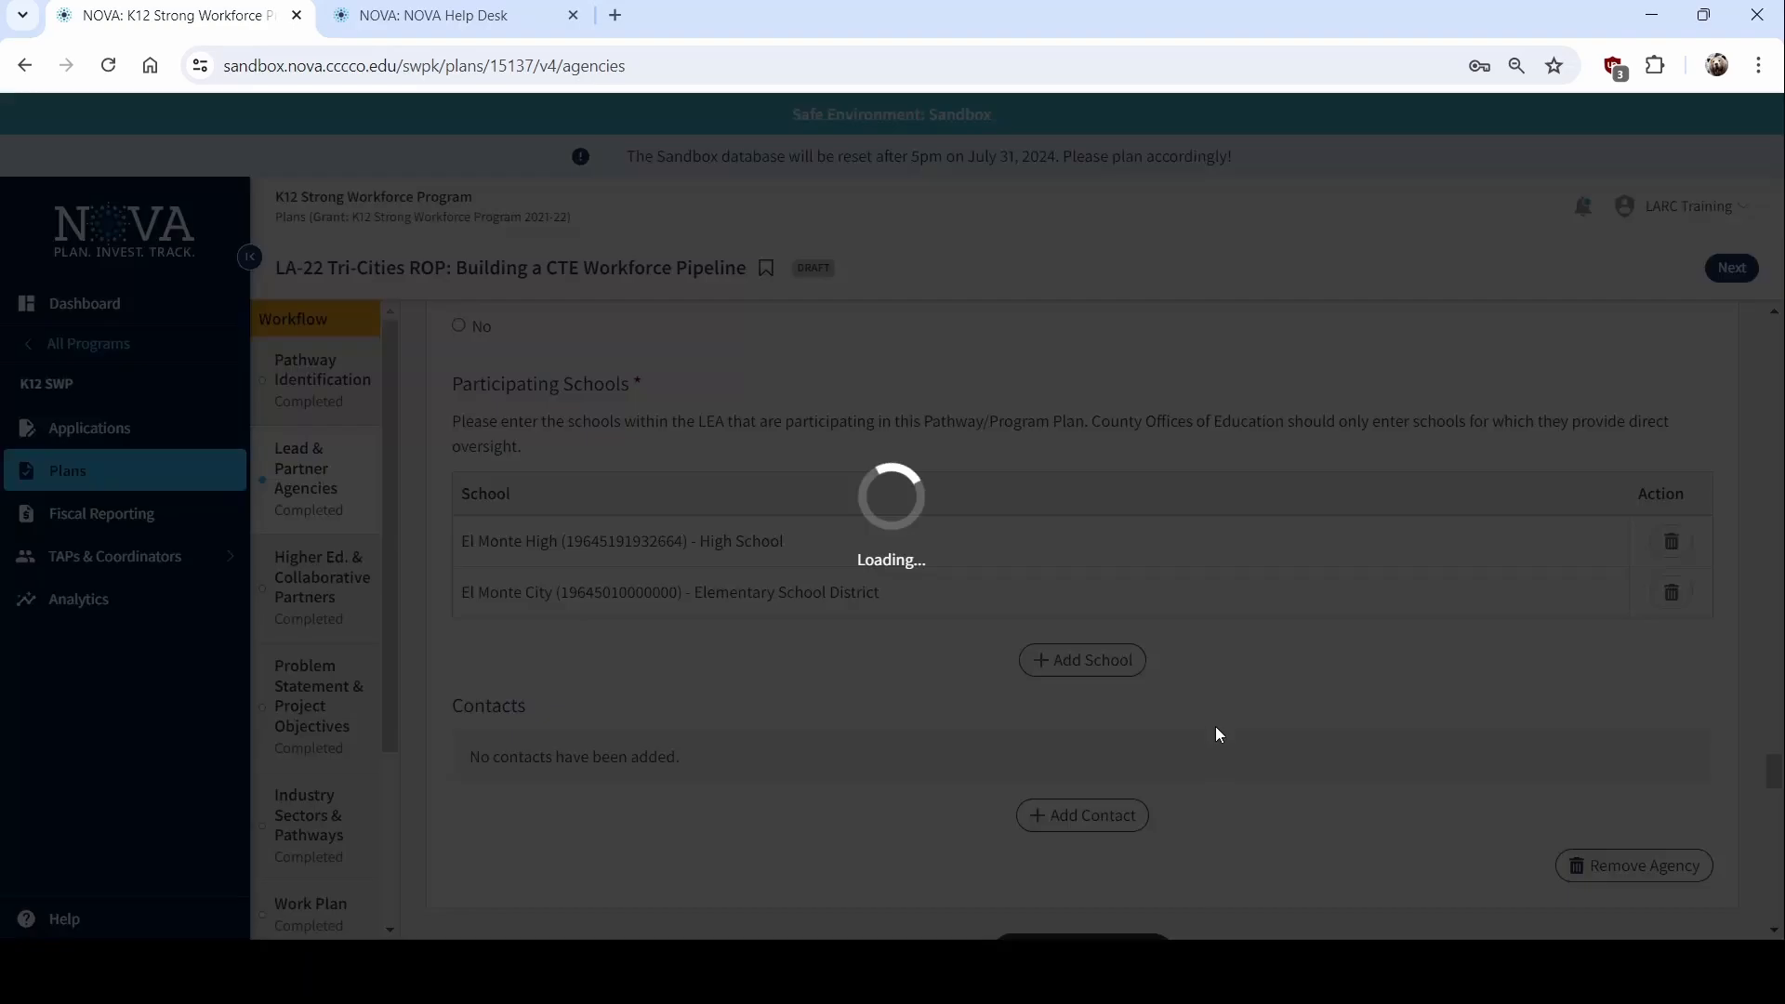
scroll(953, 685, down, 2)
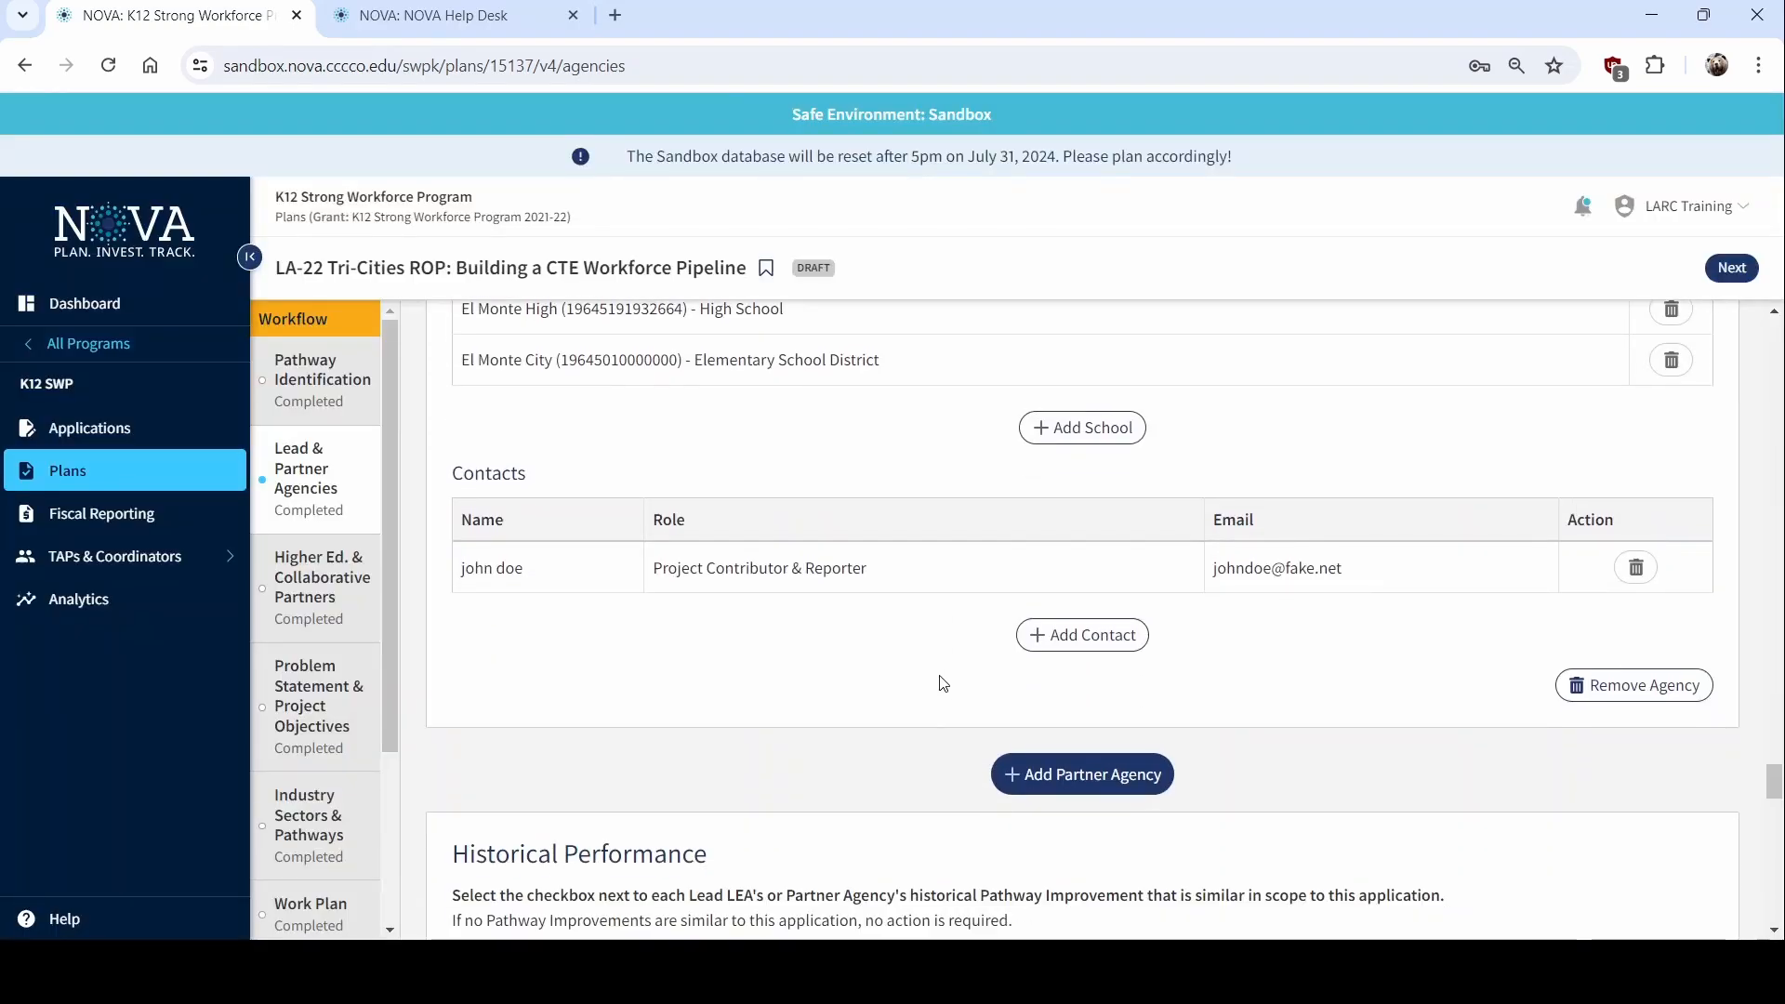
Open the plan's Budget & Match section and locate El Monte Union High's budget below Whittier Union High's
scroll(307, 725, down, 3)
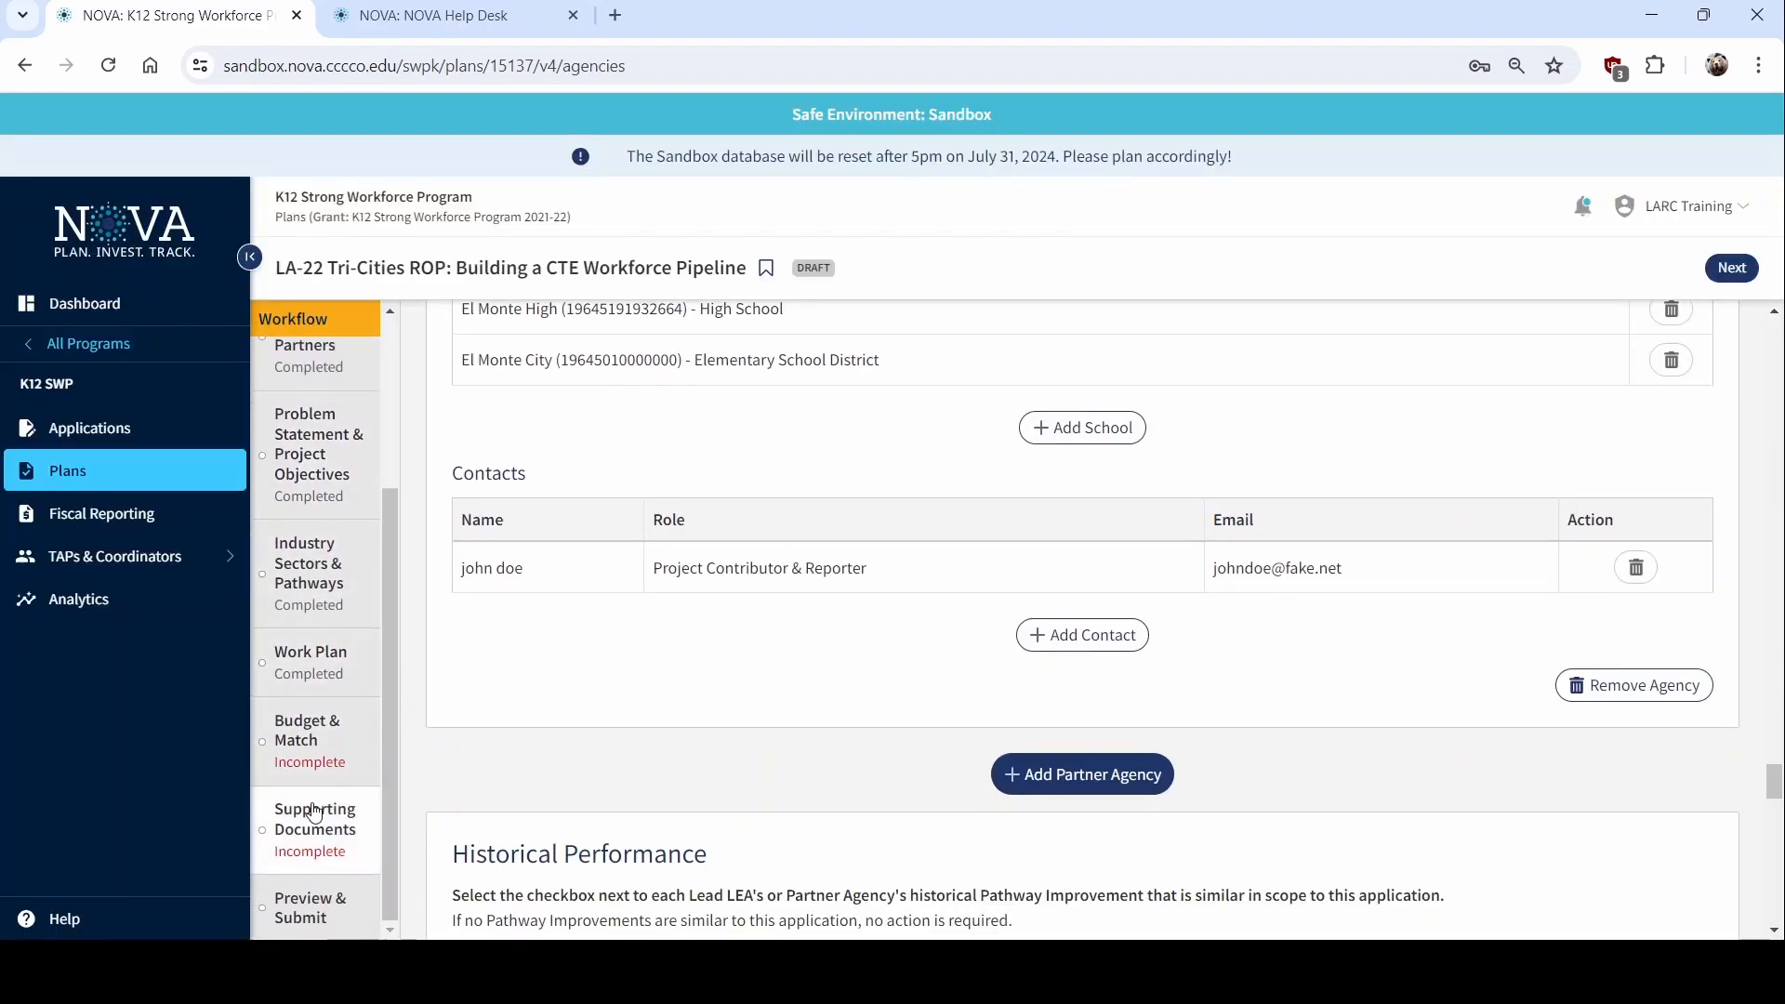
click(292, 754)
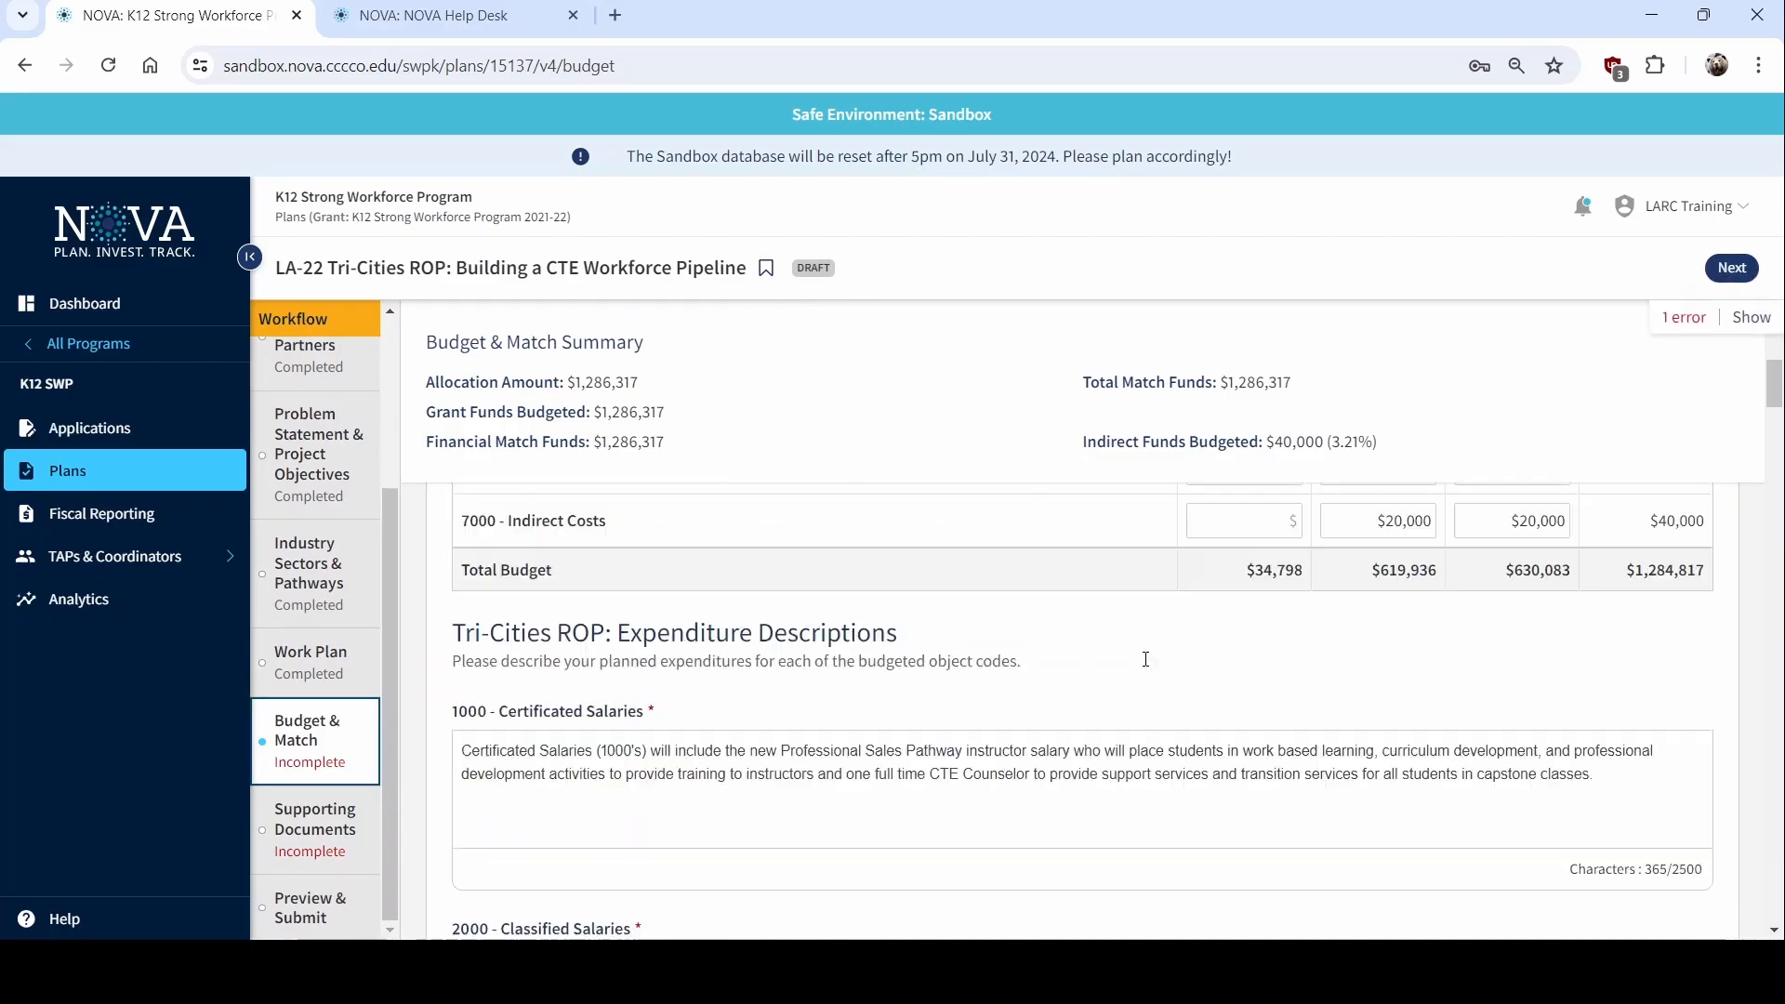
scroll(1148, 667, down, 20)
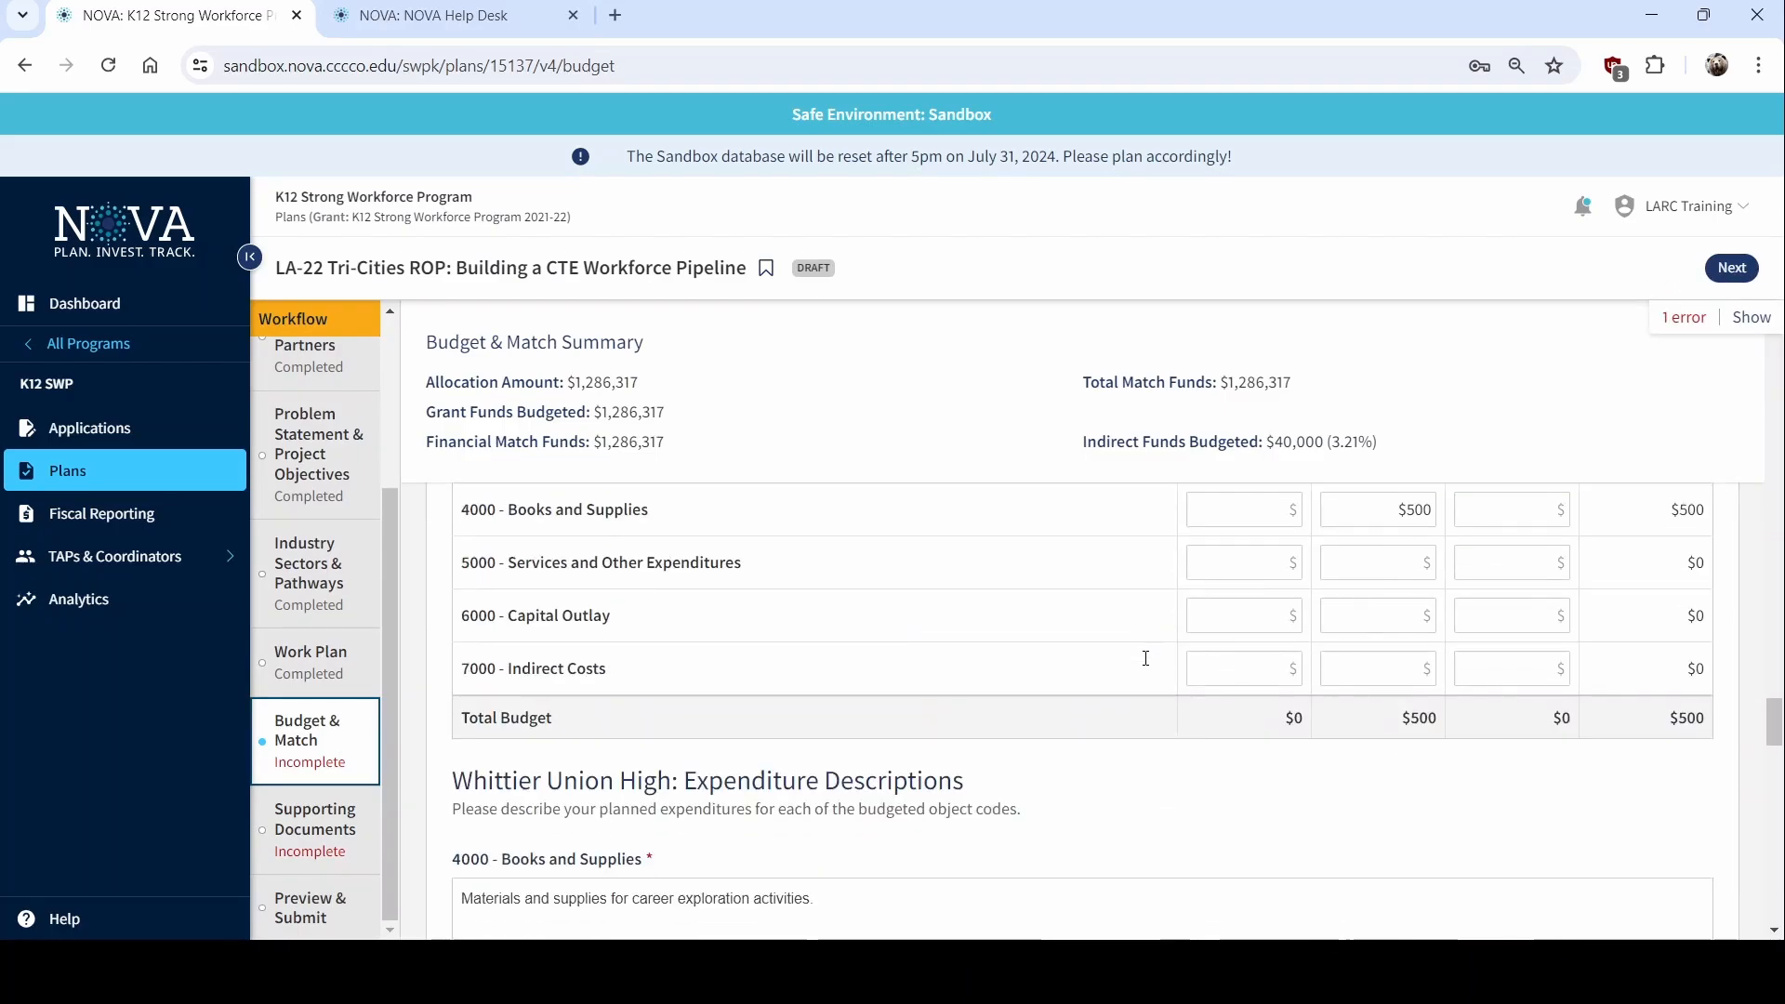
scroll(1145, 658, down, 10)
scroll(1302, 743, up, 12)
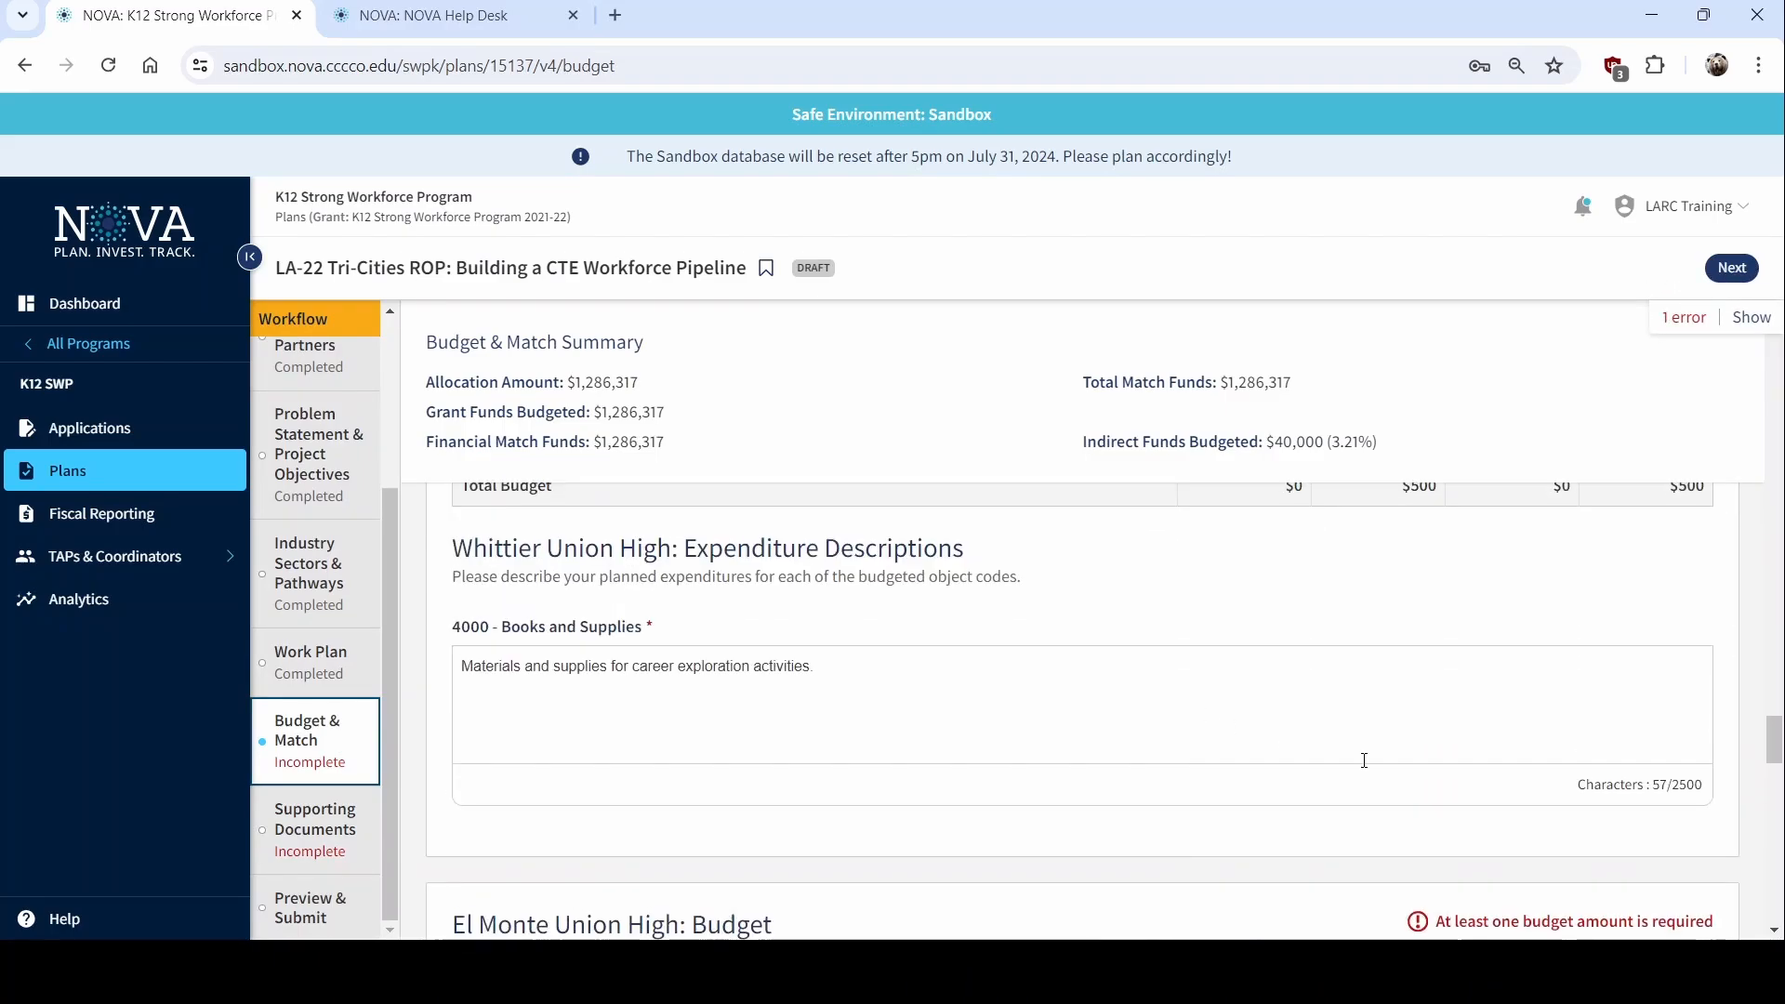
scroll(1376, 814, down, 5)
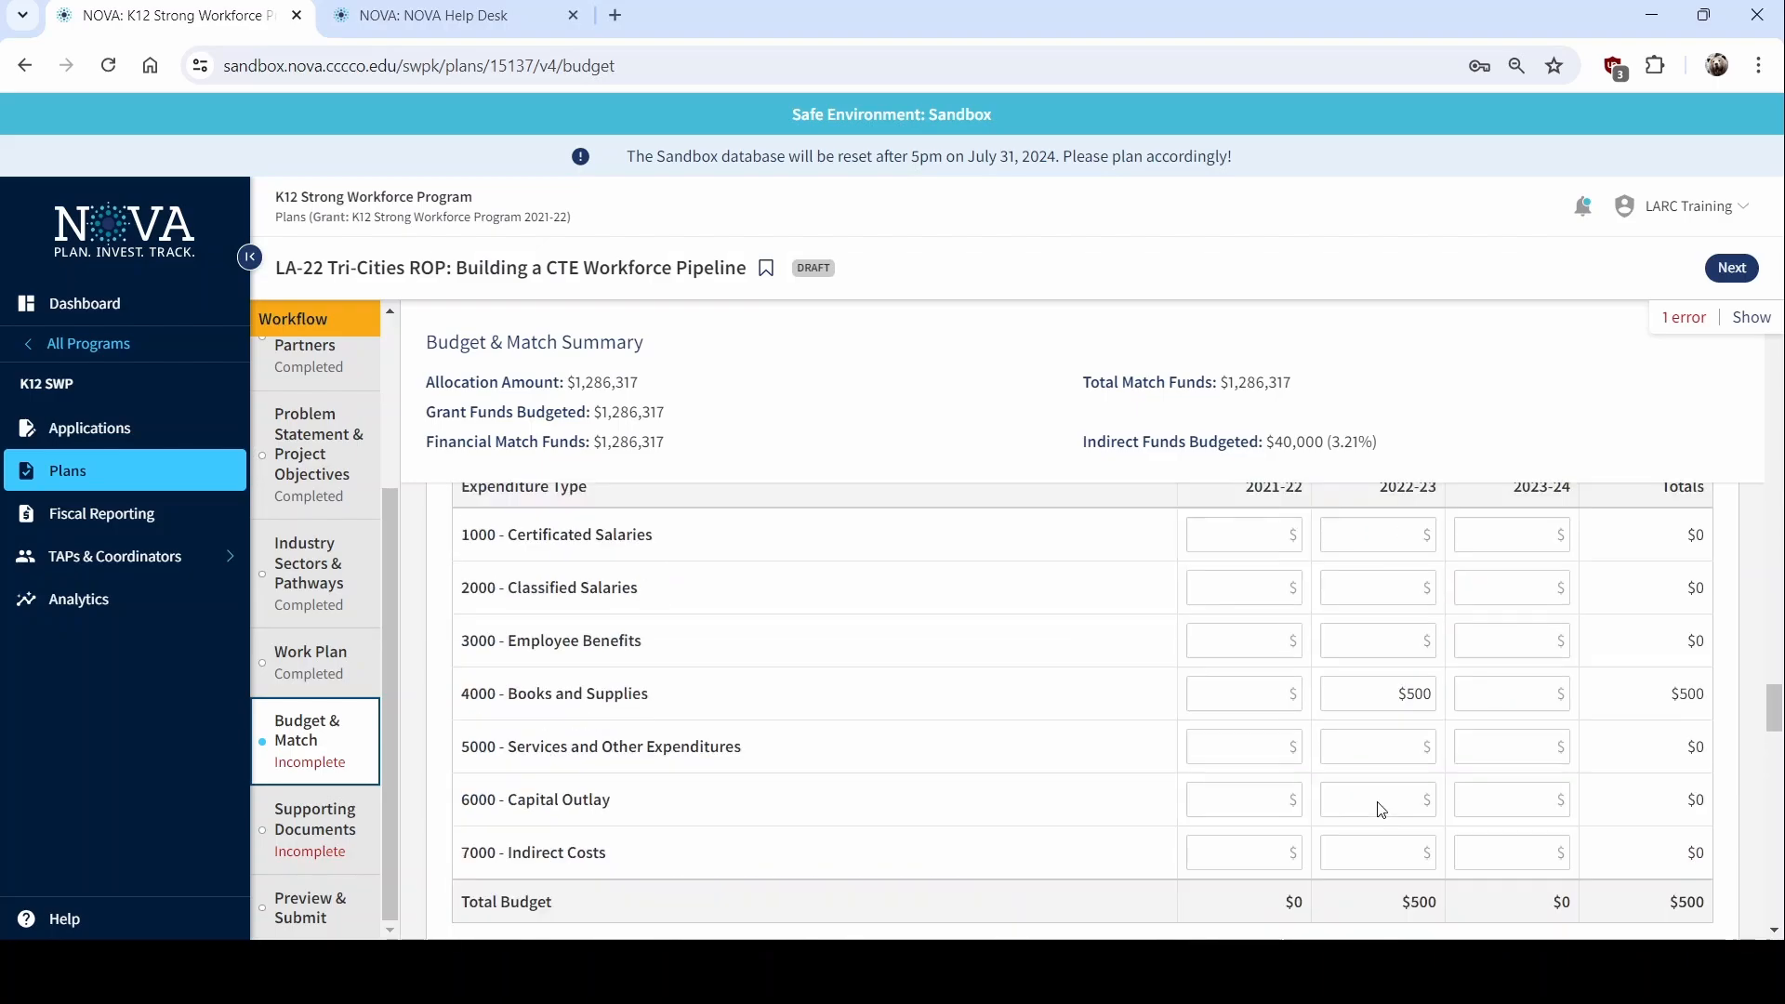
Set Tri-Cities ROP's 2022-23 budget for 1000 - Certificated Salaries to $129,986
scroll(1376, 813, up, 15)
scroll(1377, 803, up, 20)
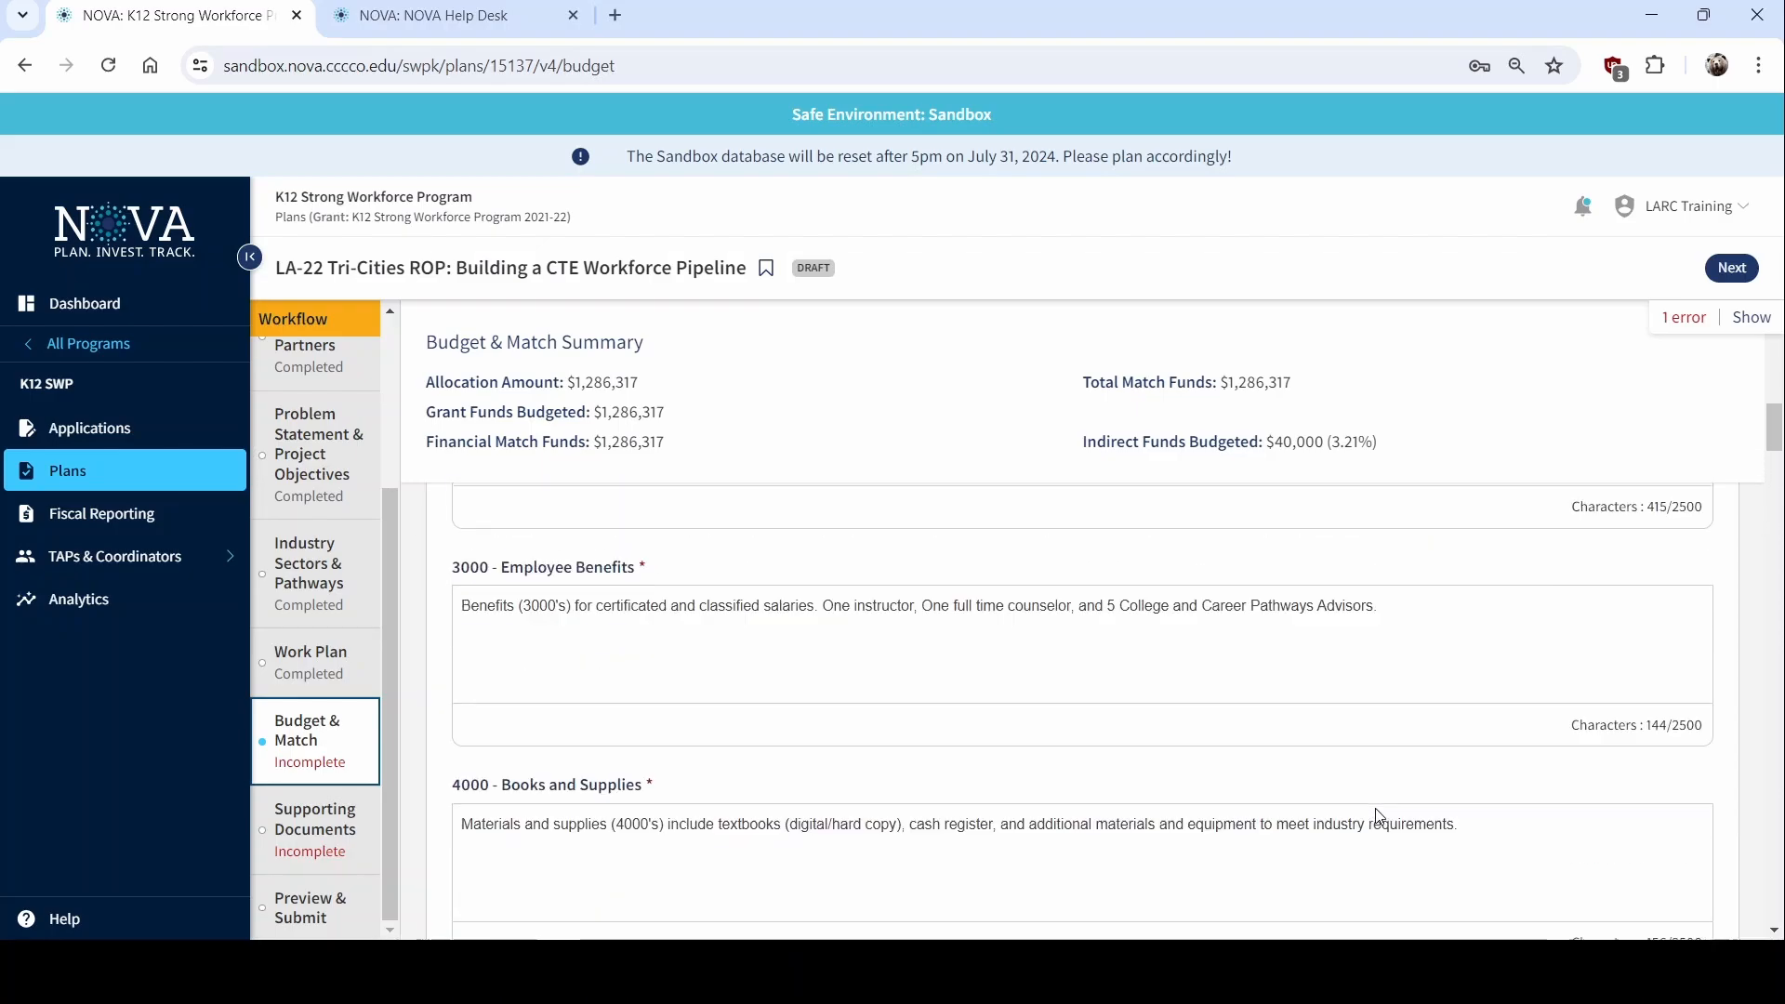
scroll(1380, 809, down, 3)
scroll(1383, 744, up, 3)
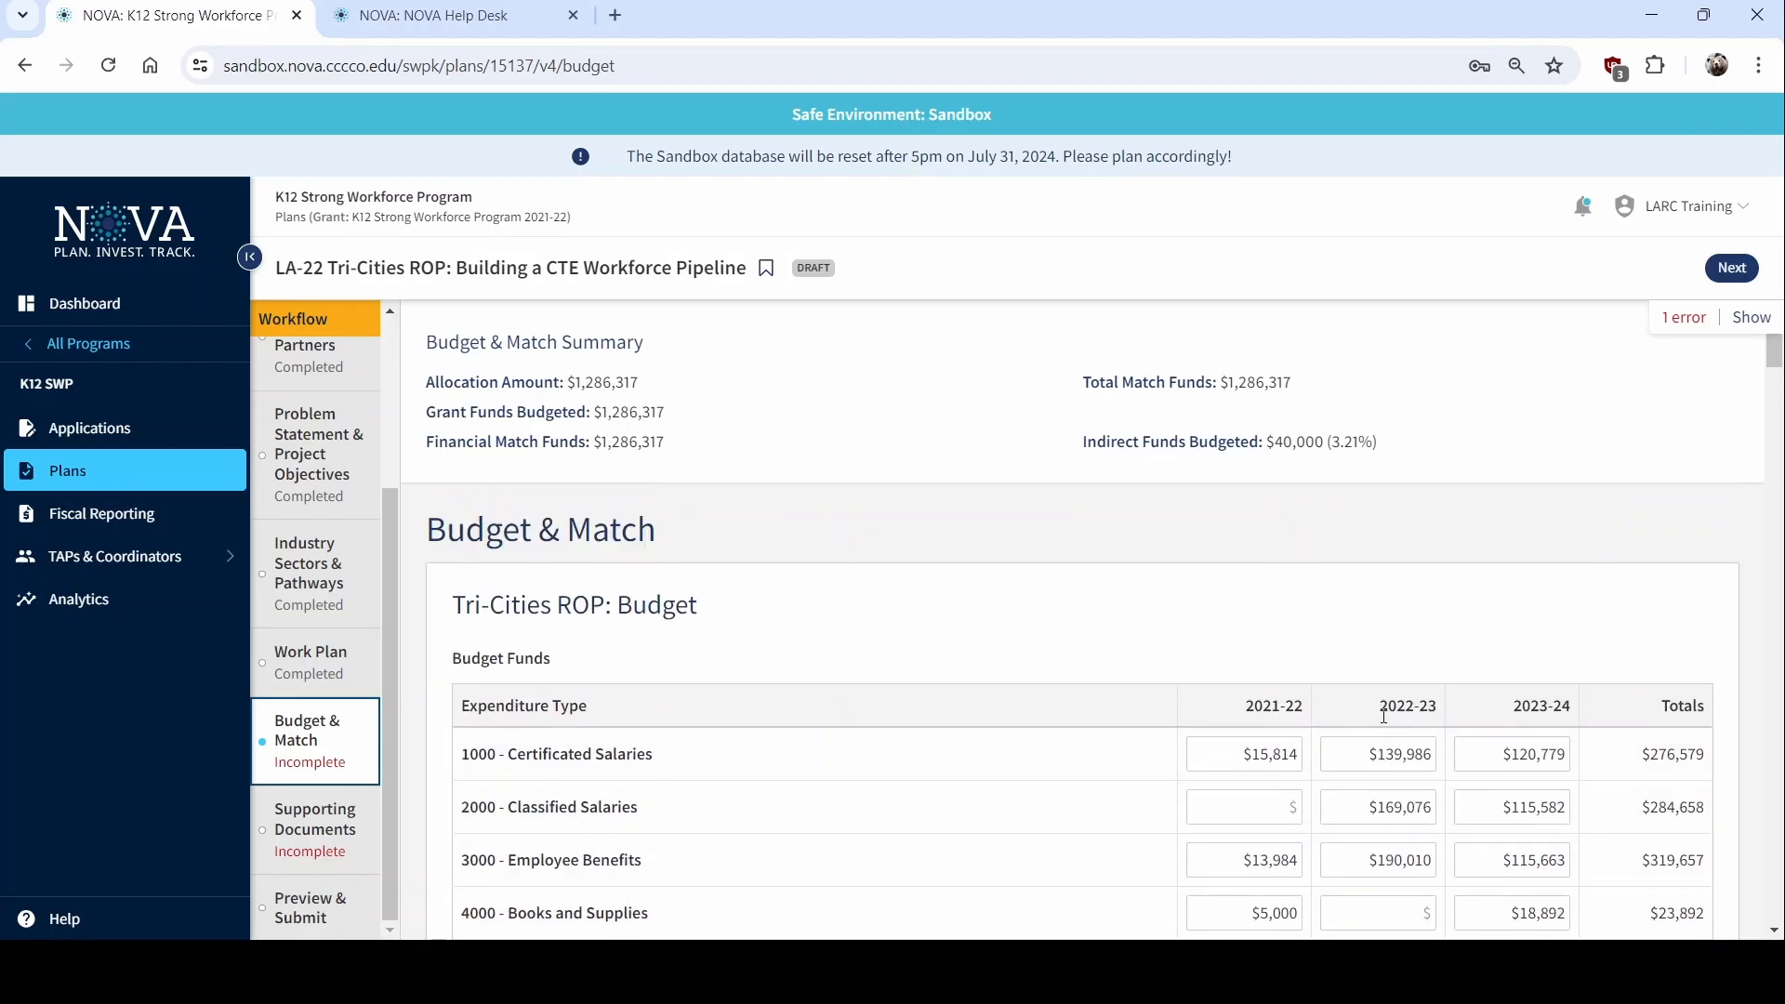
click(1395, 751)
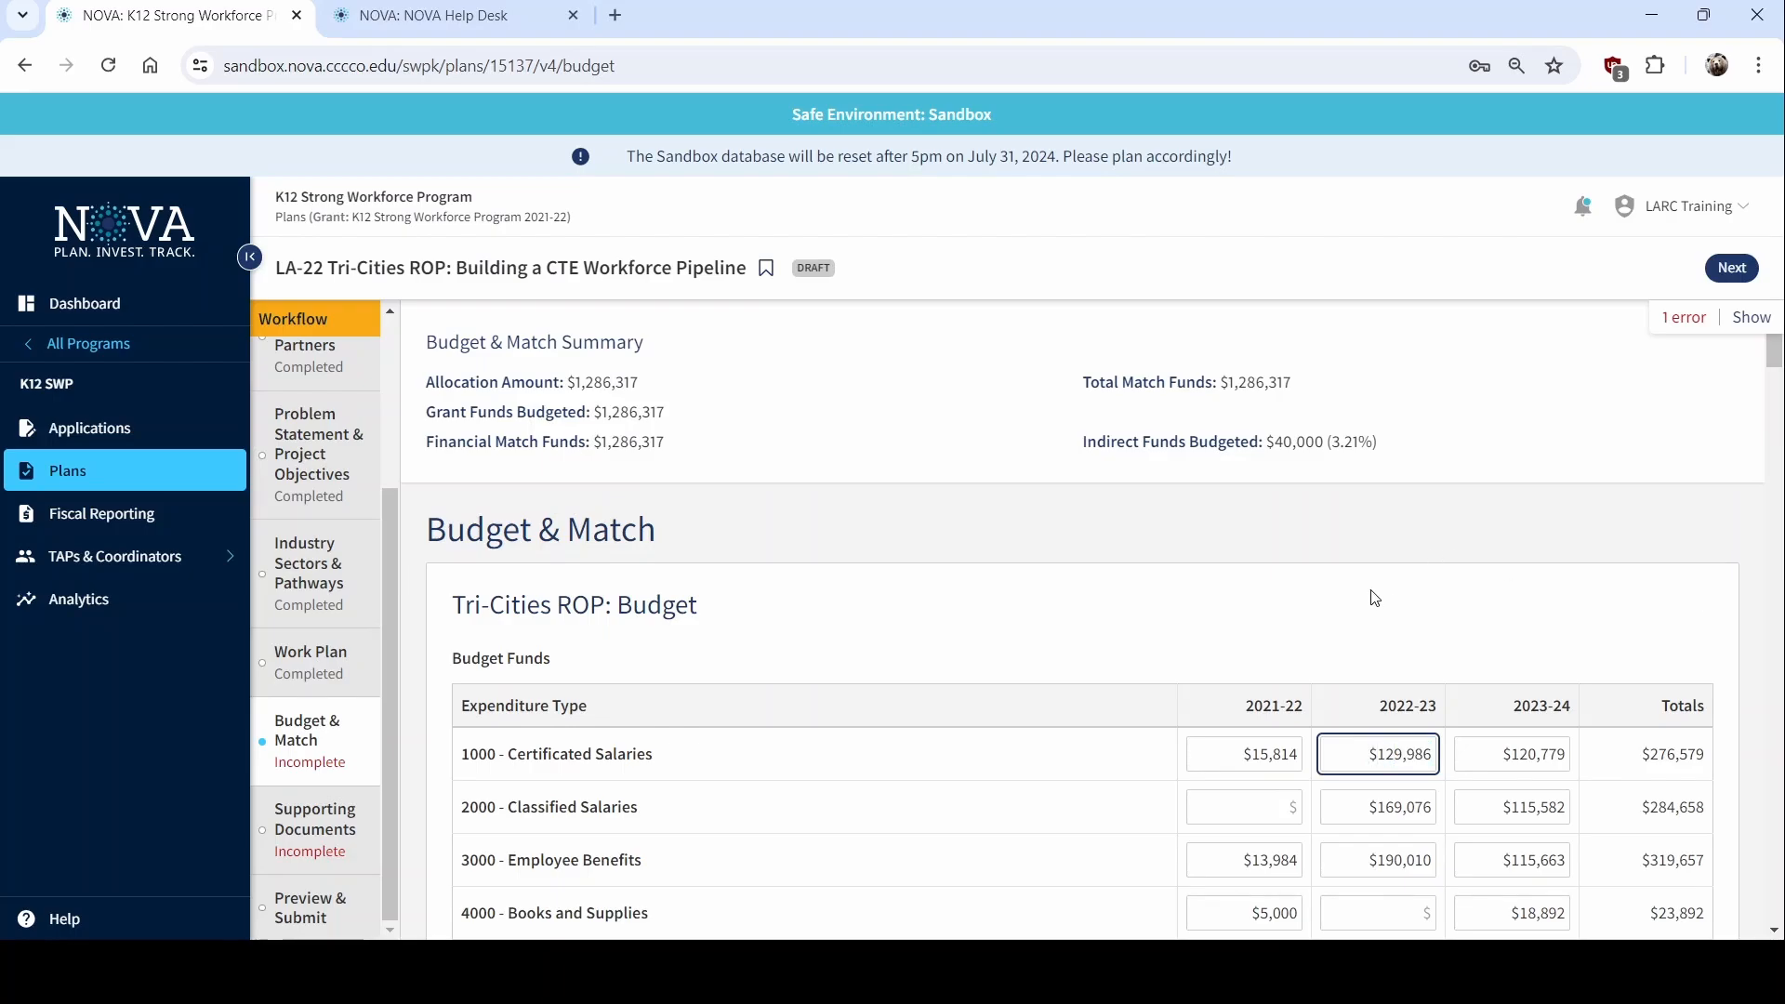
Check the Grant Funds Budgeted line in the Budget & Match Summary for the unallocated amount
scroll(1375, 598, down, 15)
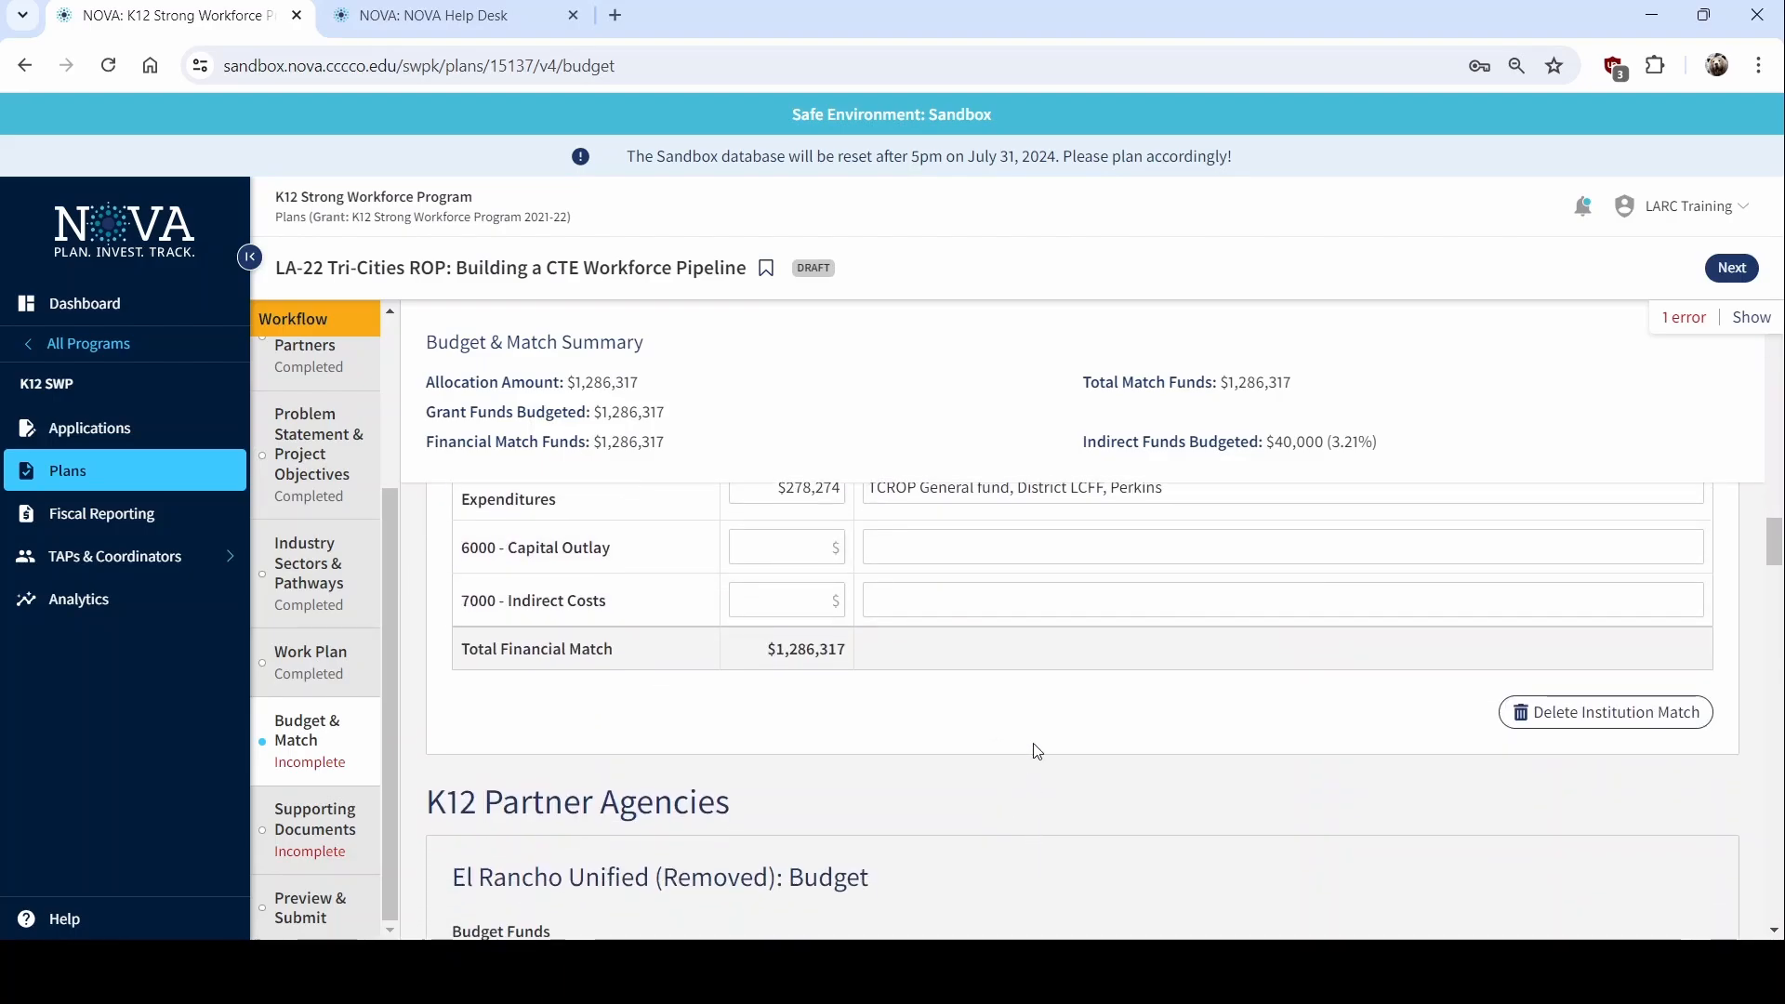
scroll(1031, 753, up, 15)
scroll(1032, 753, down, 3)
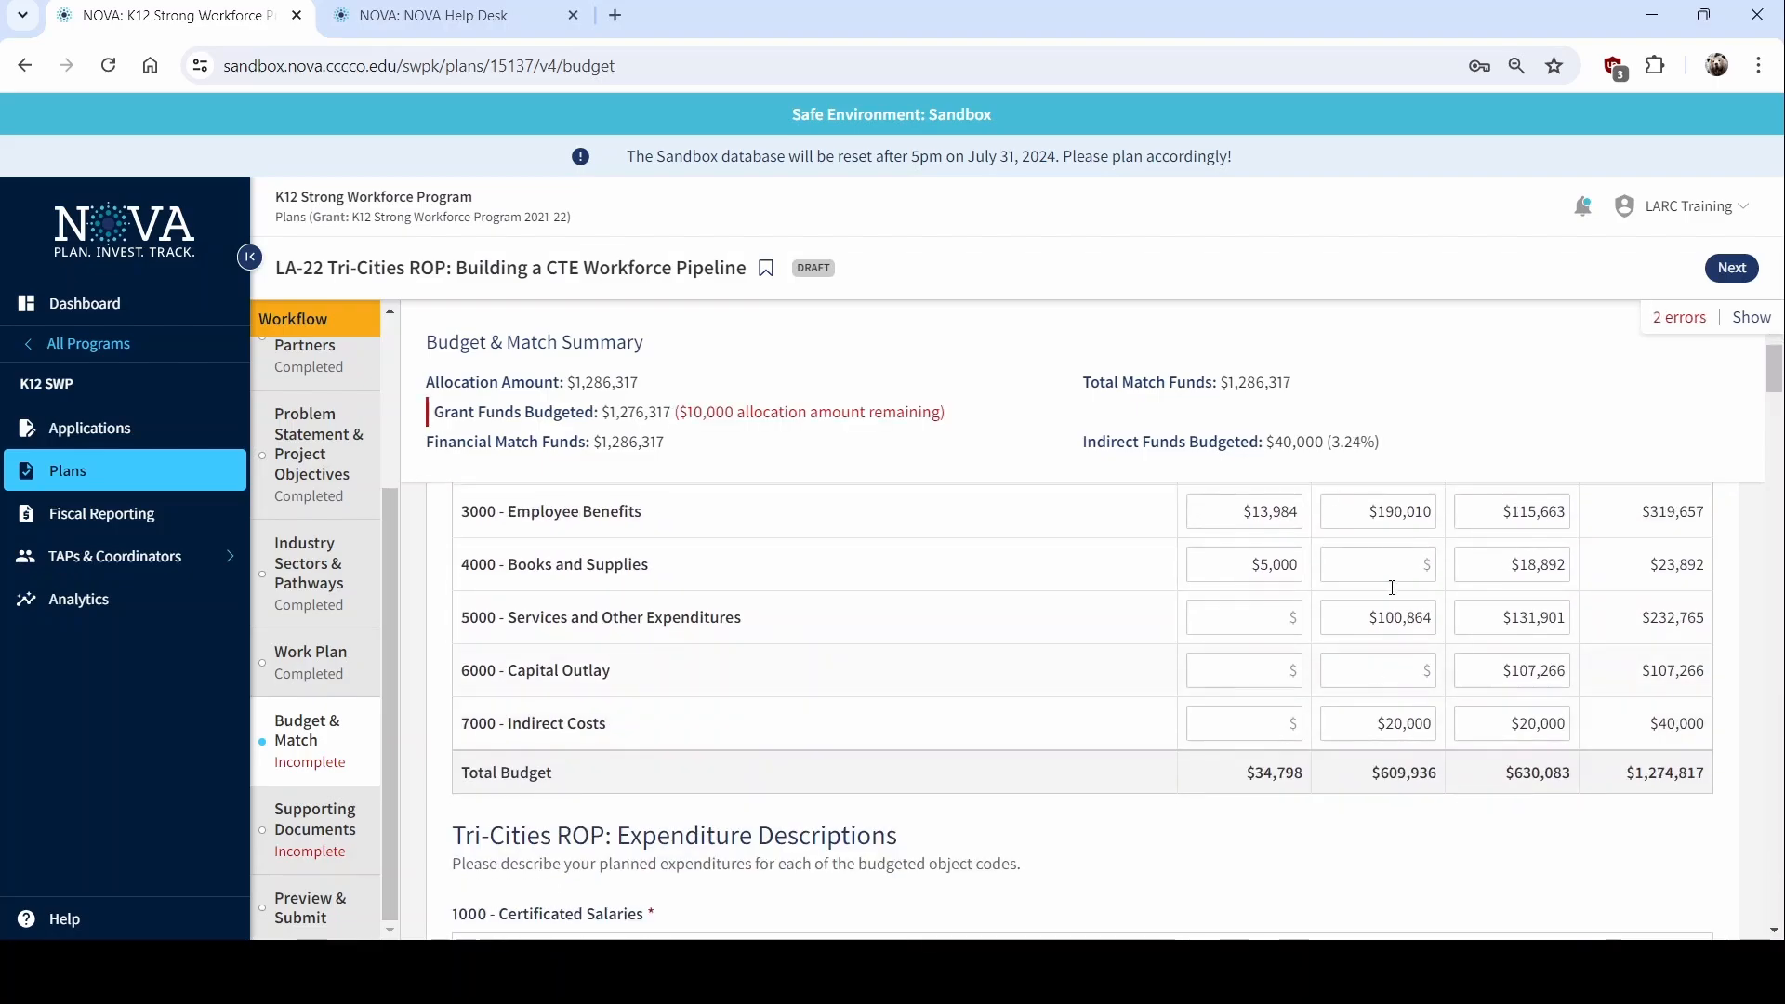
drag(553, 413, 916, 414)
click(917, 414)
Set El Monte Union High's 2023-24 budget for 2000 - Classified Salaries to $10,000
scroll(890, 663, down, 20)
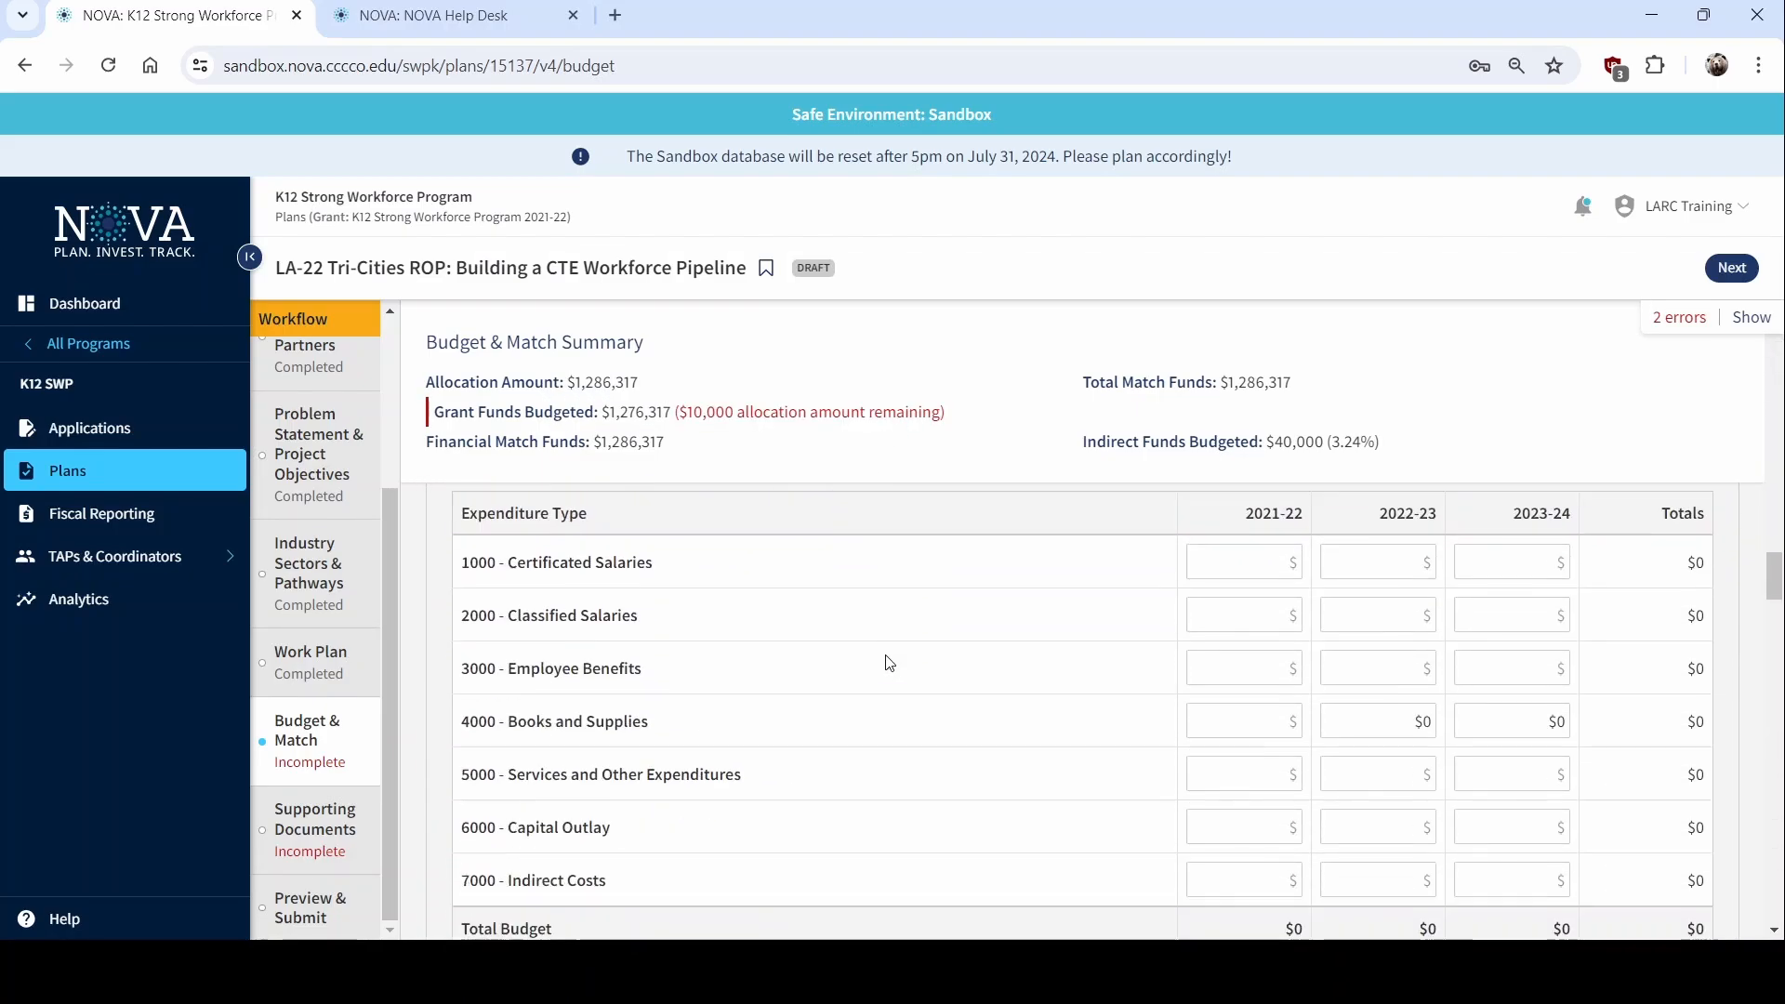
scroll(883, 665, down, 10)
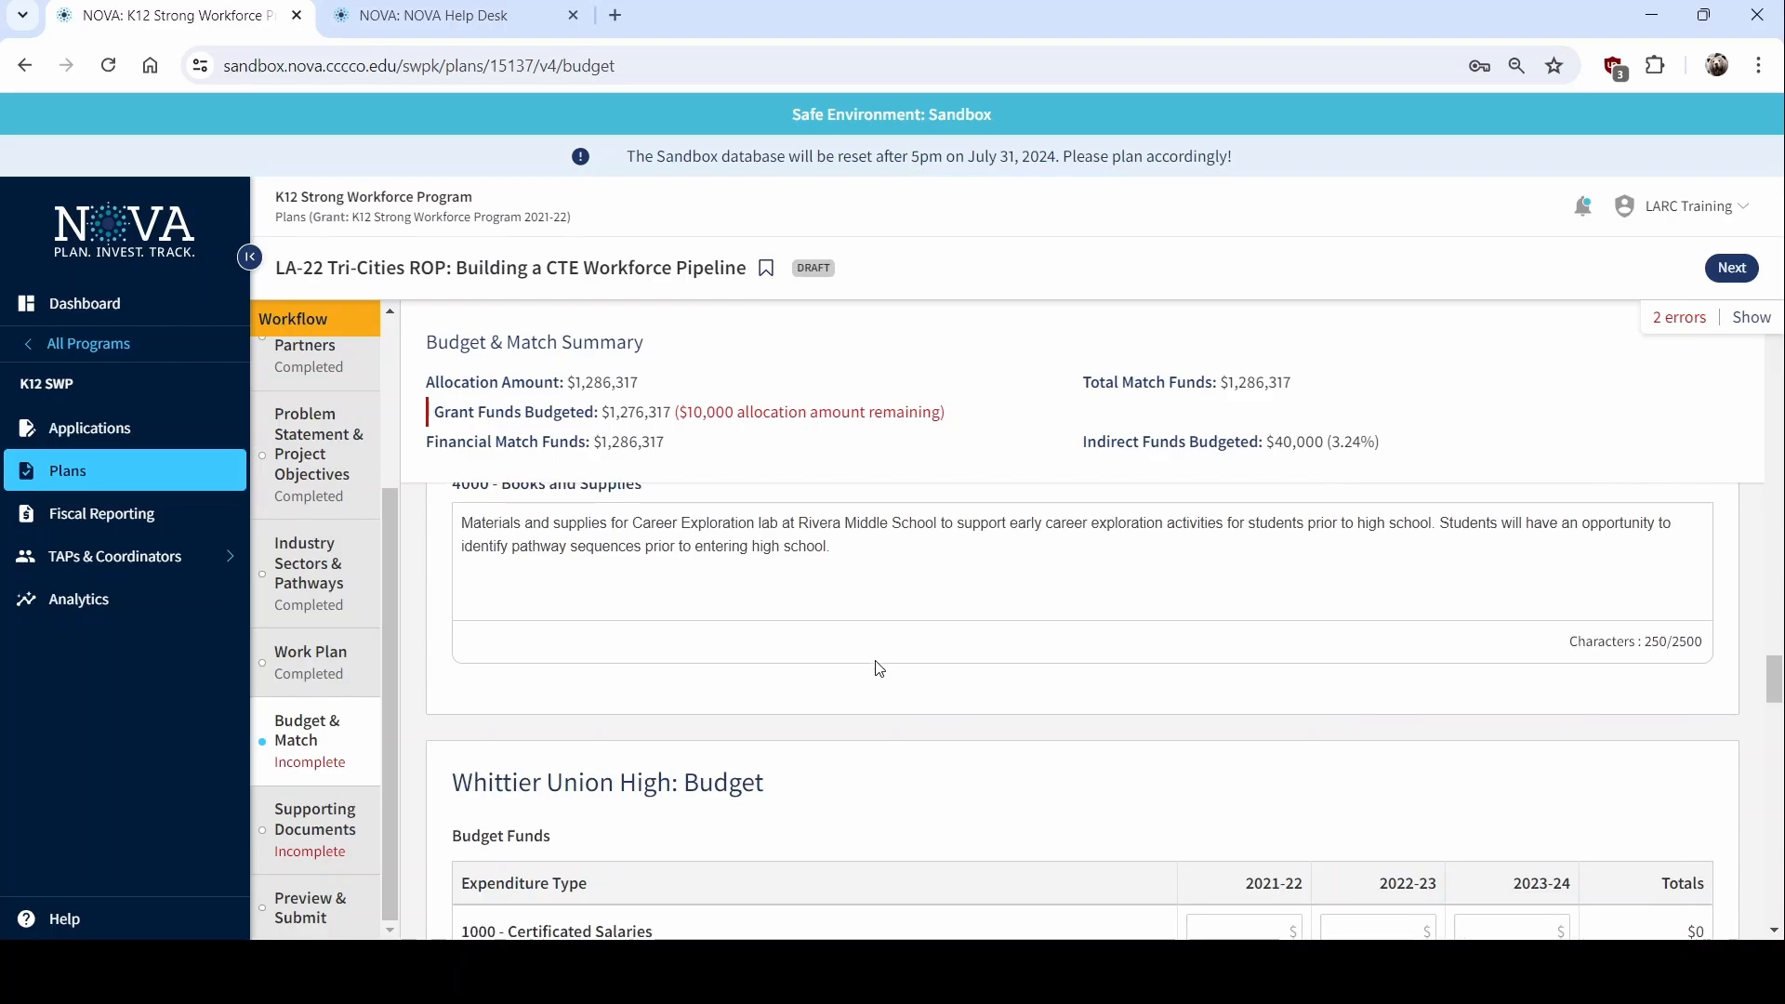
scroll(874, 673, down, 5)
scroll(869, 672, down, 6)
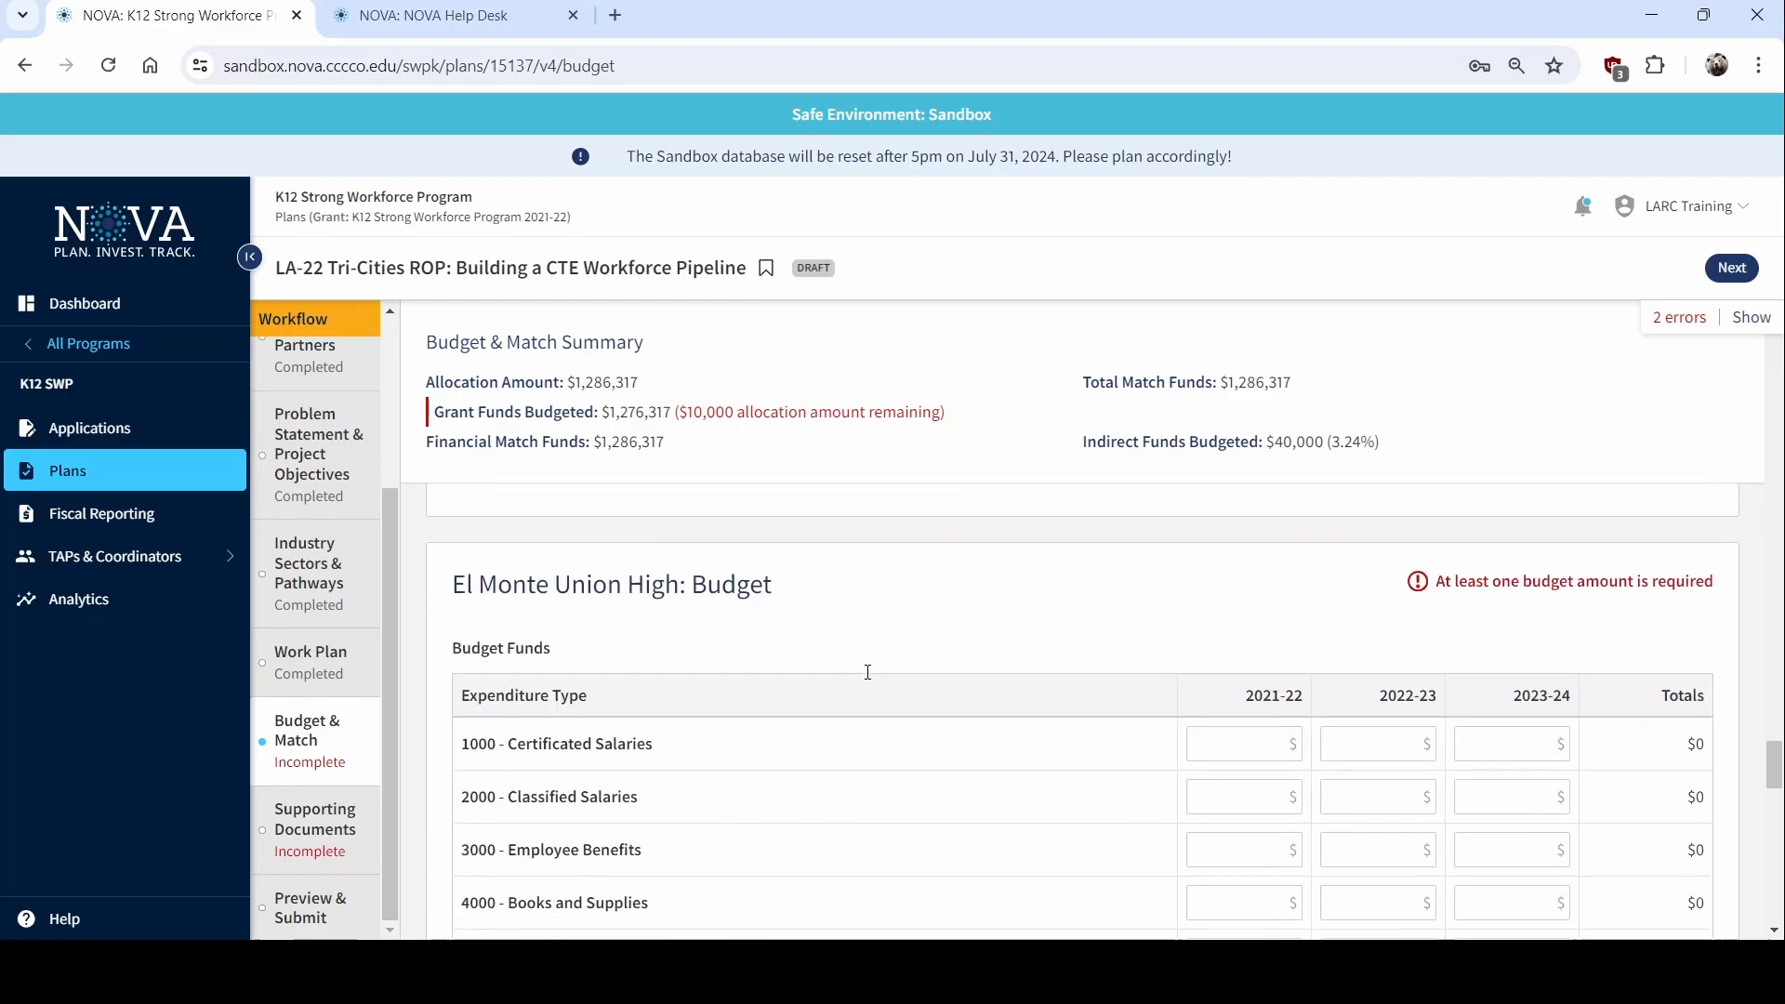
scroll(867, 671, down, 1)
scroll(1119, 629, up, 2)
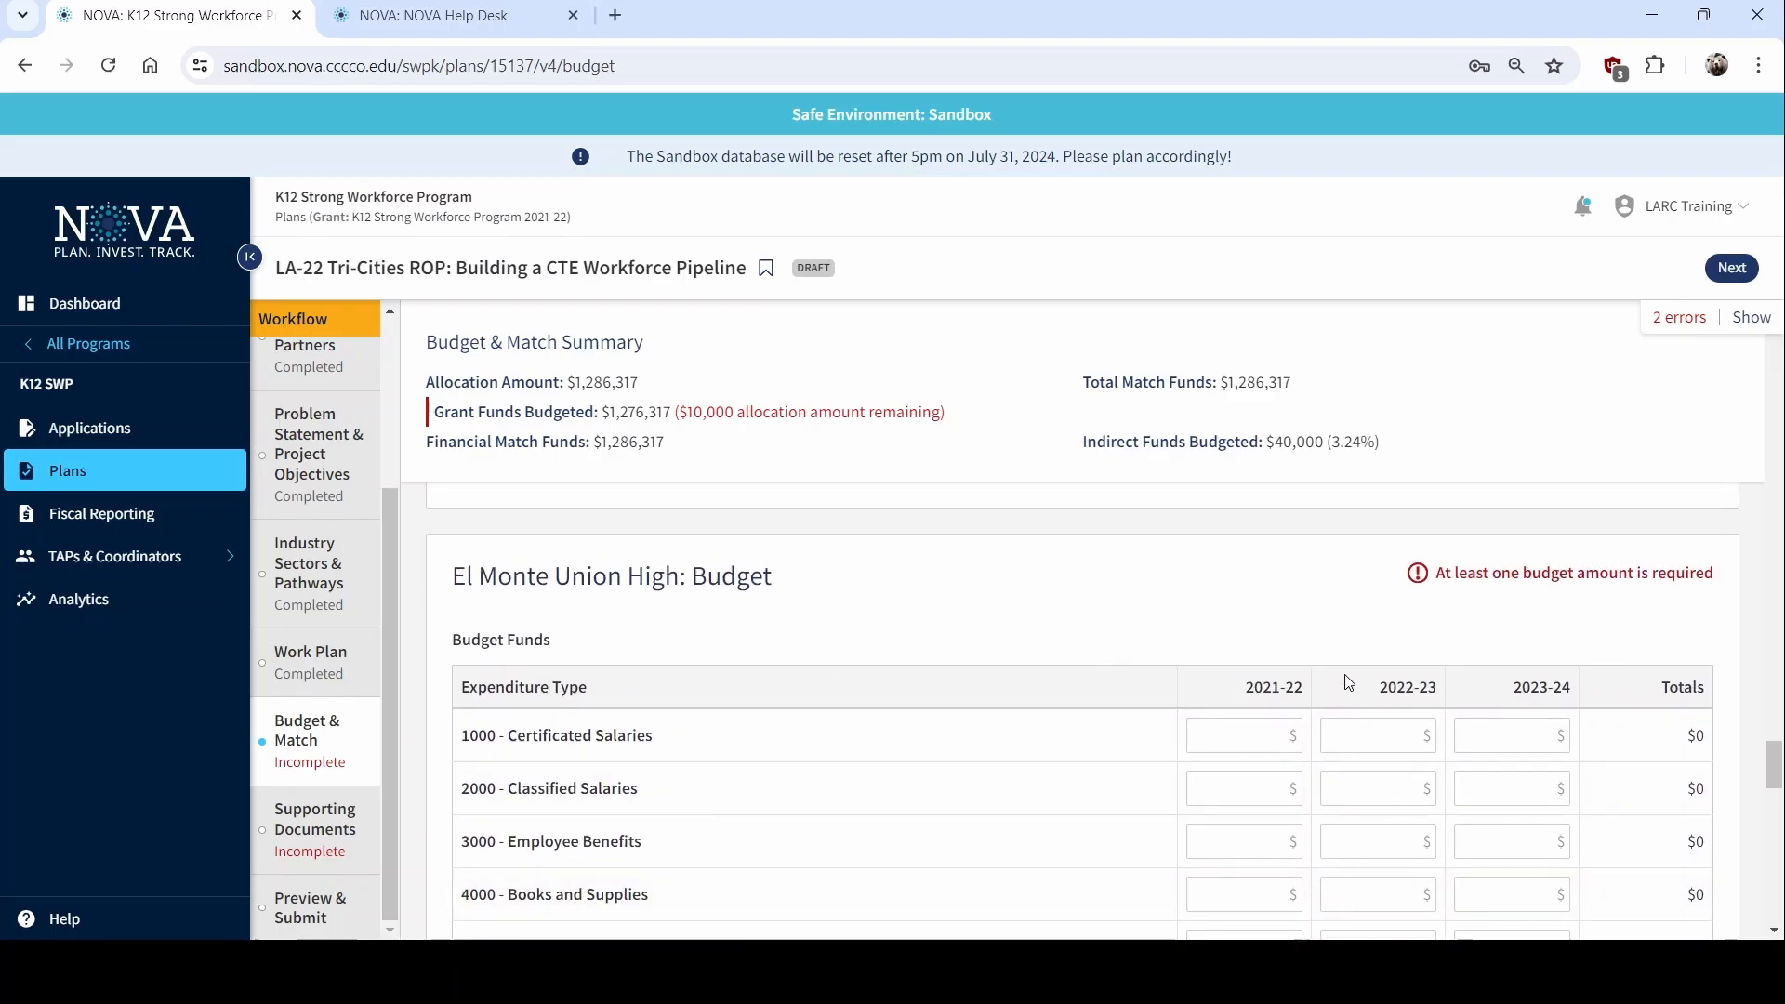
scroll(1345, 671, down, 2)
scroll(1450, 757, up, 2)
scroll(1413, 739, down, 1)
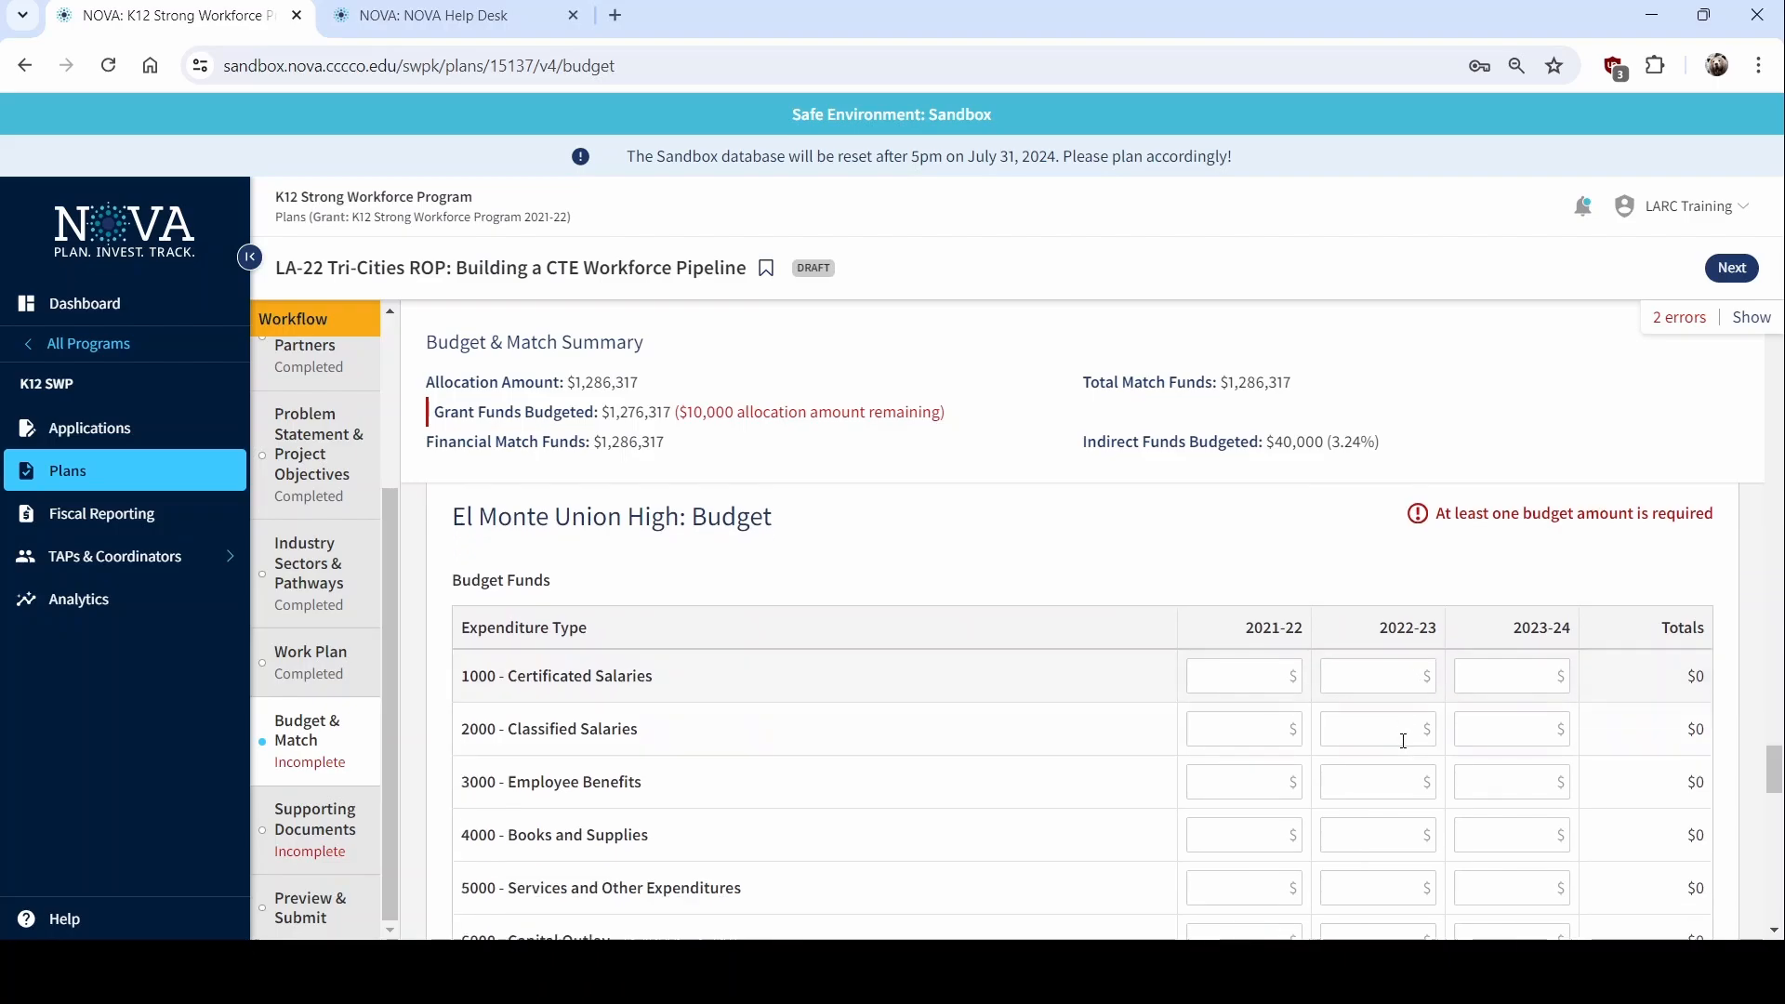
click(1499, 675)
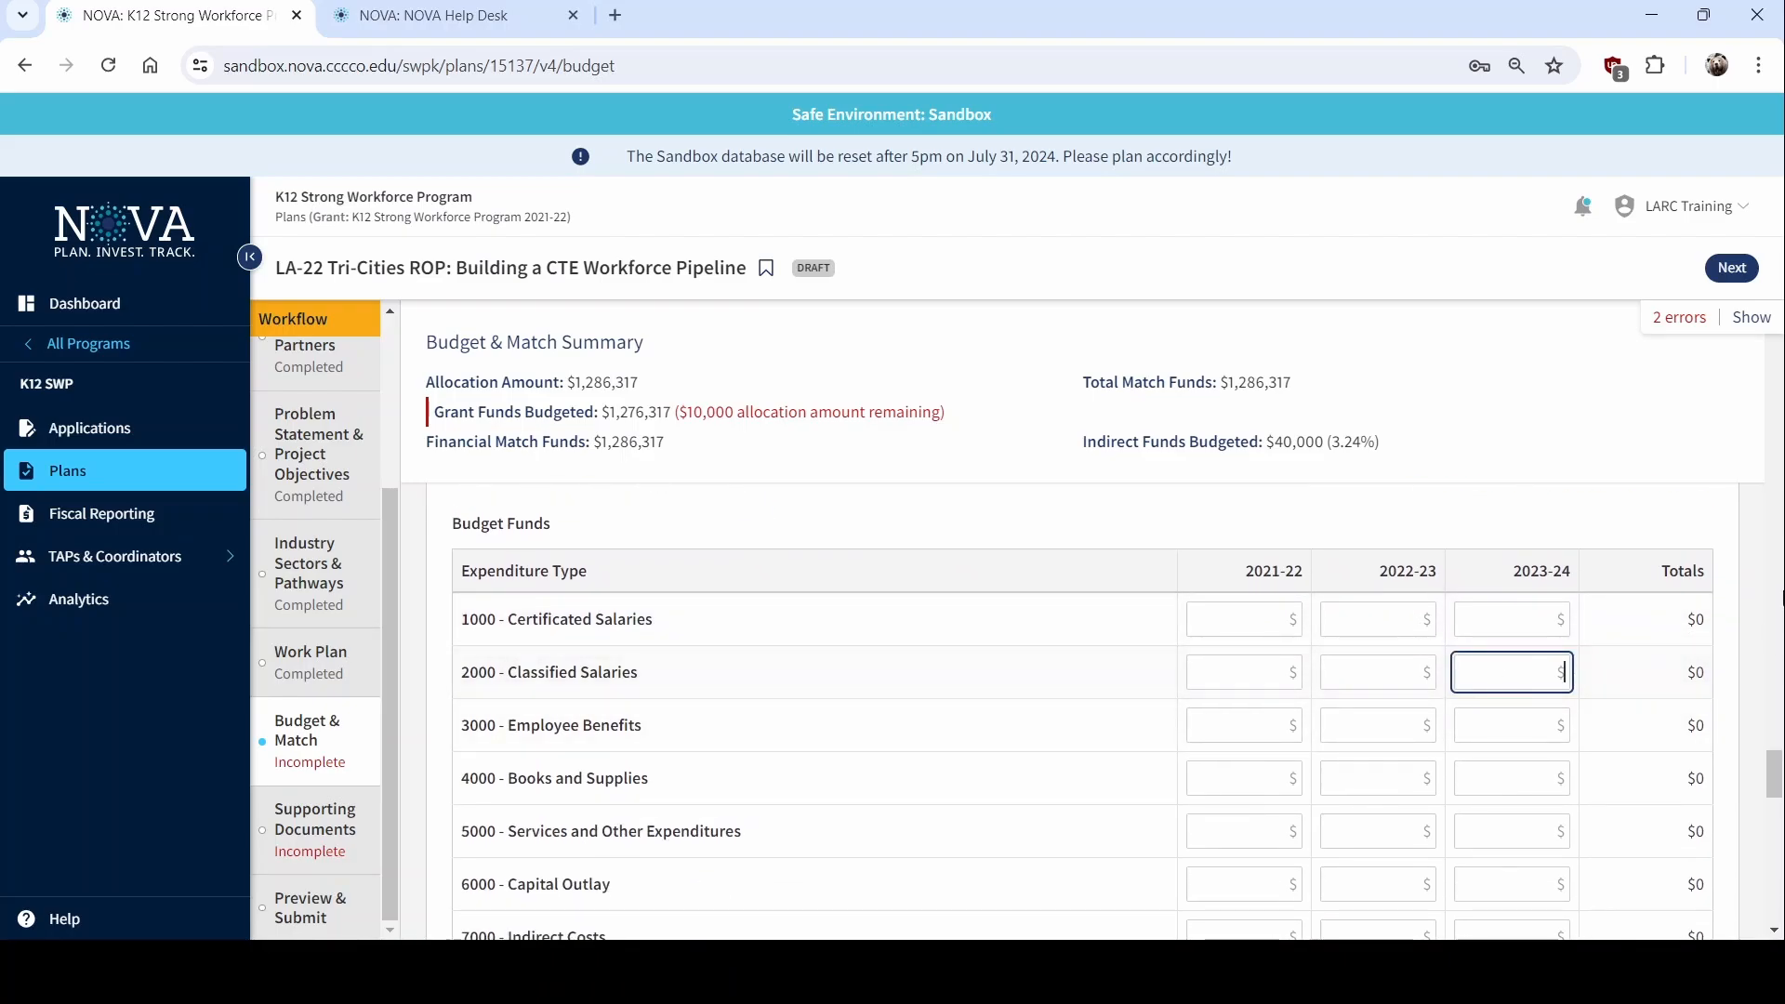
text(10,)
text(00)
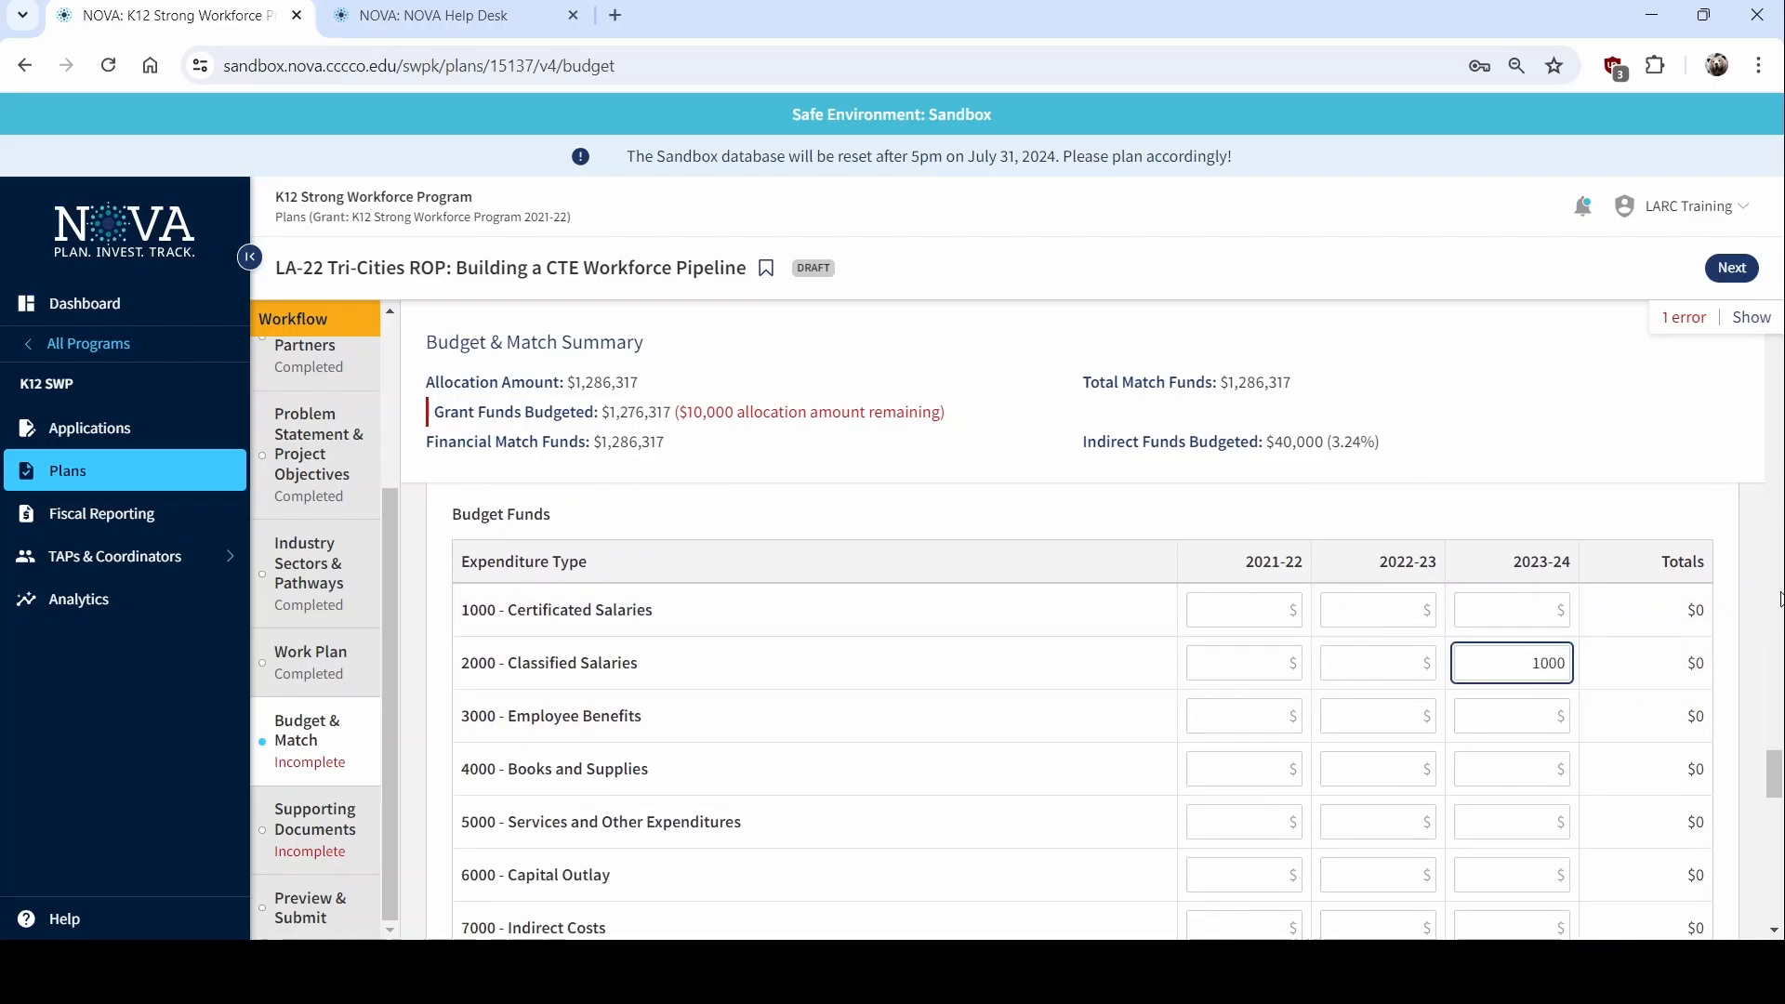
text(0)
key(Tab)
click(1516, 454)
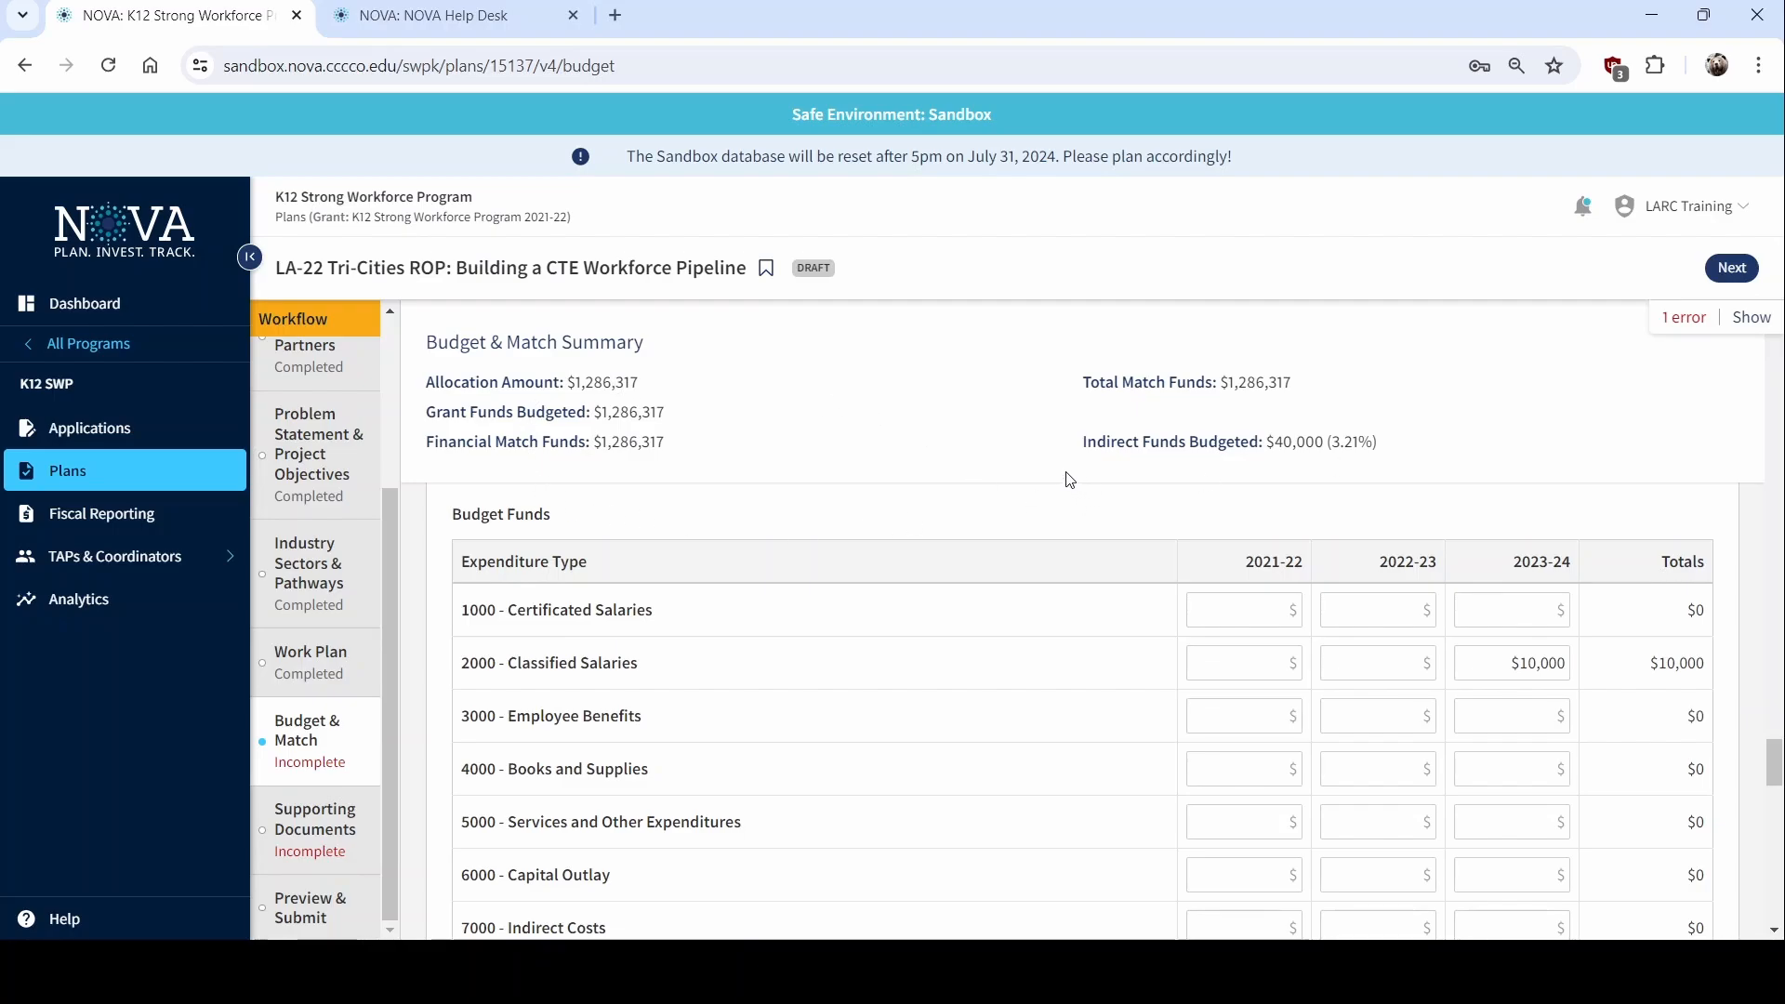
Enter "Test" as El Monte Union High's Classified Salaries expenditure description and compare the allocation amount with the grant funds budgeted
scroll(888, 665, down, 3)
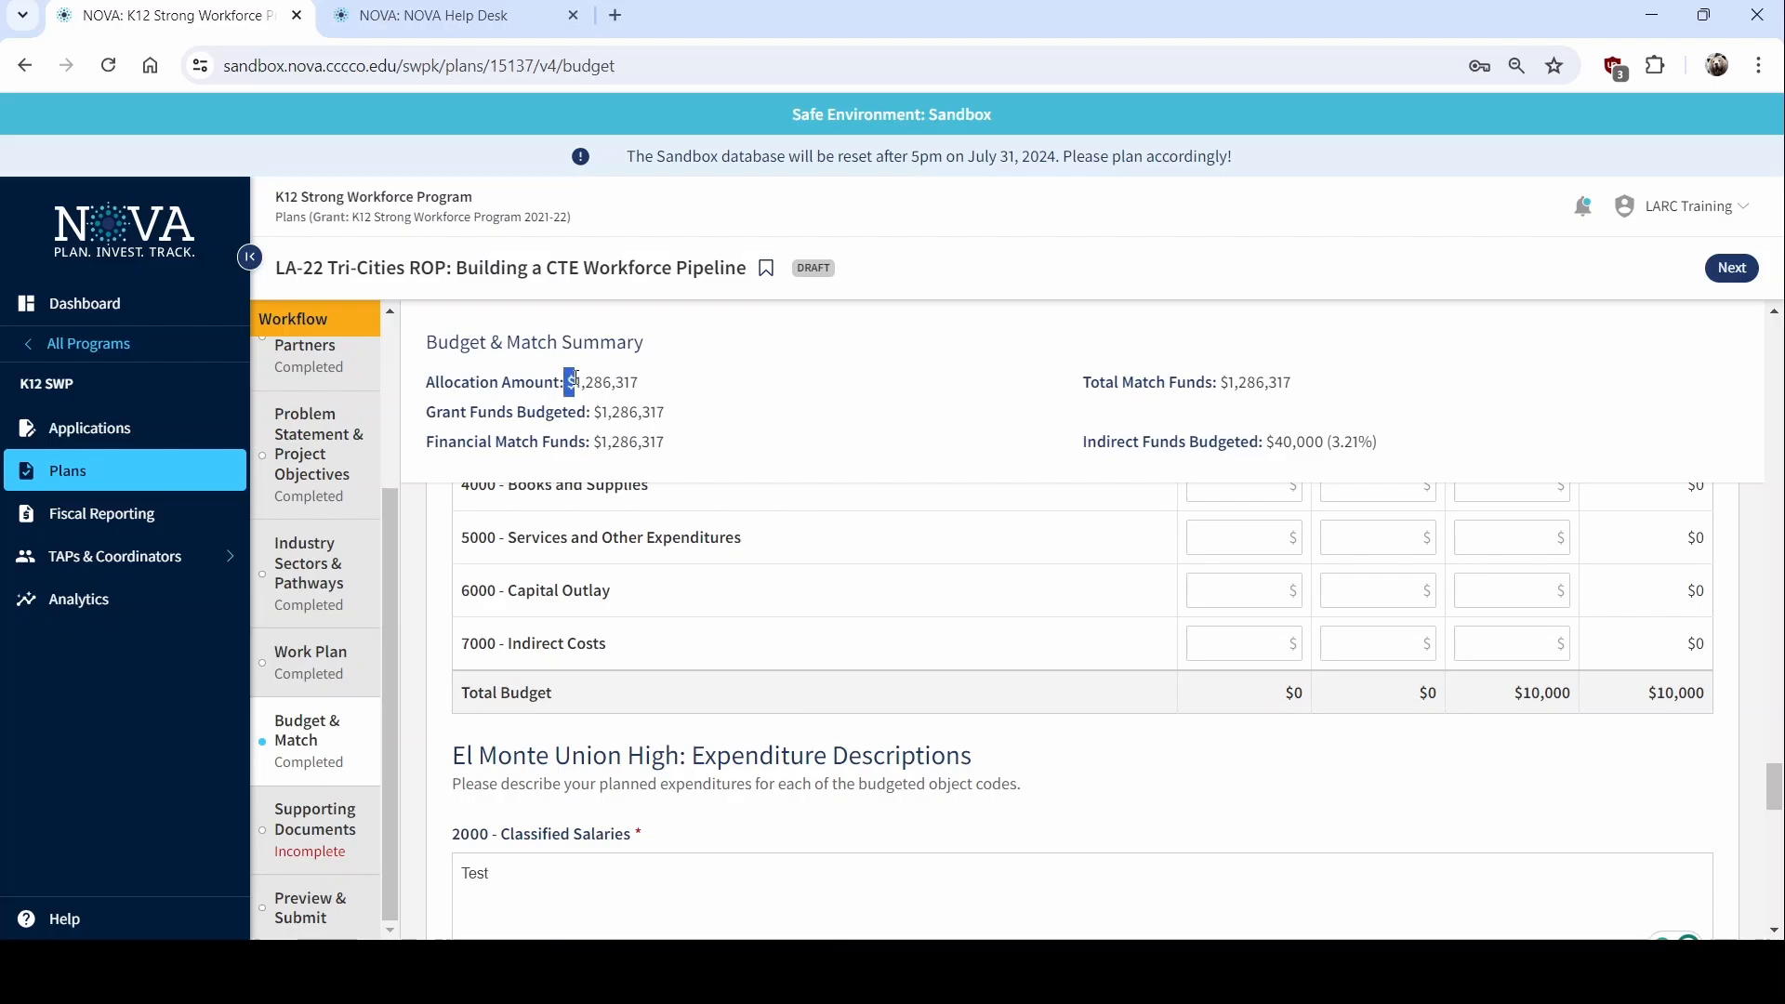
drag(575, 379, 539, 406)
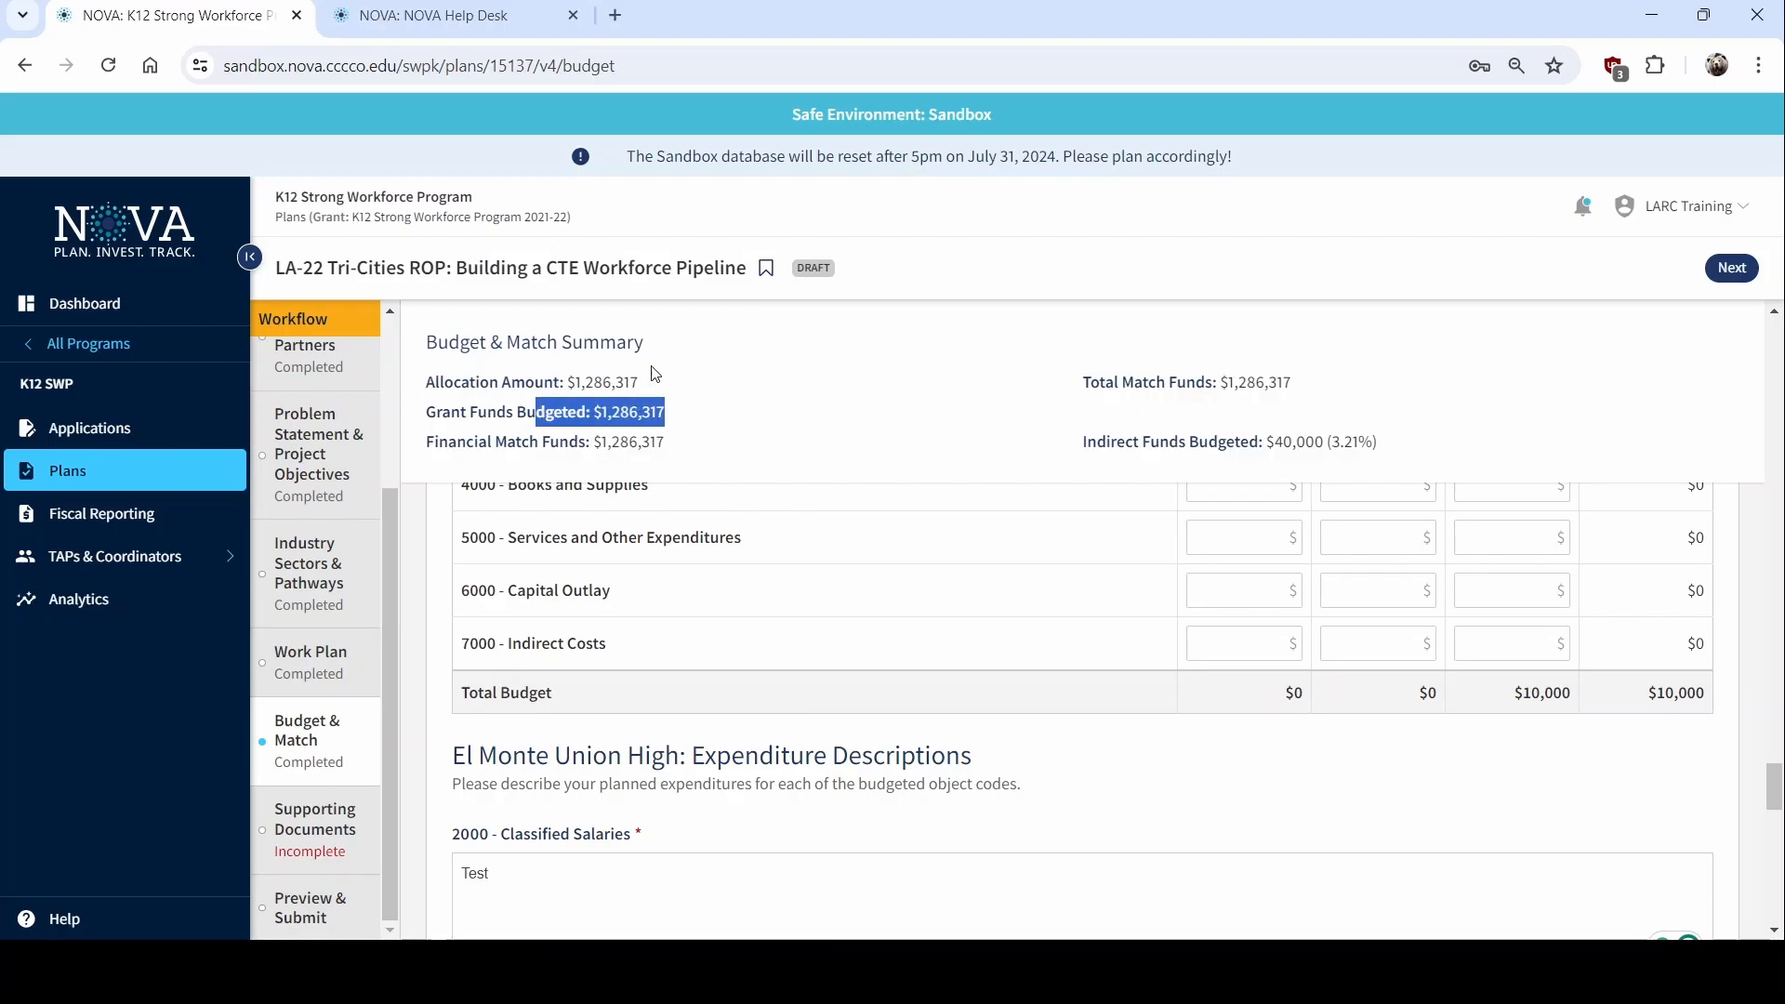
click(862, 448)
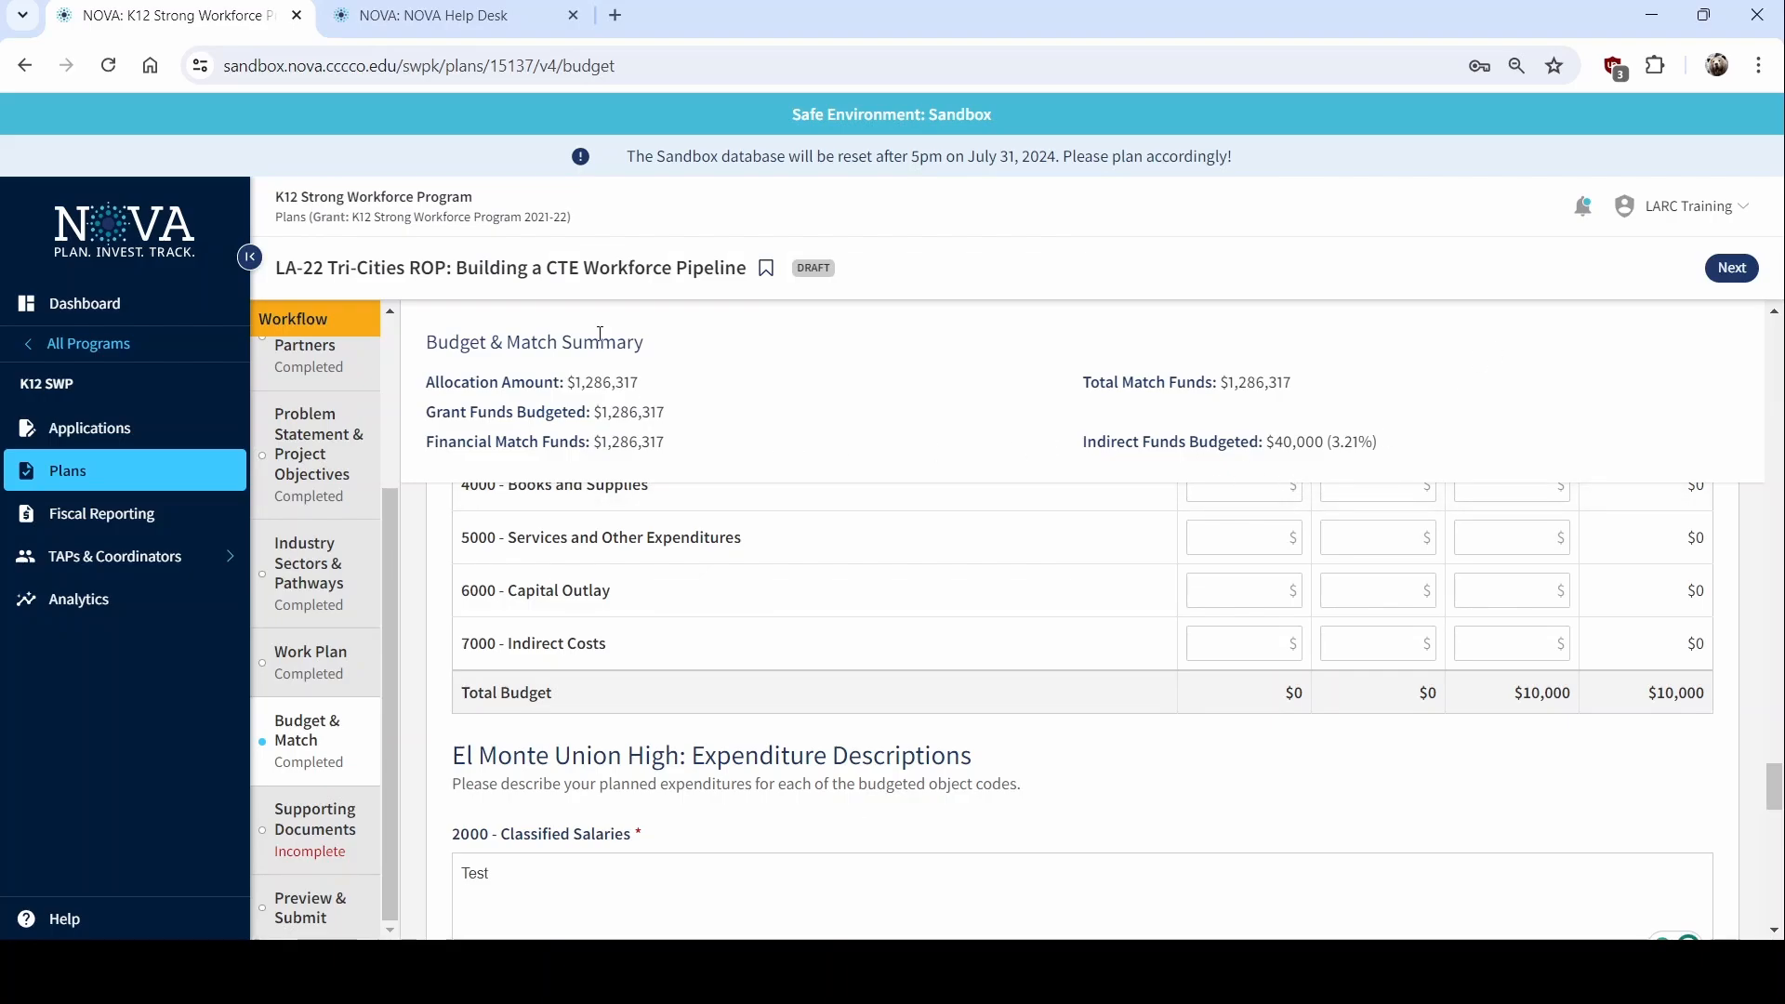
Open the Supporting Documents section and check which required documents El Monte Union High is missing
click(297, 848)
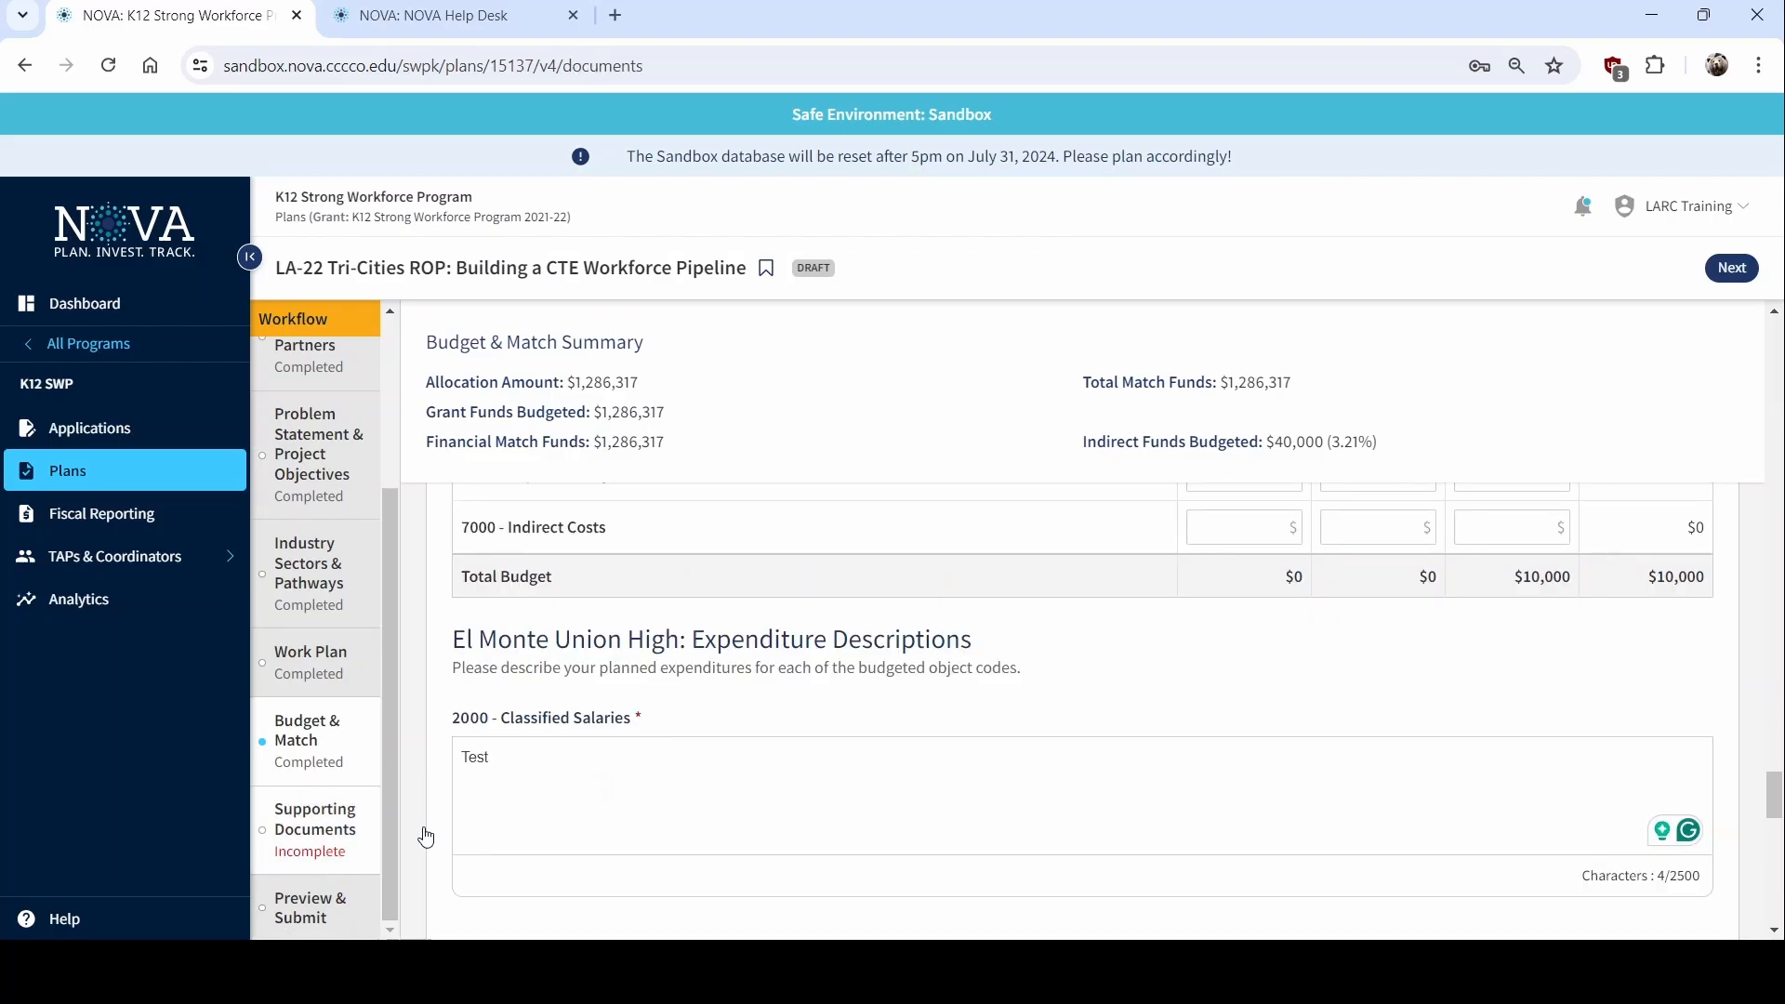
scroll(672, 502, down, 4)
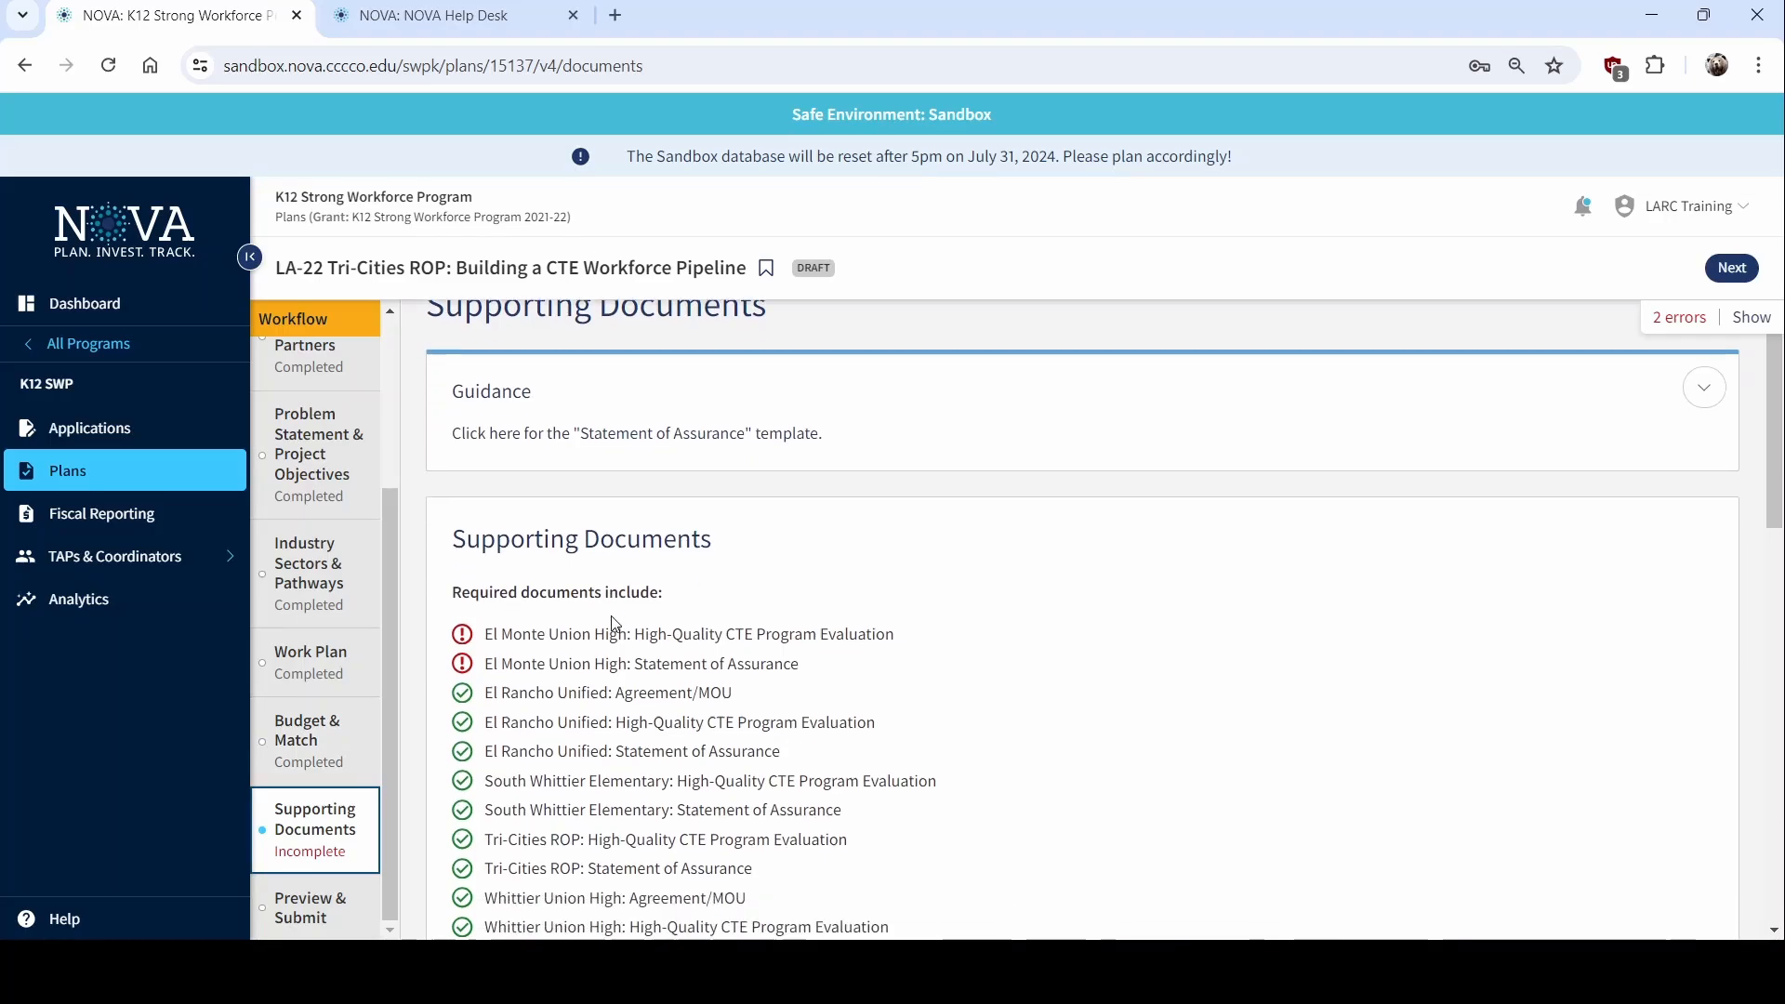
drag(830, 476, 482, 444)
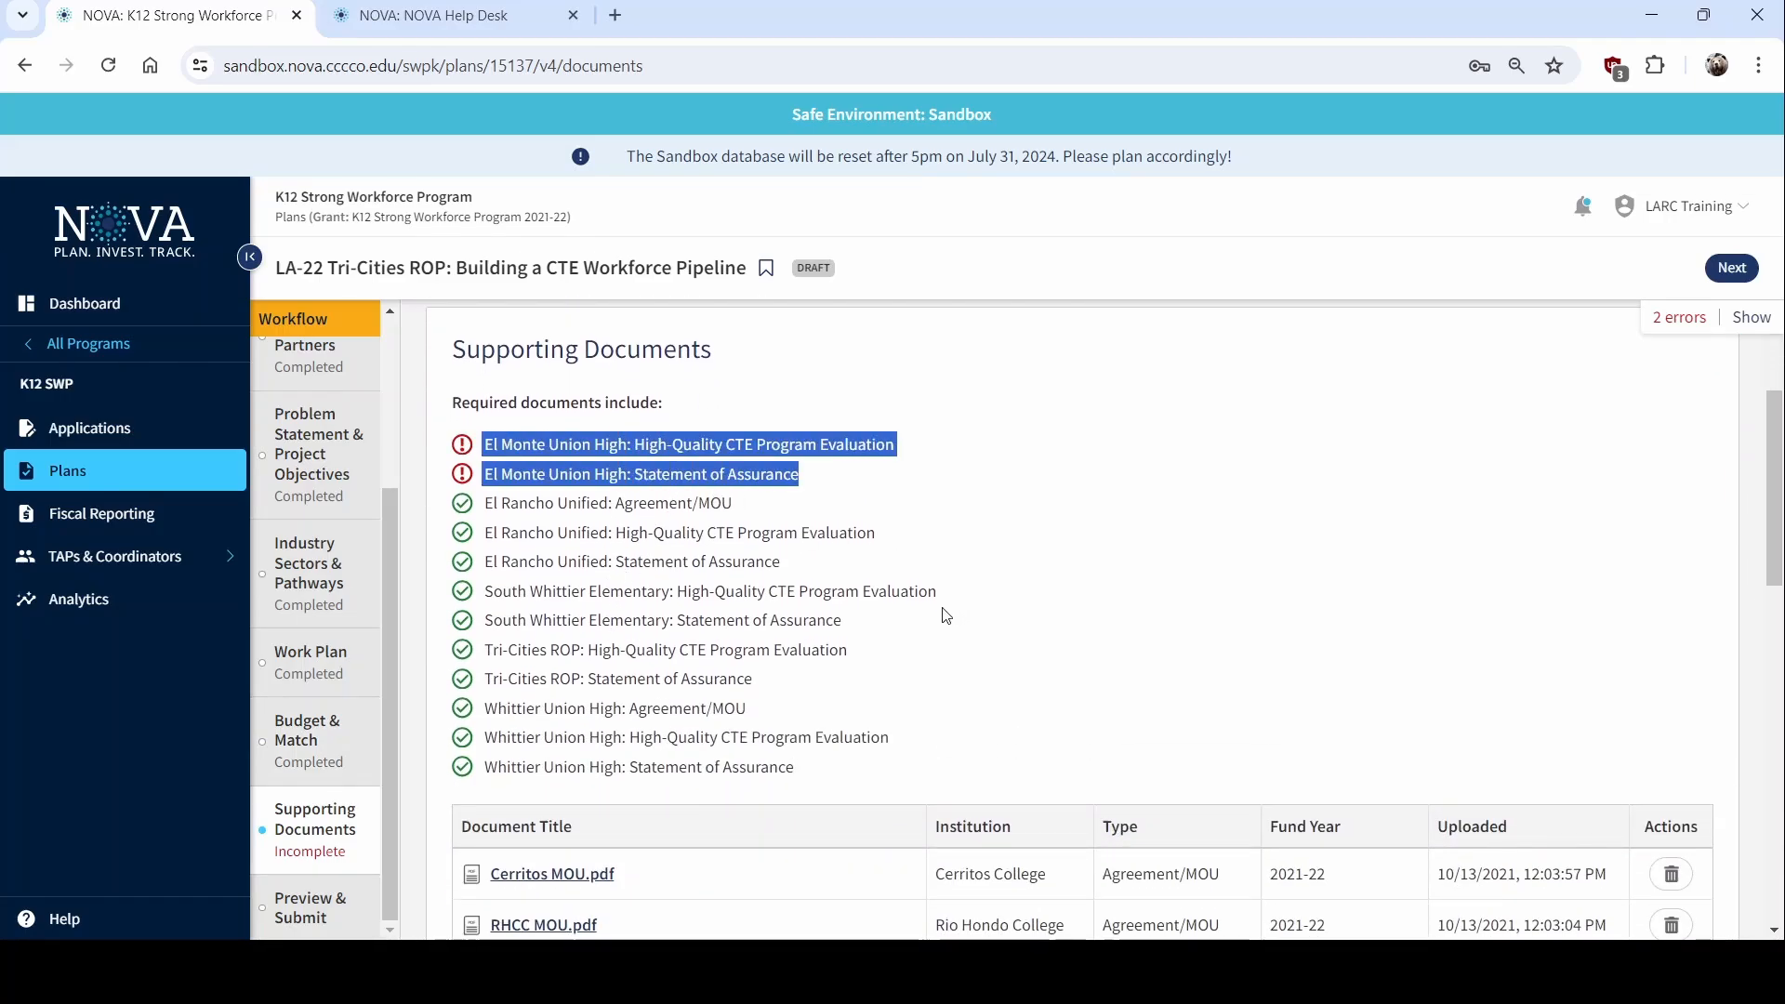
Upload FIN-GL-0009_Cumulative_Detail_Report_Expenditures_K12SWP_23-24 Q2.xlsx as El Monte Union High's required High-Quality CTE Program Evaluation
scroll(843, 671, down, 10)
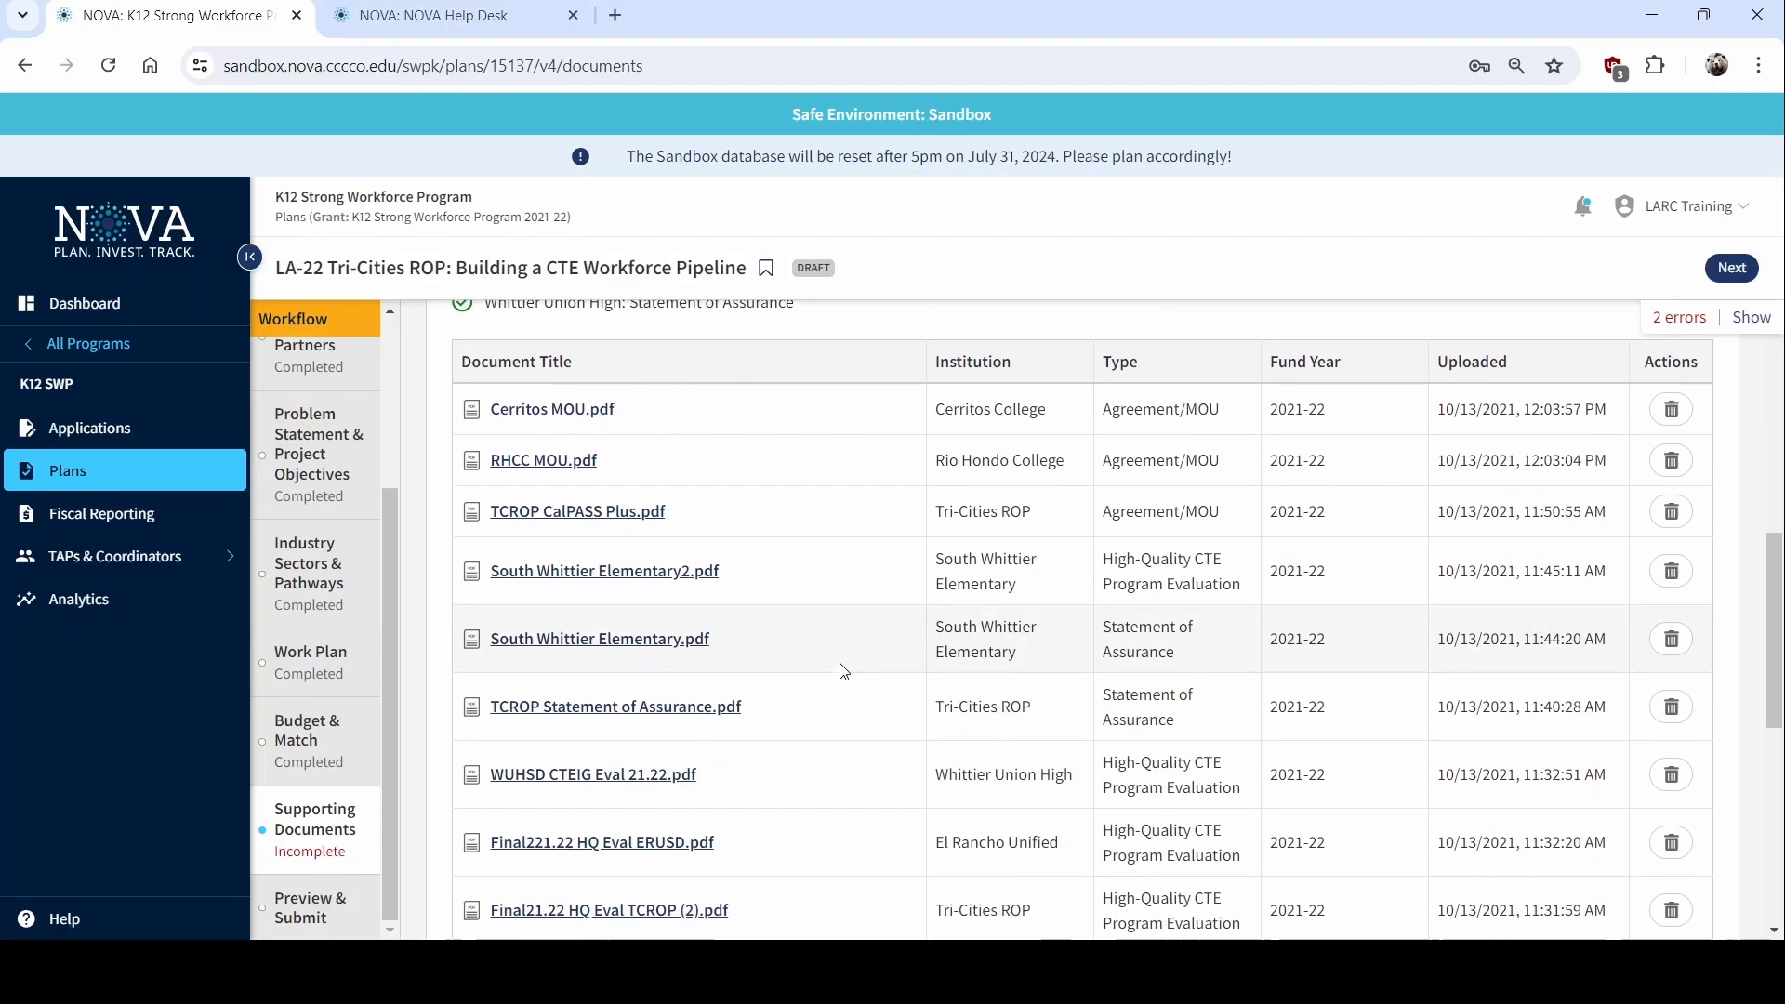
click(1079, 620)
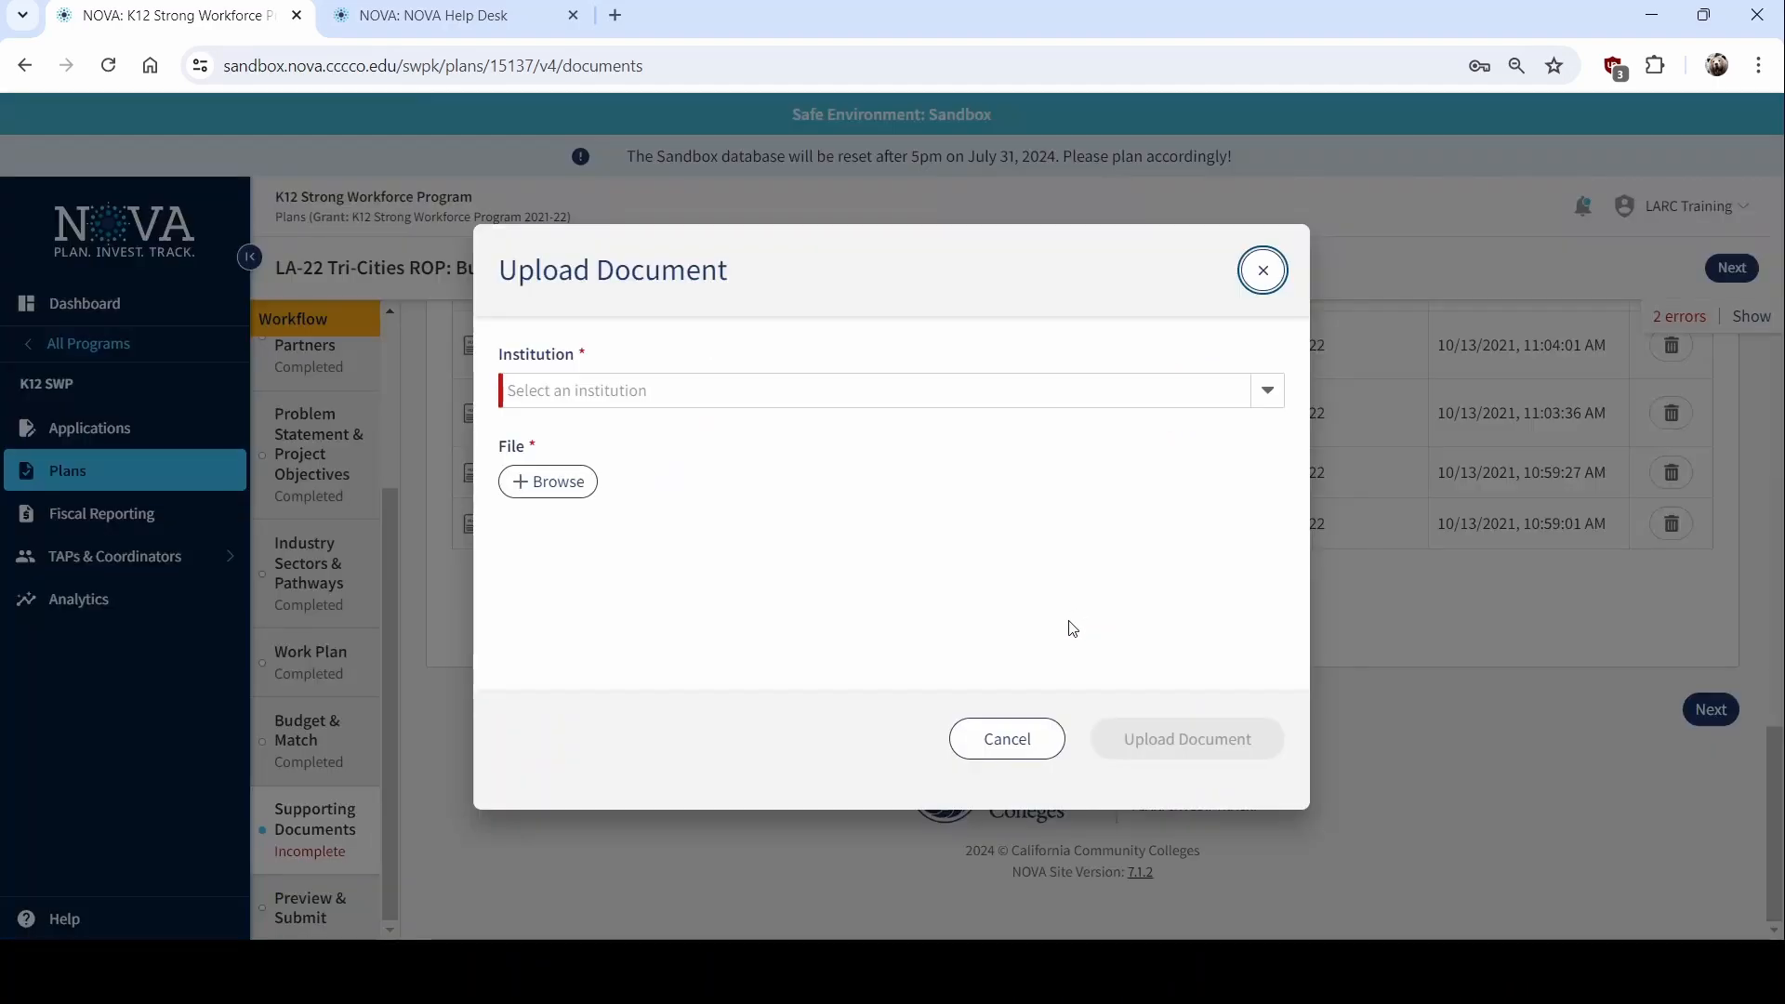
click(600, 391)
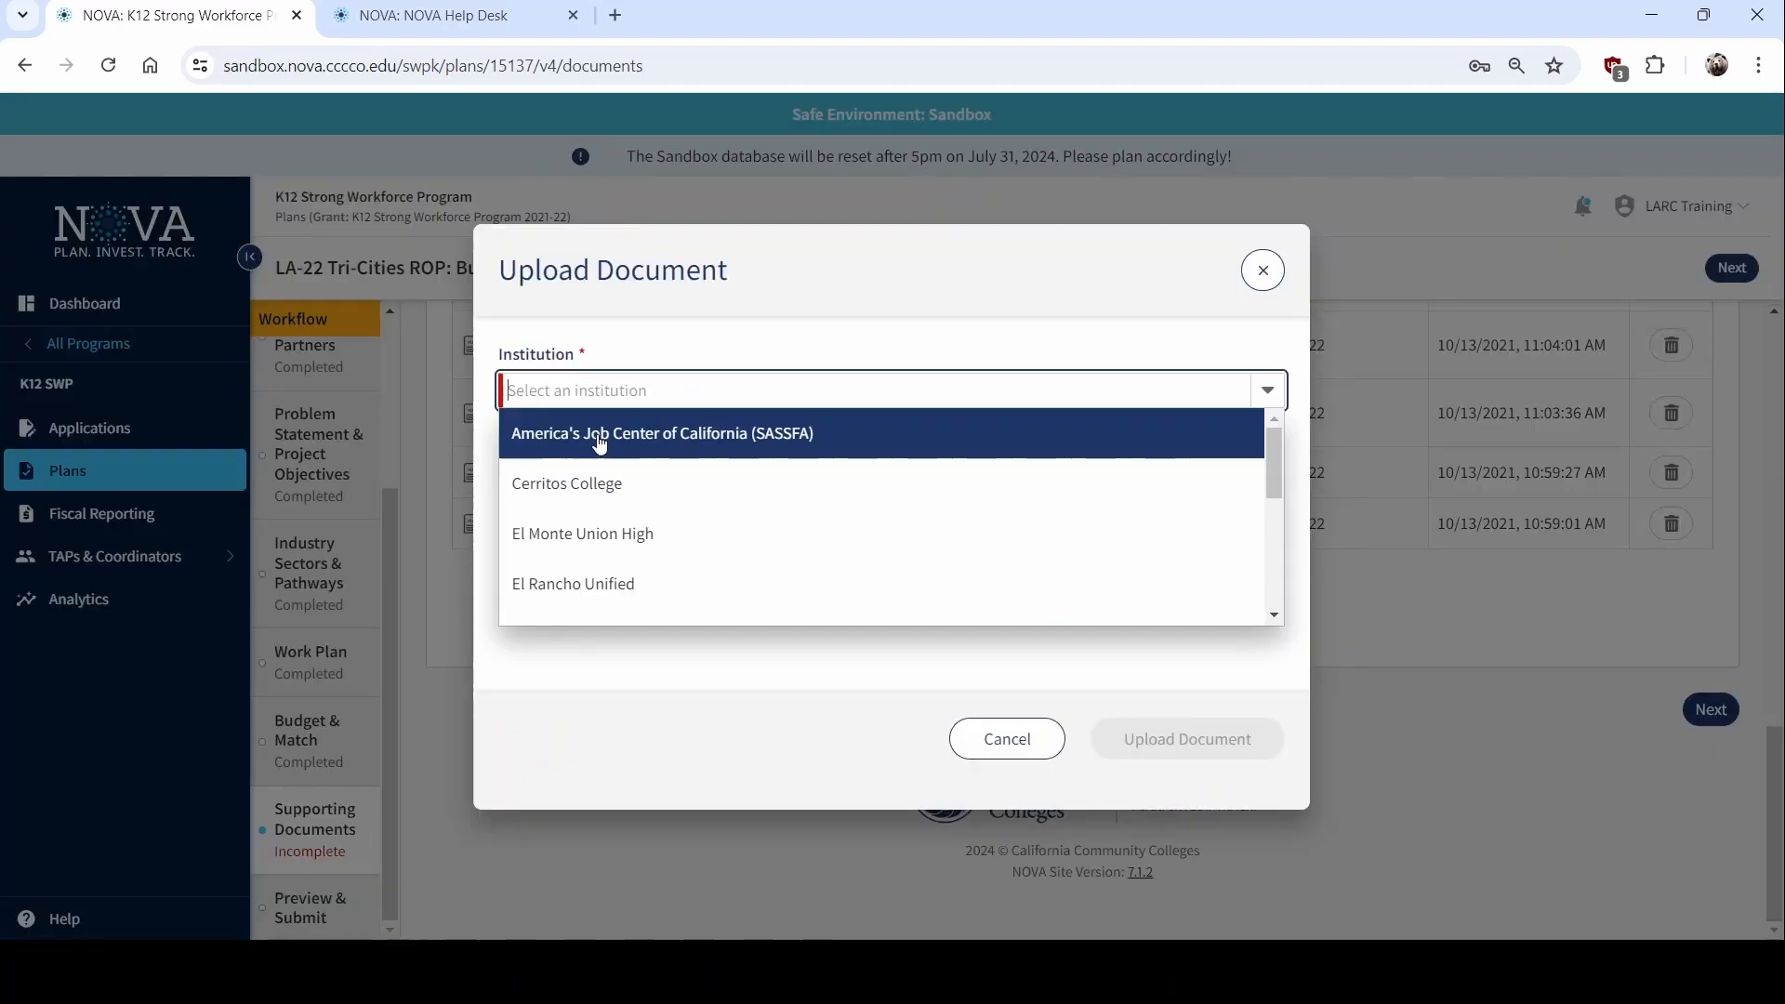
click(617, 545)
click(703, 497)
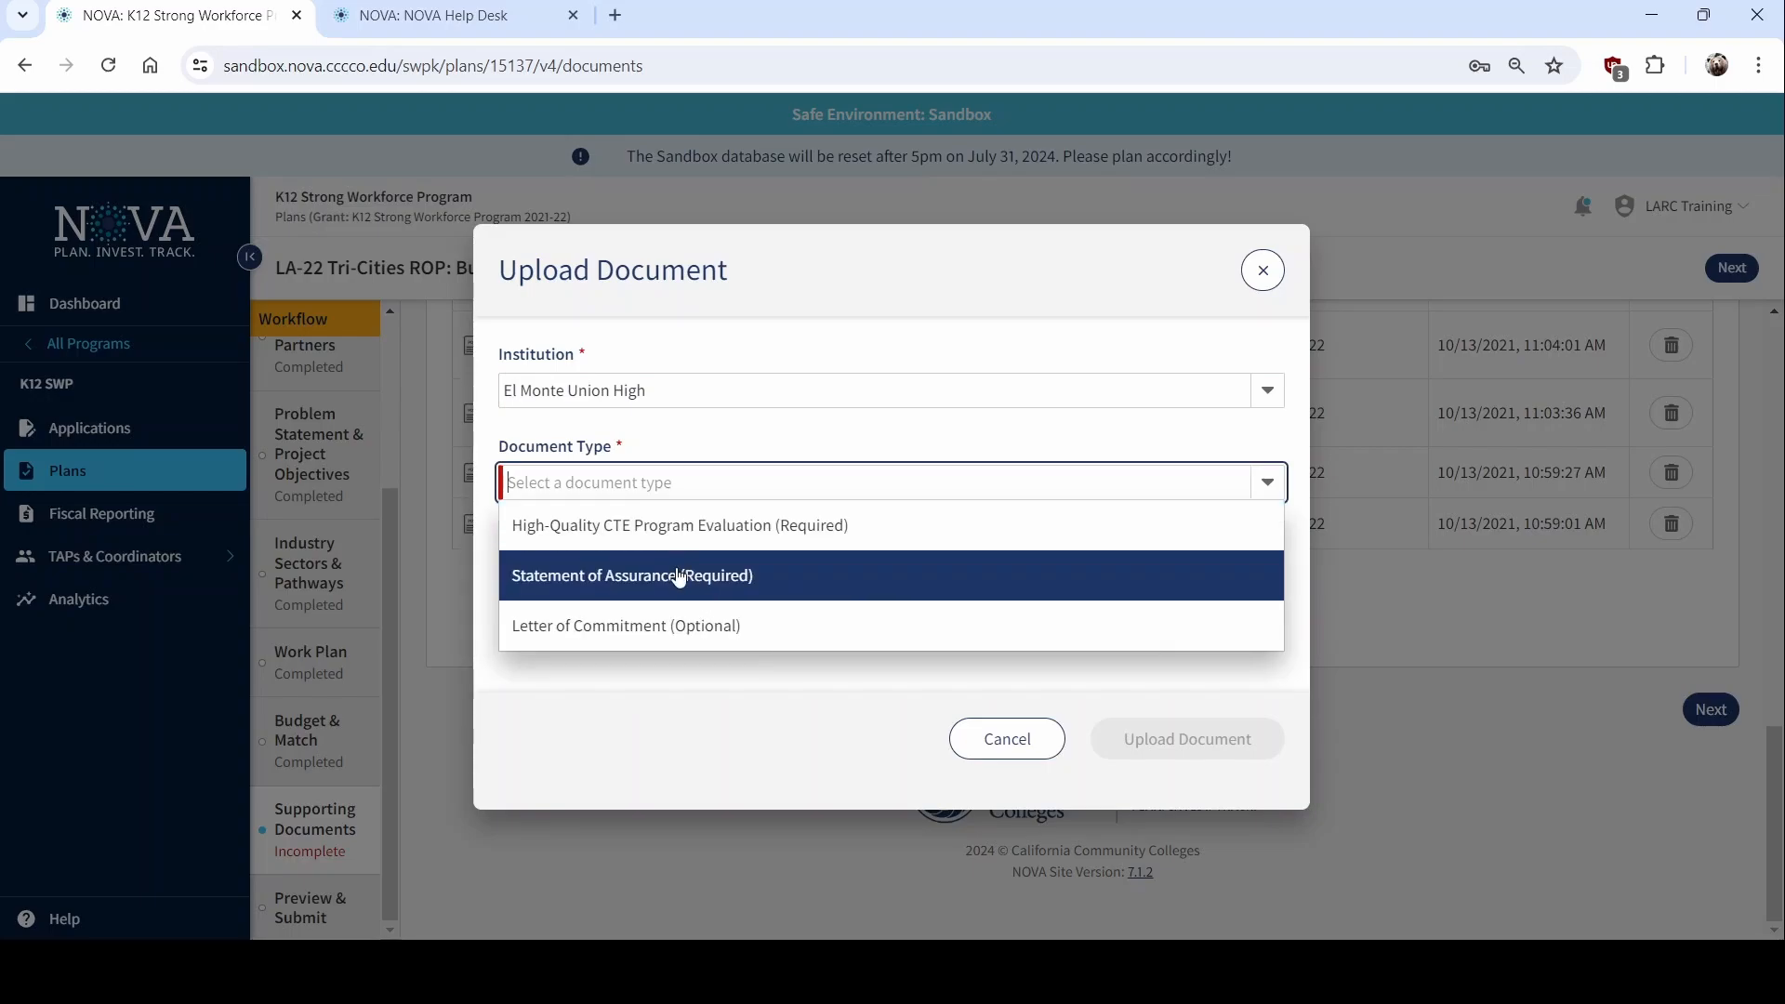
click(687, 524)
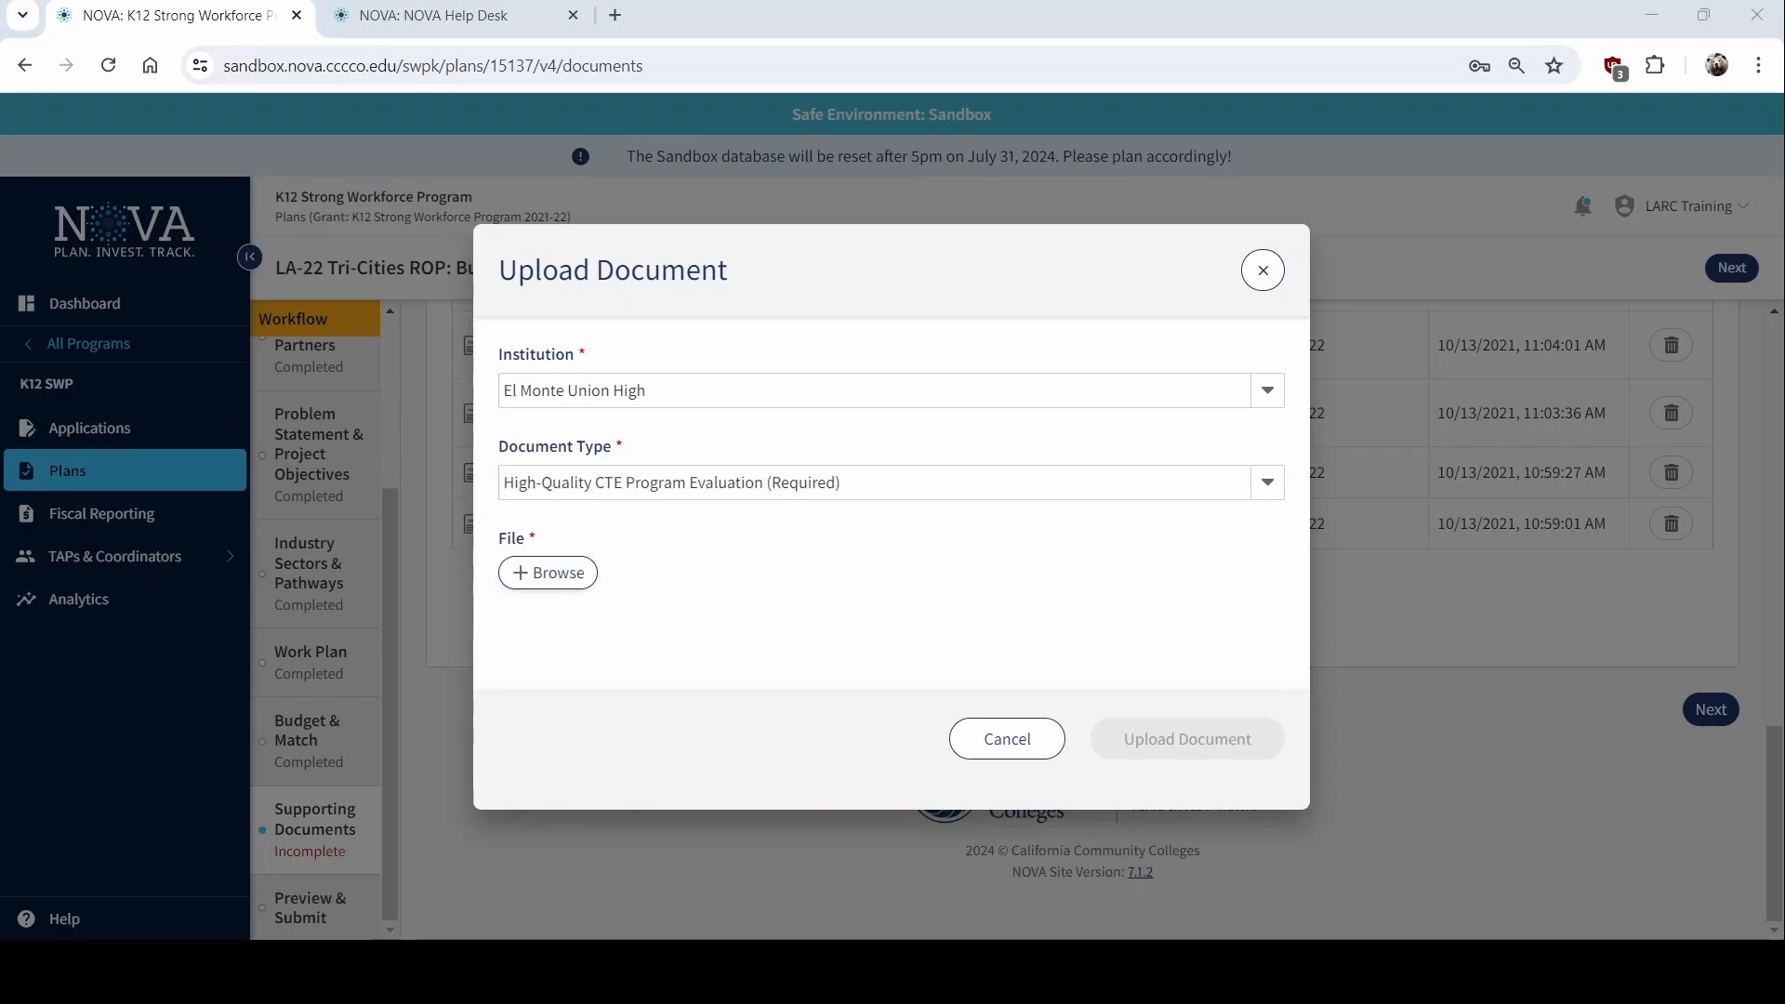
double_click(319, 214)
click(1134, 737)
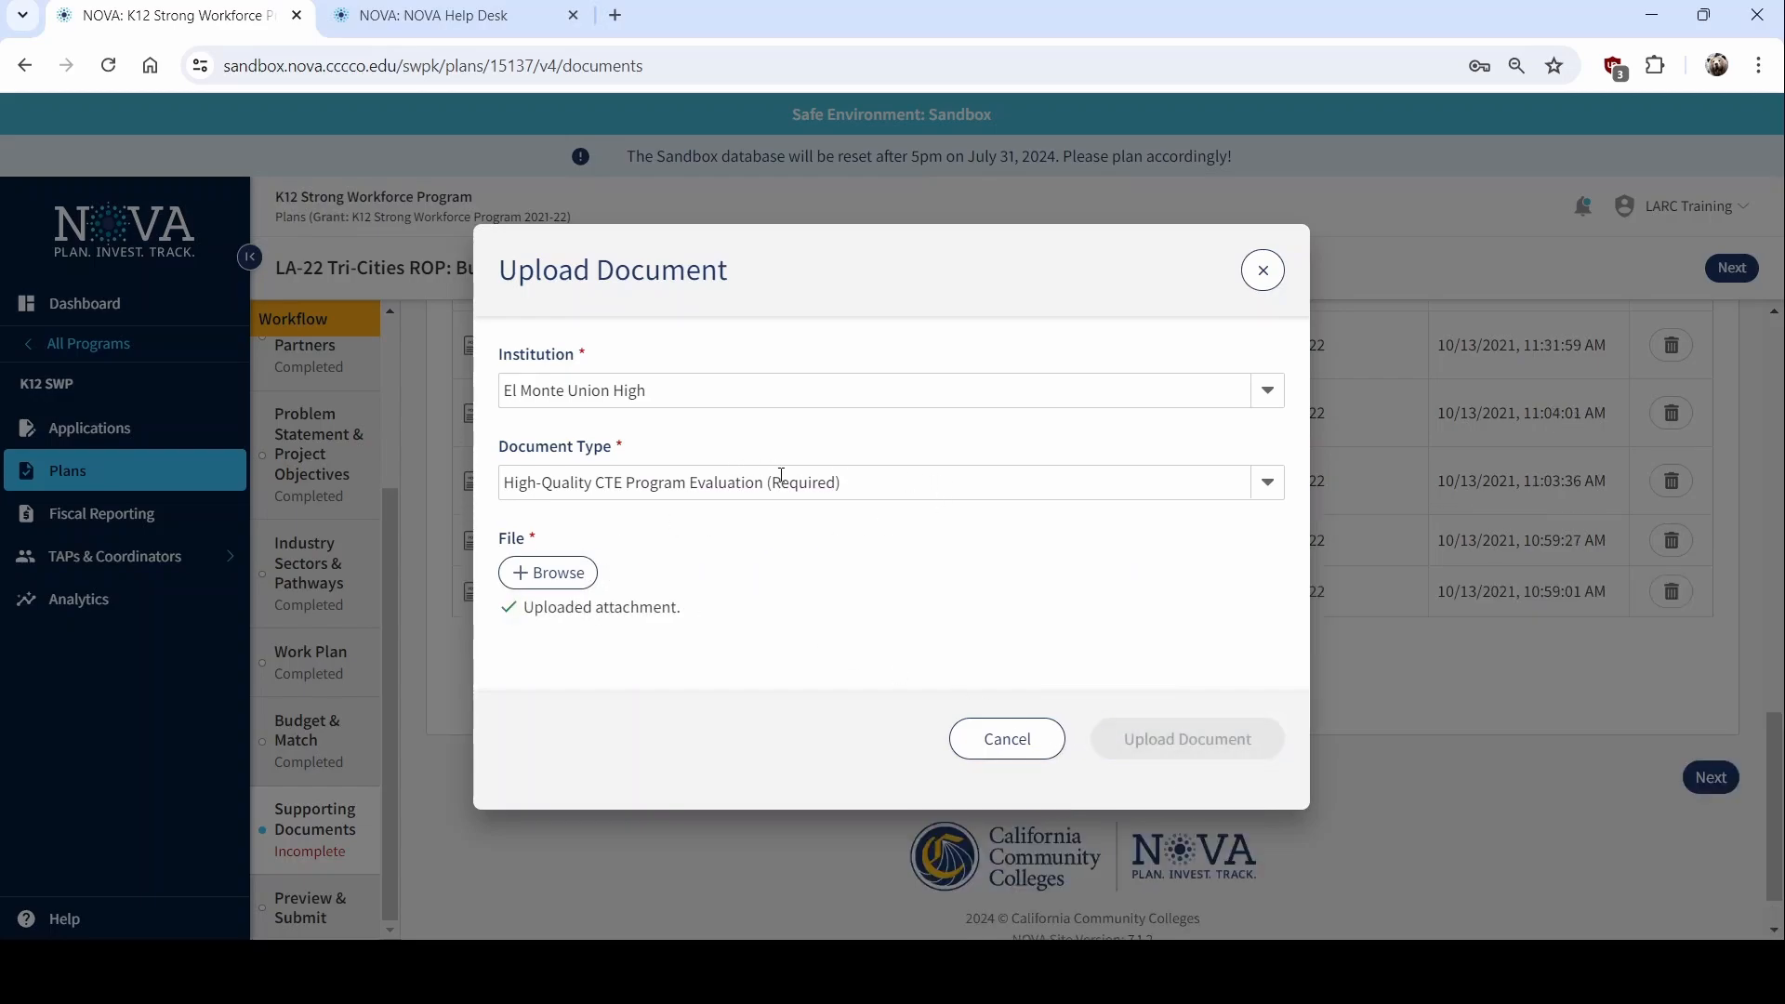
Upload FIN-GL-0009_Cumulative_Detail_Report_Expenditures_K12SWP_23-24 Q2.xlsx as El Monte Union High's required Statement of Assurance, and close the upload dialog
click(657, 473)
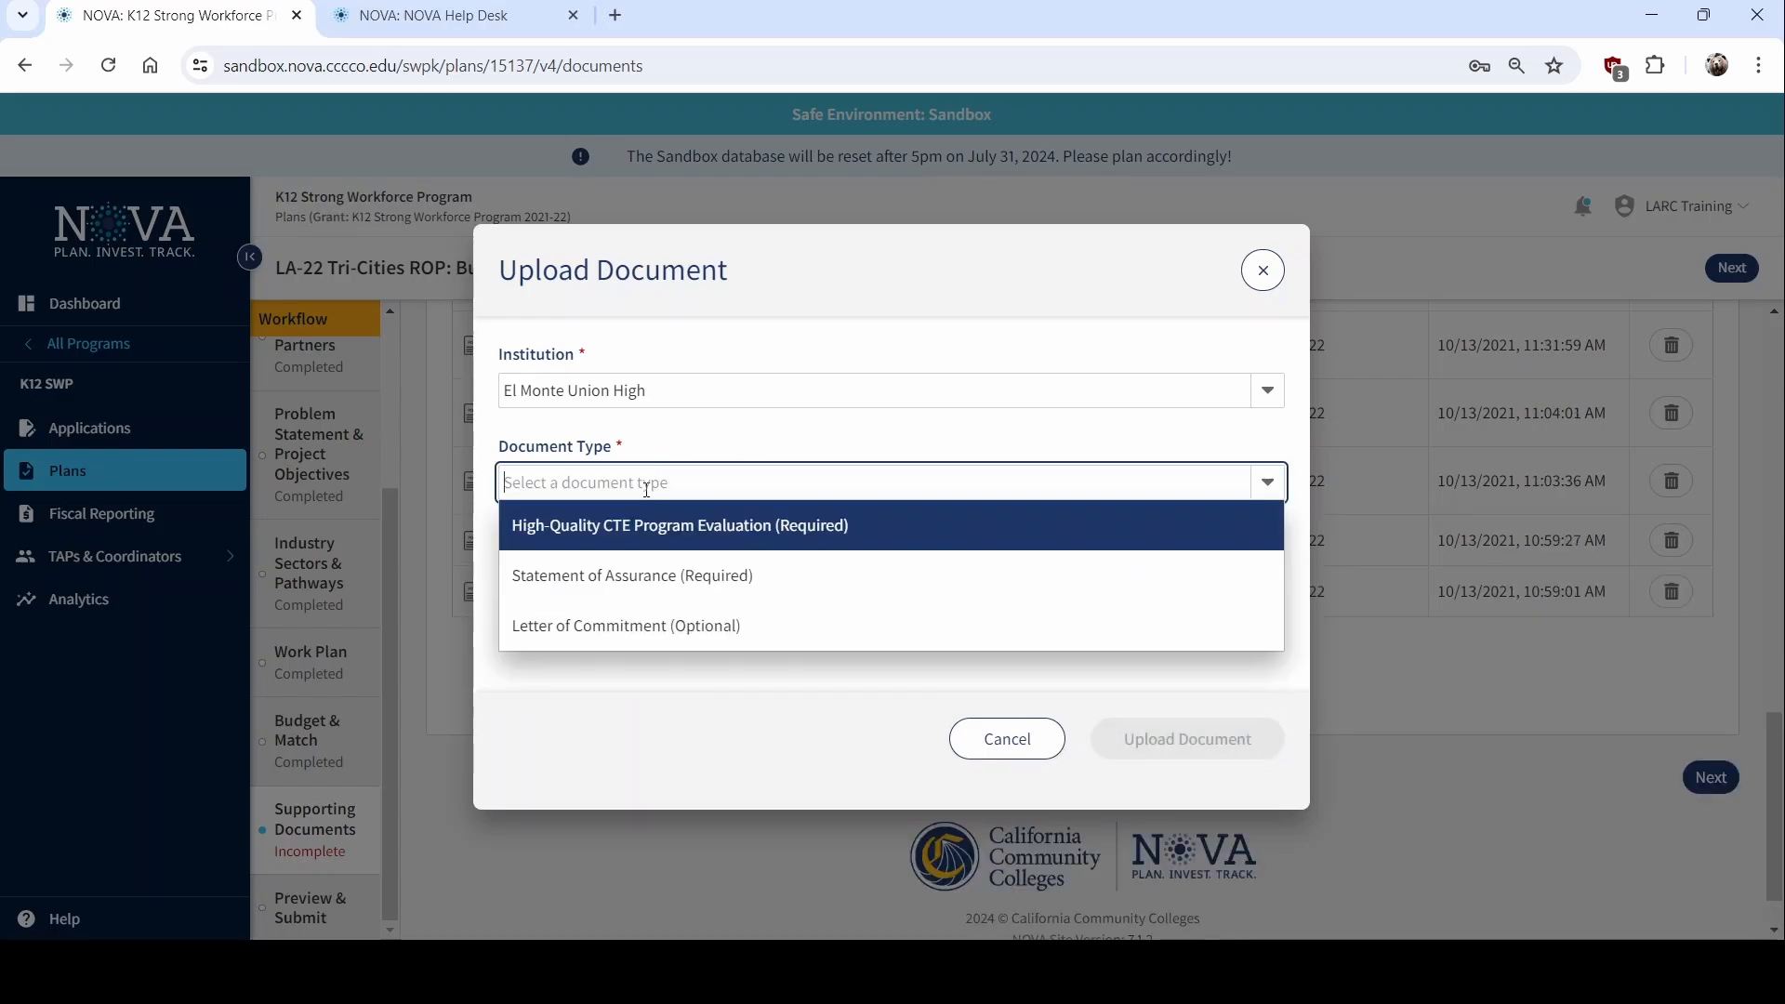
click(615, 575)
click(561, 576)
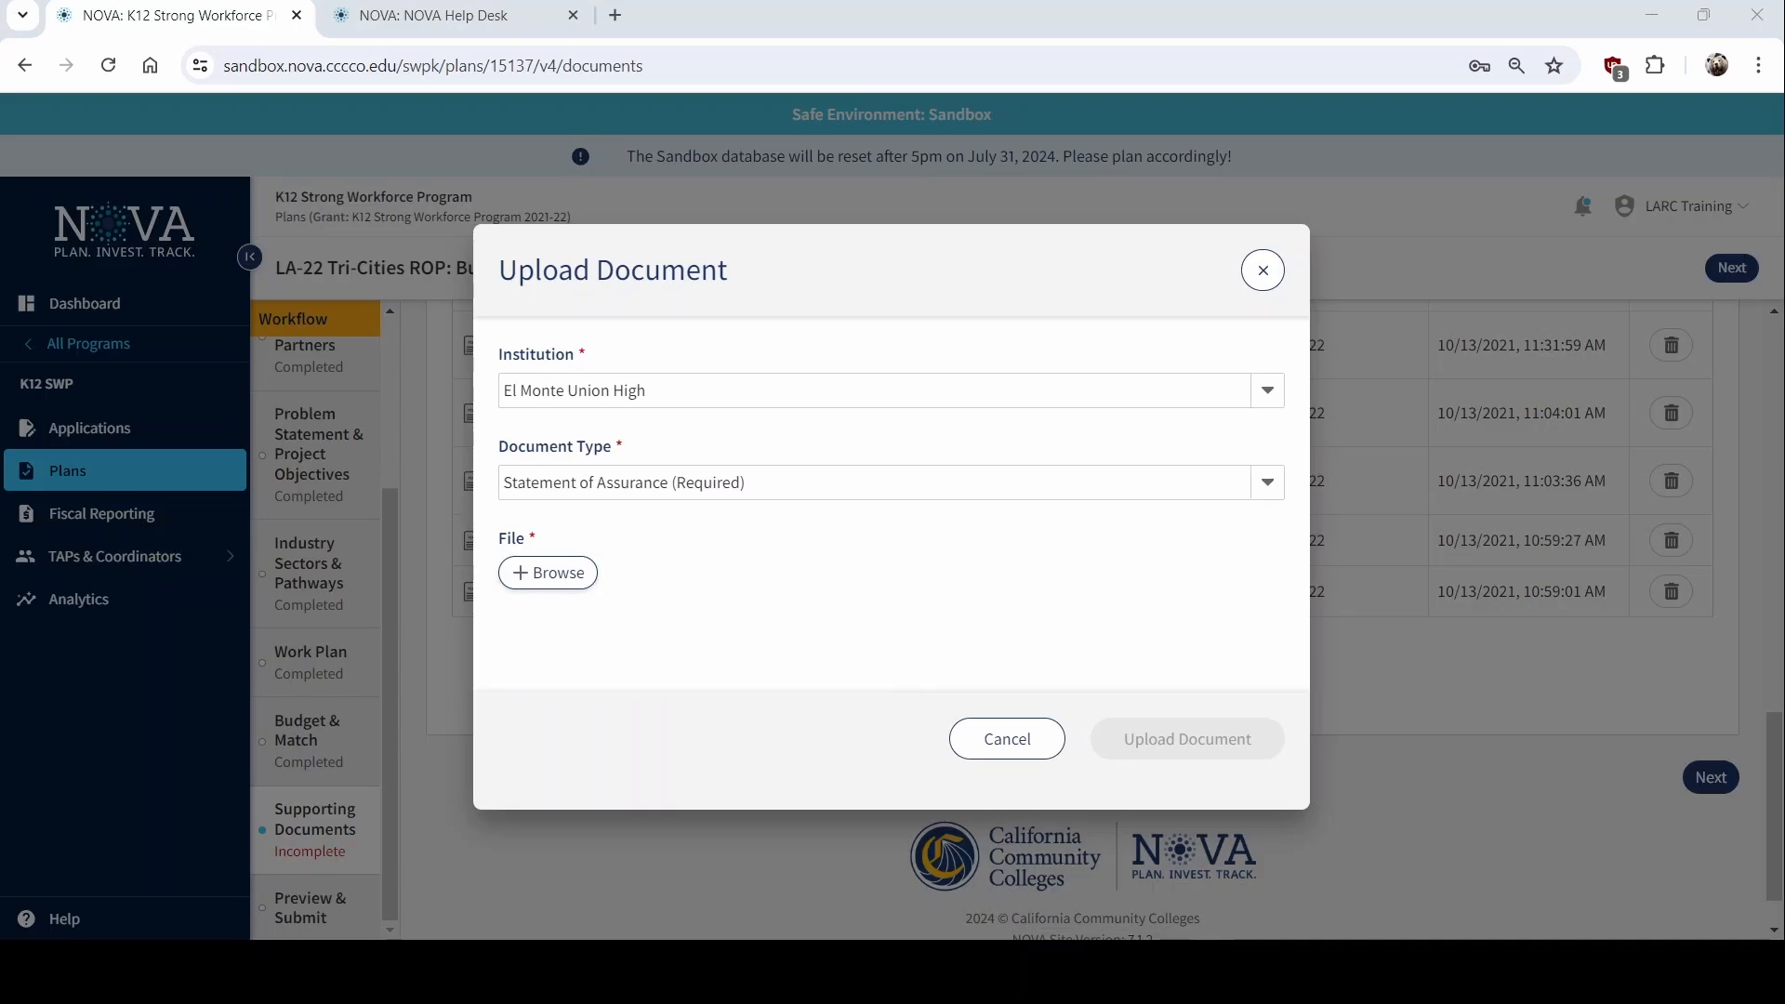
click(1281, 757)
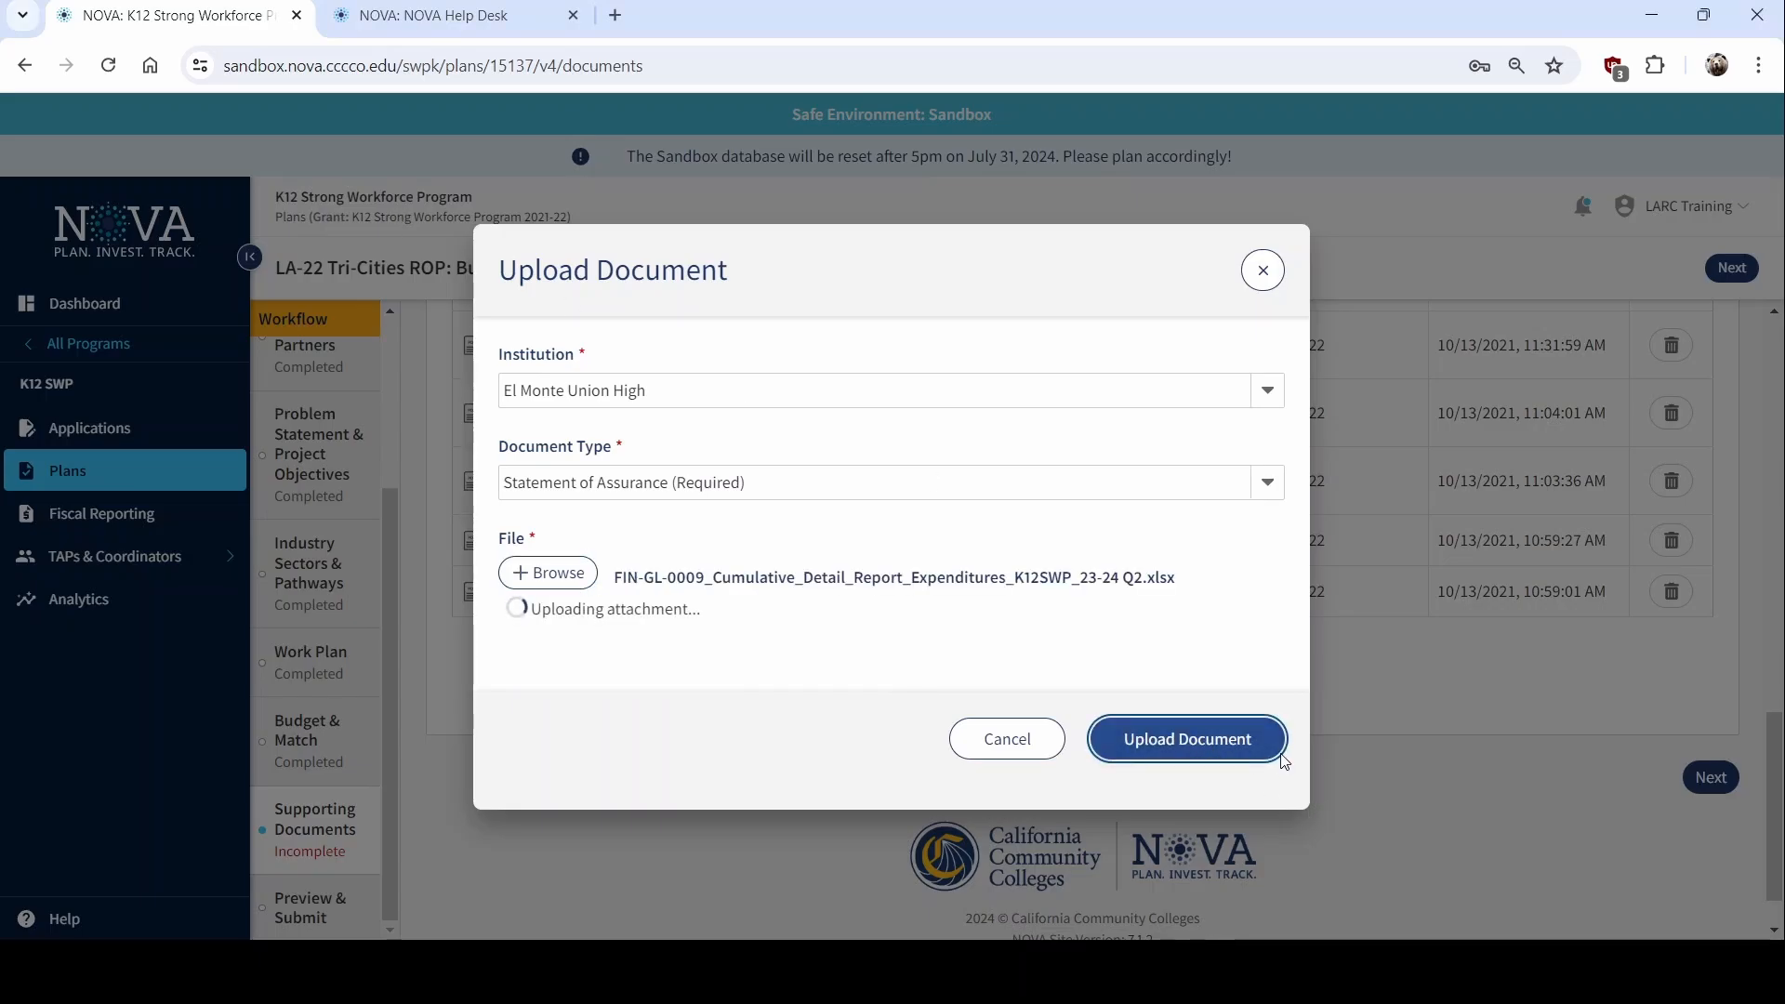
click(1007, 739)
Review the required documents checklist and the uploaded files table for El Monte Union High's two documents
scroll(837, 749, up, 10)
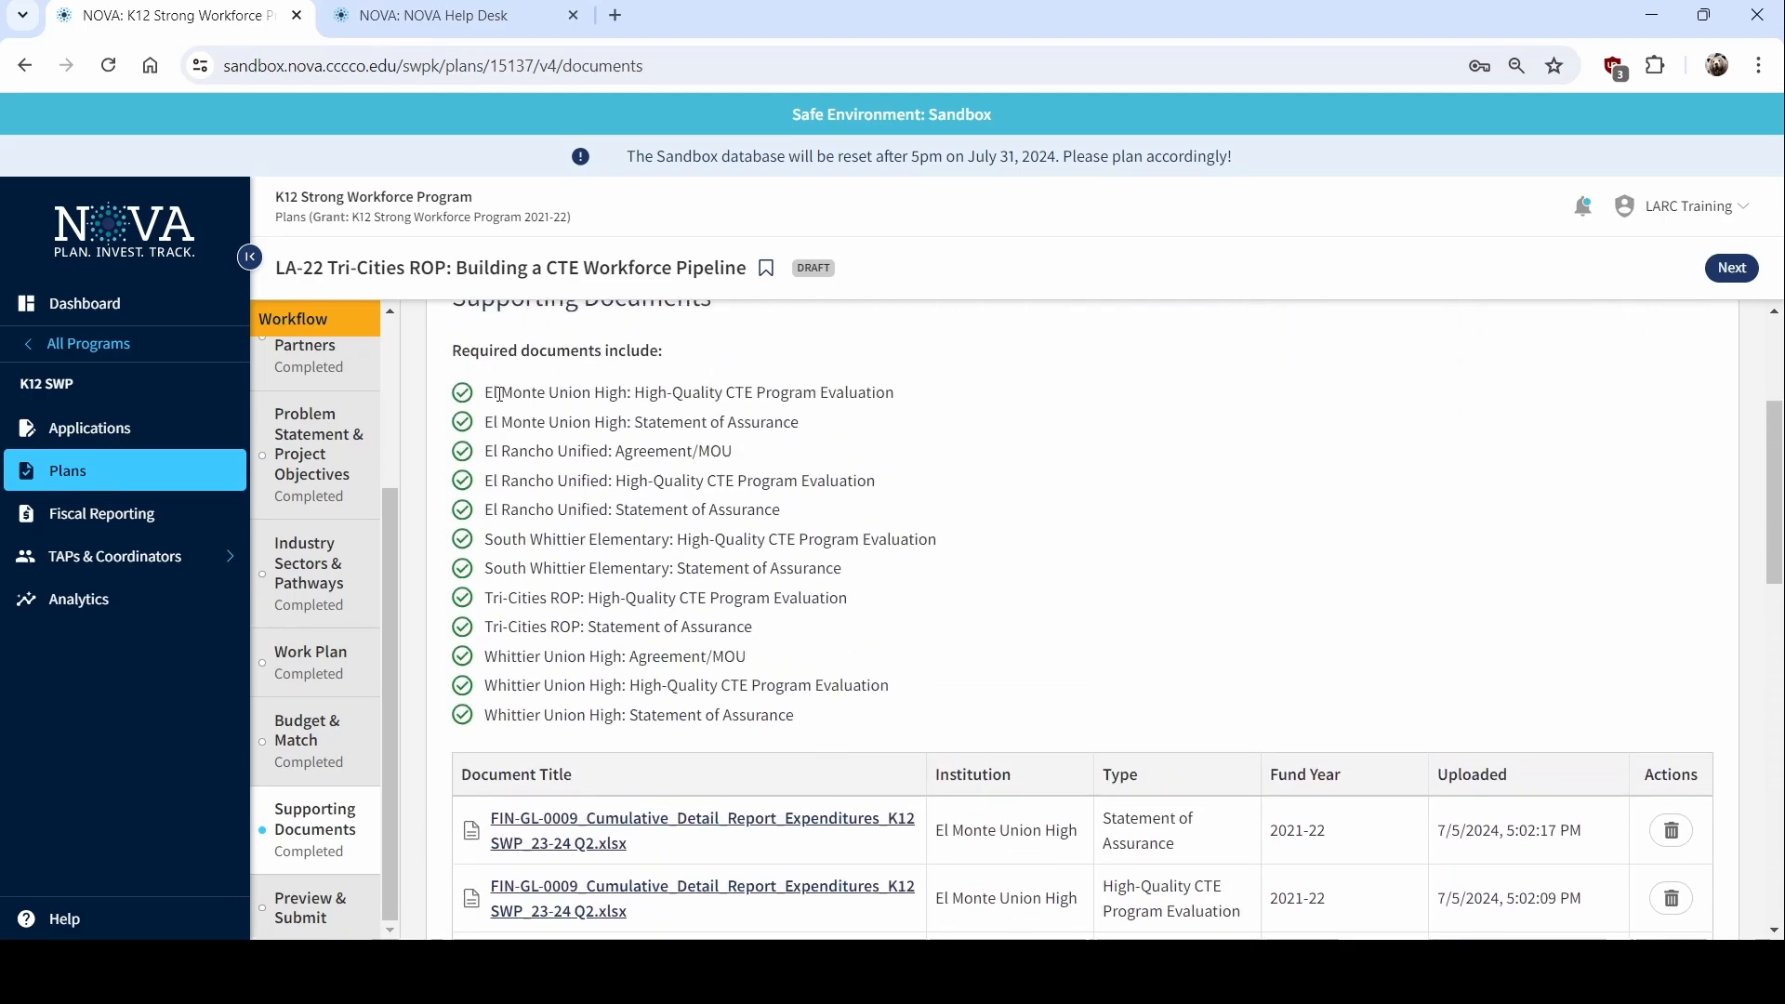
drag(499, 394, 832, 426)
click(836, 451)
scroll(1135, 744, down, 5)
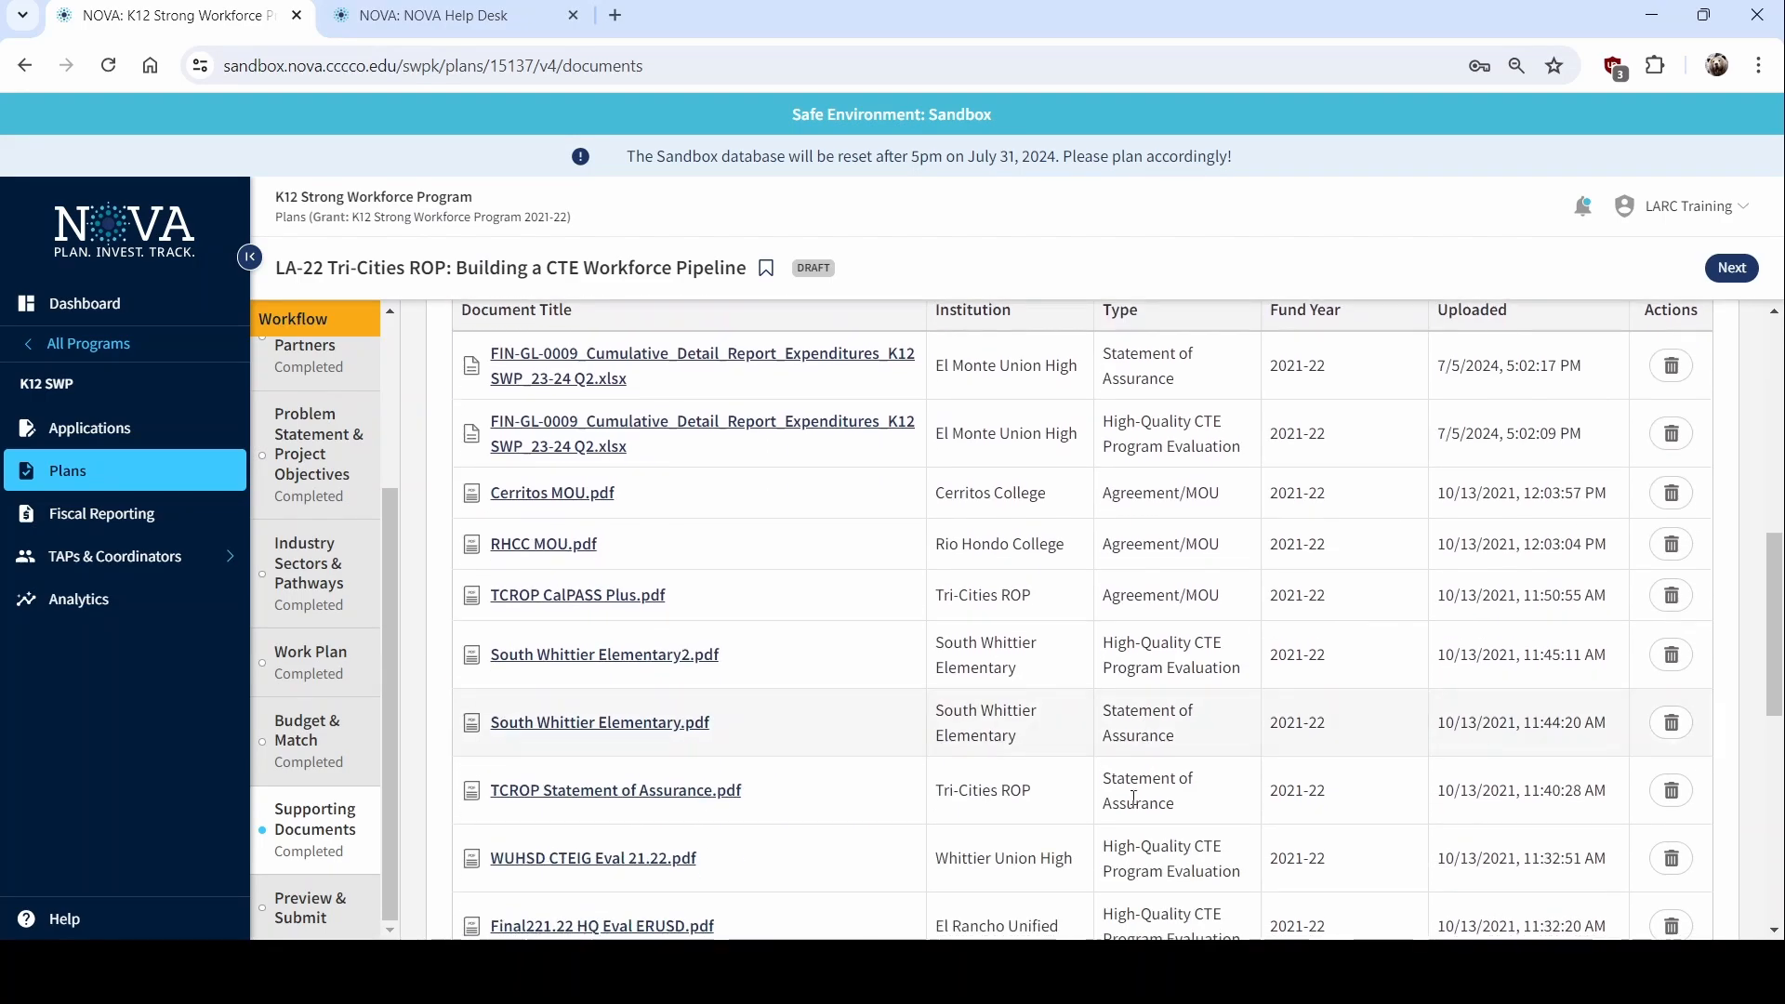
scroll(930, 837, down, 3)
scroll(832, 837, up, 8)
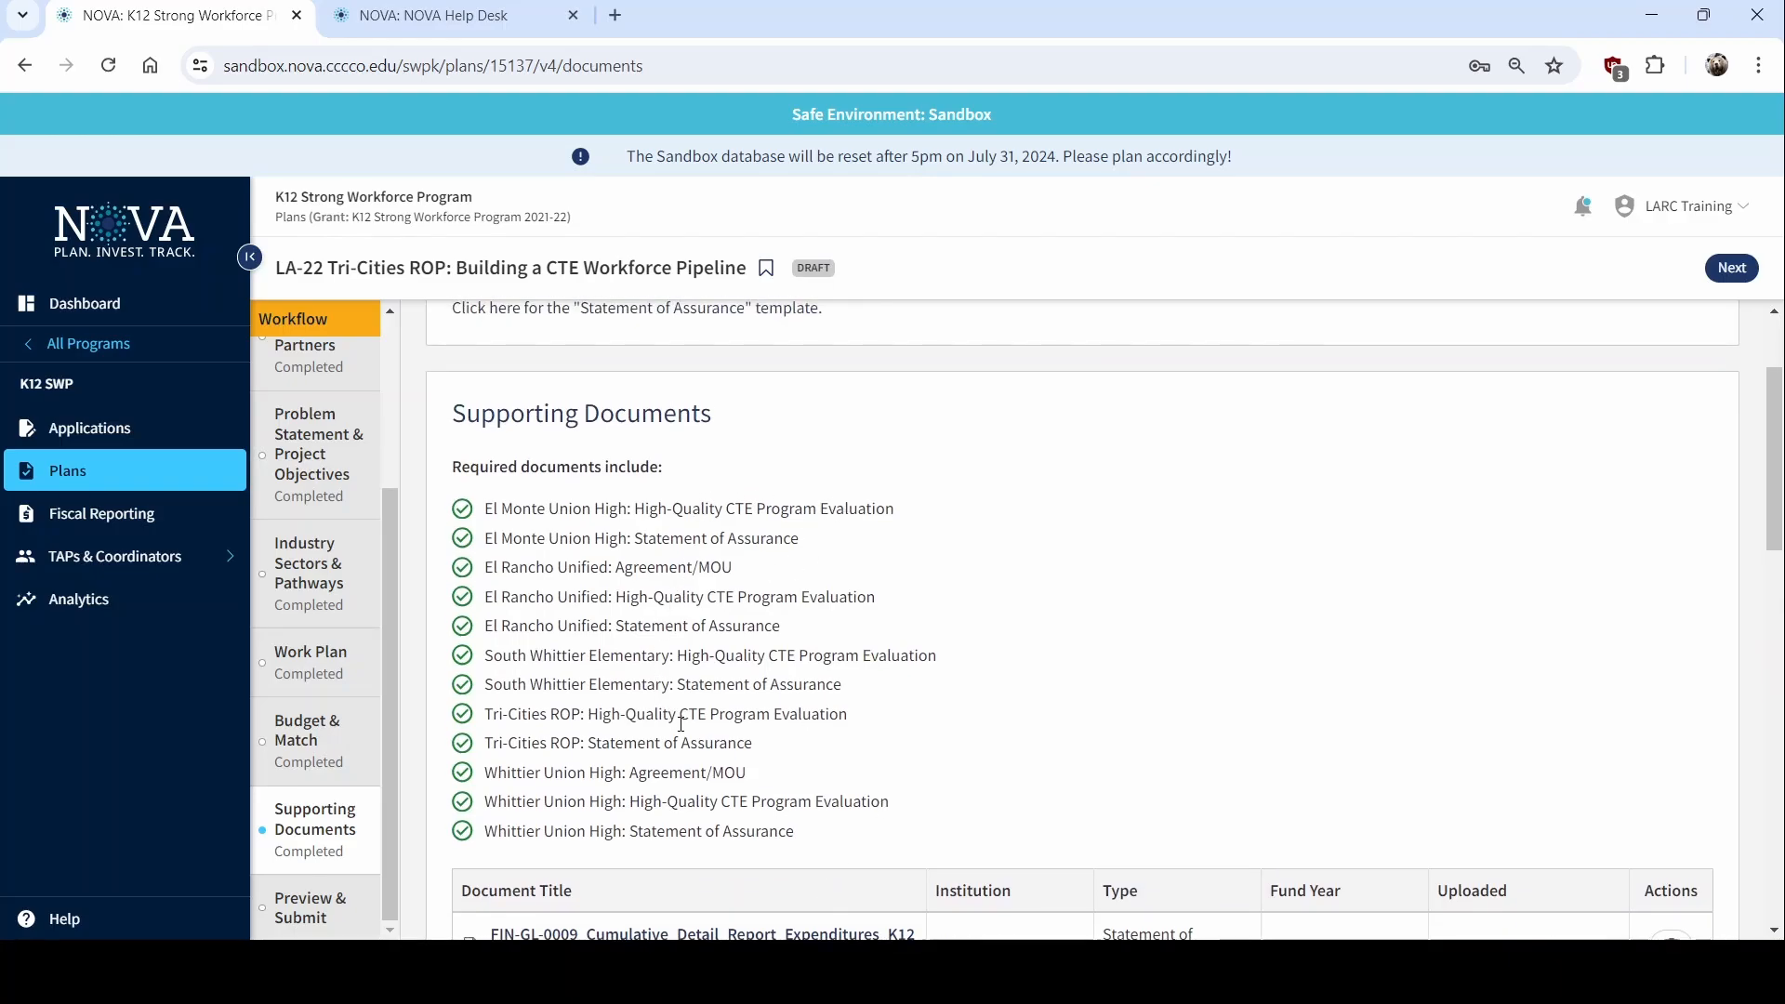
scroll(1019, 753, down, 5)
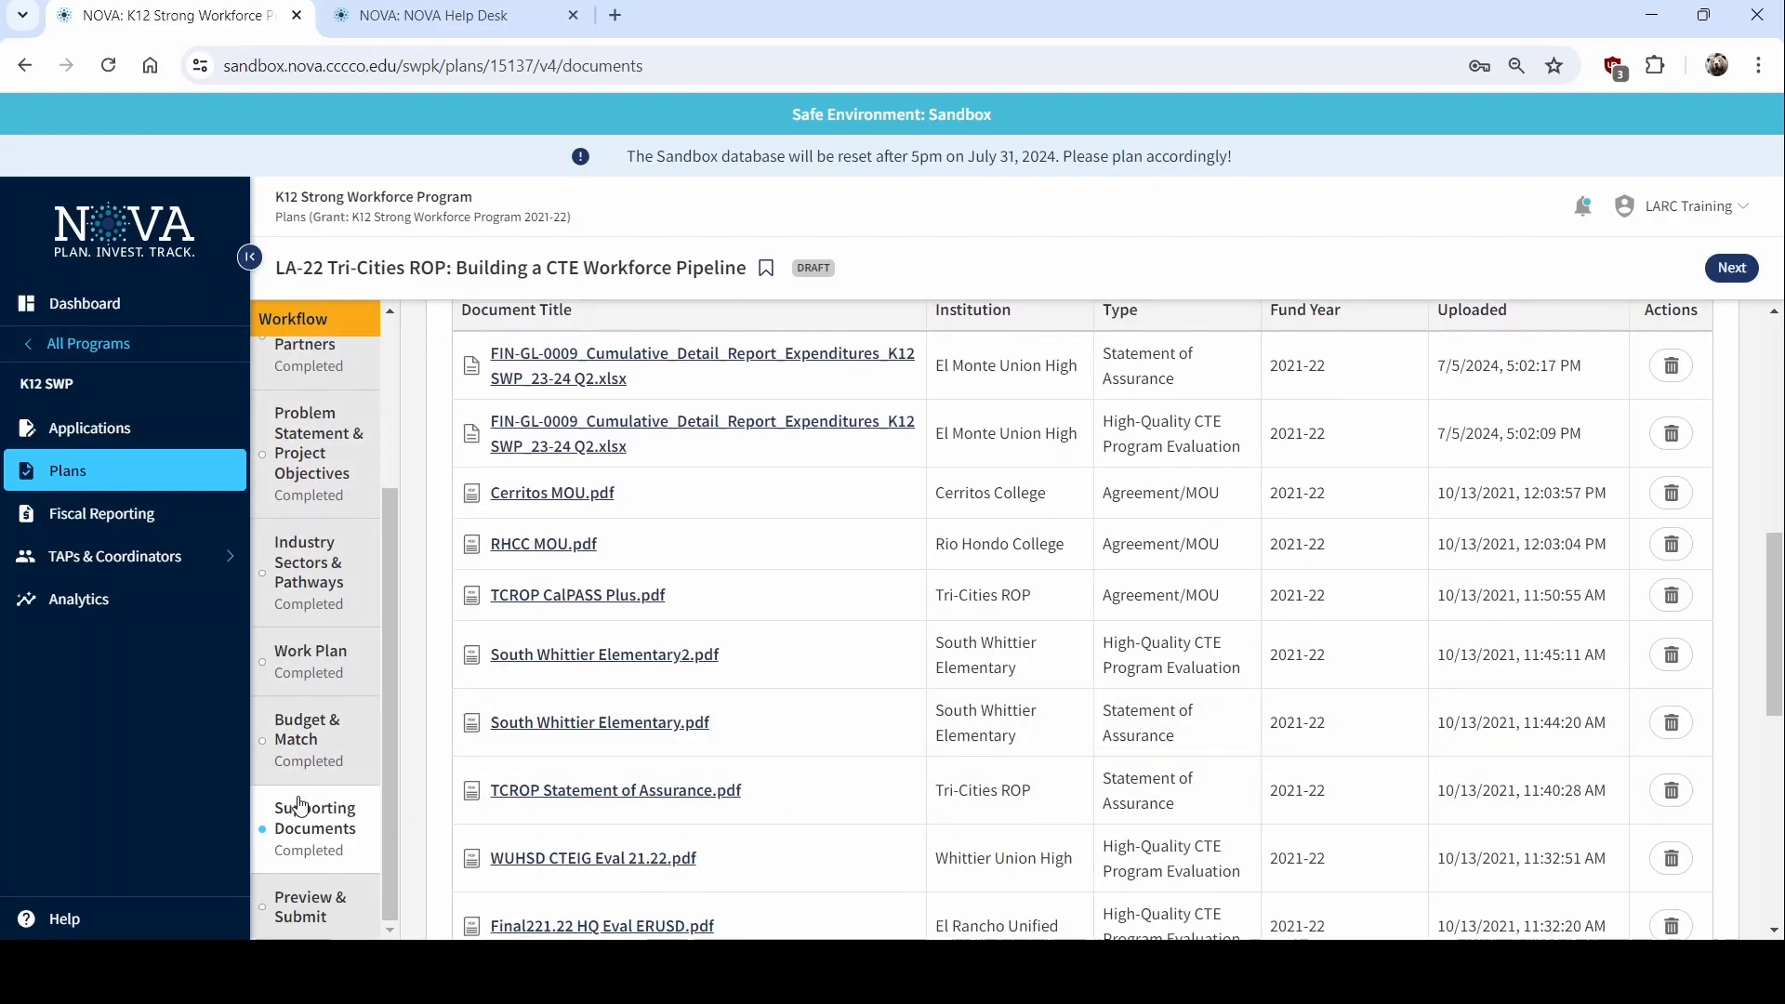
scroll(299, 805, up, 3)
scroll(317, 818, down, 3)
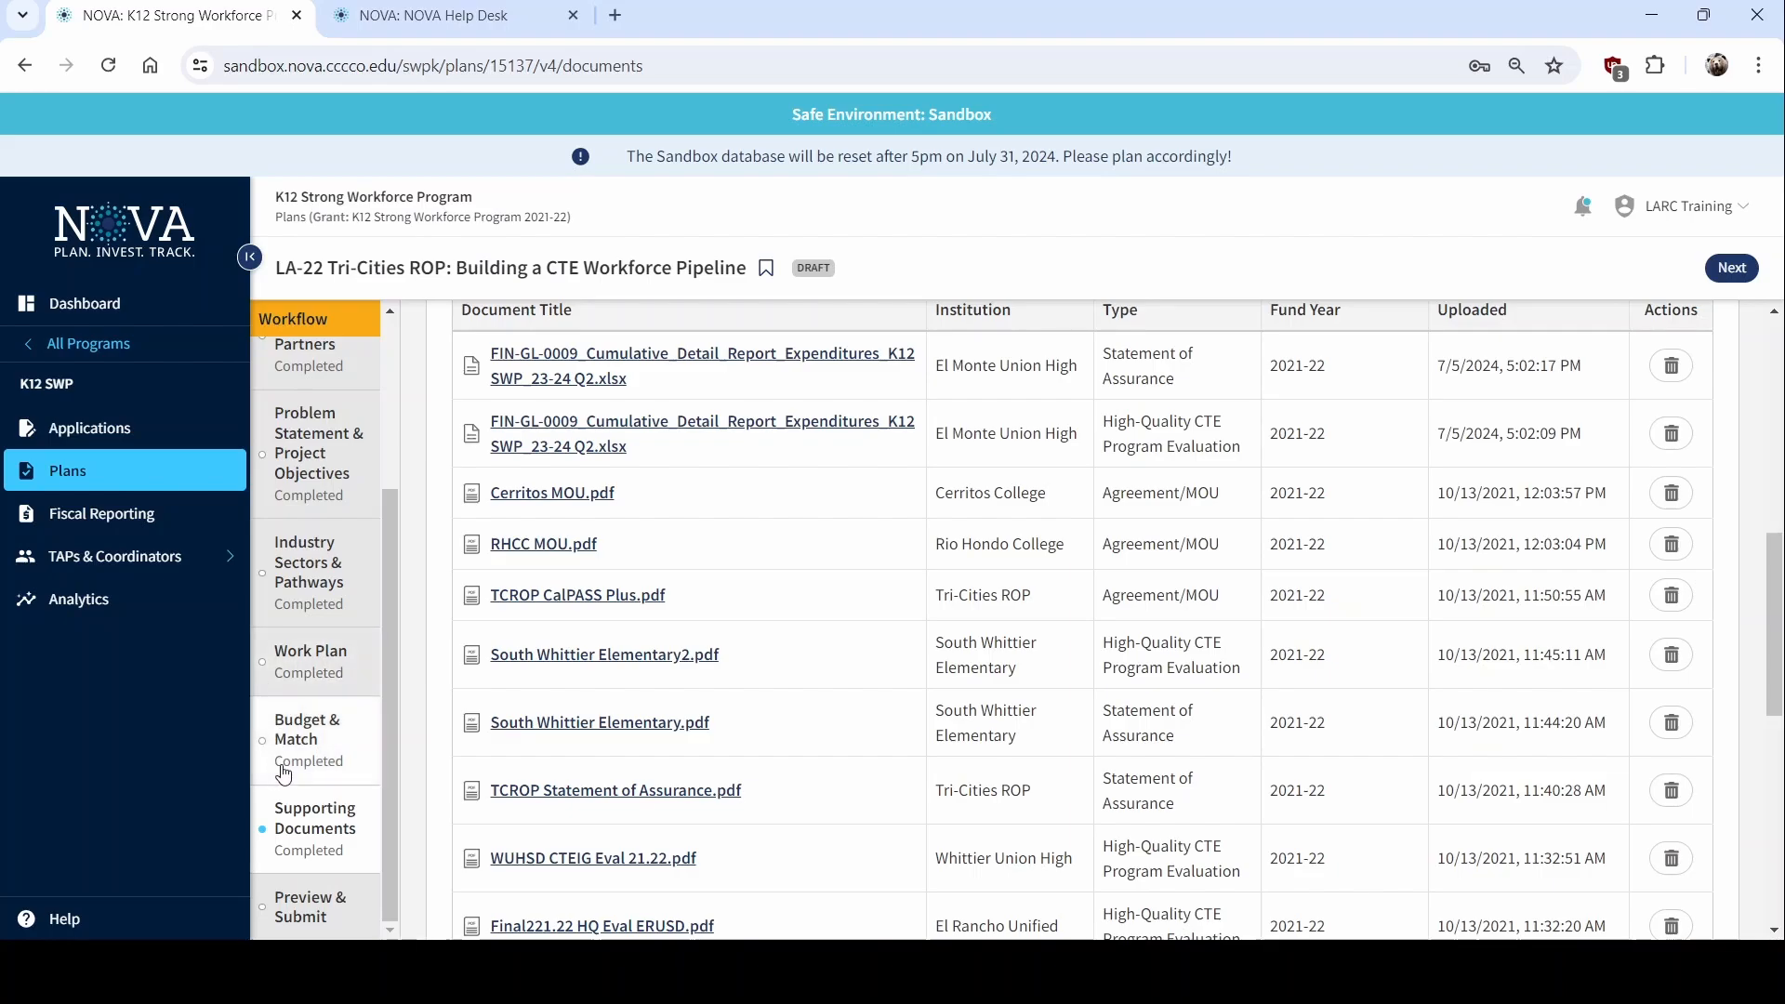
Preview the revised plan and submit it for review, confirming the submission
click(309, 906)
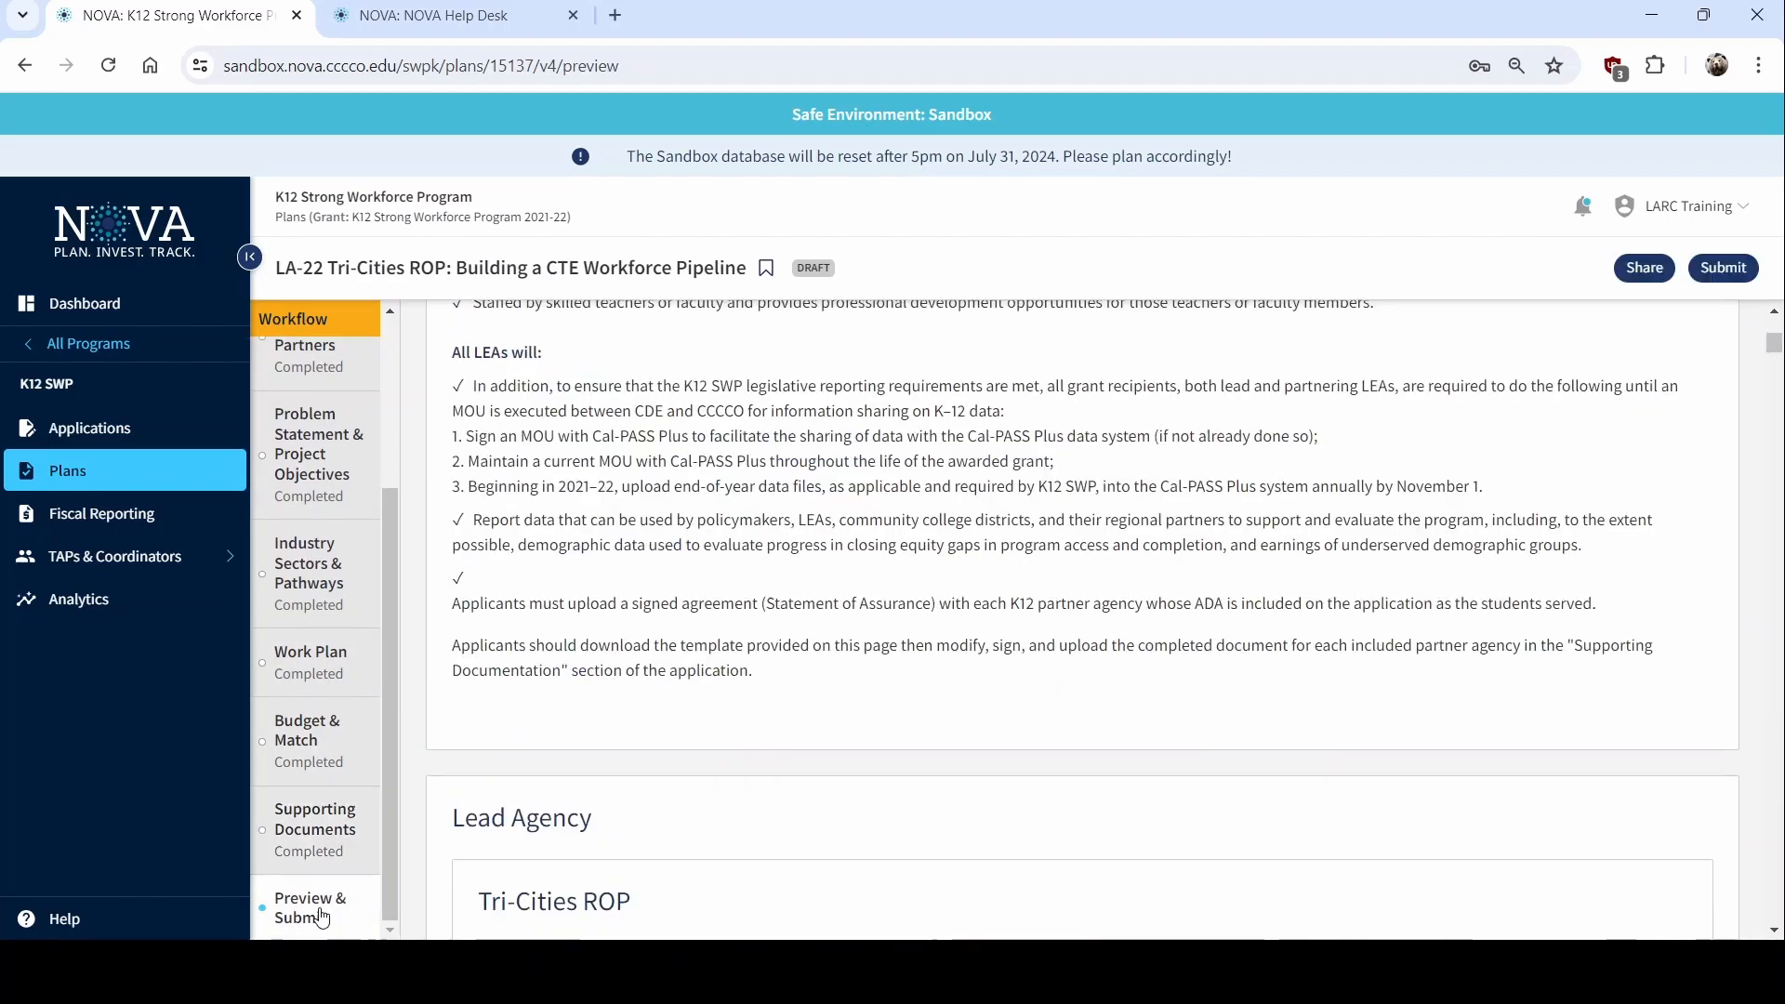
click(1722, 268)
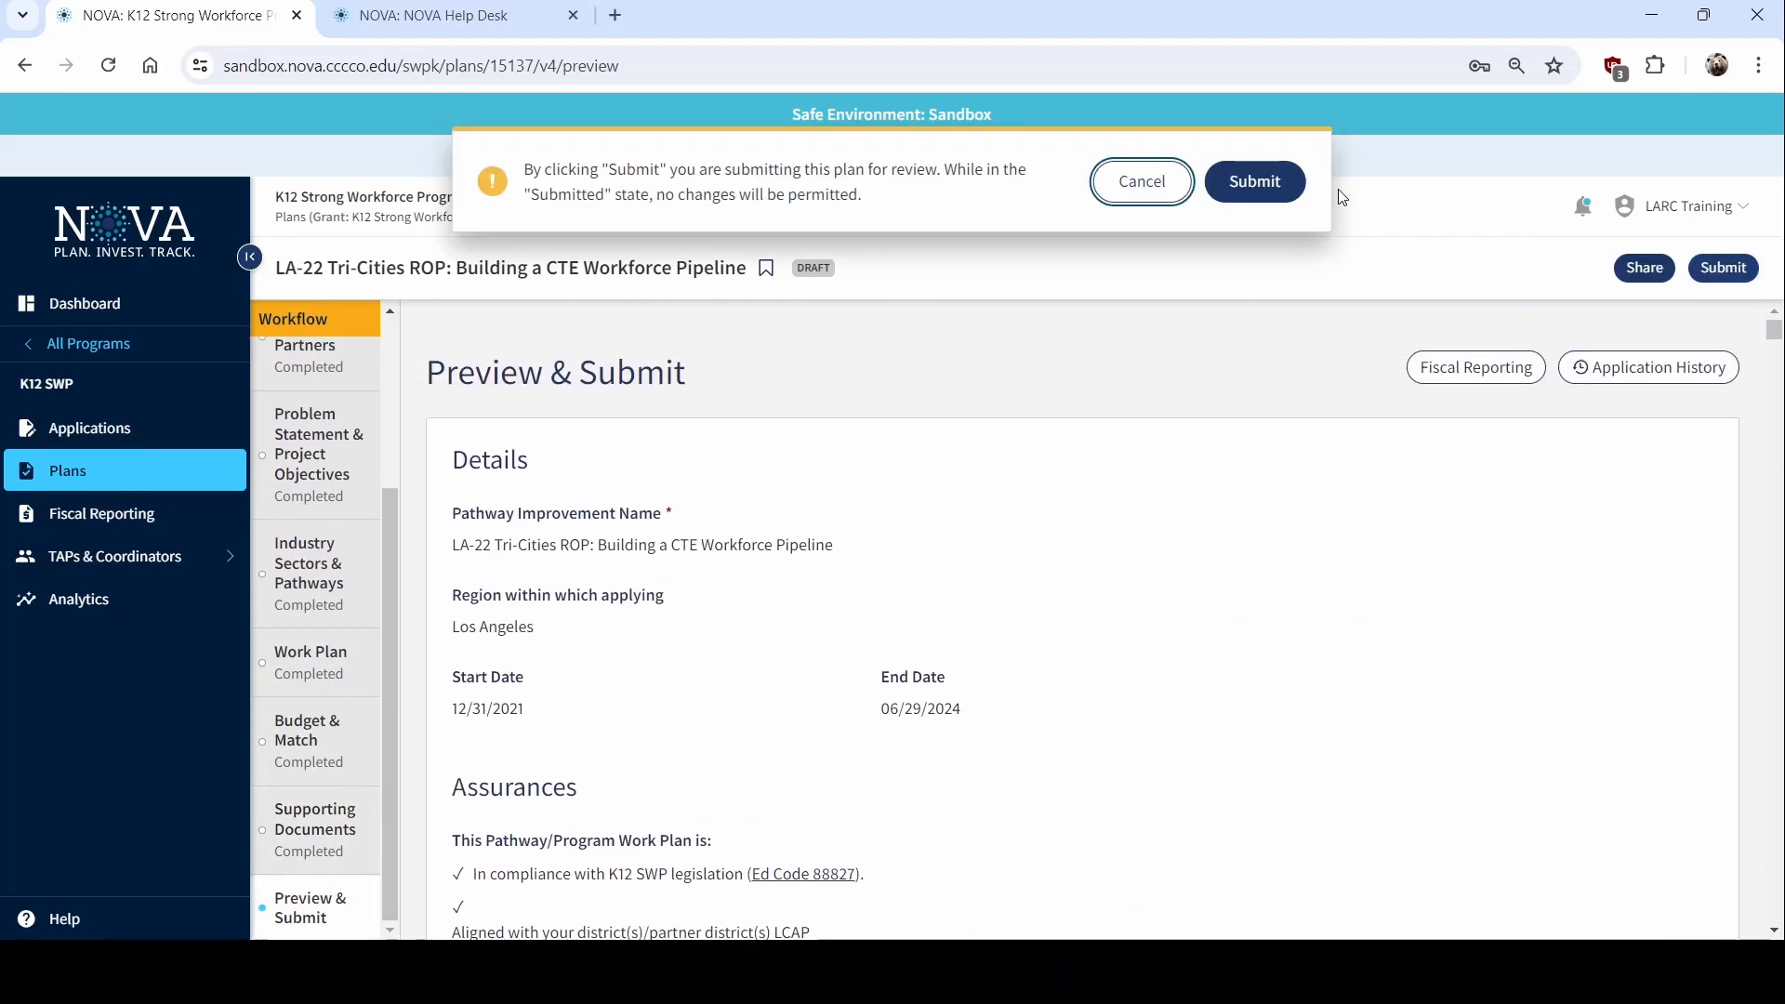
click(1255, 179)
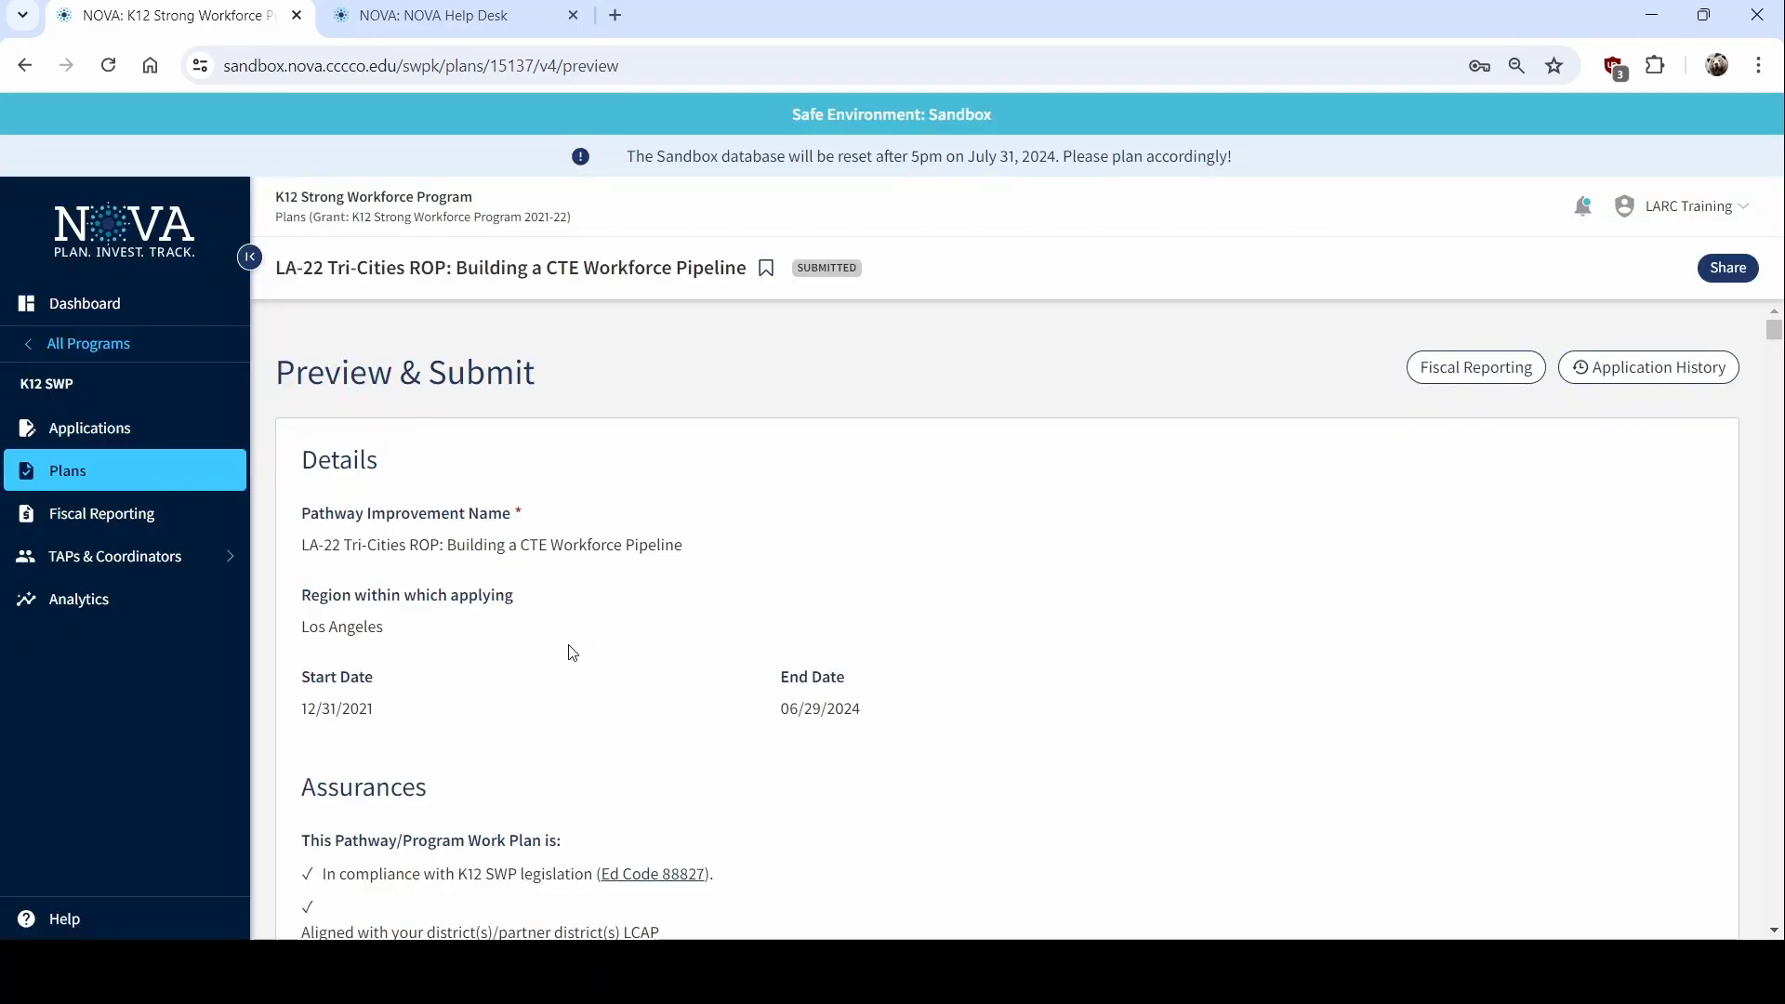
Approve the submitted plan as certifying authority in its Certification section
click(1773, 410)
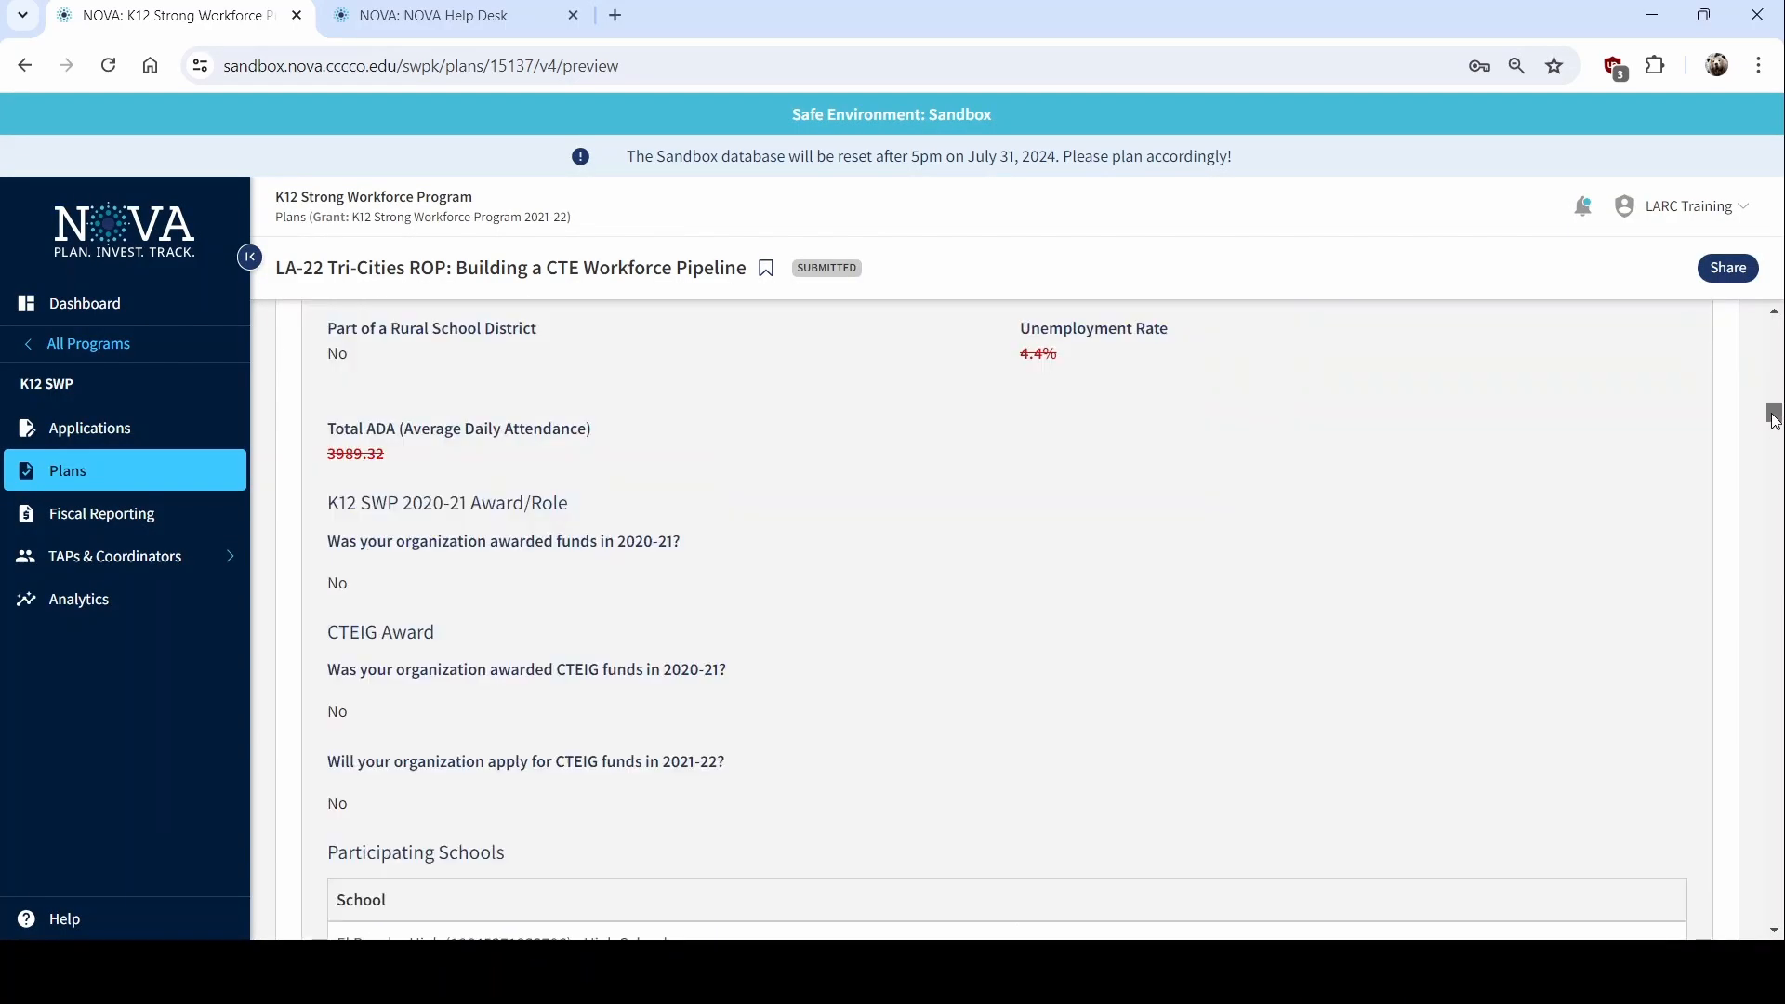
click(1769, 821)
drag(1766, 814, 1769, 921)
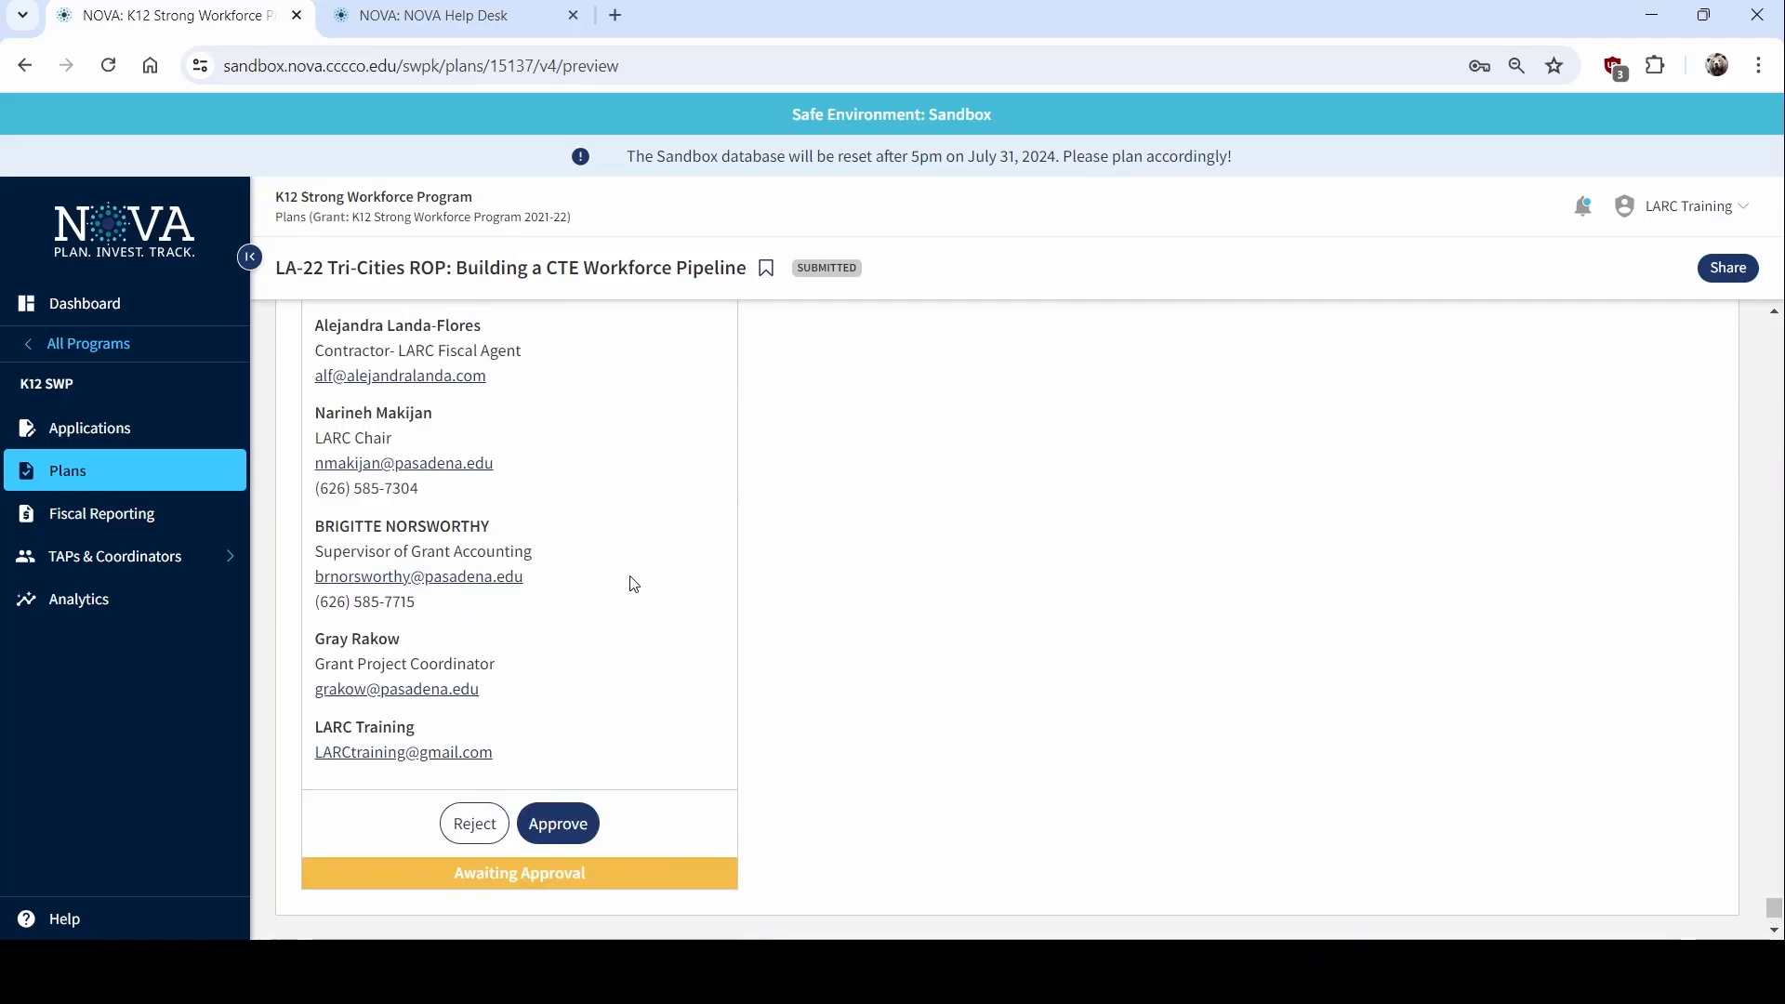
scroll(728, 618, up, 5)
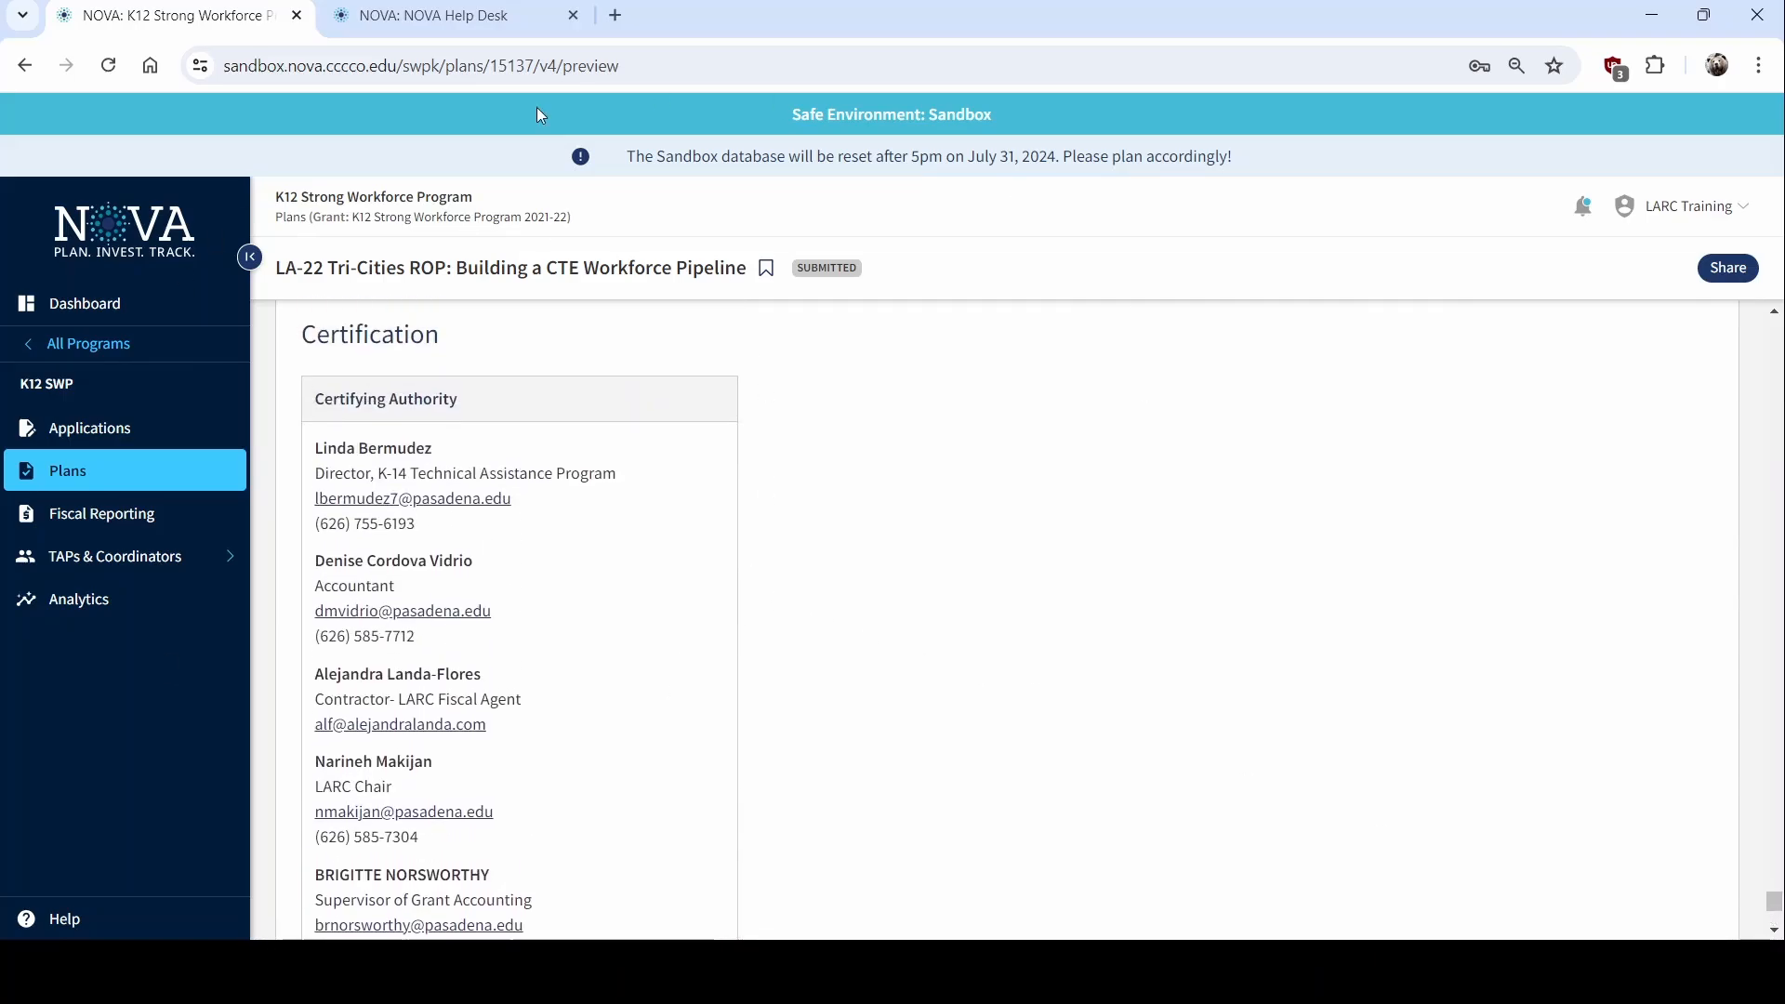
scroll(479, 622, down, 7)
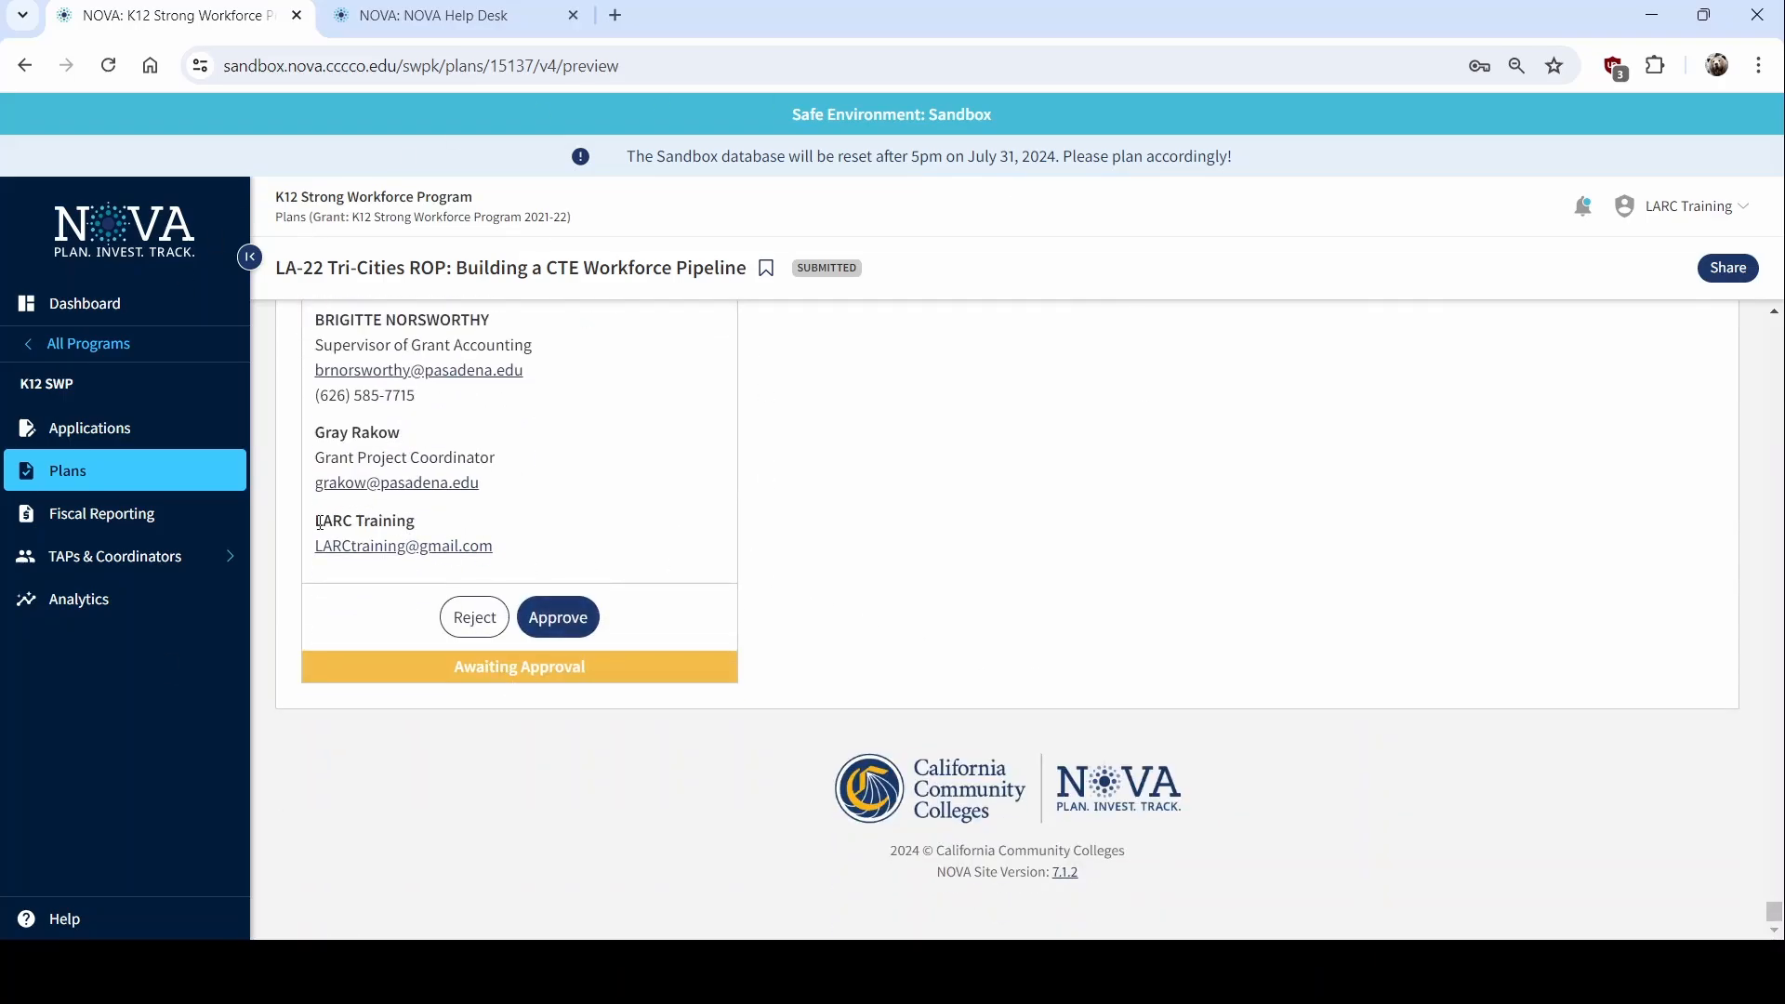
drag(319, 523, 518, 562)
click(549, 569)
click(568, 624)
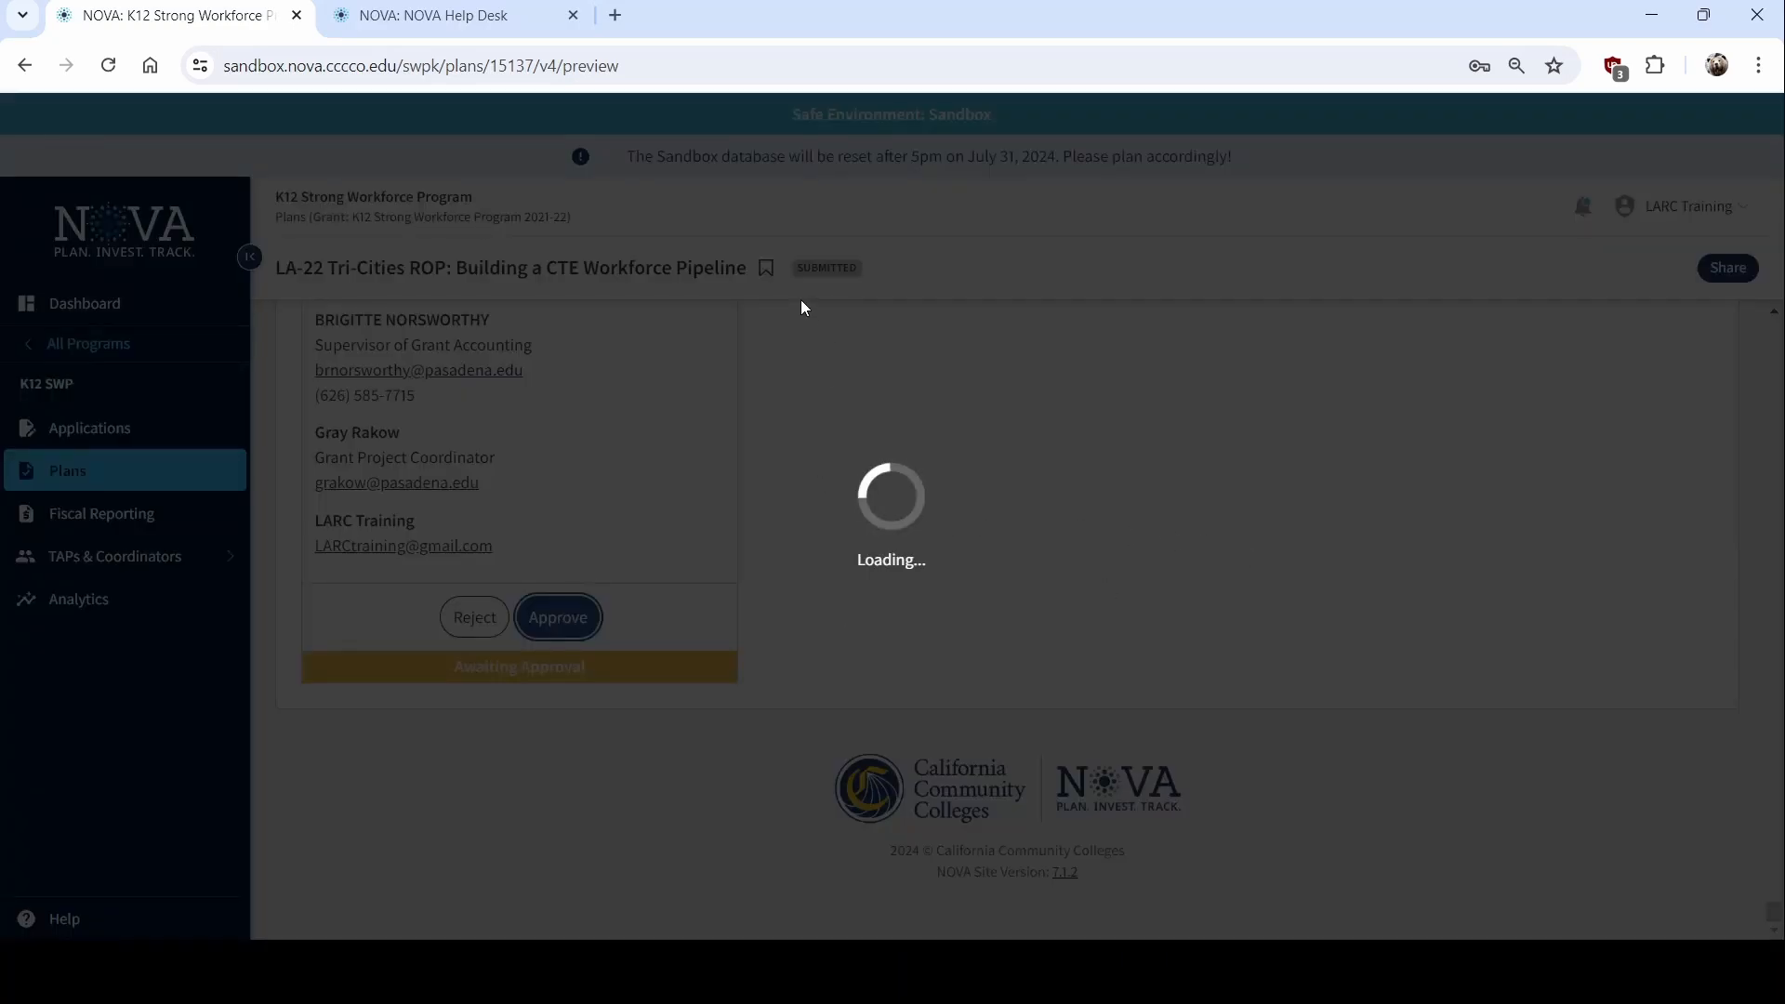
Open the plan's fiscal reporting from the certified plan's preview, refreshing the page after the application error
scroll(1396, 687, up, 20)
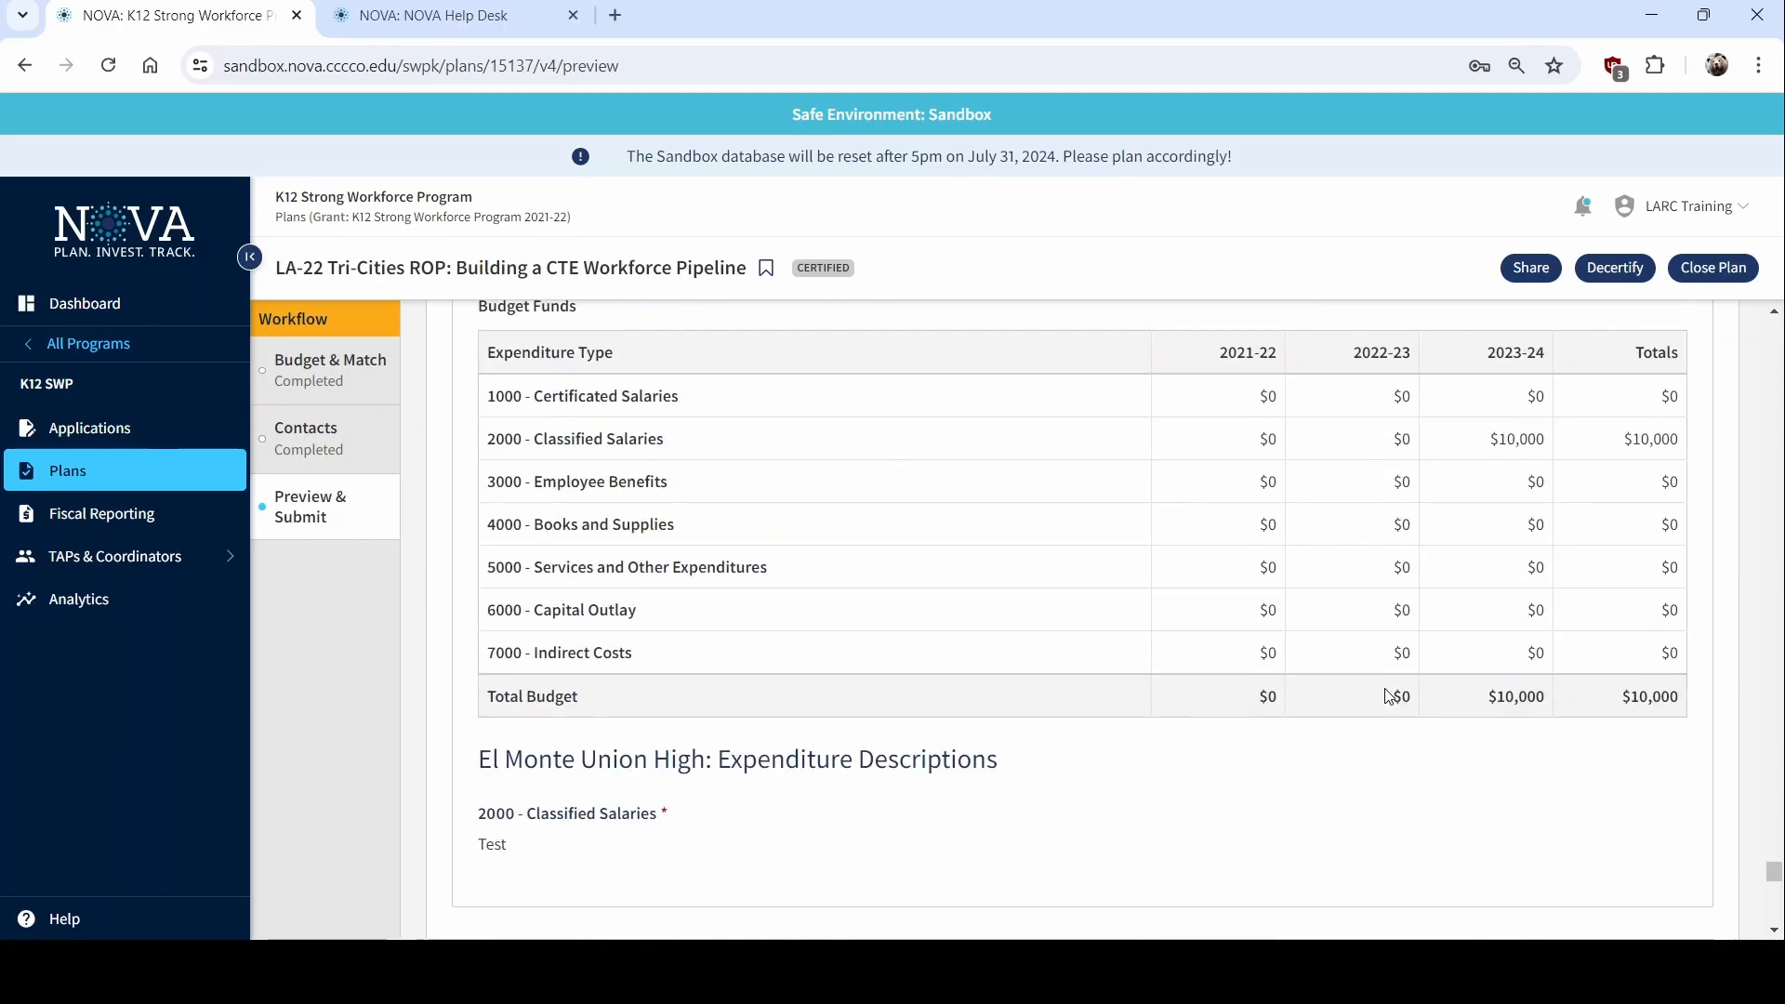
scroll(1368, 668, up, 15)
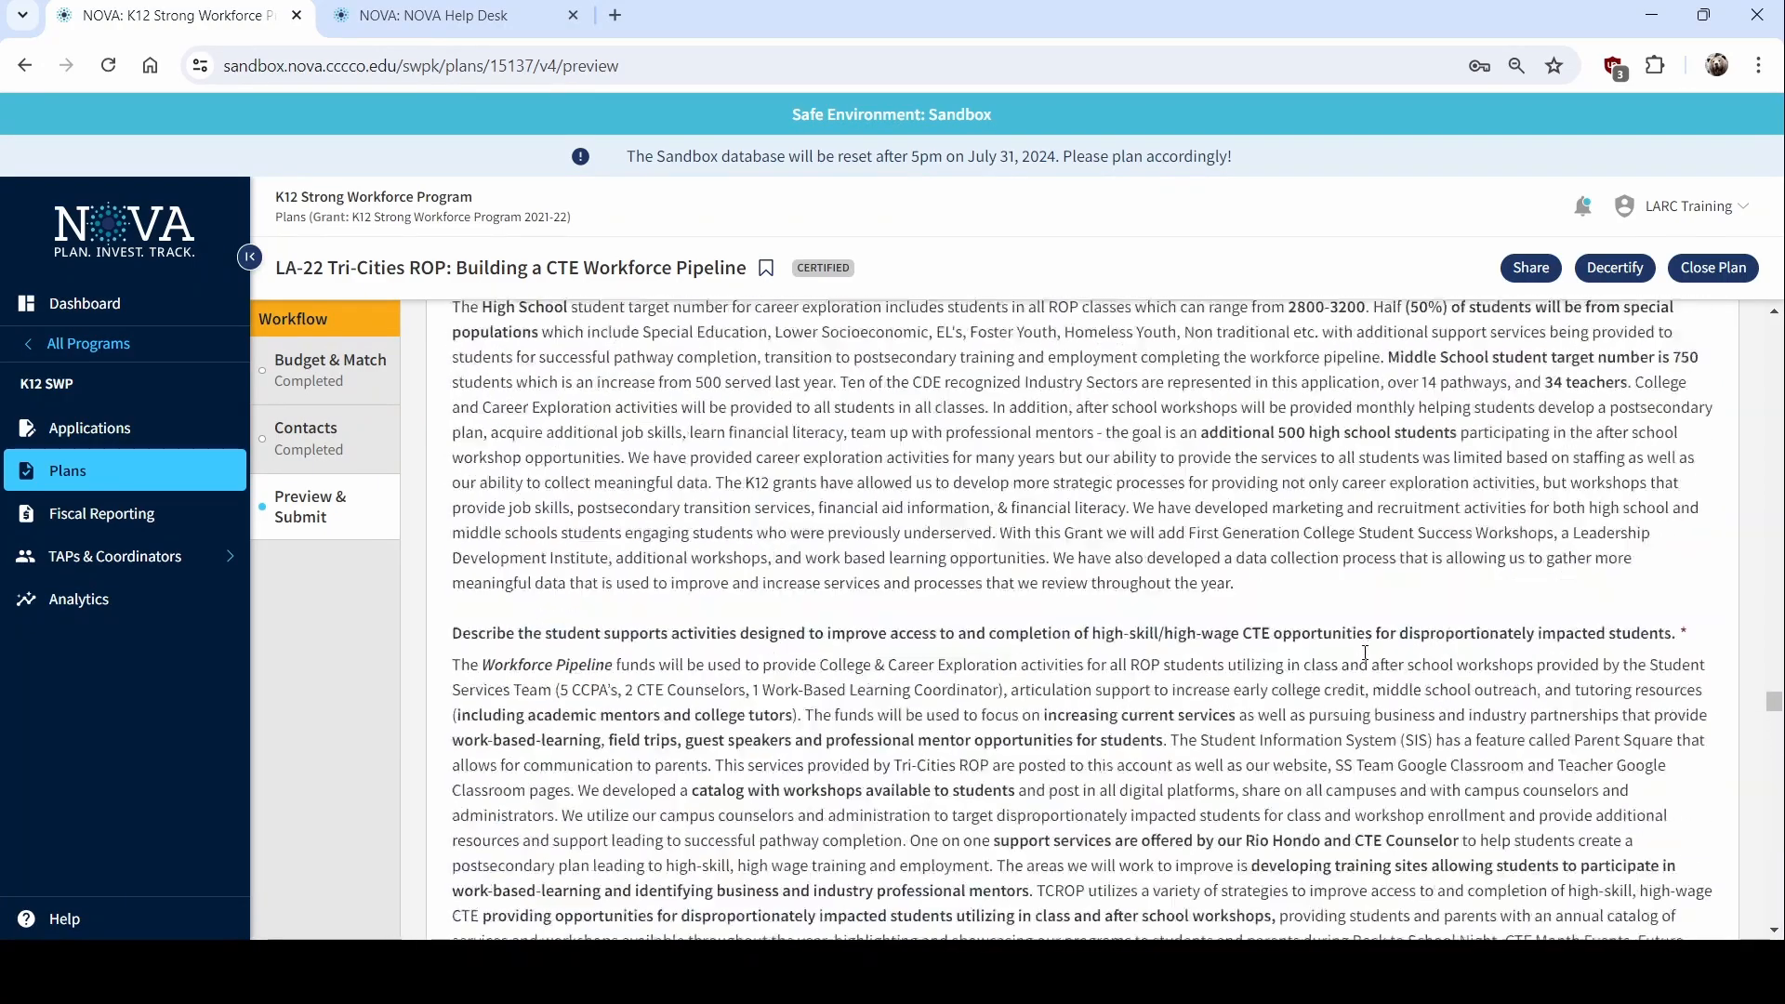
drag(1773, 690, 1763, 300)
click(1427, 372)
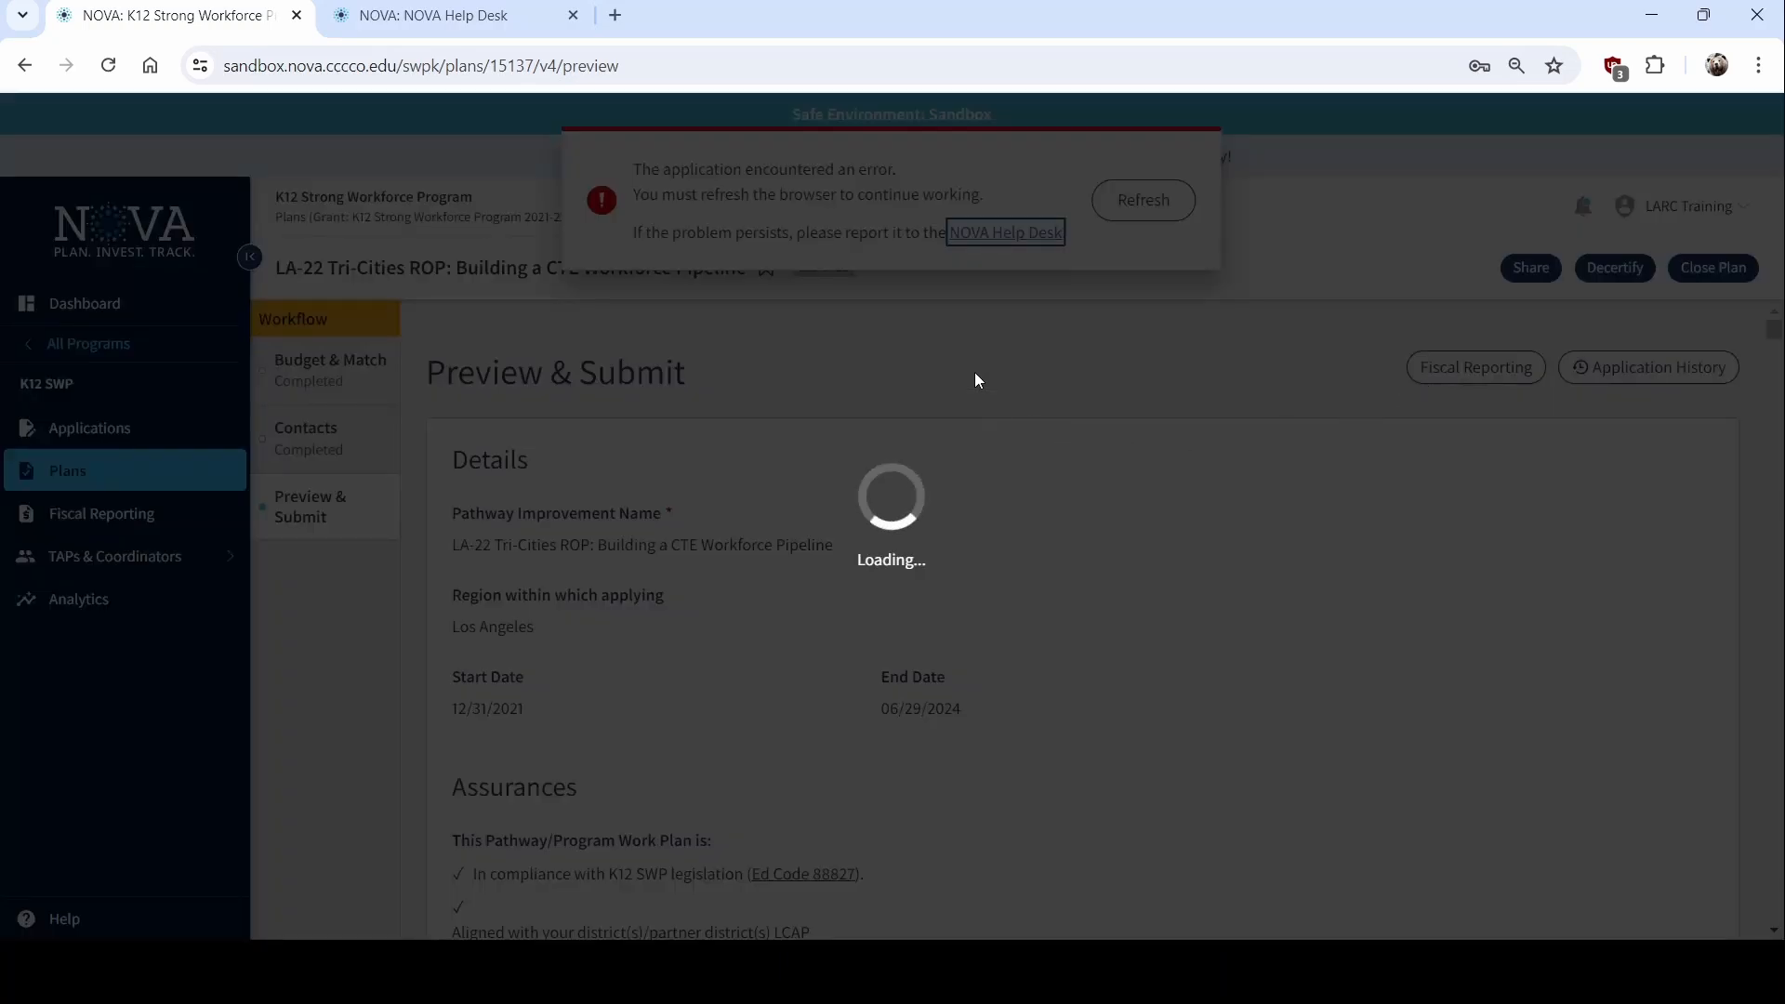
click(1146, 201)
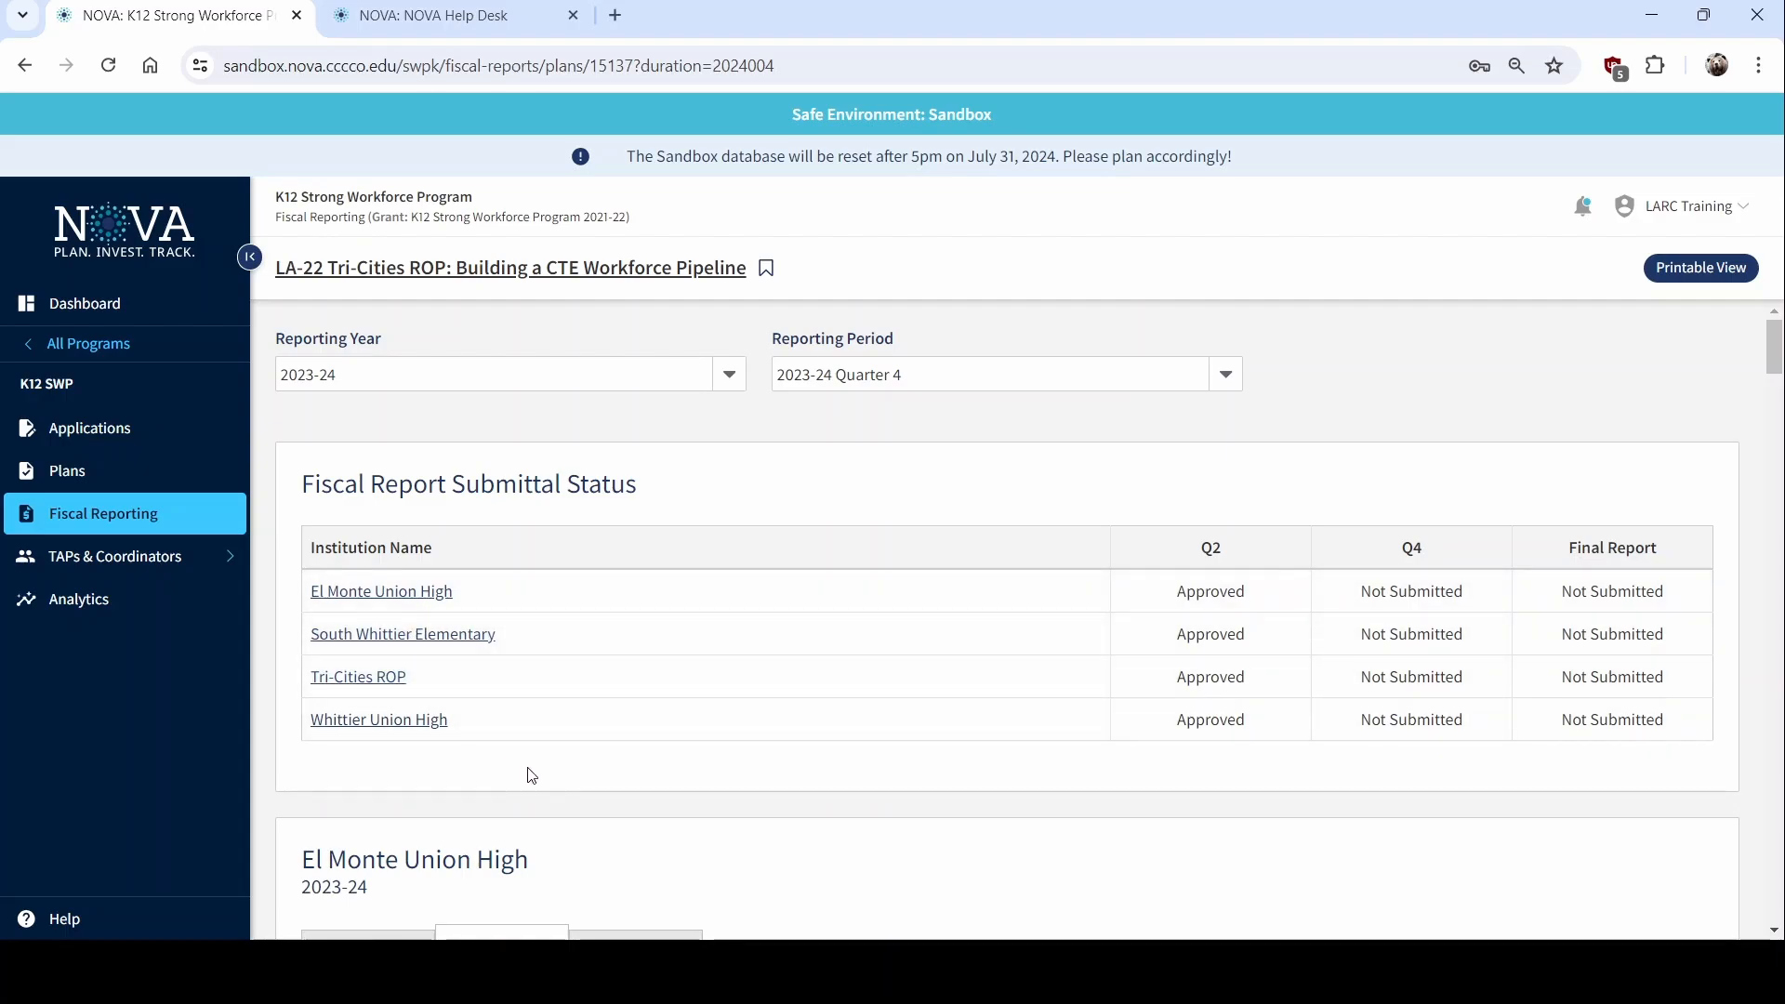
Examine El Monte Union High's 2023-24 Q4 expenditure table and the rest of its fiscal report
click(380, 592)
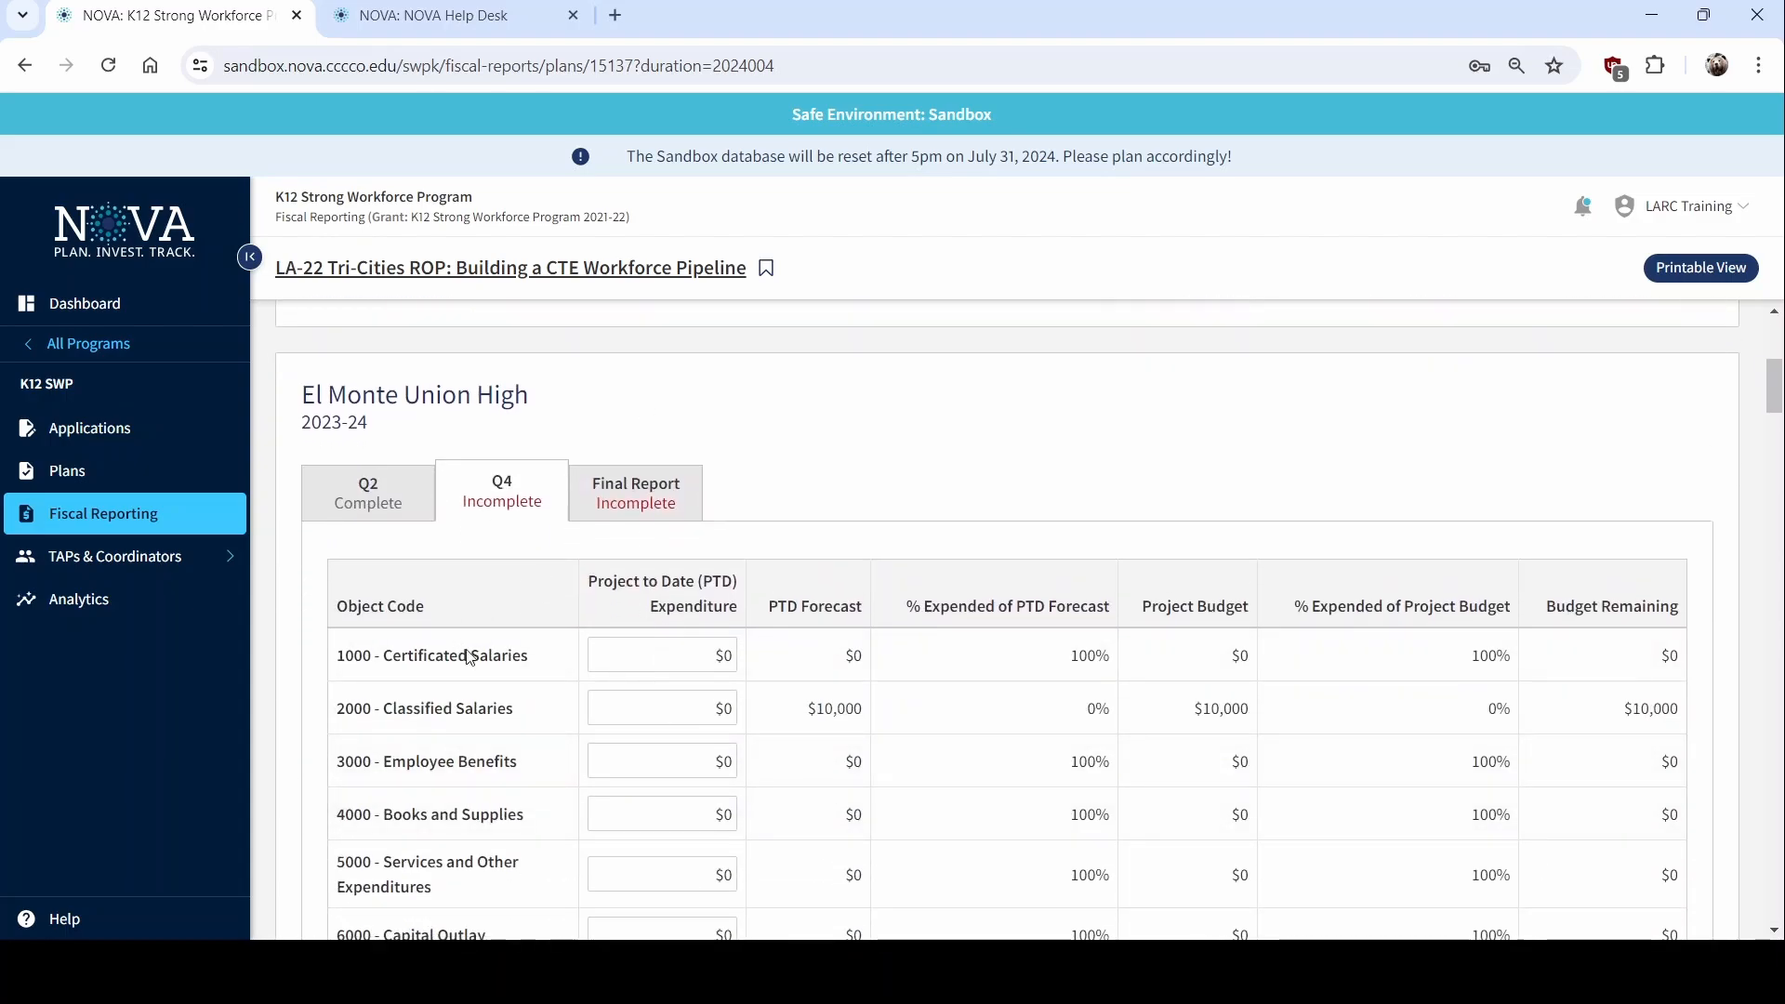
scroll(792, 771, down, 3)
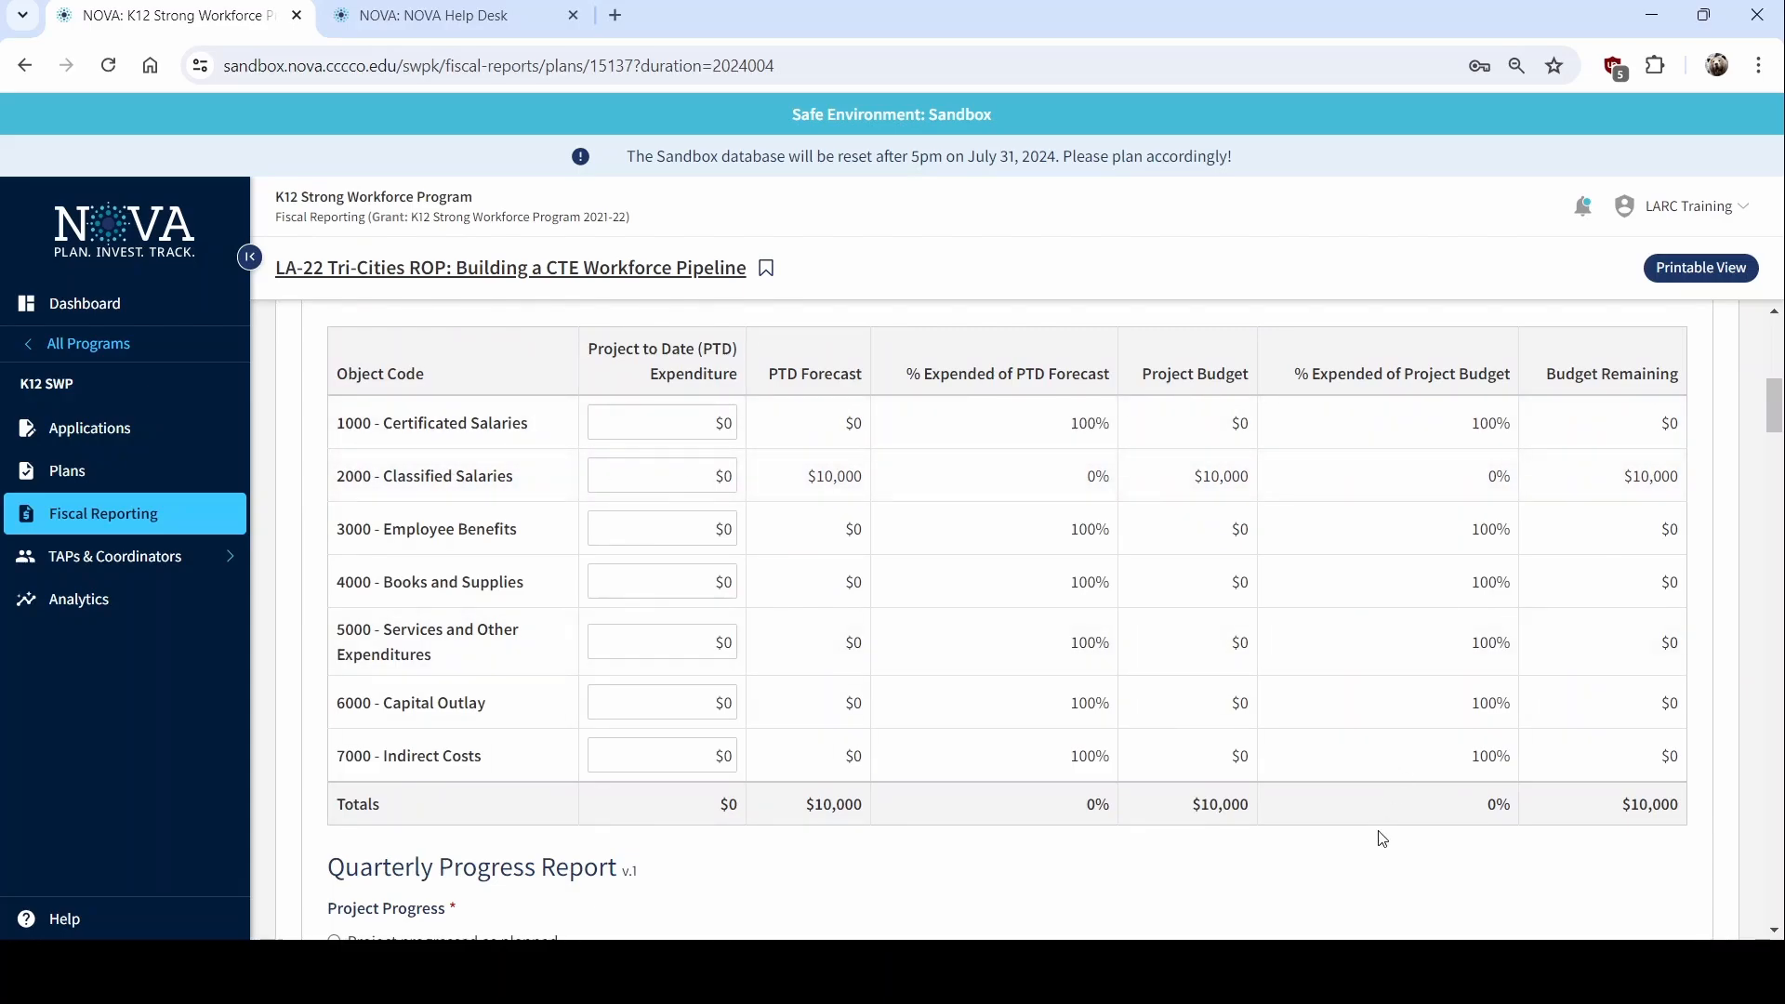
scroll(1383, 839, down, 9)
scroll(1156, 793, up, 20)
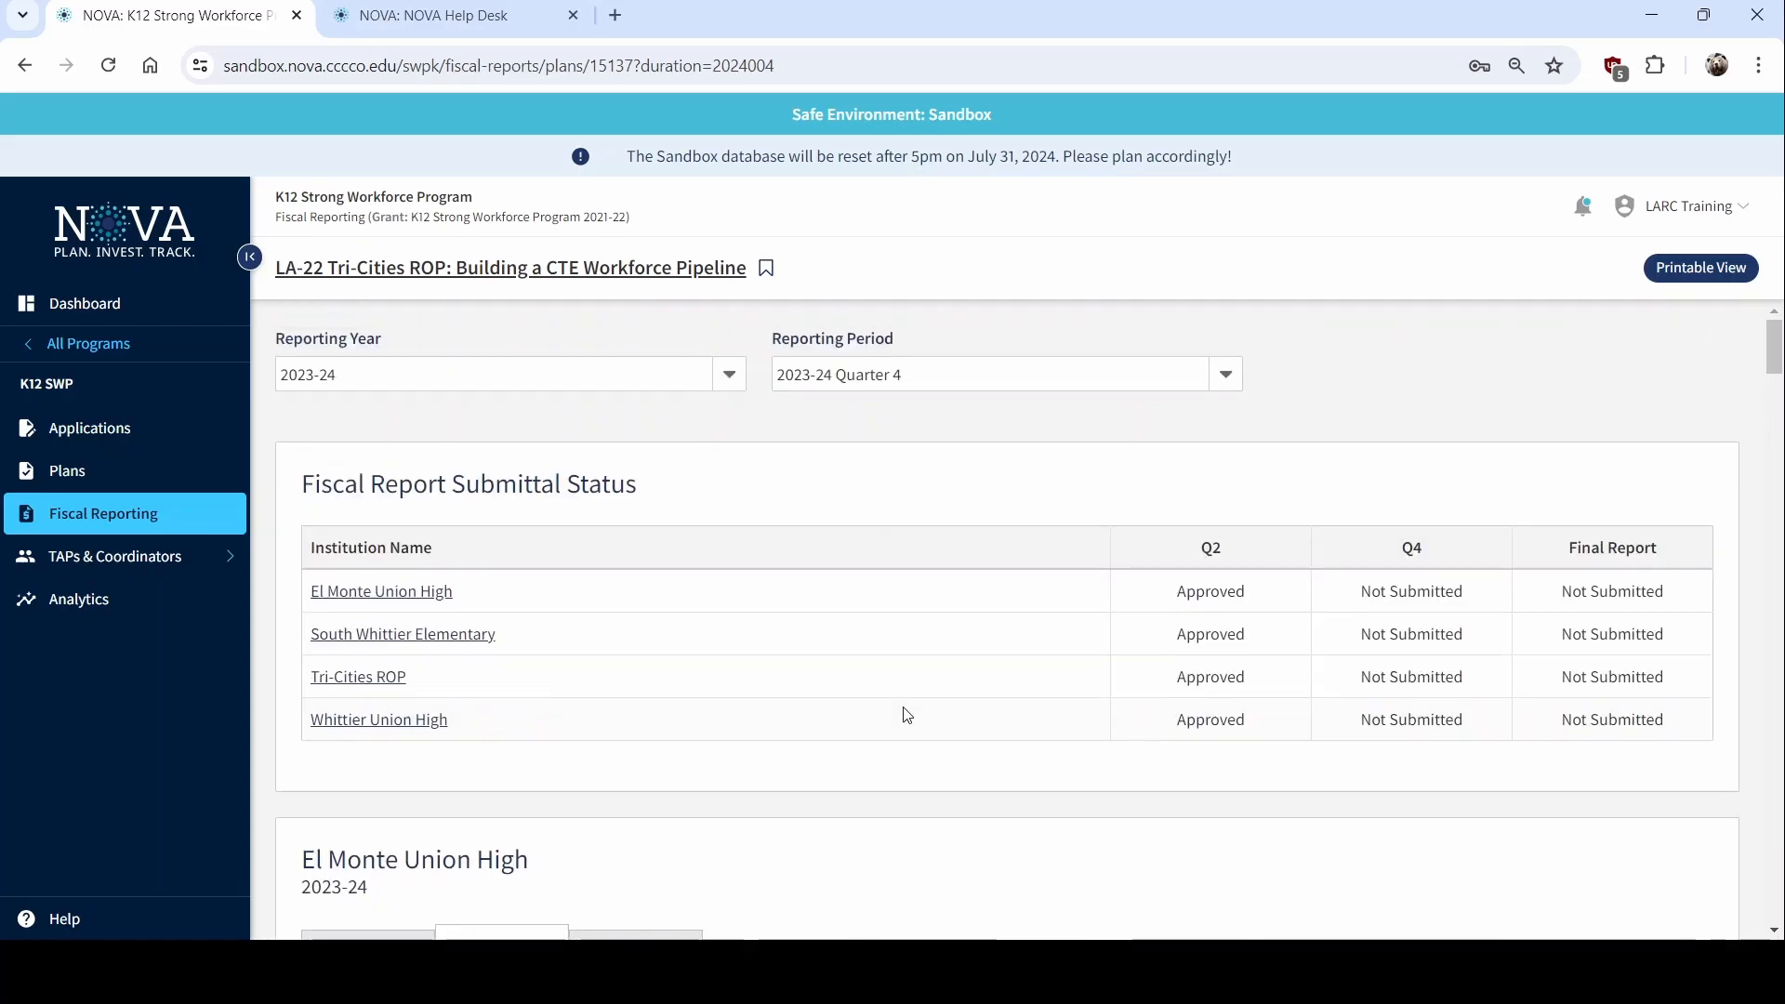
Switch the fiscal report to reporting year 2021-22 and check each institution's submittal status
click(448, 368)
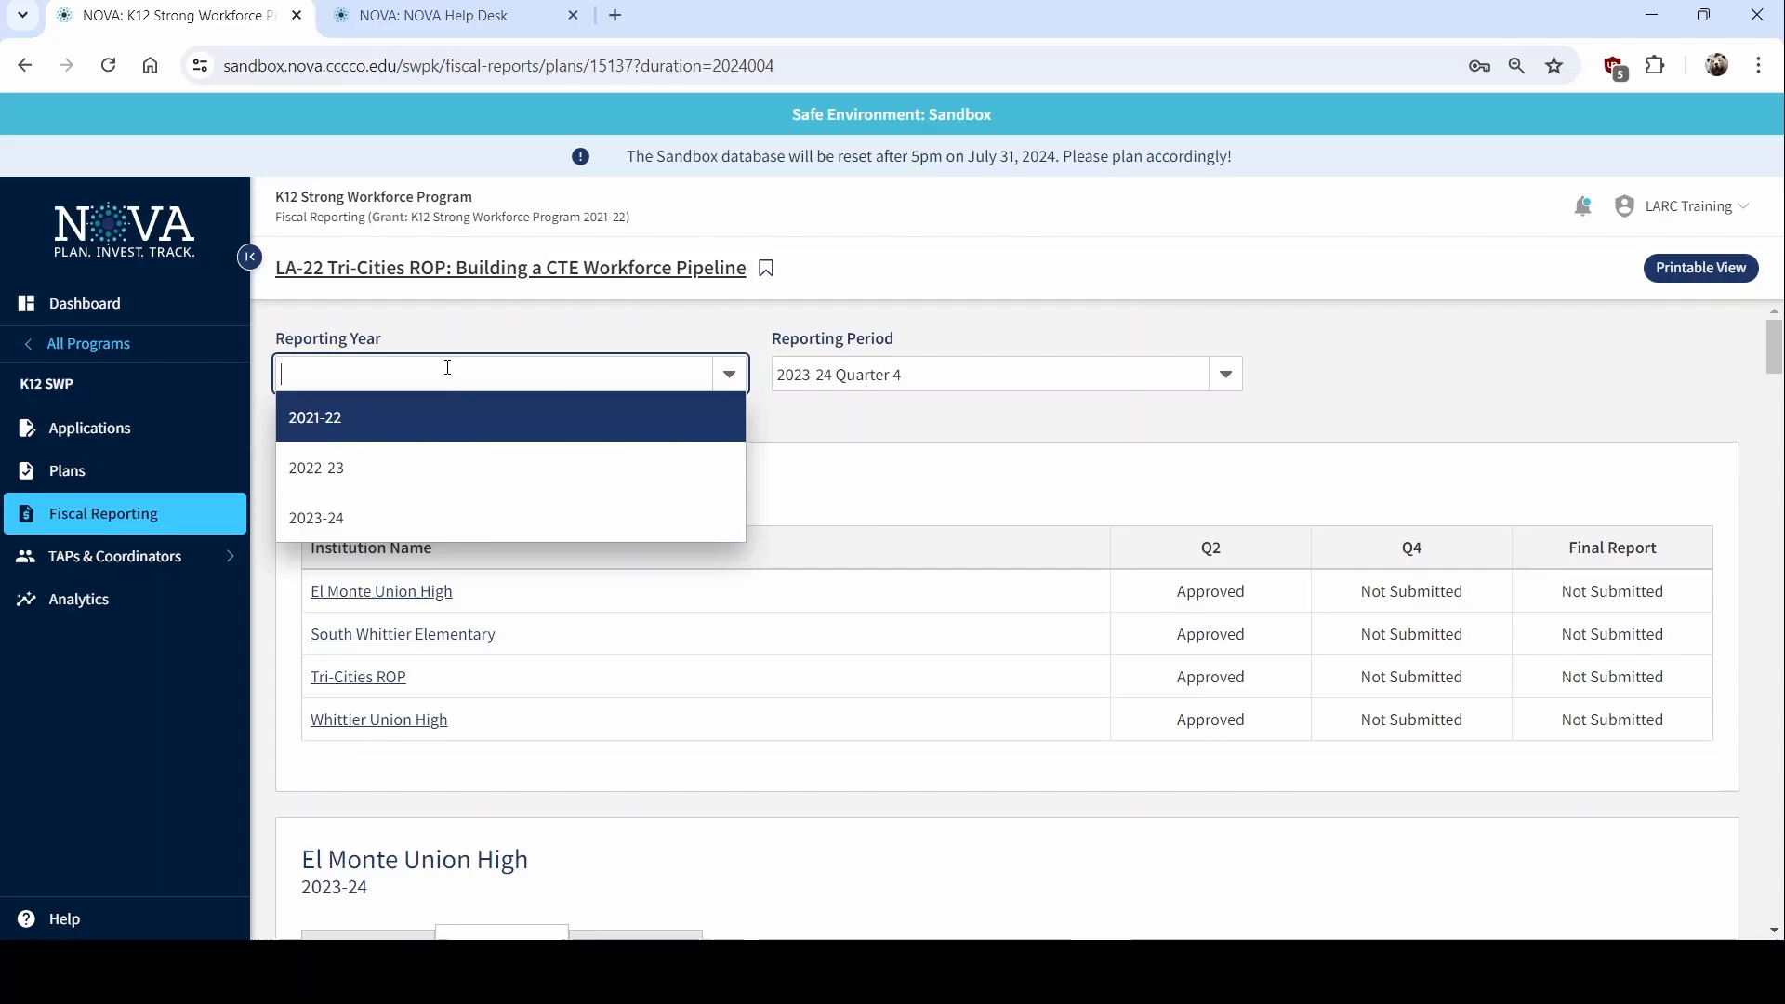
click(383, 417)
scroll(745, 734, down, 6)
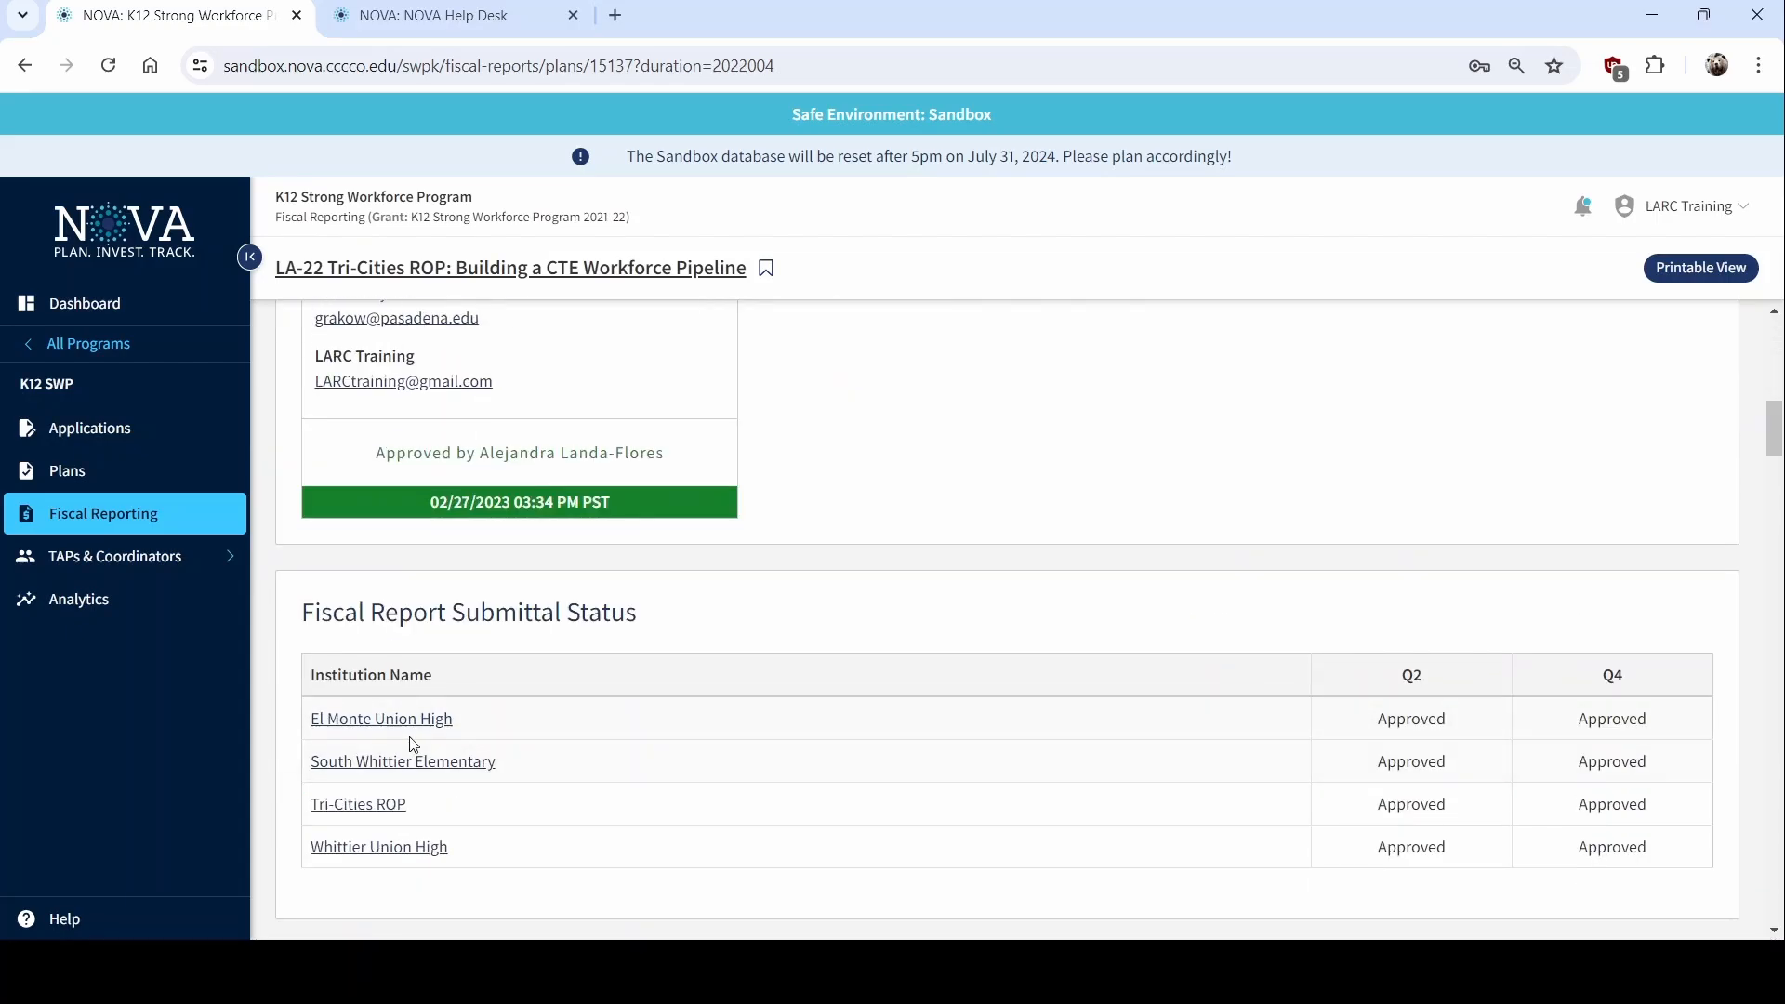
scroll(542, 755, down, 7)
scroll(546, 757, up, 12)
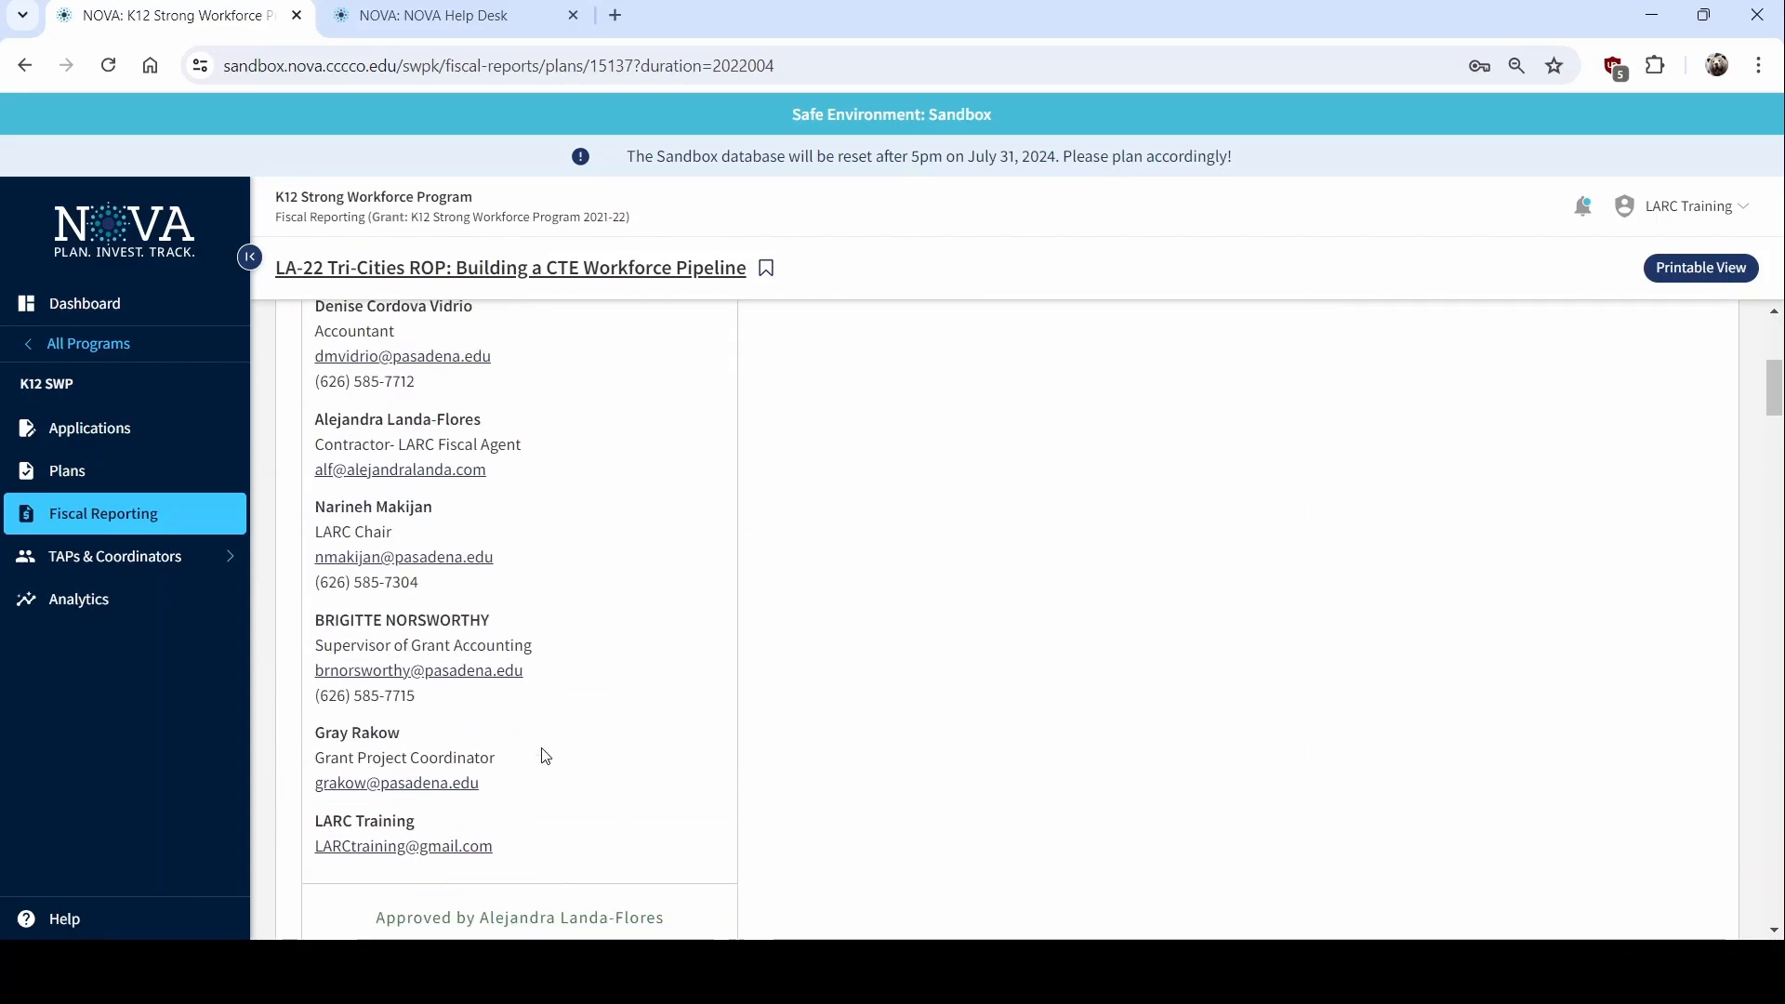
scroll(545, 757, up, 5)
Set the fiscal report's reporting year to 2023-24 and view its submittal status table
click(558, 374)
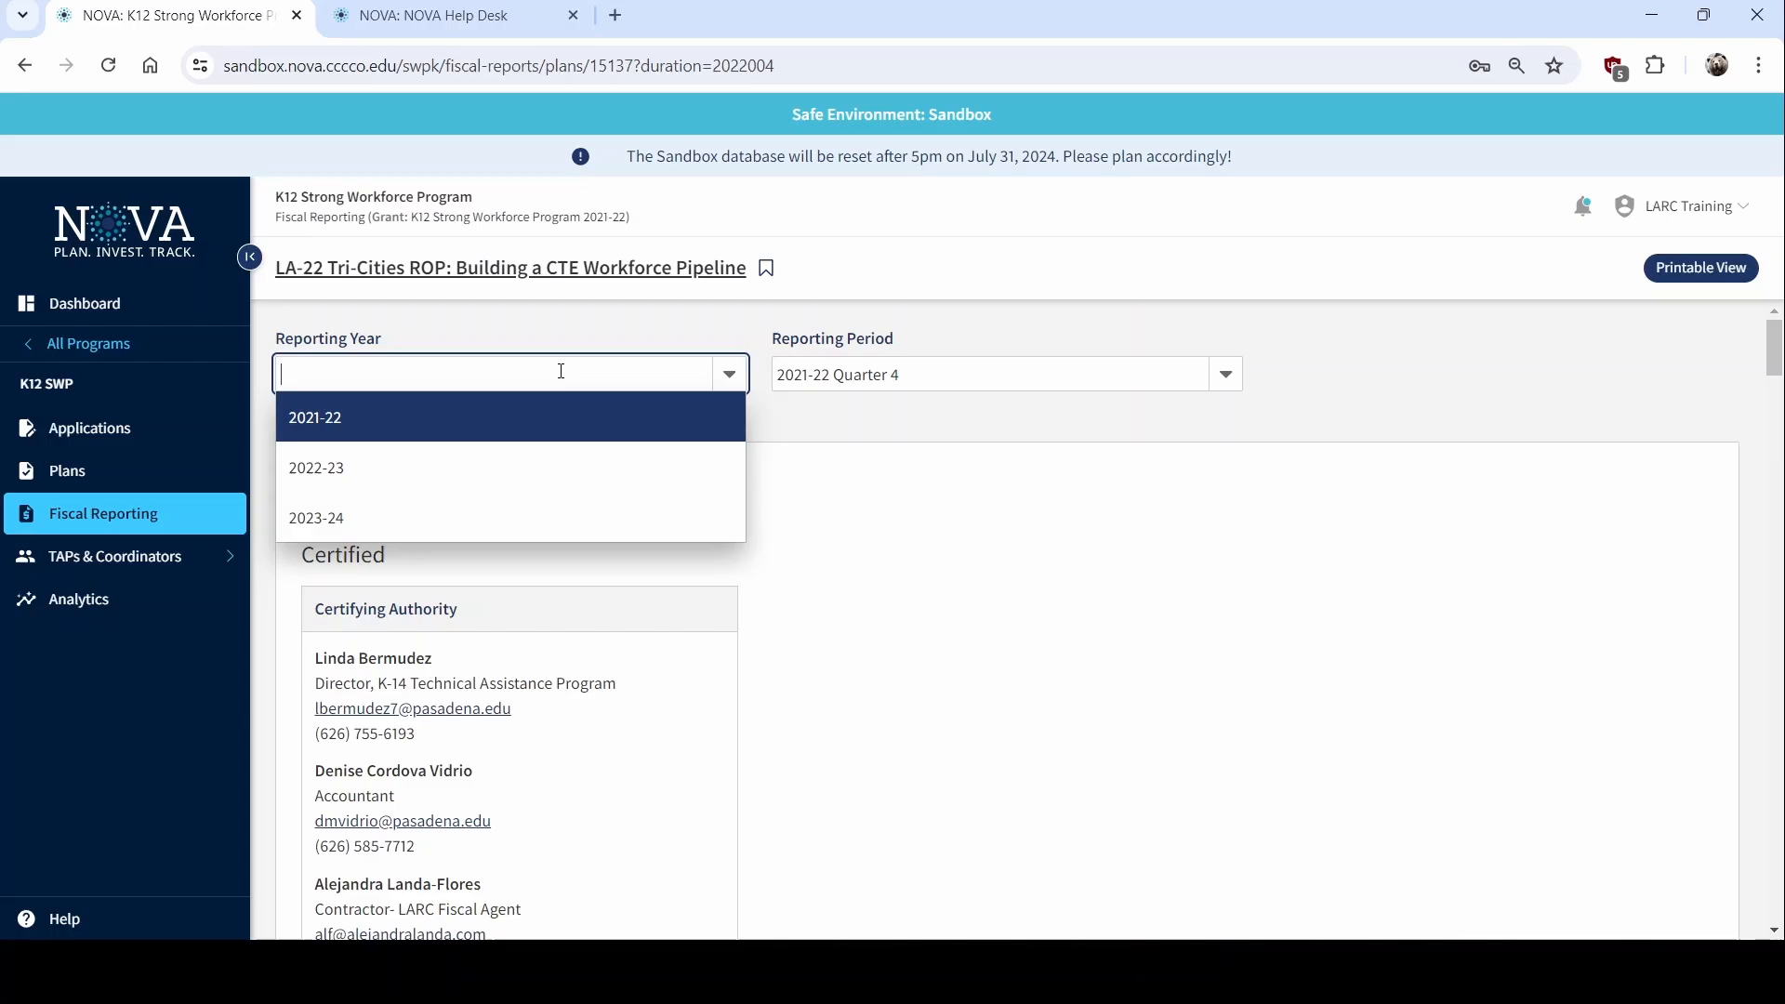
click(339, 511)
scroll(701, 745, down, 1)
scroll(701, 745, up, 1)
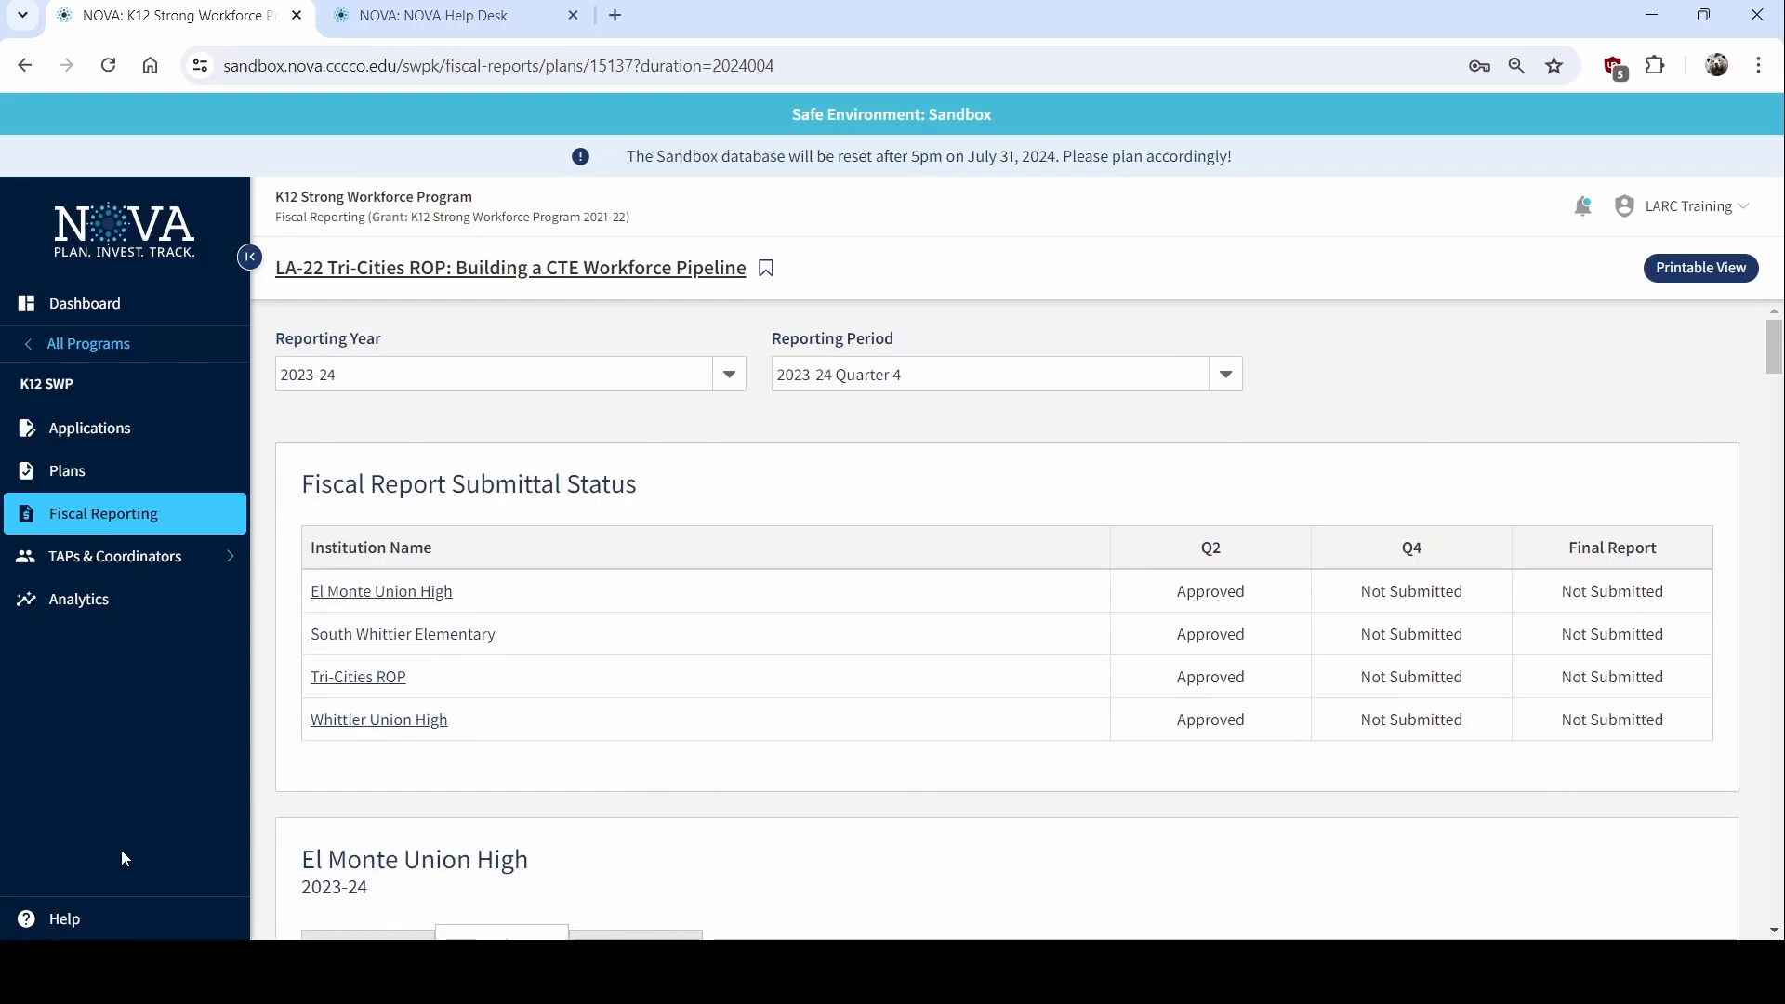
Open the NOVA support request form from the Help Desk, look over its fields, and return to the Help Desk page
click(62, 922)
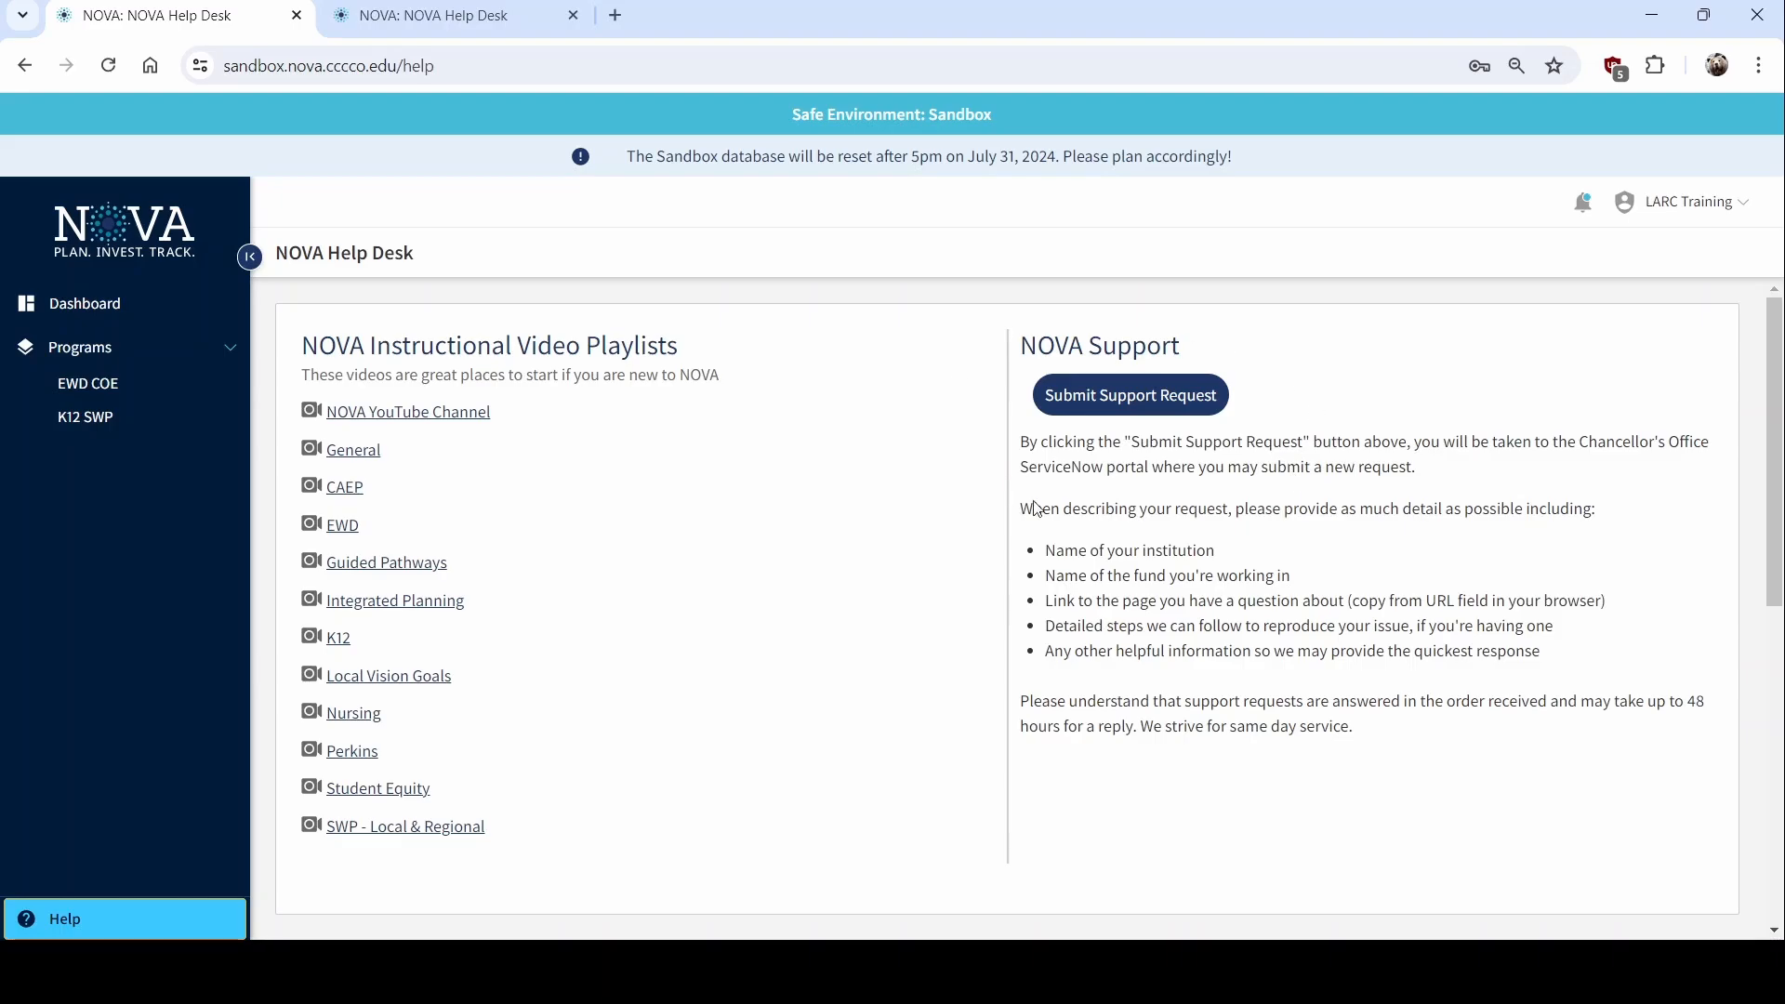
click(1130, 395)
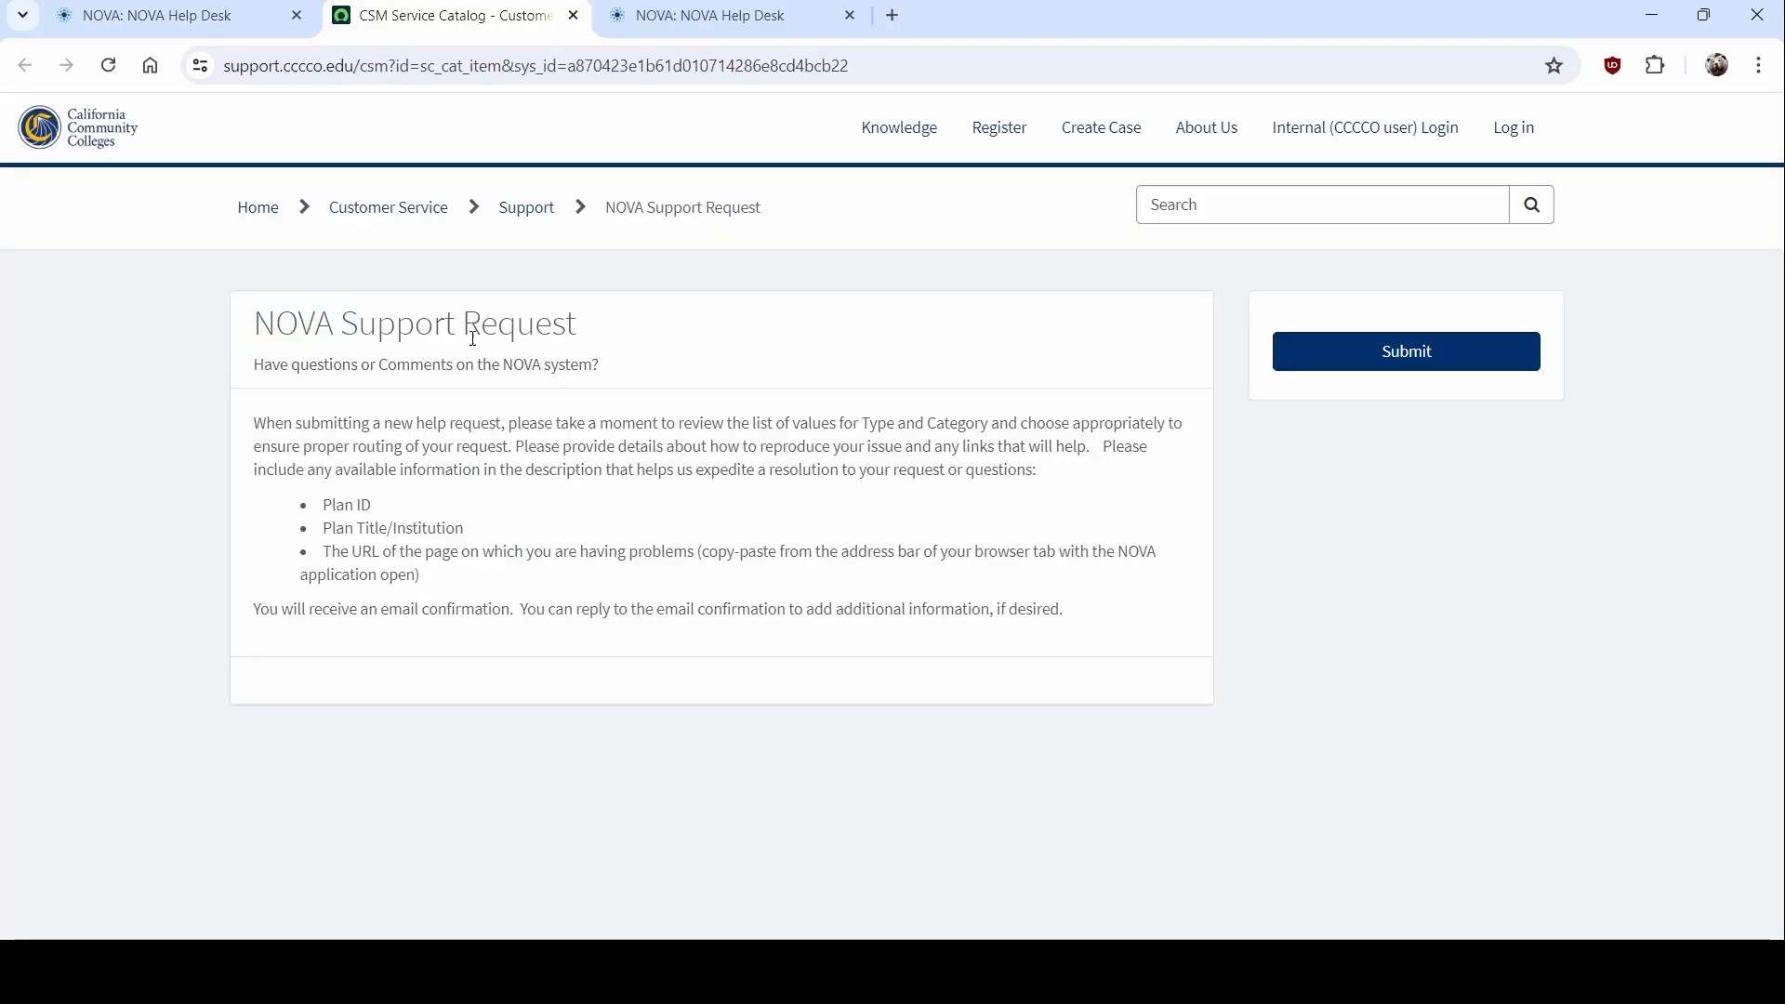
scroll(491, 651, down, 2)
scroll(491, 651, down, 3)
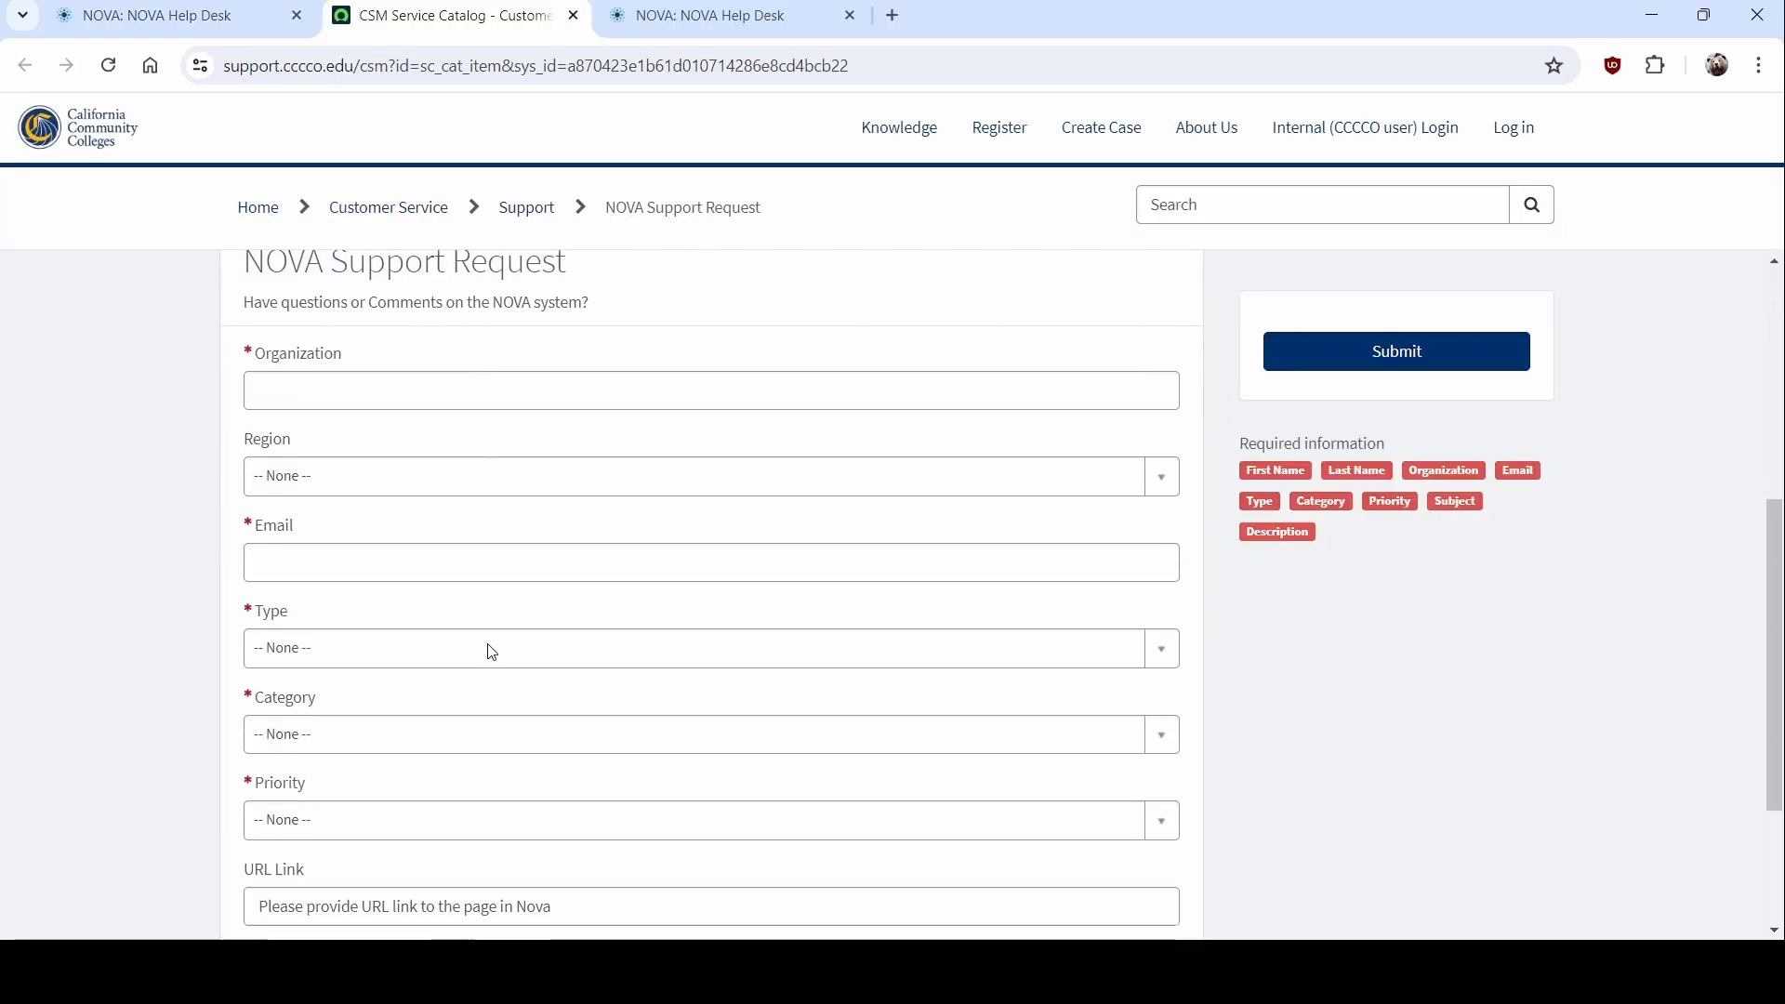
scroll(487, 650, up, 5)
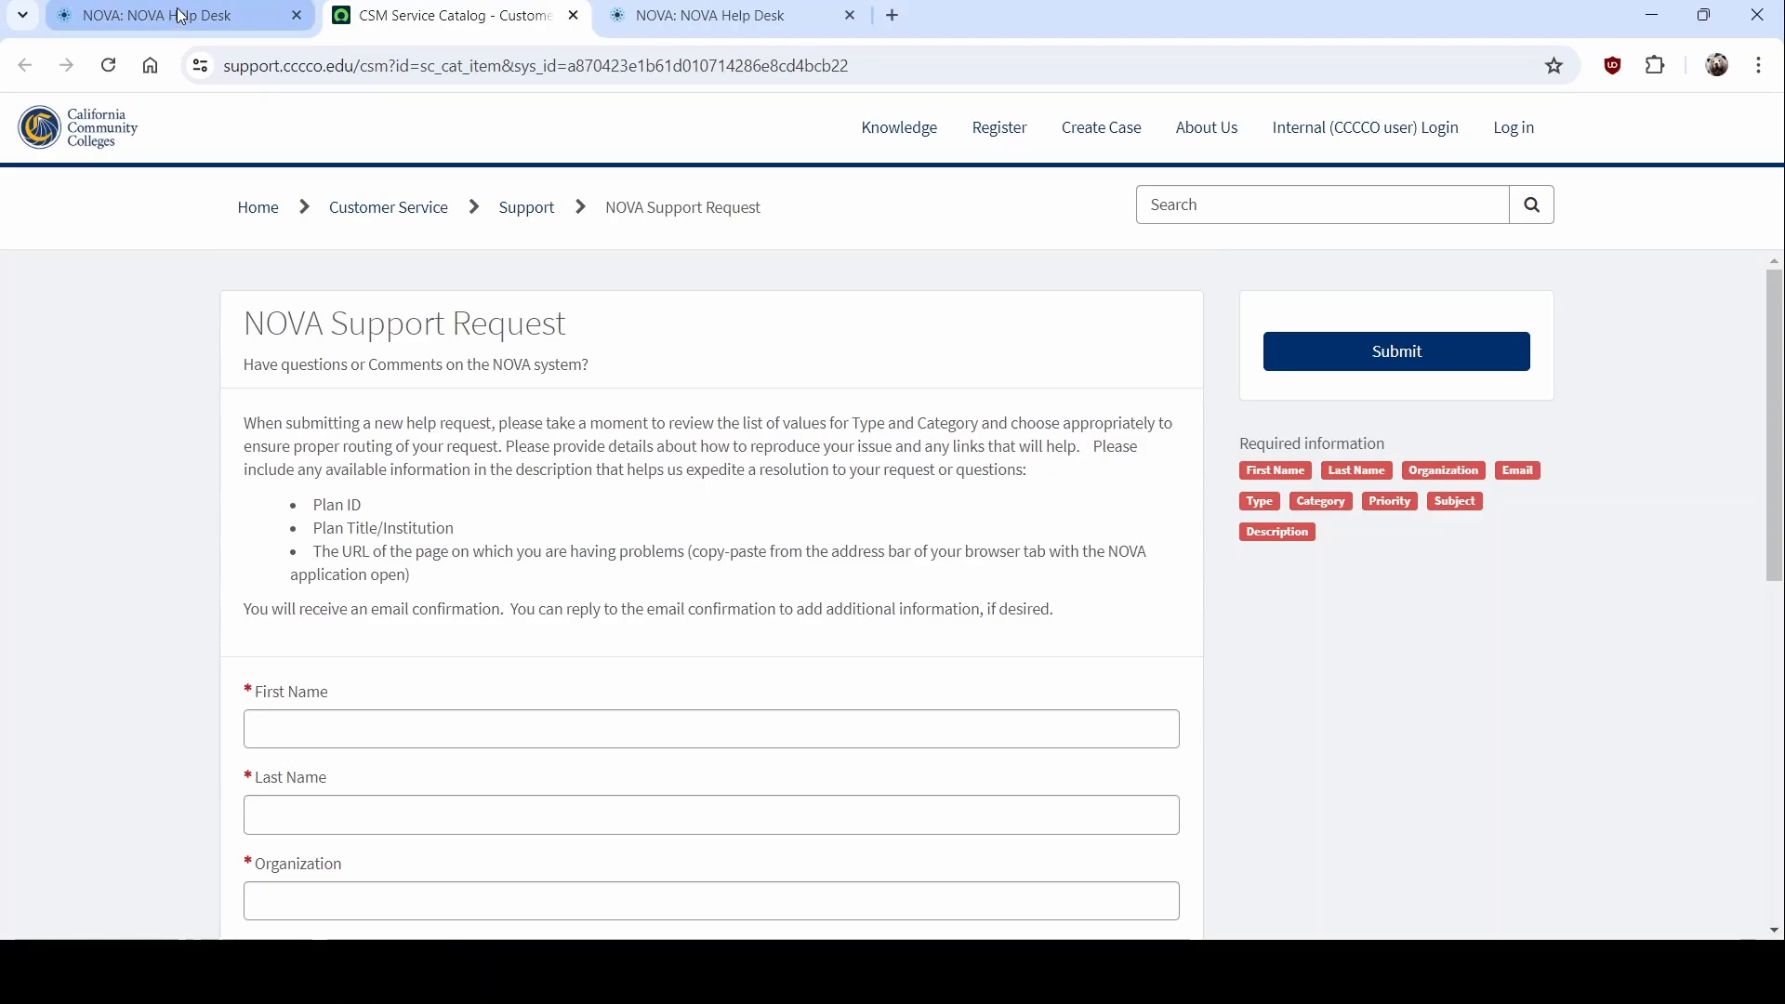
click(176, 17)
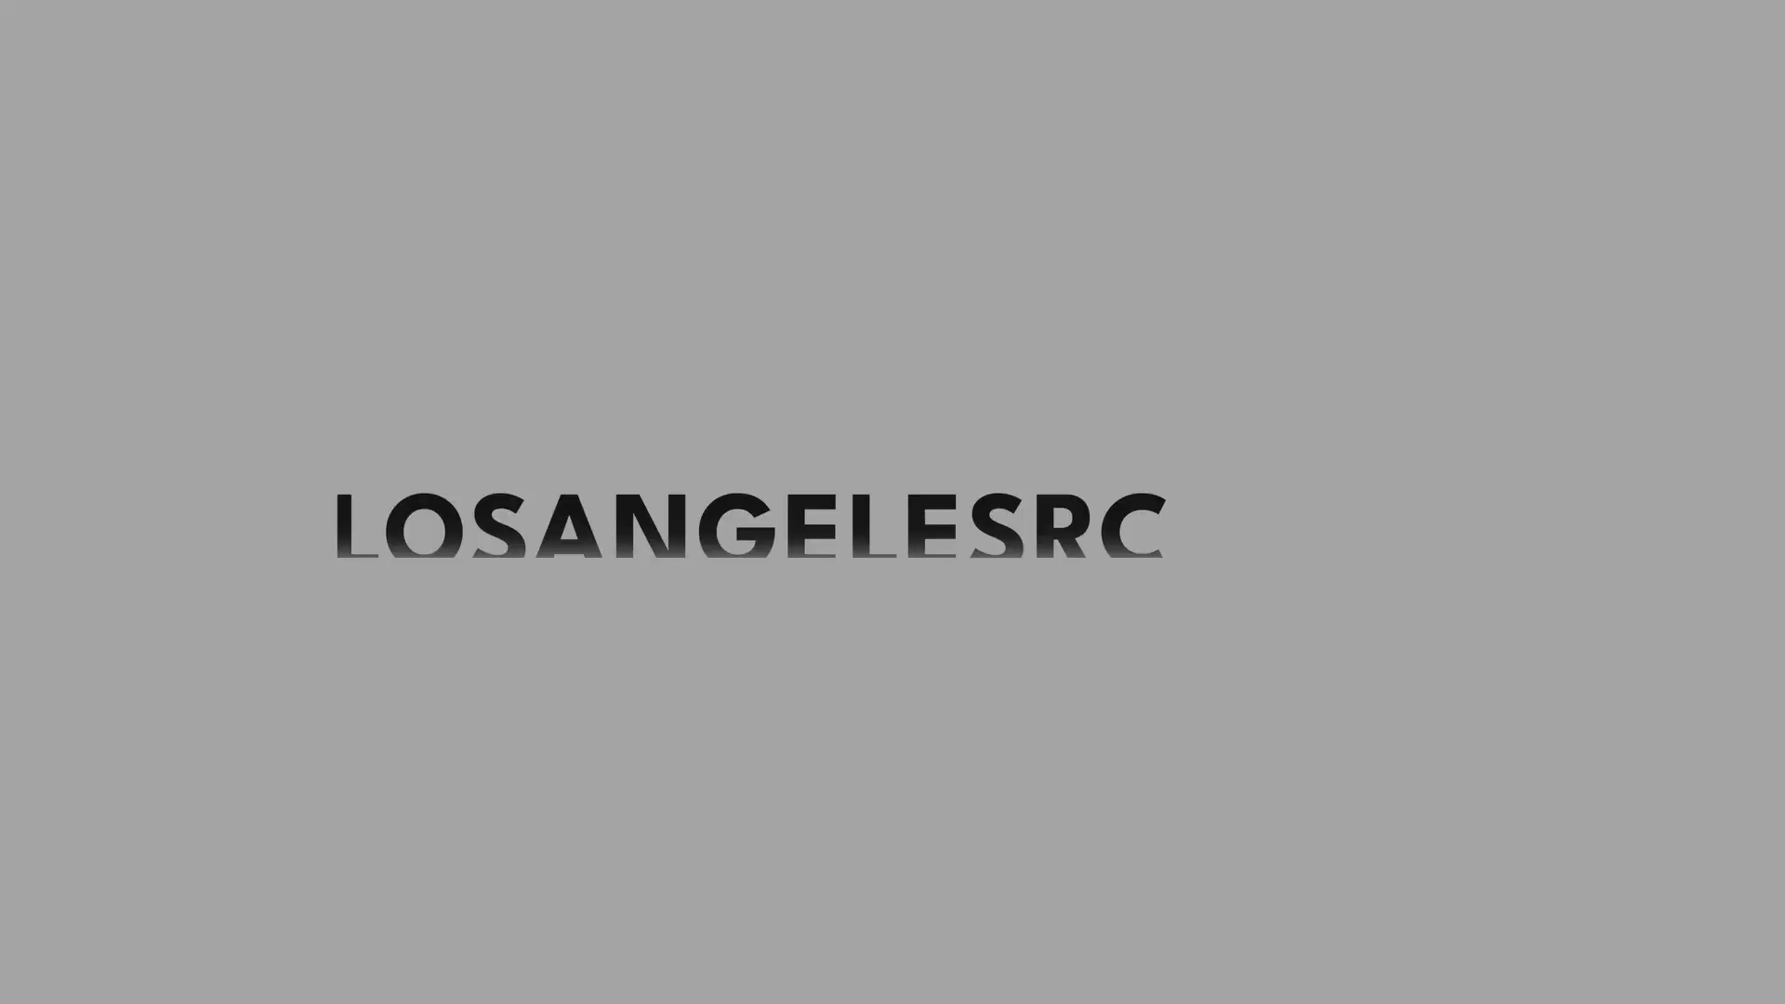